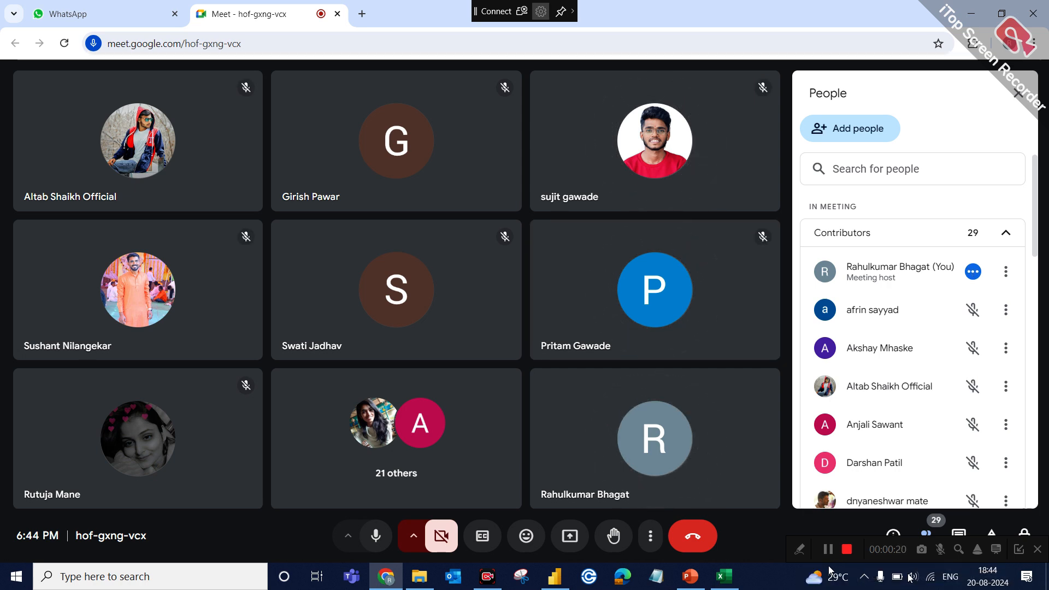
# Raise the system output volume of the Digital Output device to 95
pyautogui.click(911, 577)
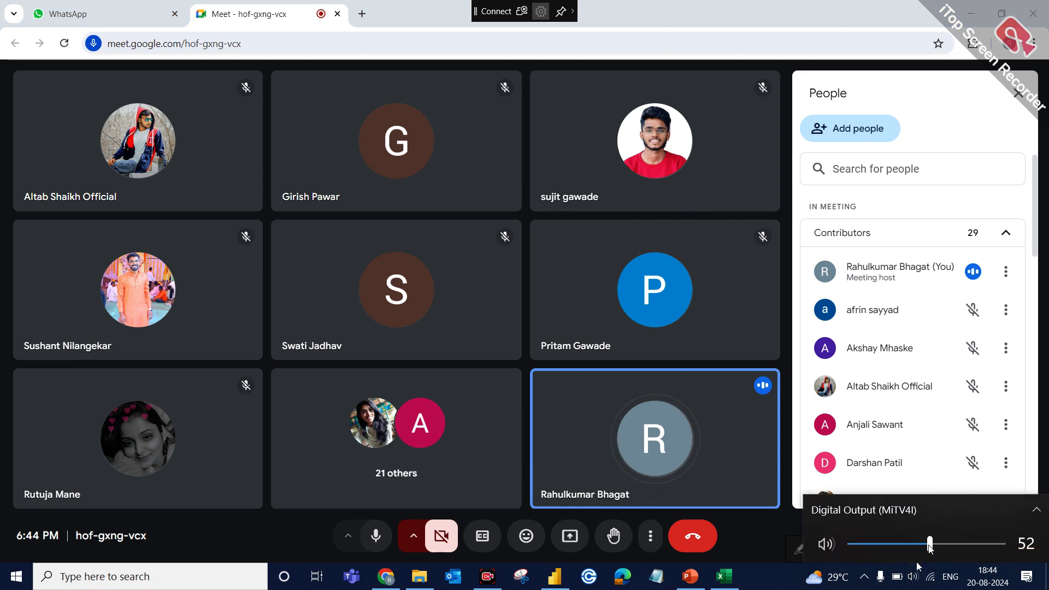
pyautogui.moveTo(929, 545); pyautogui.dragTo(996, 545)
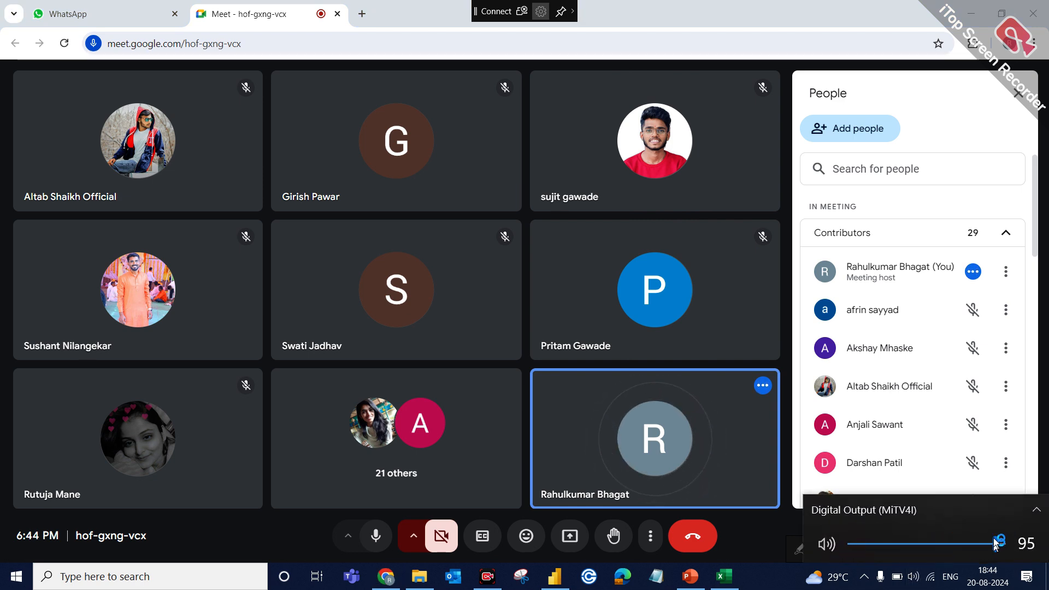
pyautogui.click(261, 541)
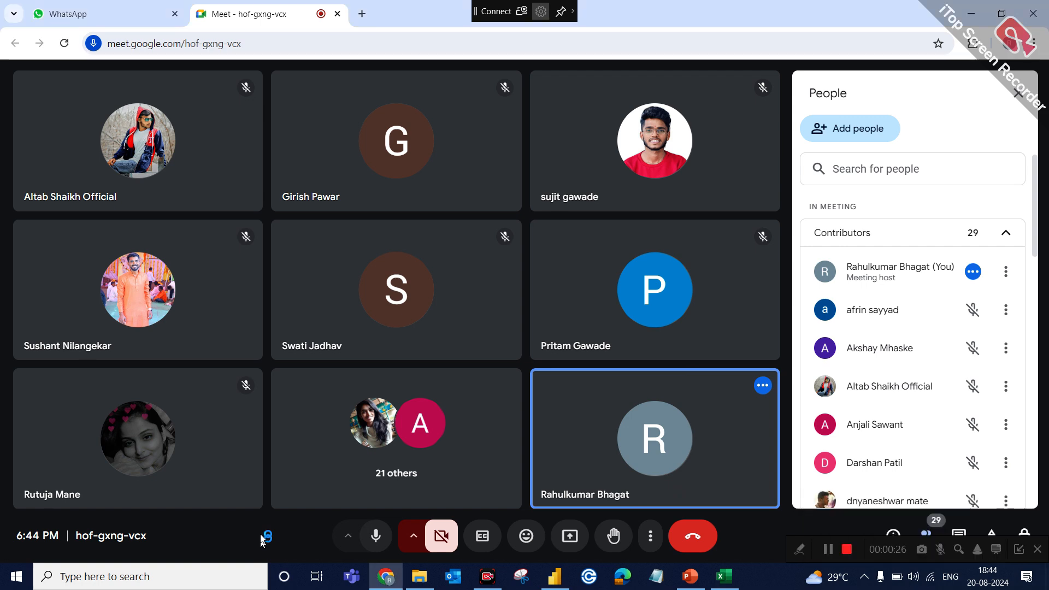
# Present the entire screen to the Google Meet call and close the participant list
pyautogui.click(579, 543)
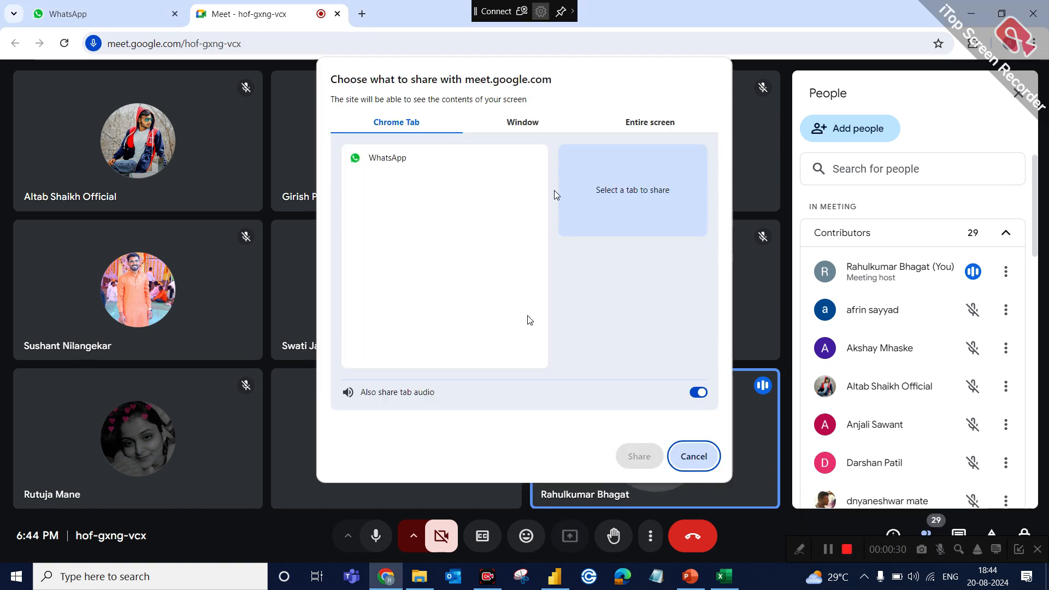
pyautogui.click(643, 123)
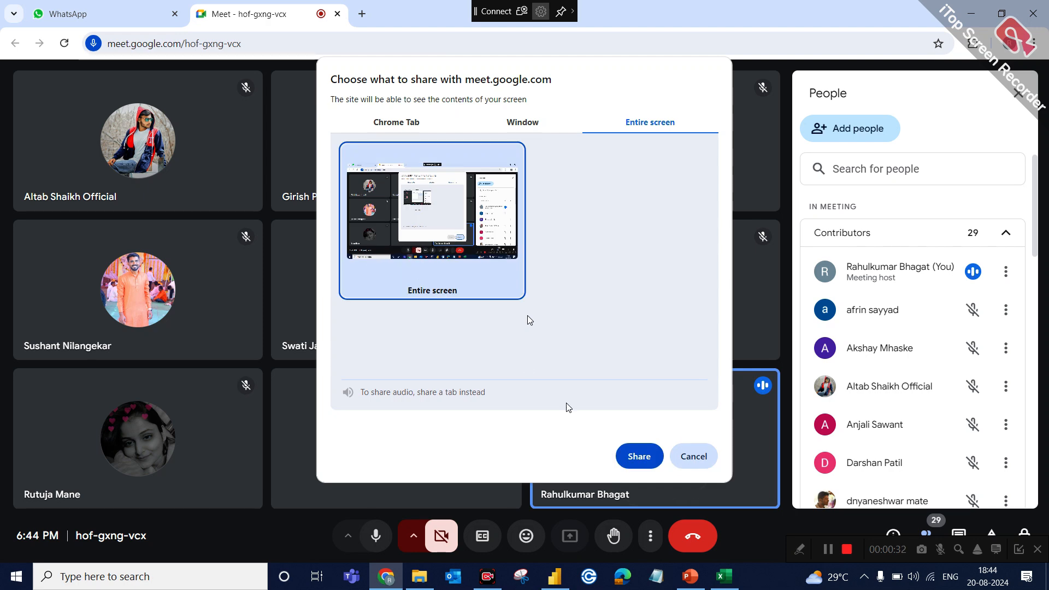
pyautogui.click(630, 453)
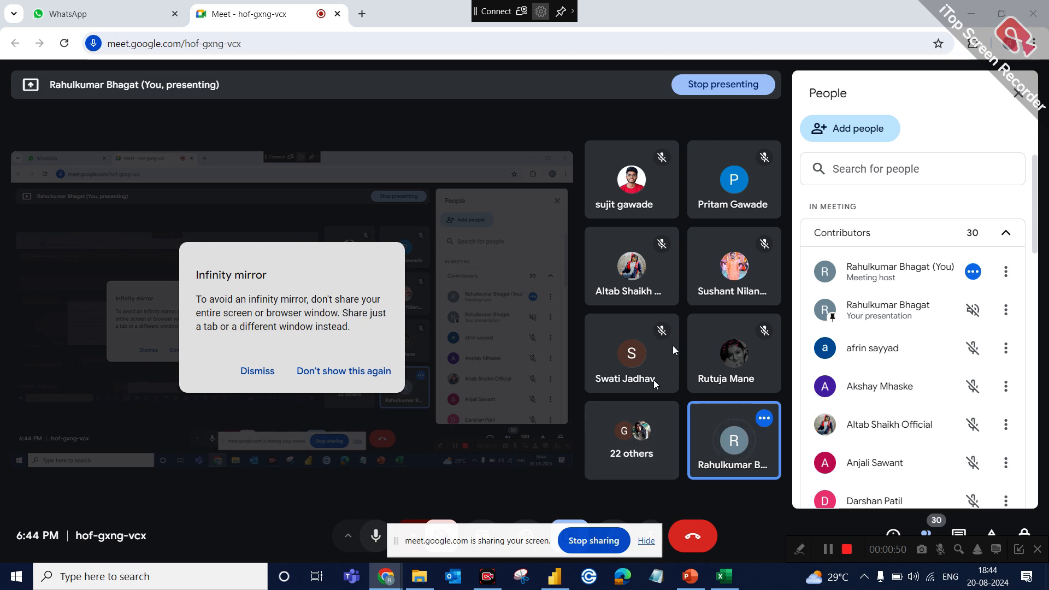
pyautogui.click(1021, 96)
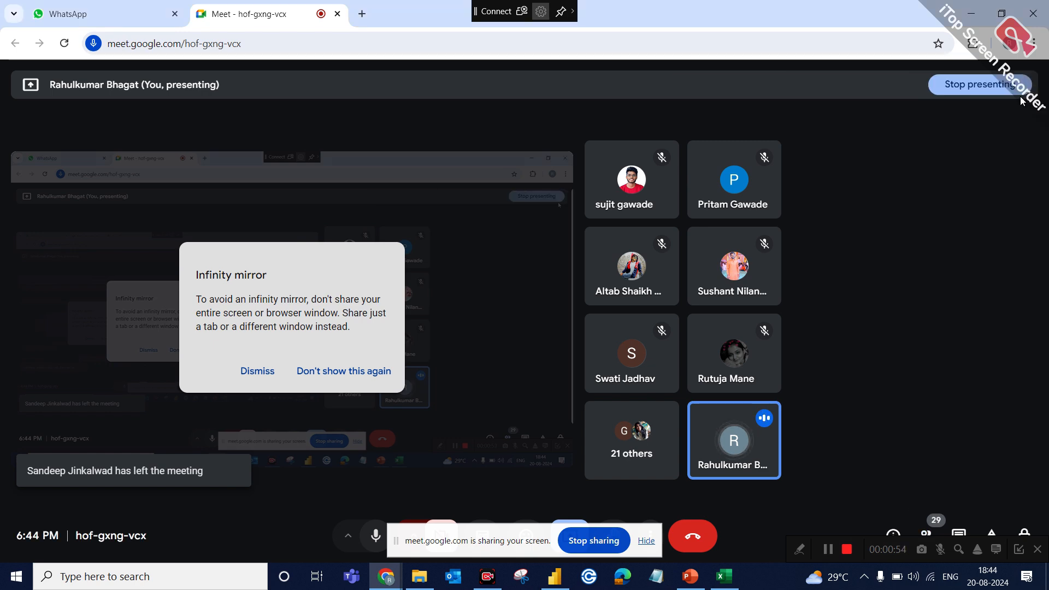
# Switch to the DA13 PowerBI report and move the OrderQuantity by Year column chart toward the canvas's left edge
pyautogui.click(553, 575)
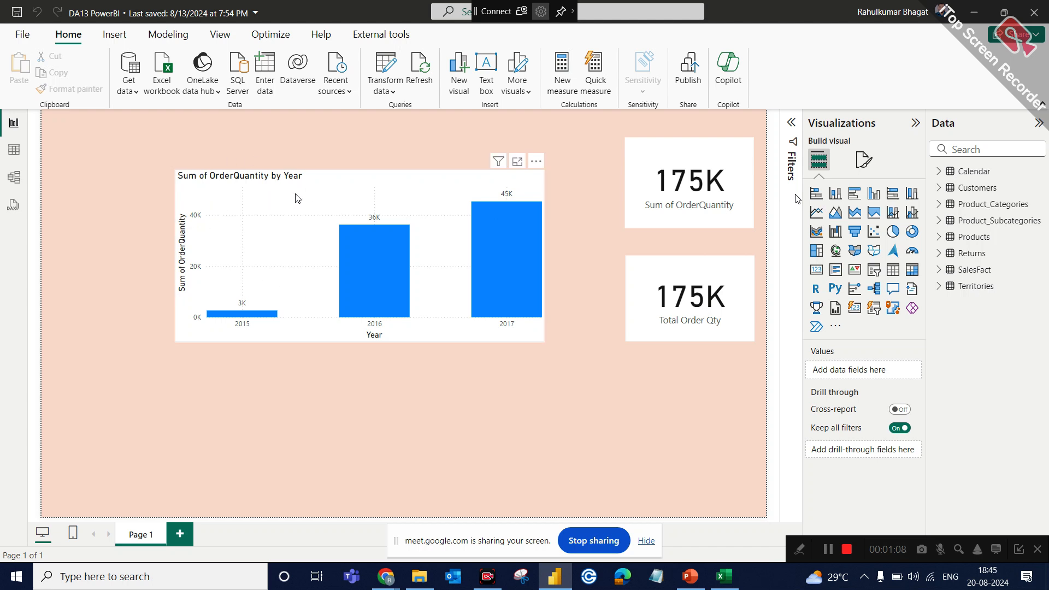
pyautogui.moveTo(298, 198); pyautogui.dragTo(214, 199)
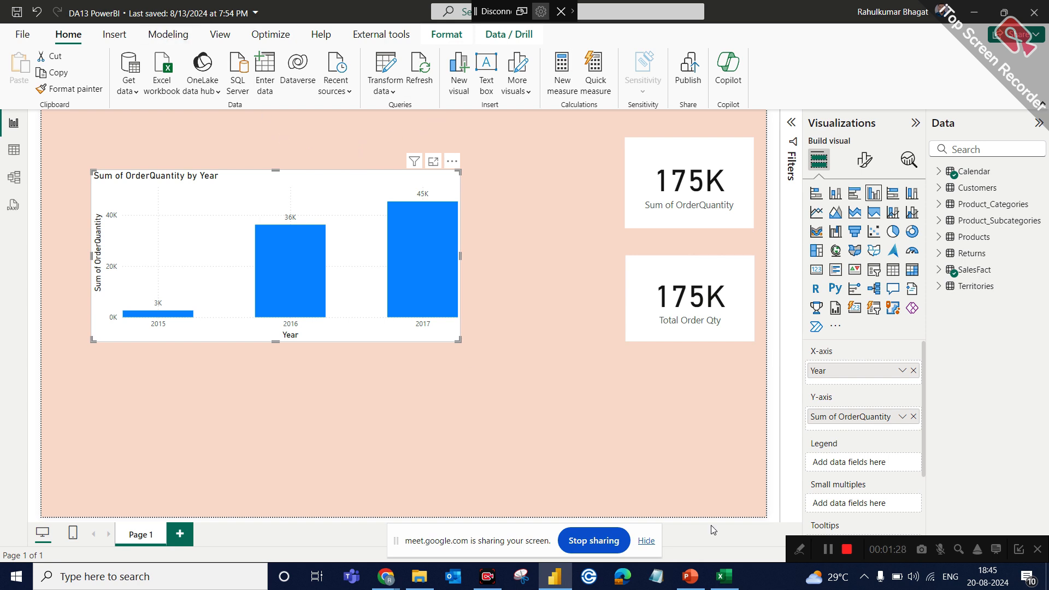
# Check the incoming chat message in the Google Meet window, and return to the chart in the Power BI report
pyautogui.moveTo(388, 587)
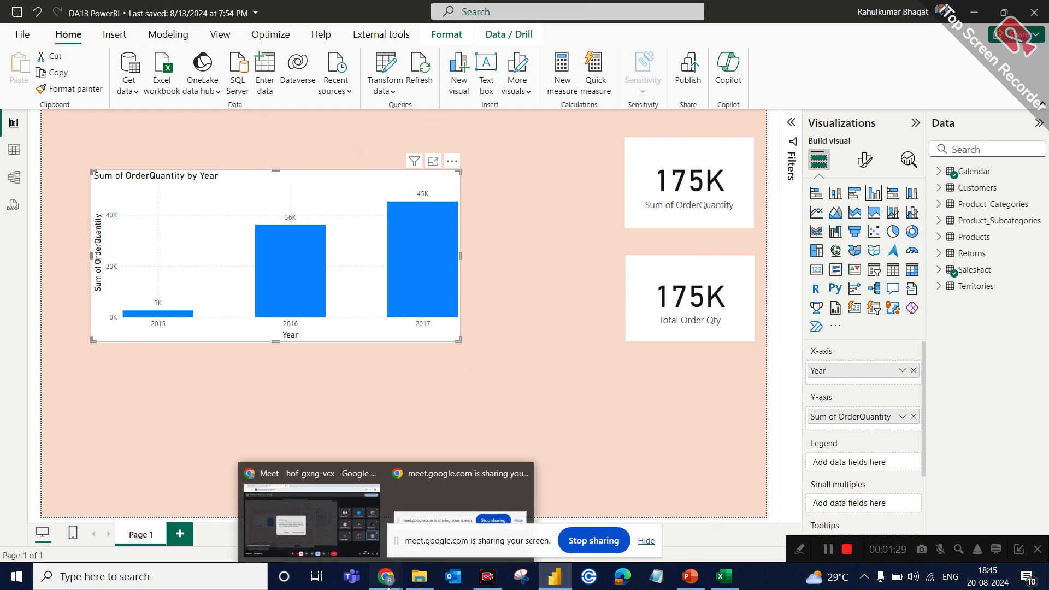
pyautogui.click(320, 508)
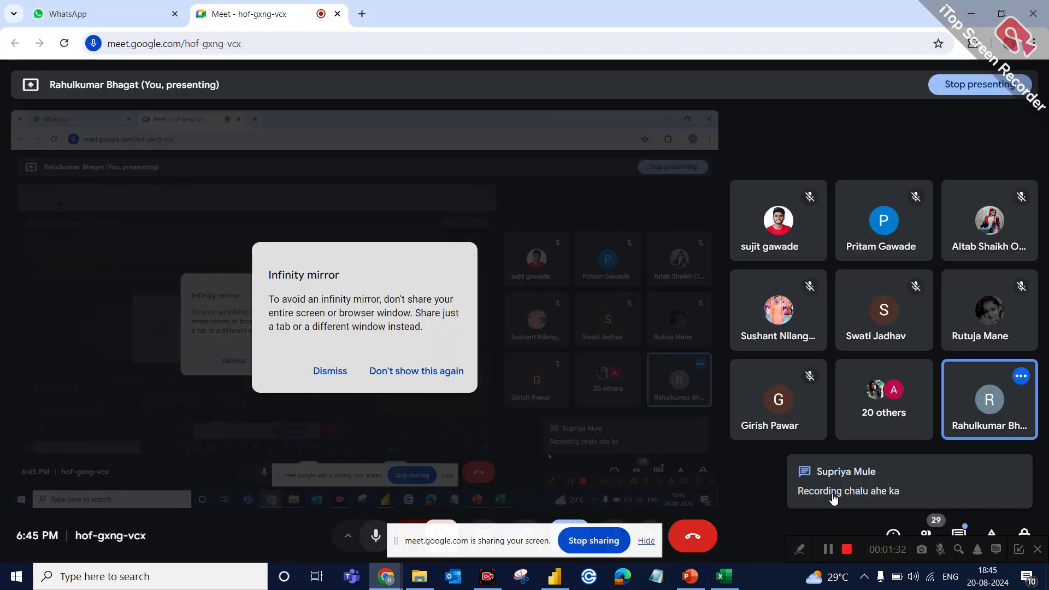
pyautogui.click(955, 485)
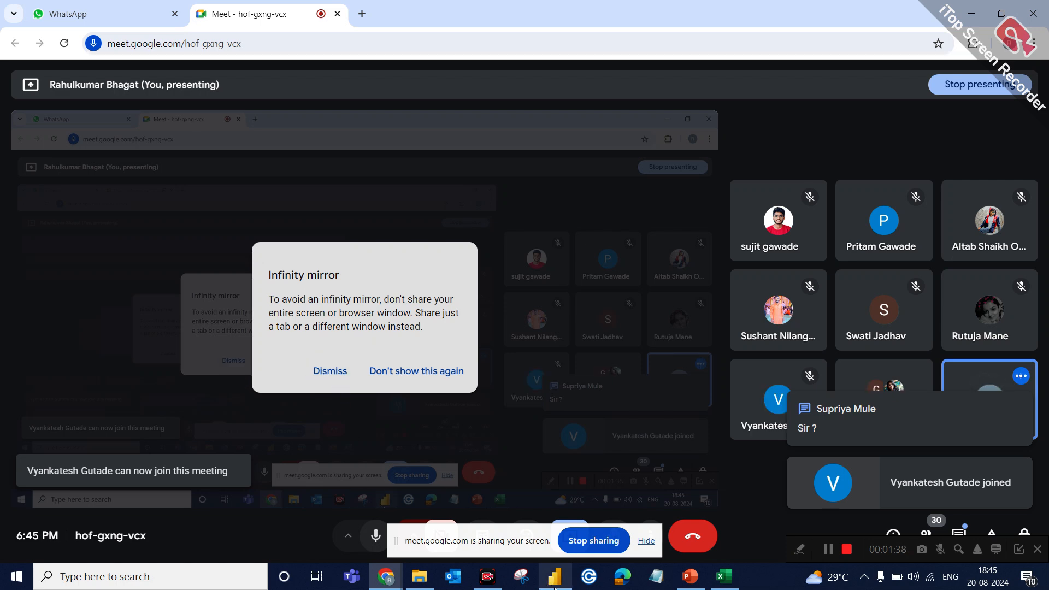
pyautogui.moveTo(556, 588)
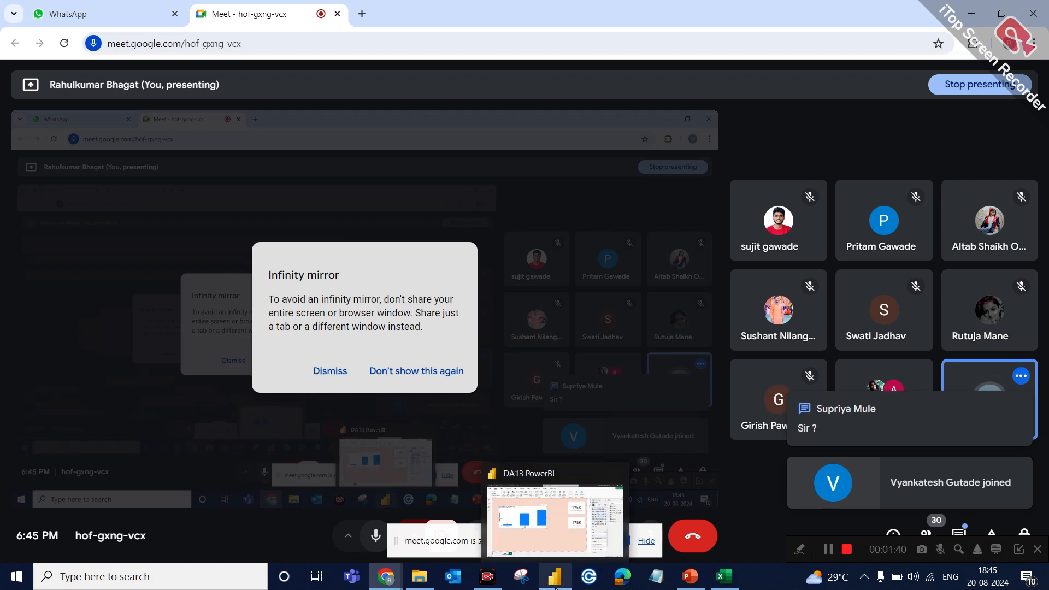
pyautogui.click(555, 588)
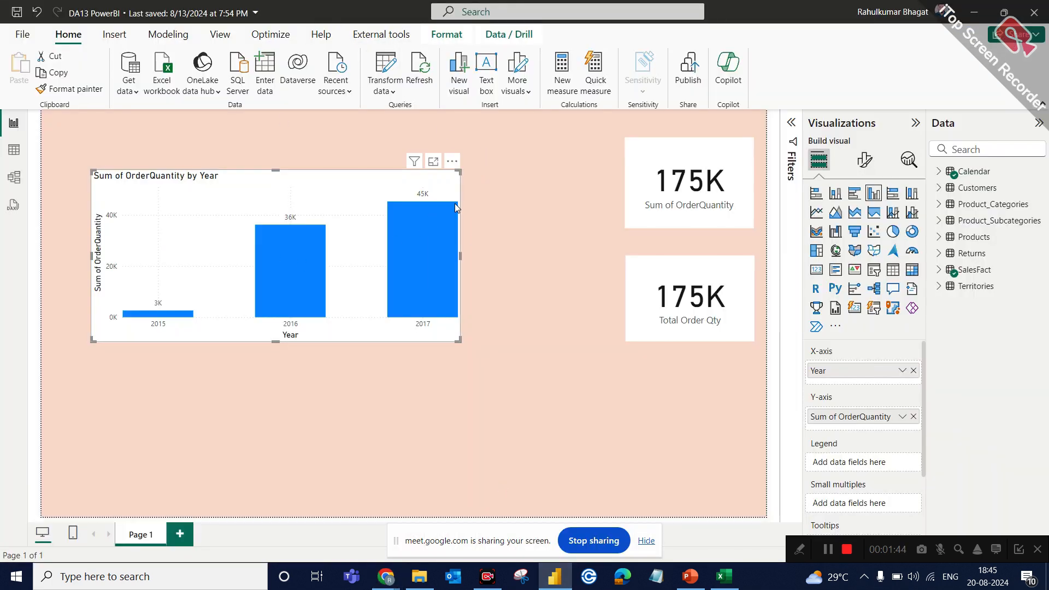
pyautogui.moveTo(456, 205)
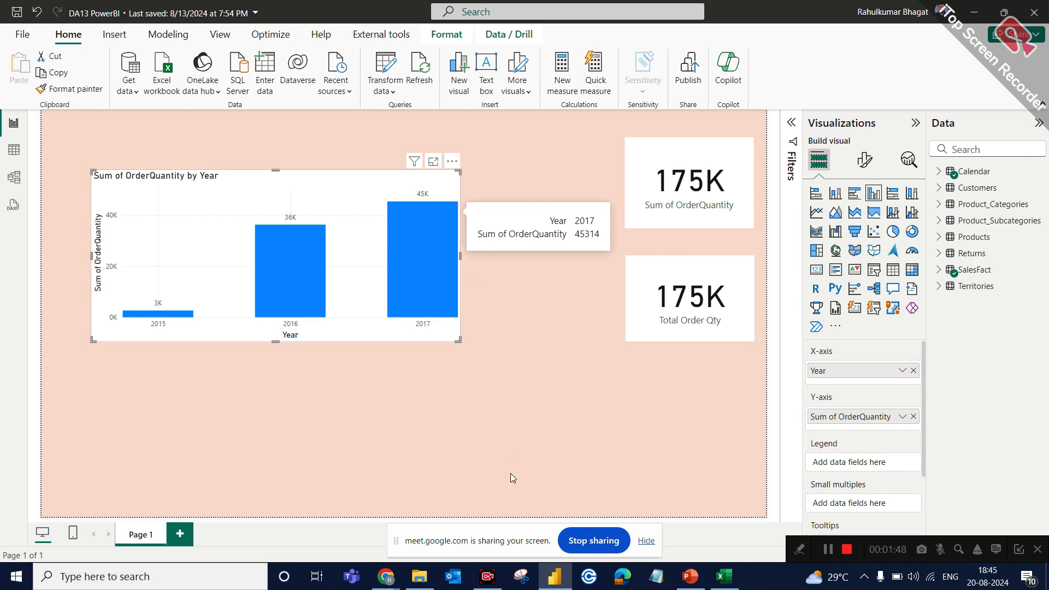
# Switch to the blank Excel workbook and enter the header Sales in cell J3
pyautogui.click(729, 584)
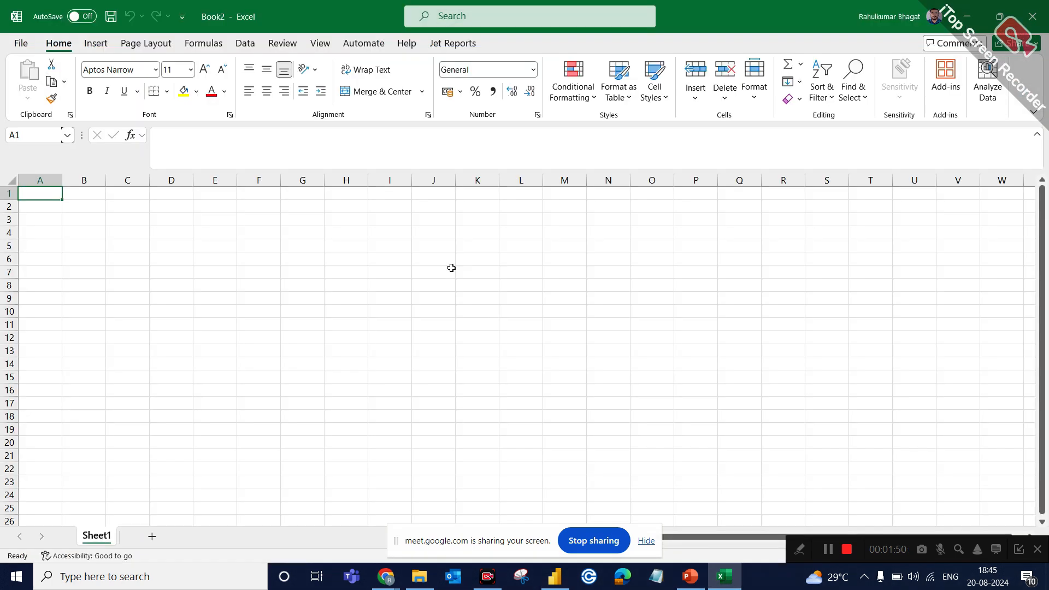
pyautogui.click(419, 220)
pyautogui.write('Sales')
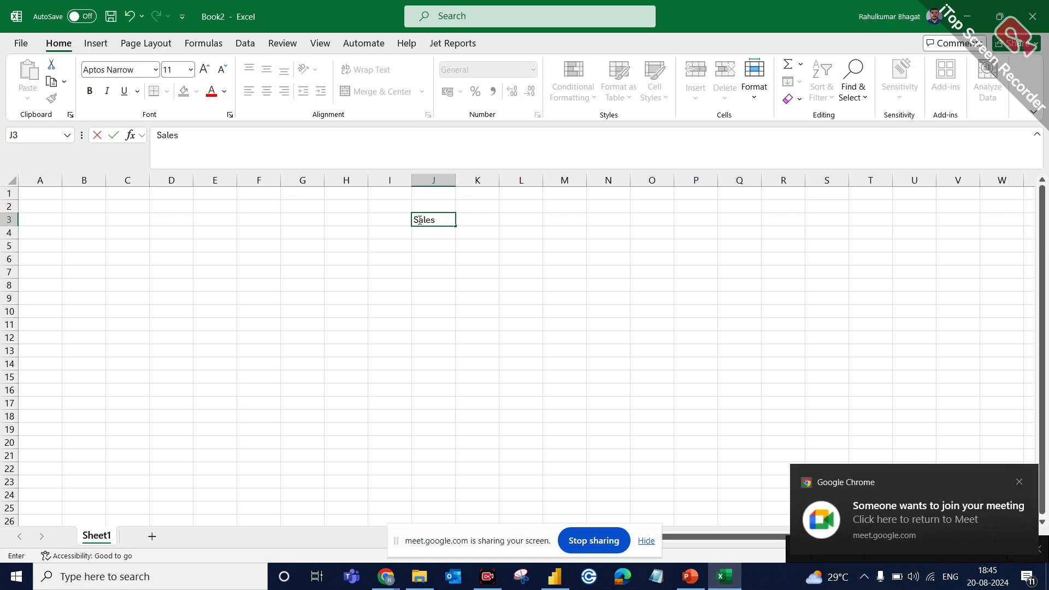
# Try to connect the computer to the TV as a wireless display, cancelling each connection attempt
pyautogui.press('super+k')
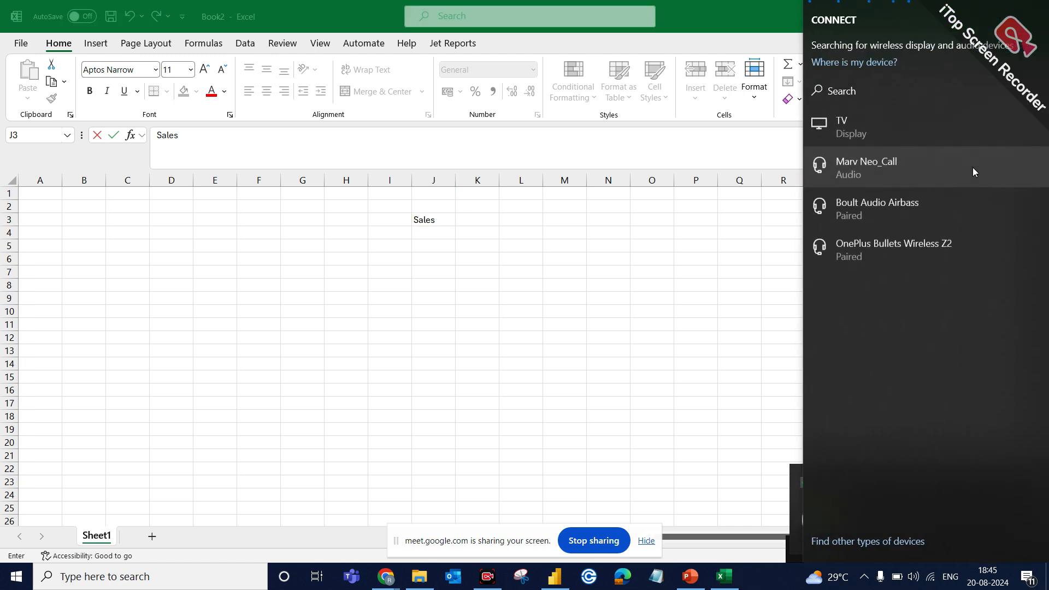
pyautogui.click(909, 140)
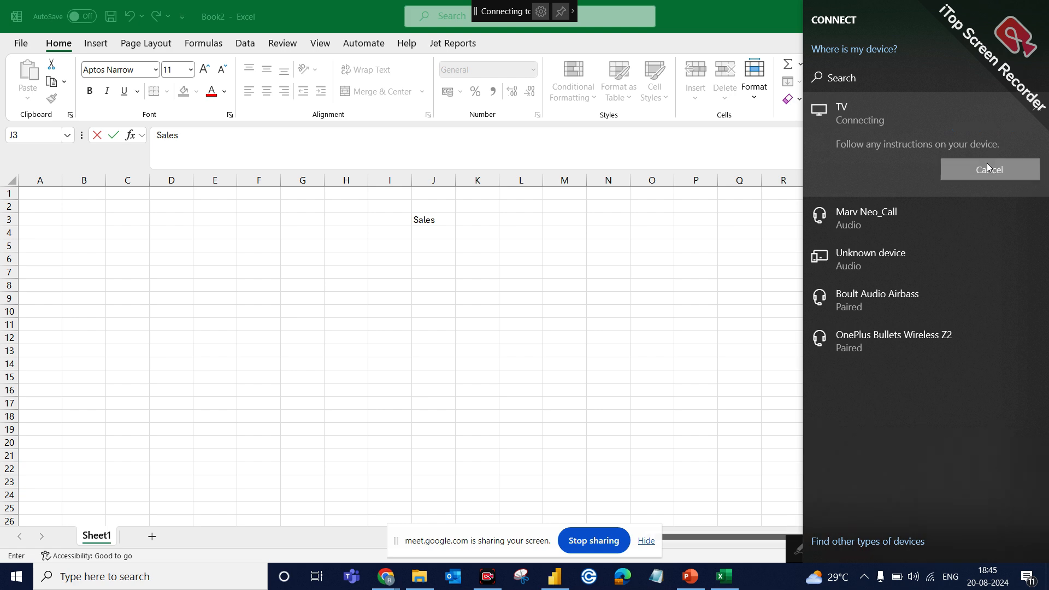
pyautogui.click(987, 163)
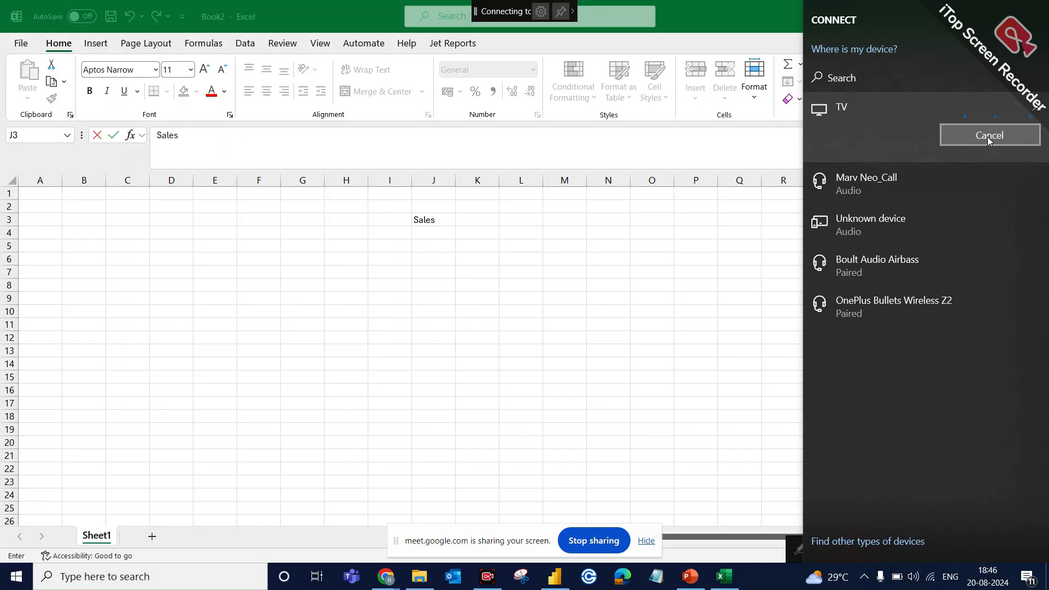
pyautogui.click(988, 137)
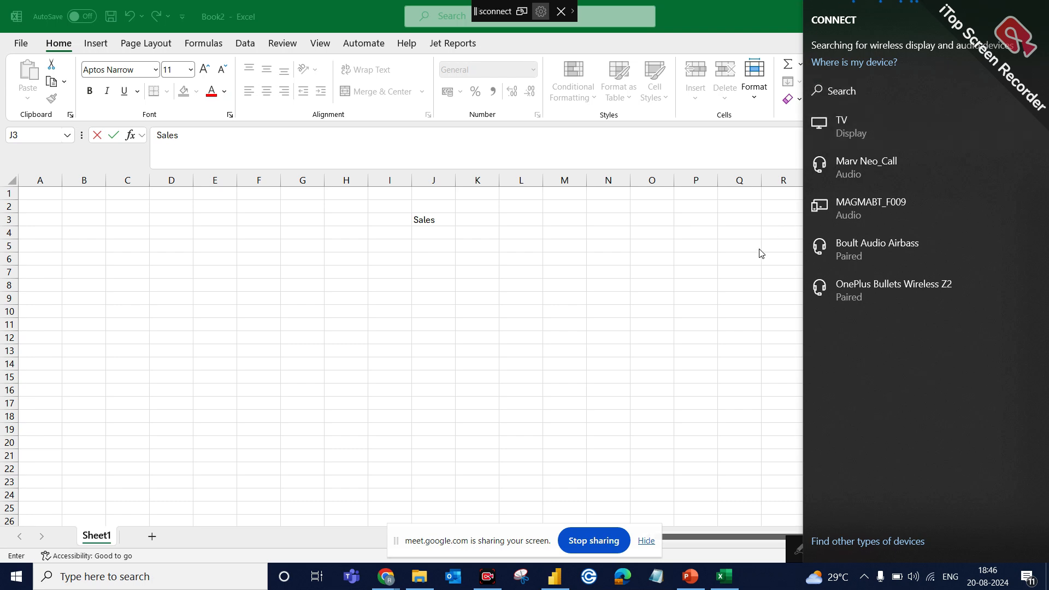
pyautogui.click(872, 121)
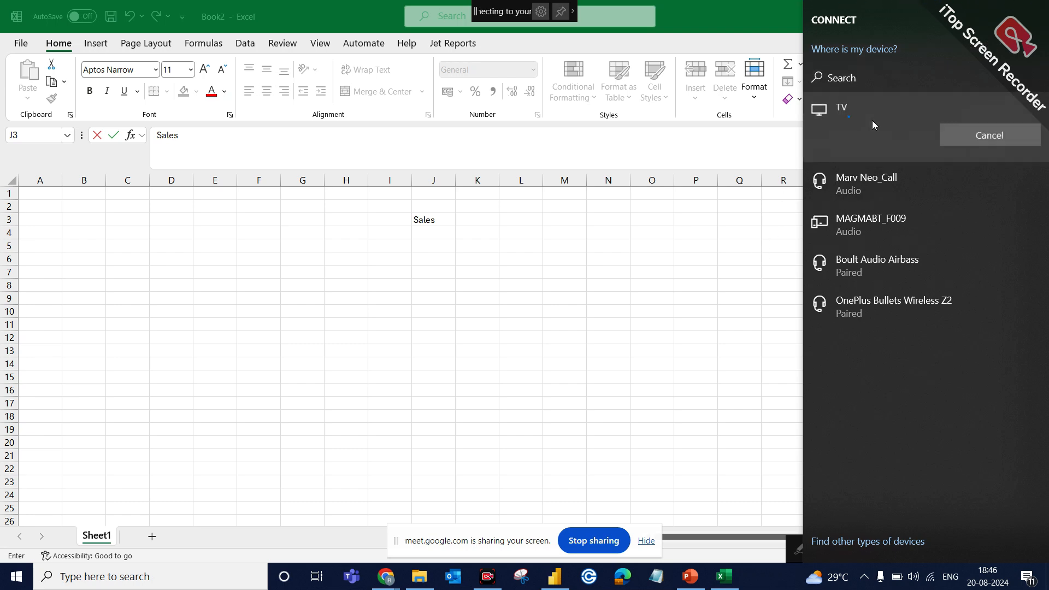
pyautogui.click(969, 135)
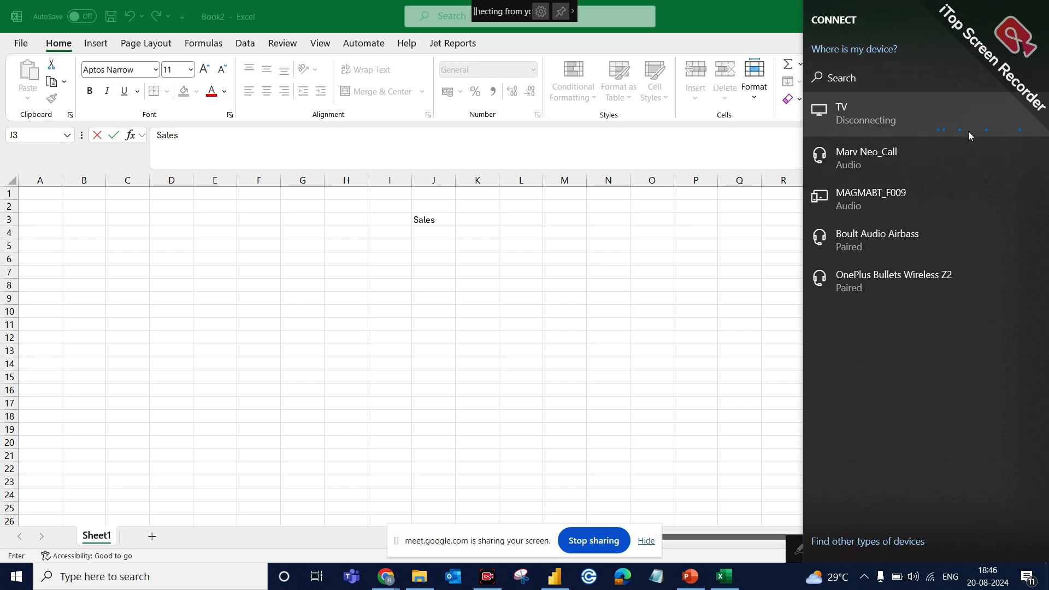
pyautogui.click(969, 133)
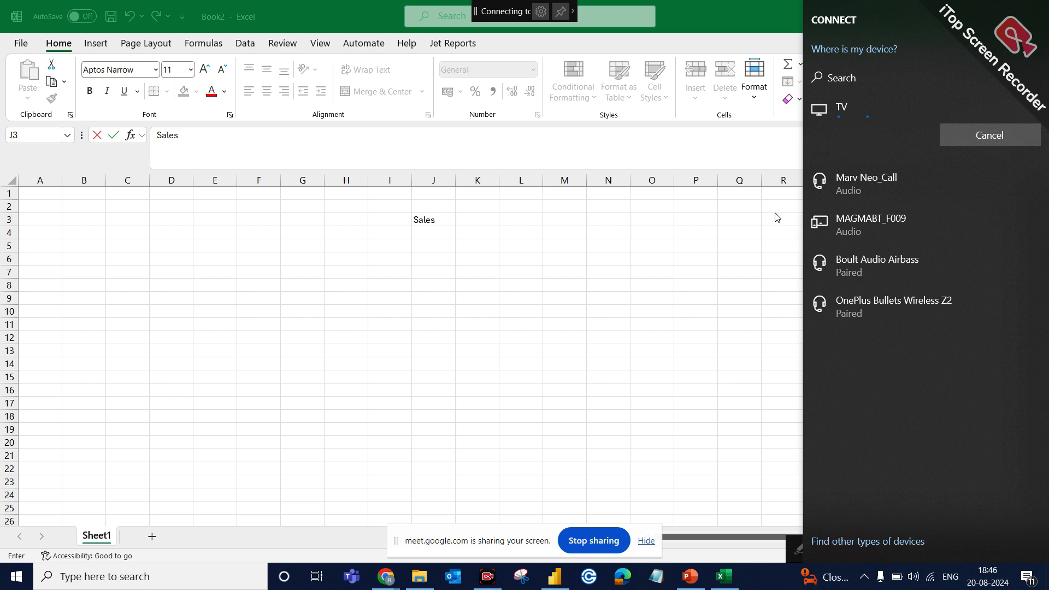
pyautogui.click(974, 133)
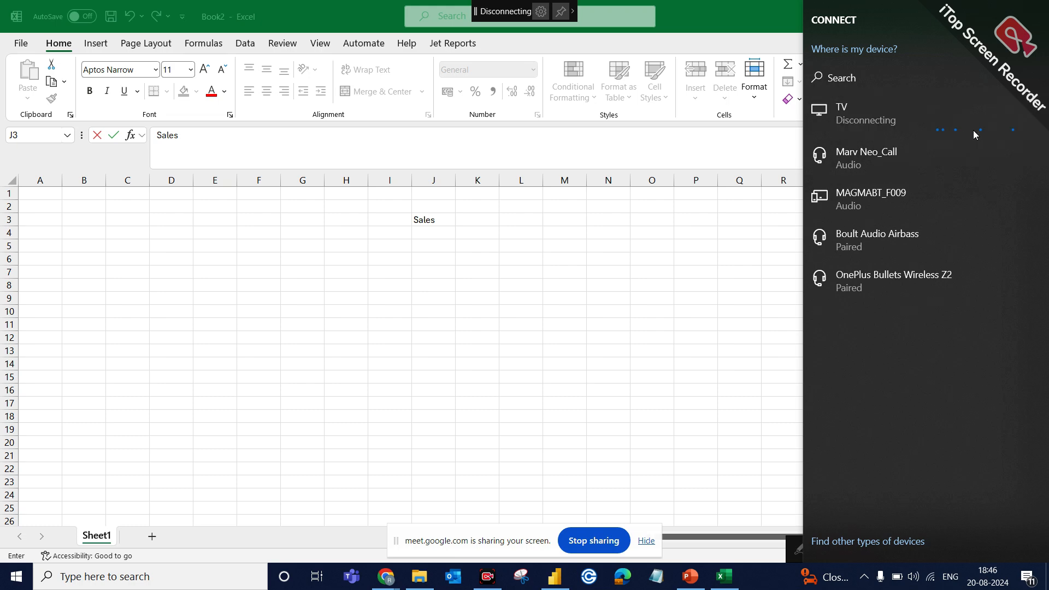
pyautogui.click(711, 318)
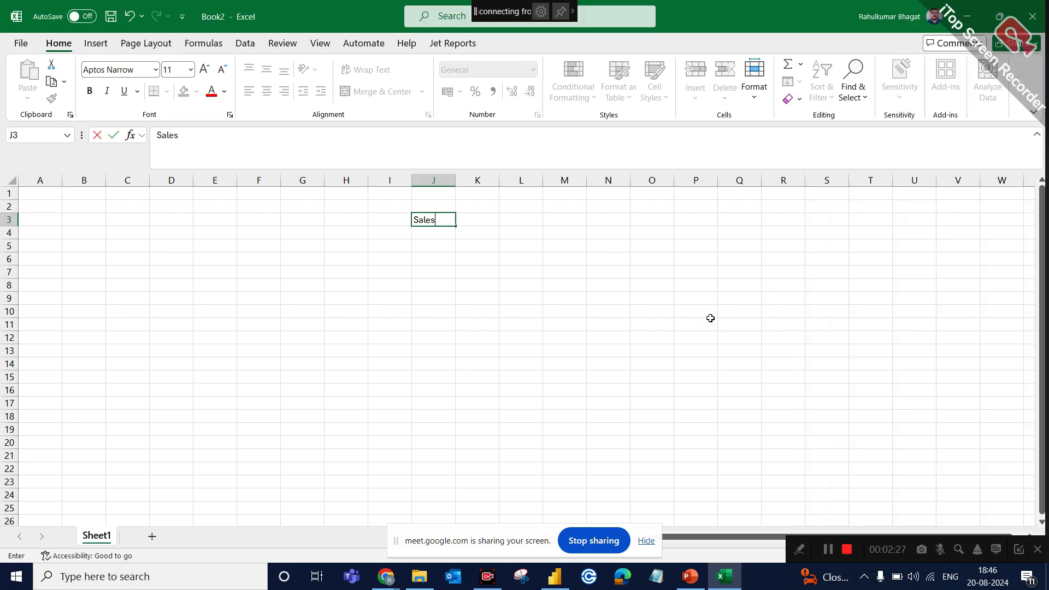
pyautogui.click(864, 582)
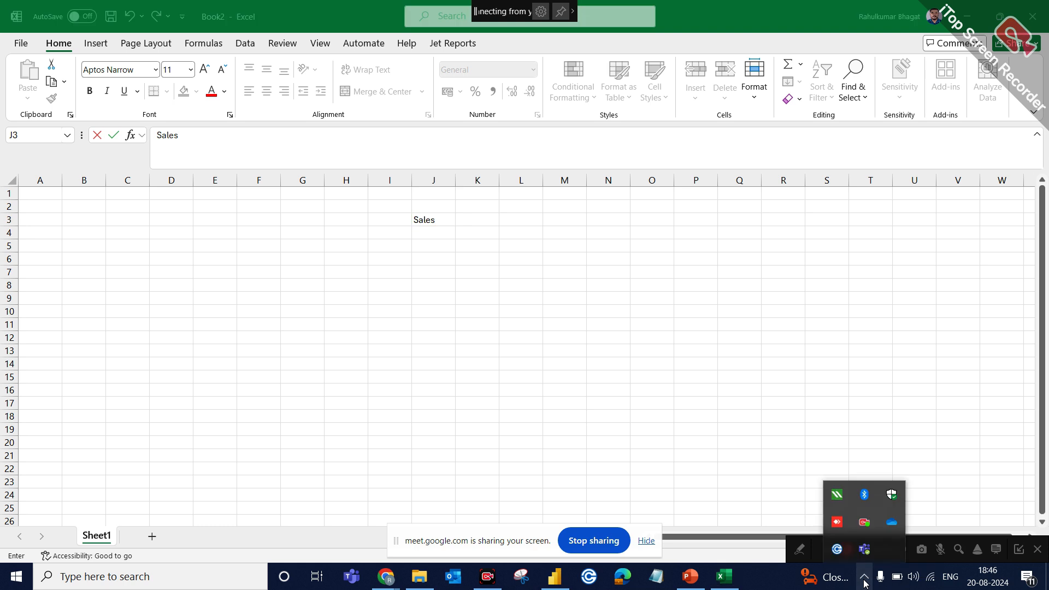
pyautogui.rightClick(865, 496)
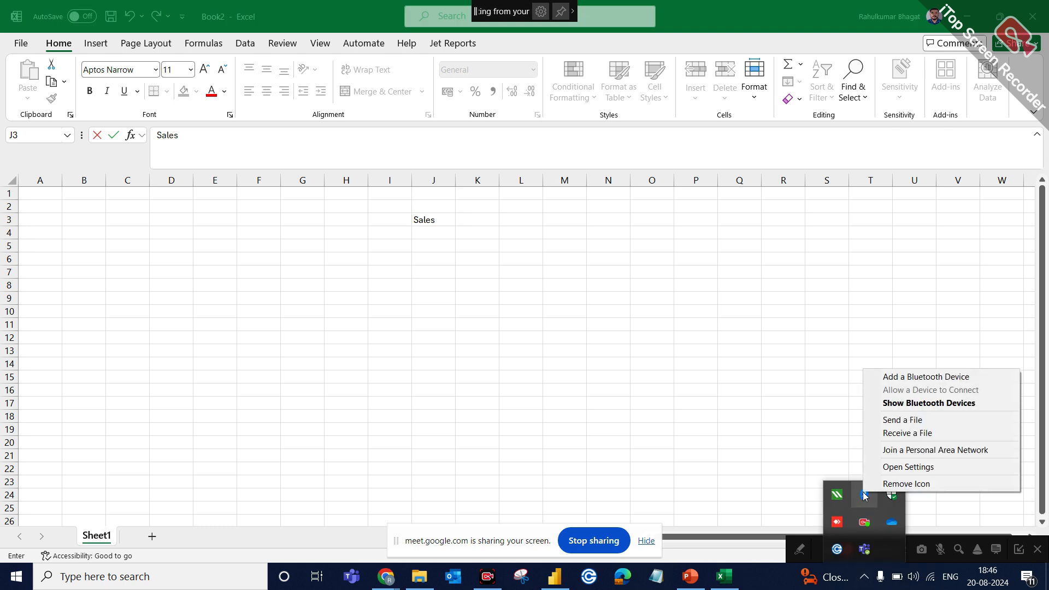
pyautogui.click(784, 394)
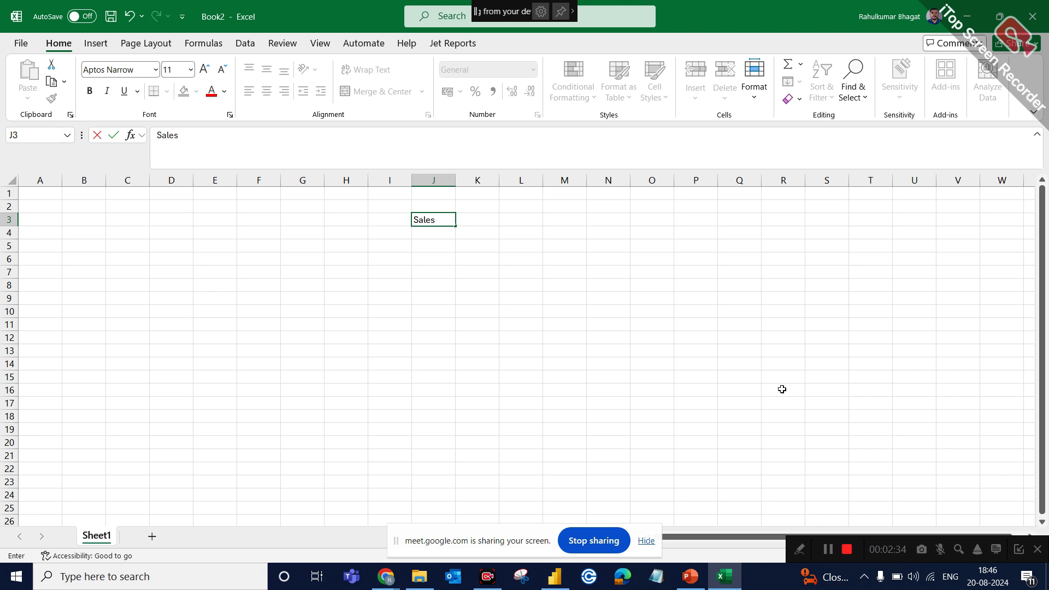
pyautogui.press('super+k')
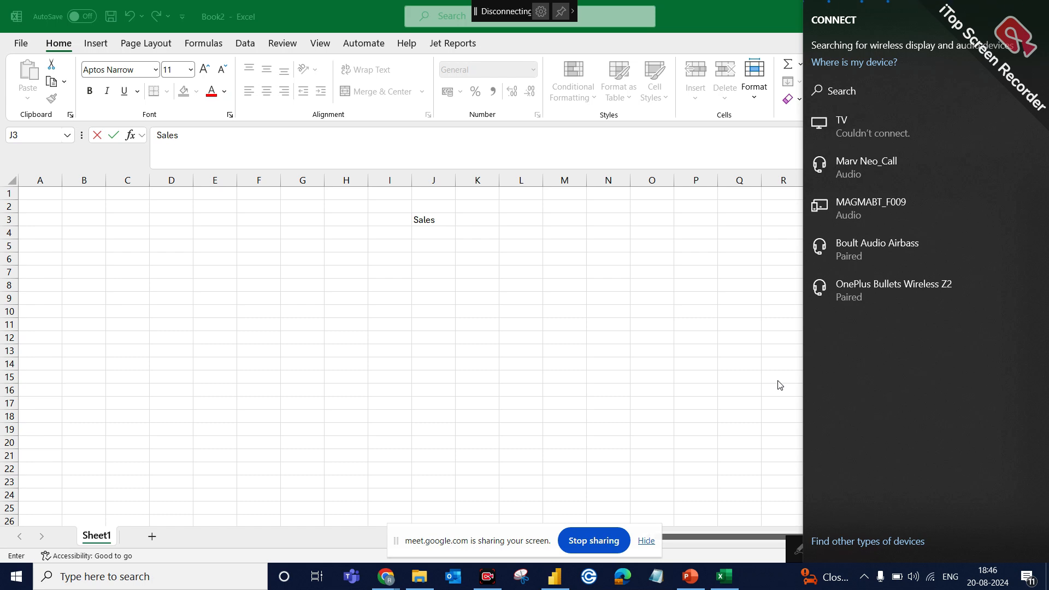
pyautogui.click(695, 342)
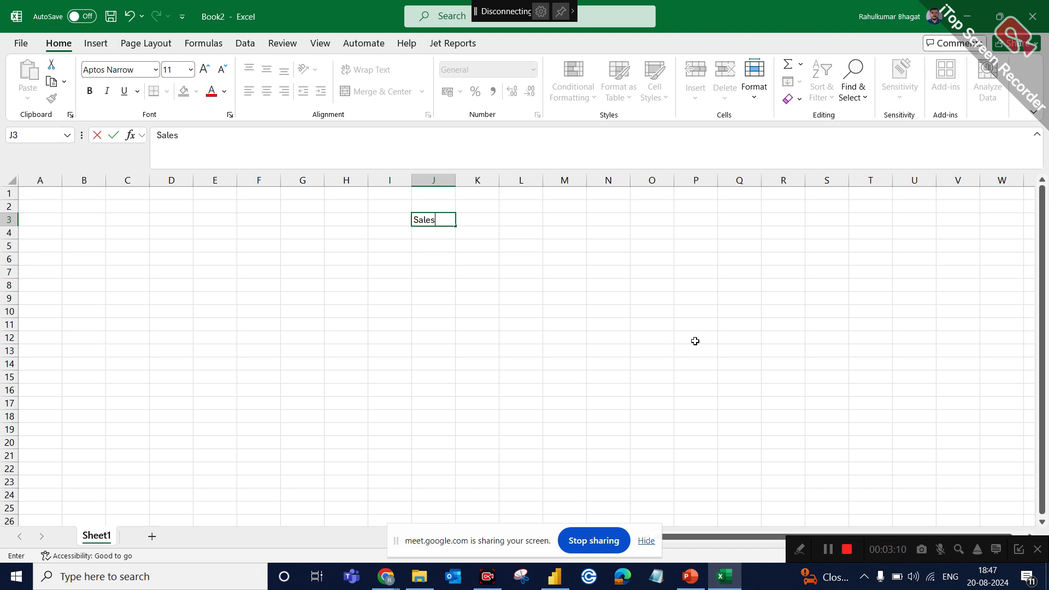
# Enter the values 200, 300 and 400 under the Sales header in cells J4 to J6
pyautogui.moveTo(579, 376); pyautogui.dragTo(824, 559)
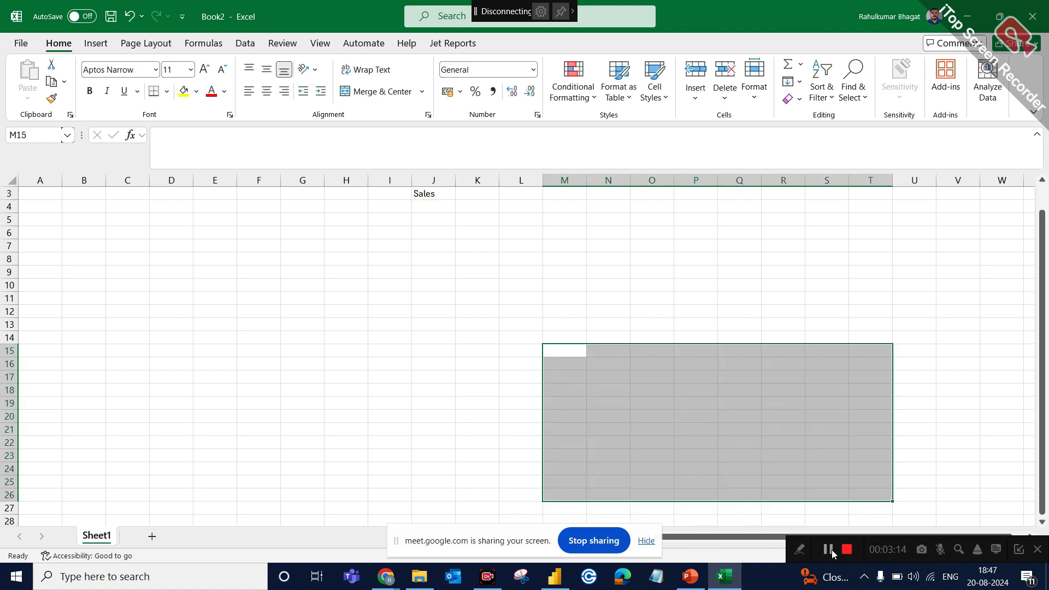
pyautogui.scroll(1, 433, 229)
pyautogui.click(434, 231)
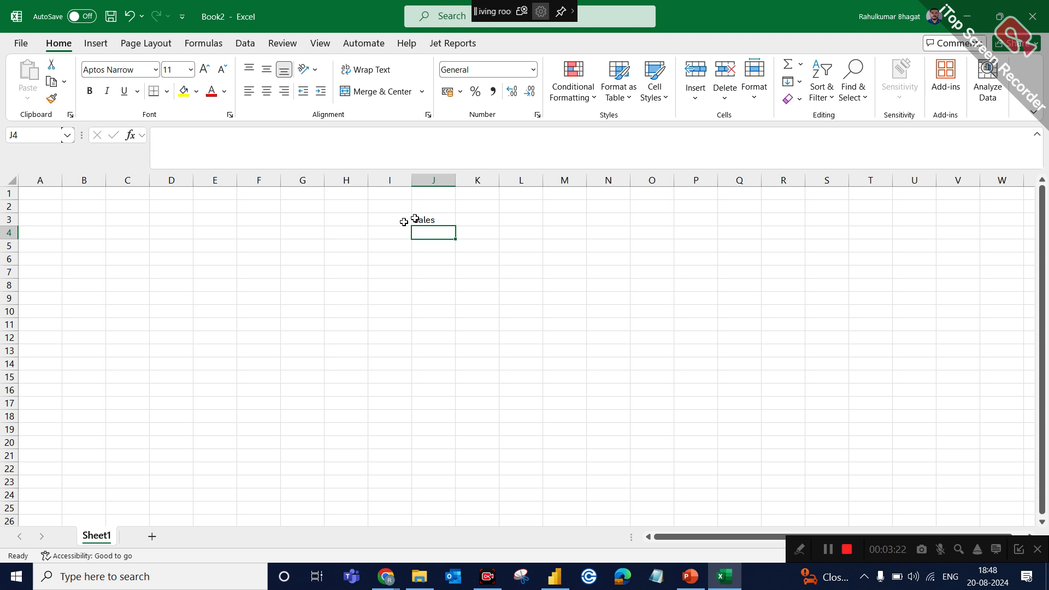
pyautogui.write('200')
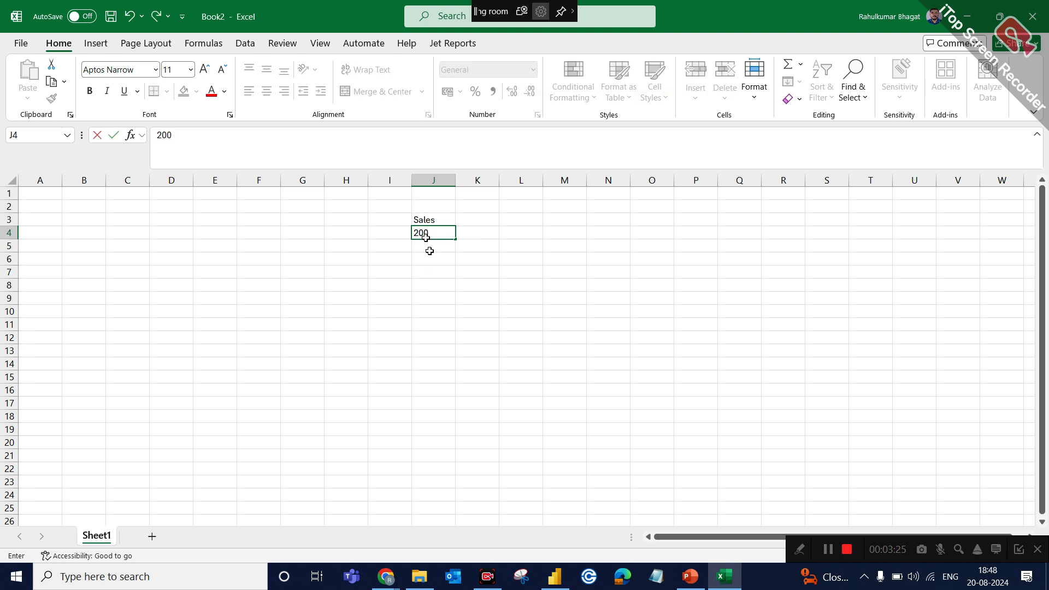
pyautogui.press('Return')
pyautogui.write('3')
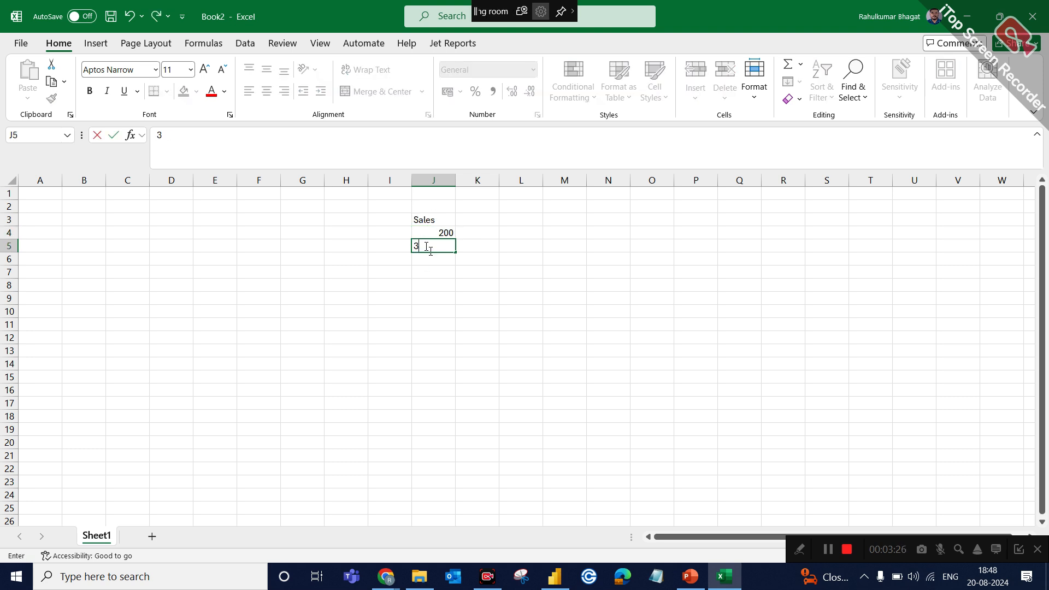
pyautogui.write('00')
pyautogui.press('Return')
pyautogui.write('40')
# Add a Product column beside Sales with the header Product in I3 and the entries A, A and B in I4 to I6
pyautogui.click(376, 222)
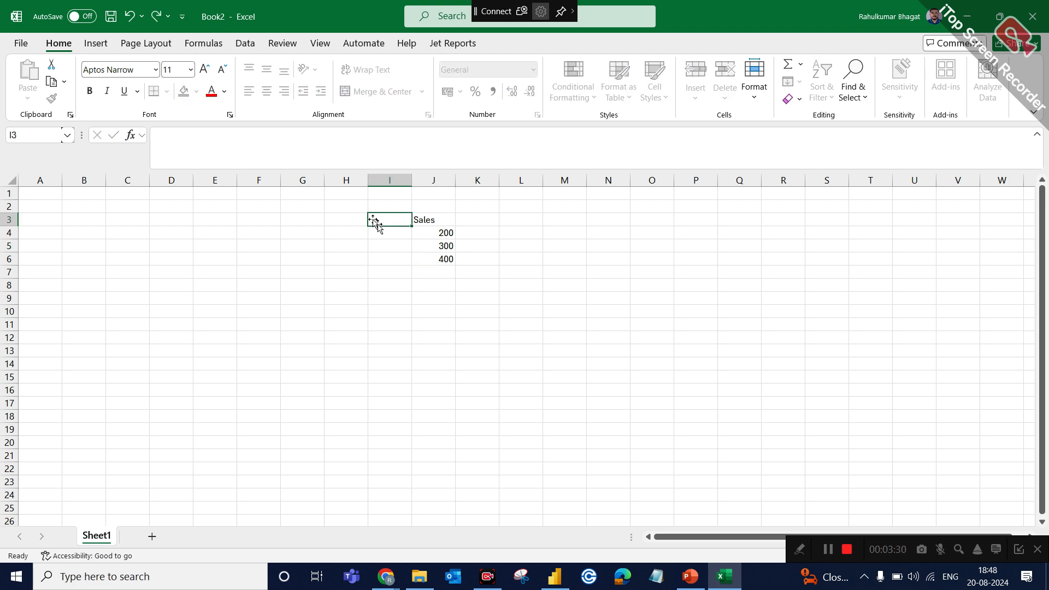
pyautogui.write('Product')
pyautogui.click(371, 232)
pyautogui.write('A')
pyautogui.press('Return')
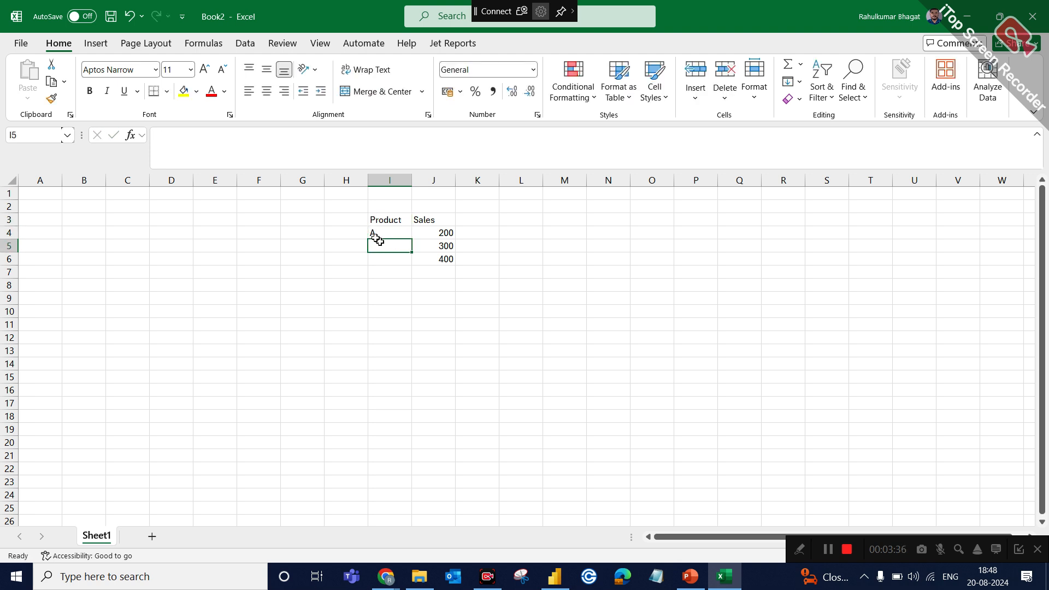
pyautogui.write('A')
pyautogui.click(382, 260)
pyautogui.write('A')
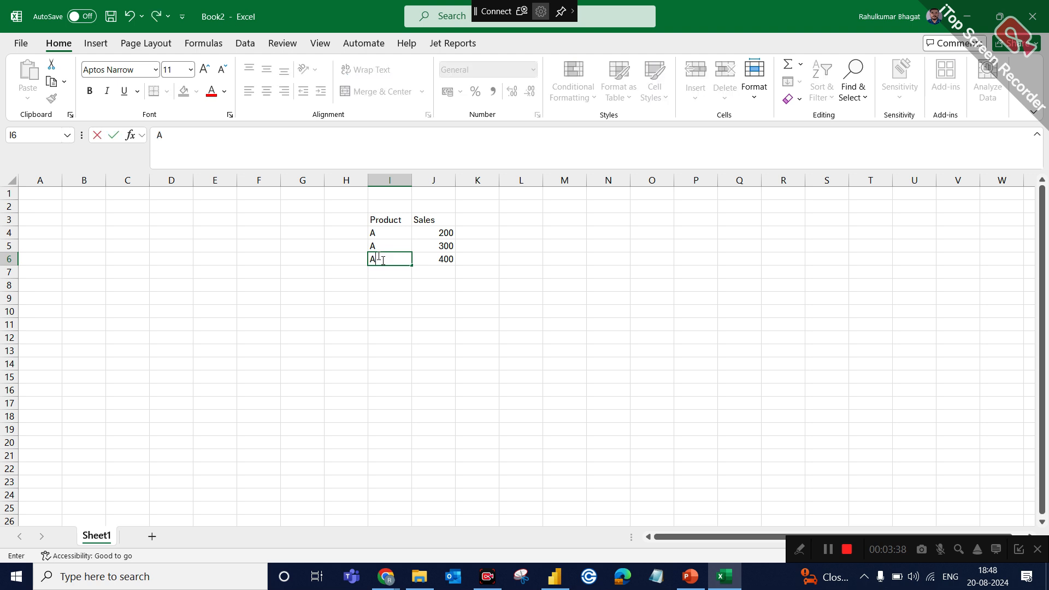
pyautogui.press('BackSpace')
pyautogui.click(484, 297)
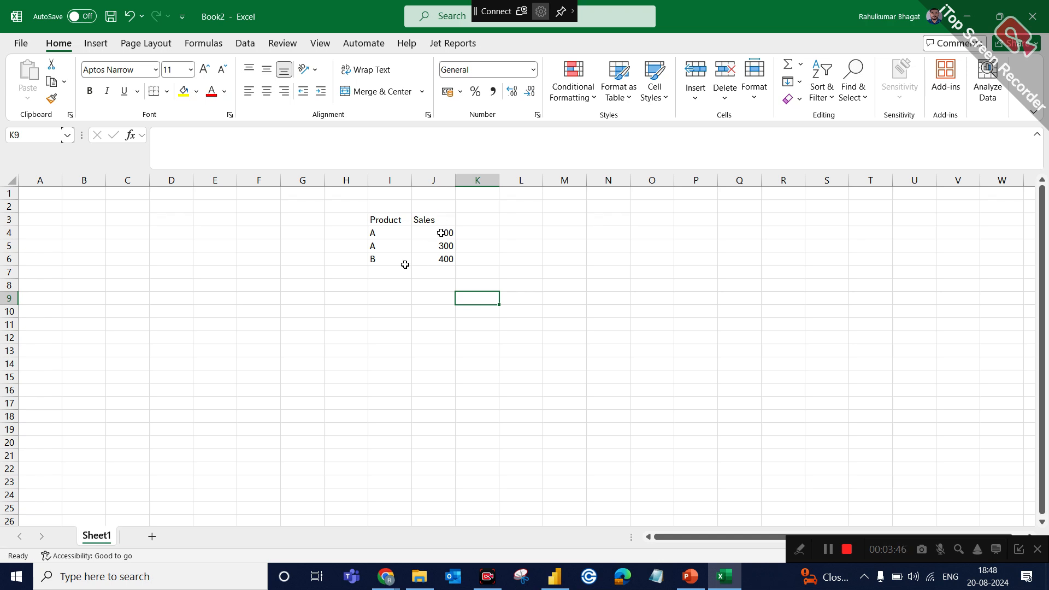
# Total the sales values in cell J7 with the formula =SUM(J4:J6)
pyautogui.moveTo(428, 220); pyautogui.dragTo(438, 258)
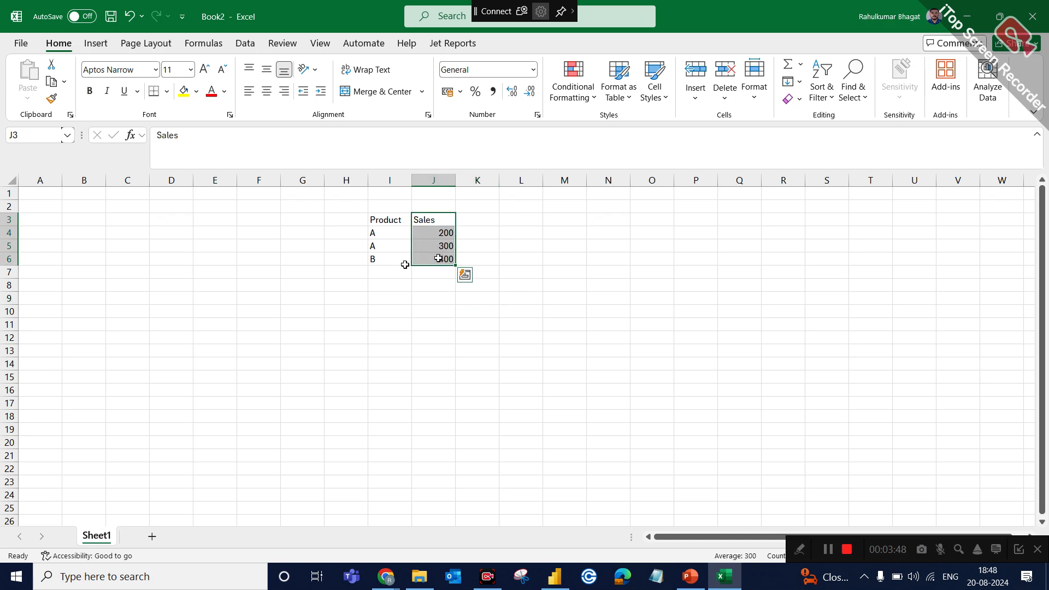
pyautogui.click(444, 271)
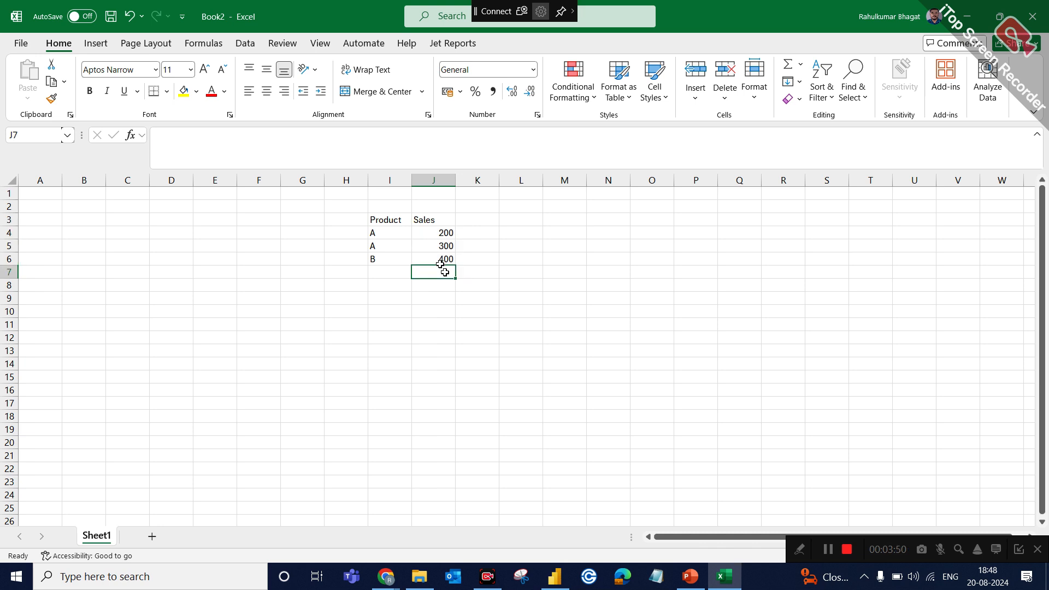
pyautogui.write('=')
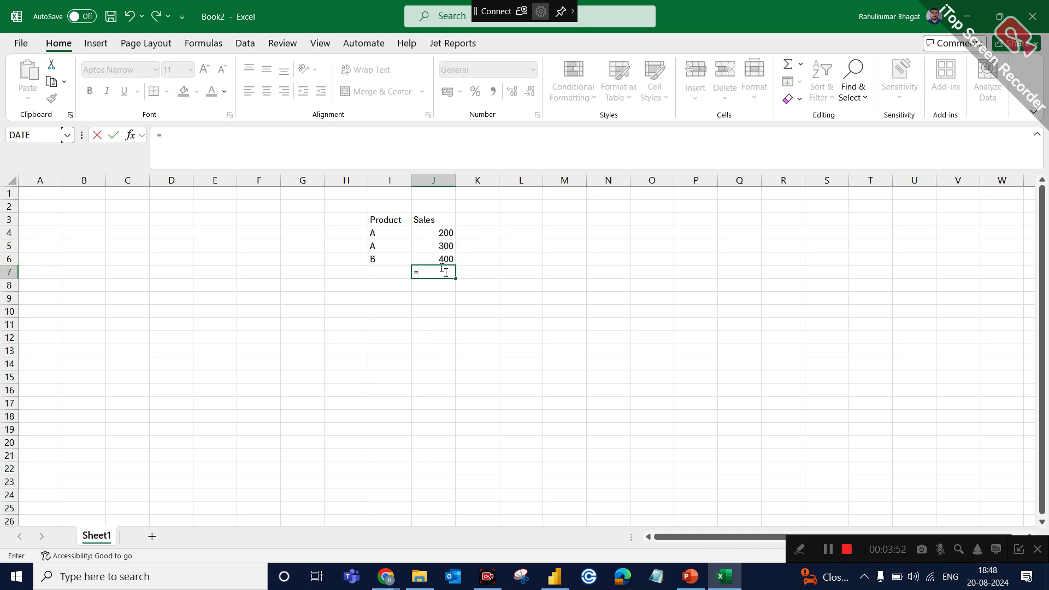
pyautogui.write('sum')
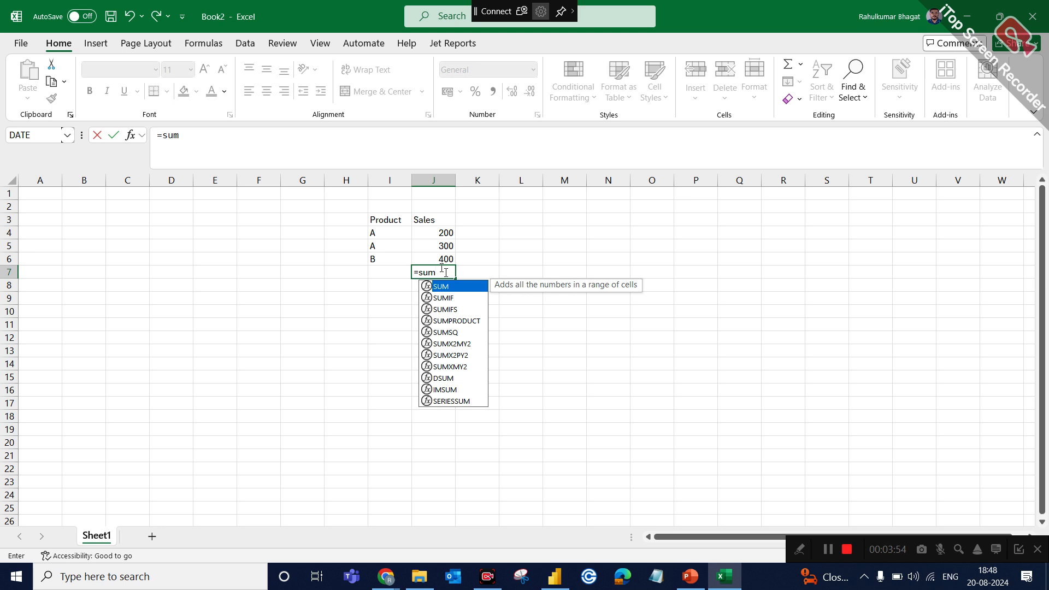
pyautogui.write('(')
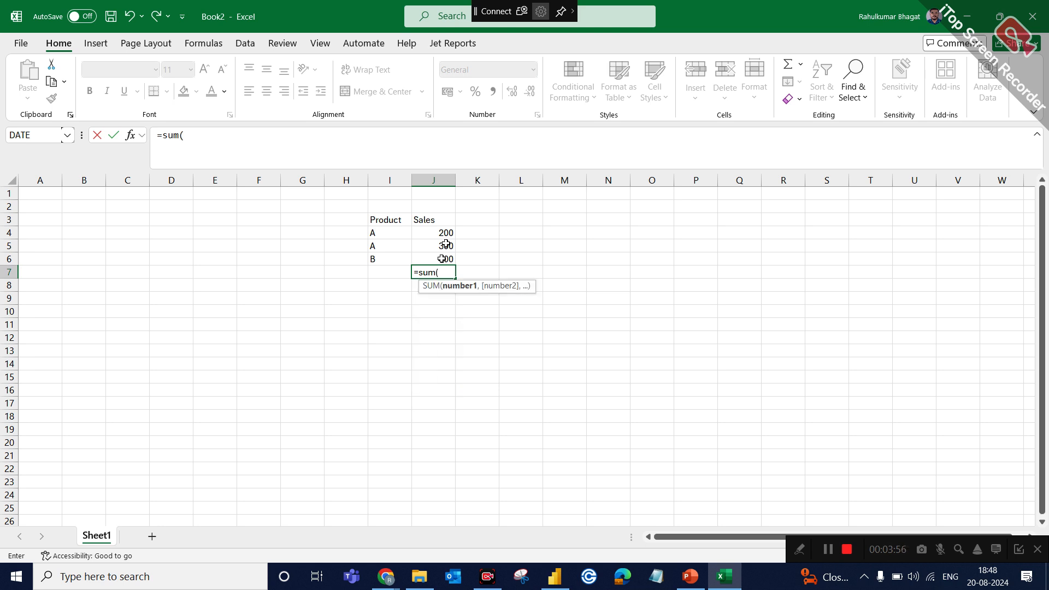
pyautogui.moveTo(444, 234); pyautogui.dragTo(442, 258)
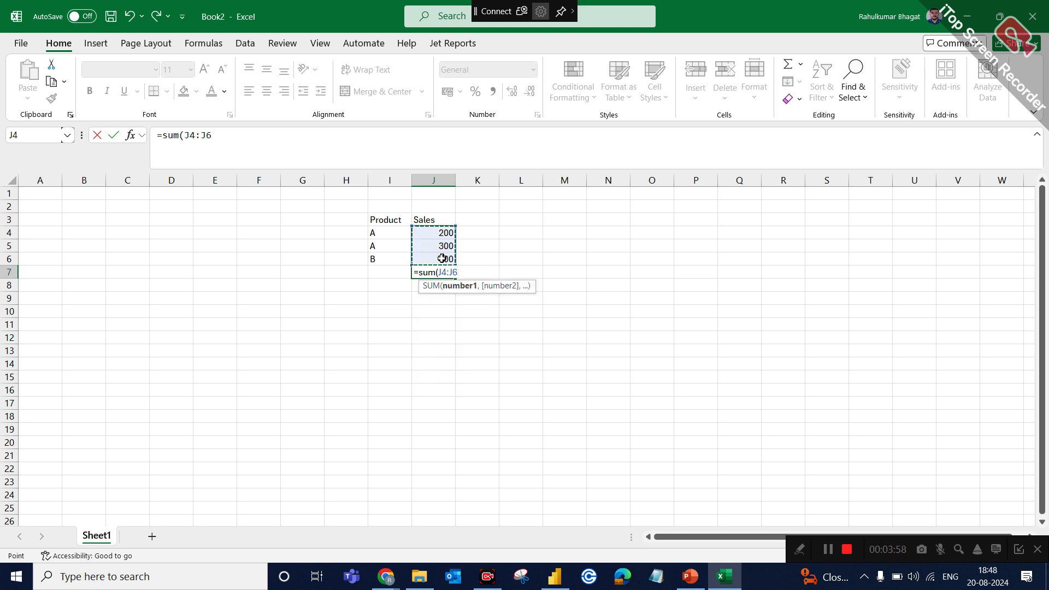
pyautogui.write(')')
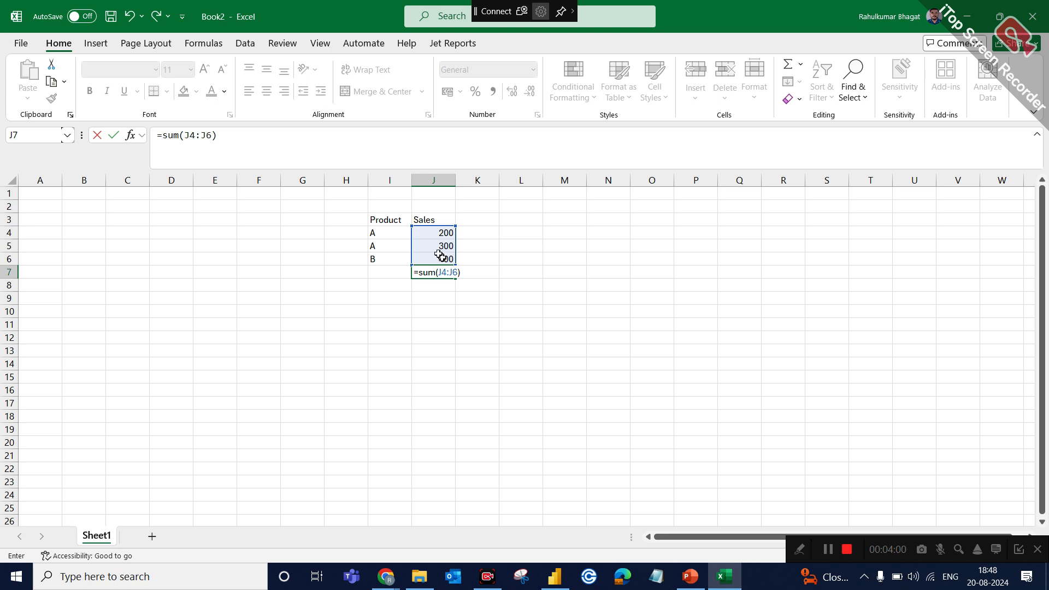
pyautogui.press('Return')
# Examine the cell range referenced by the SUM formula in J7, and select the whole column J for comparison
pyautogui.click(441, 270)
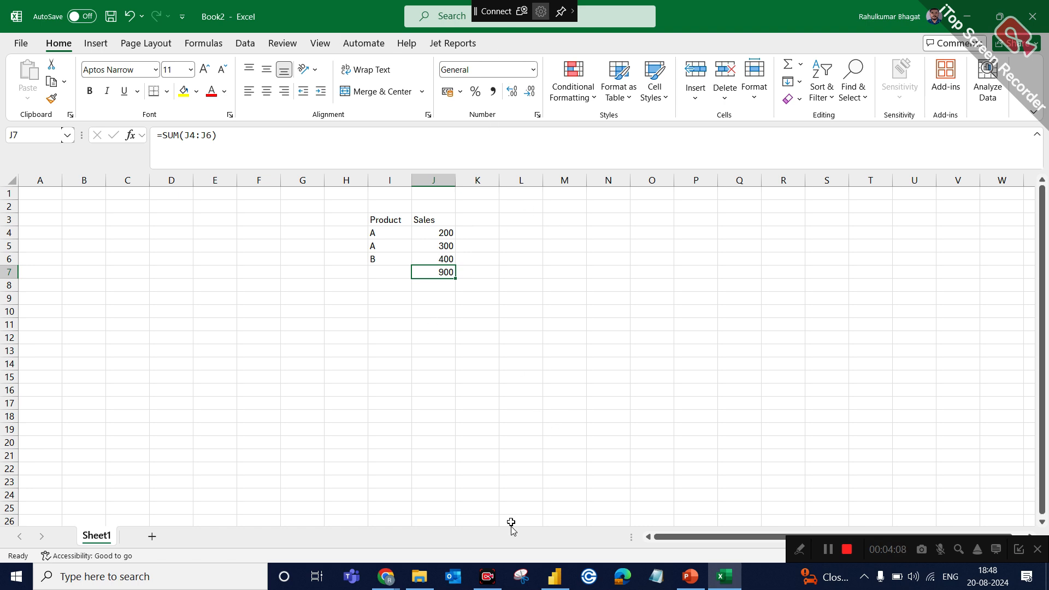
pyautogui.moveTo(545, 571)
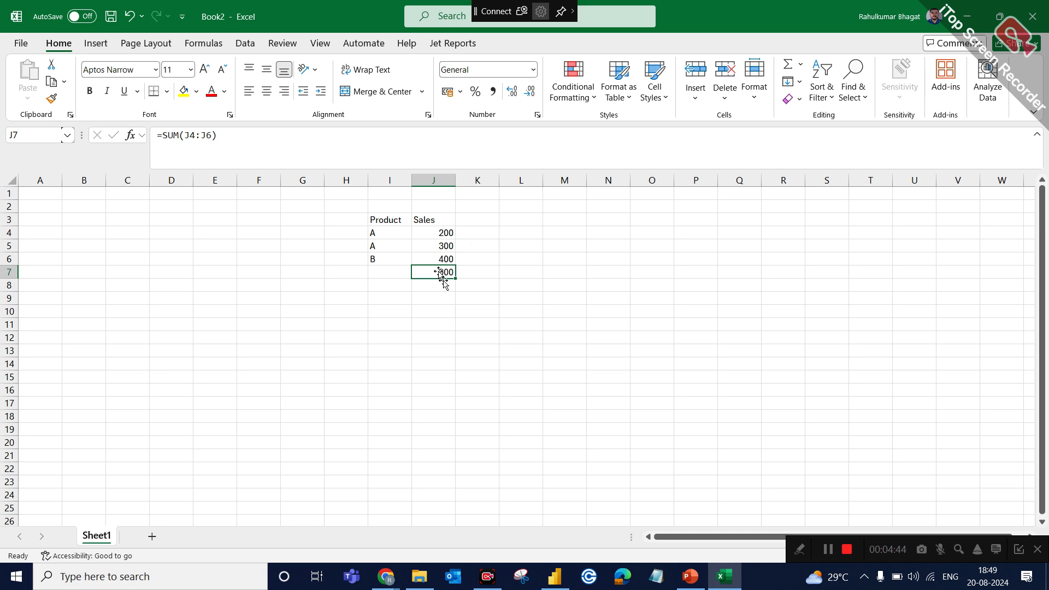
pyautogui.click(220, 162)
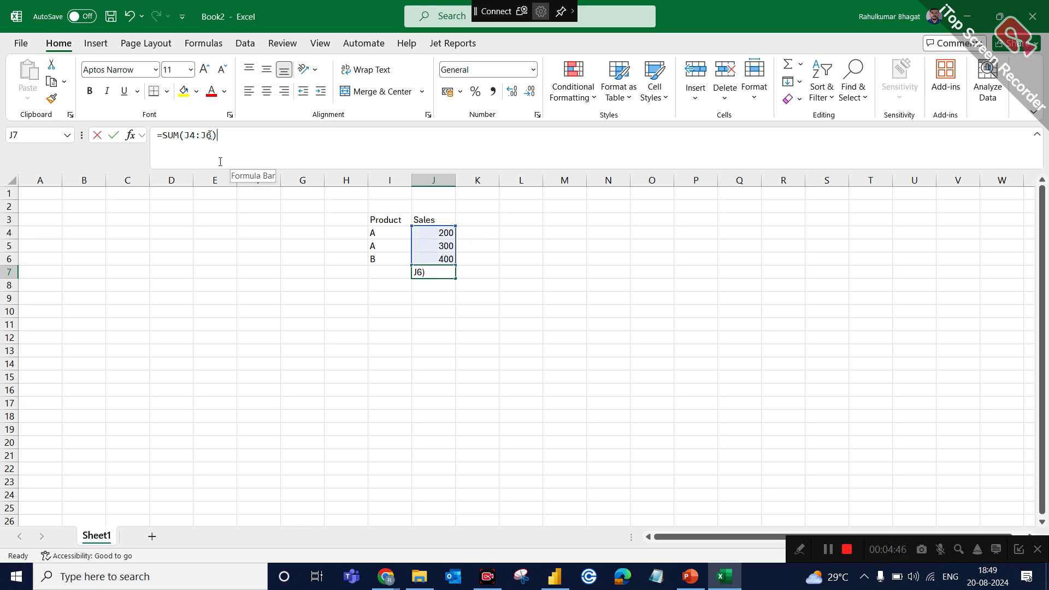
pyautogui.hotkey('shift', 'Left')
pyautogui.hotkey('shift', 'Left')
pyautogui.hotkey('shift', 'Left')
pyautogui.hotkey('shift', 'Left')
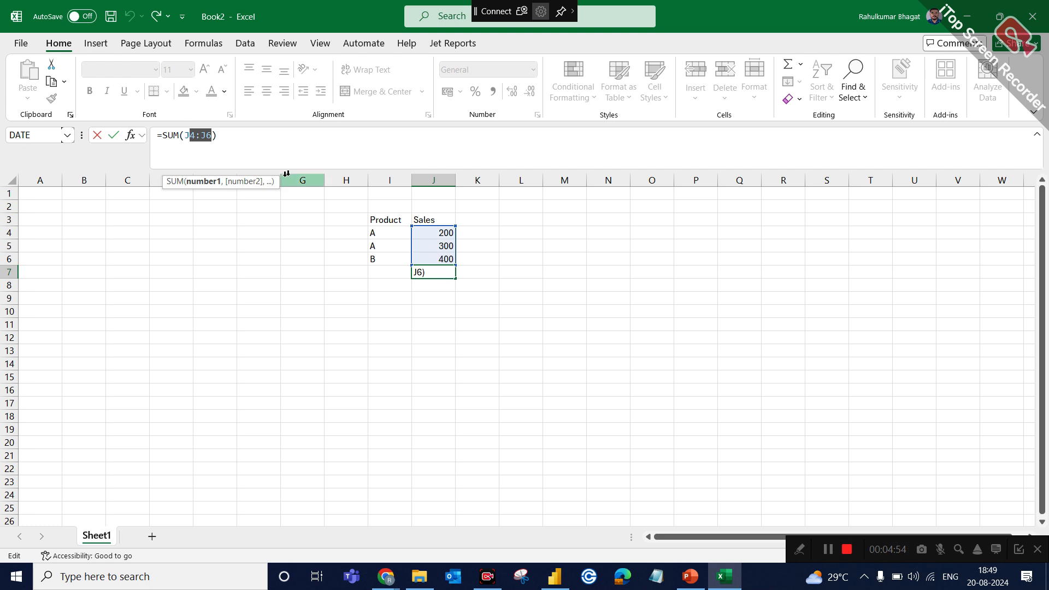
pyautogui.click(439, 179)
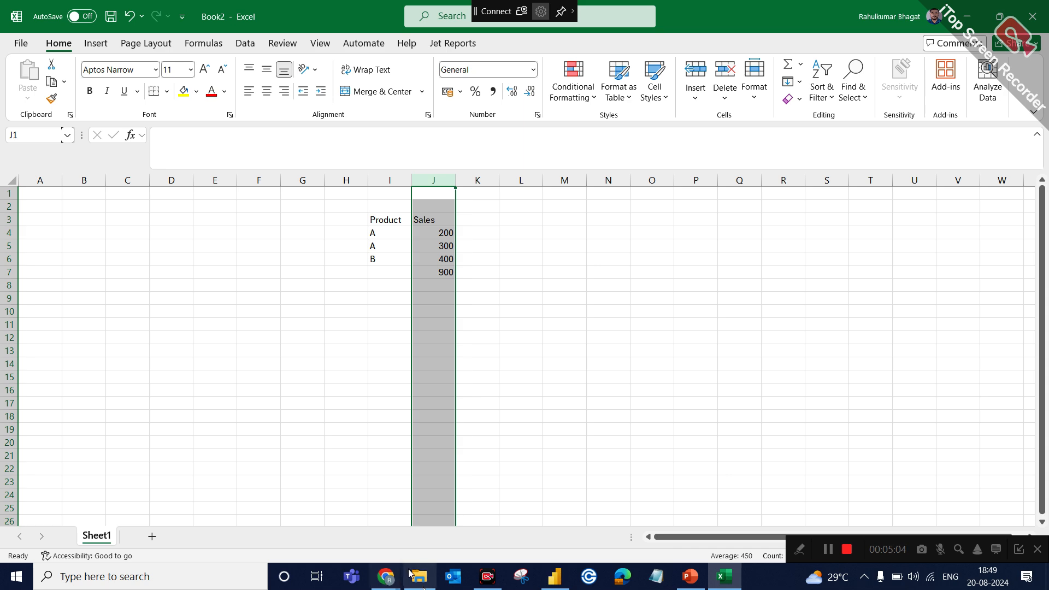
# Switch to the DA13 PowerBI report and move the OrderQuantity by Year chart toward the canvas's upper-left corner
pyautogui.click(565, 586)
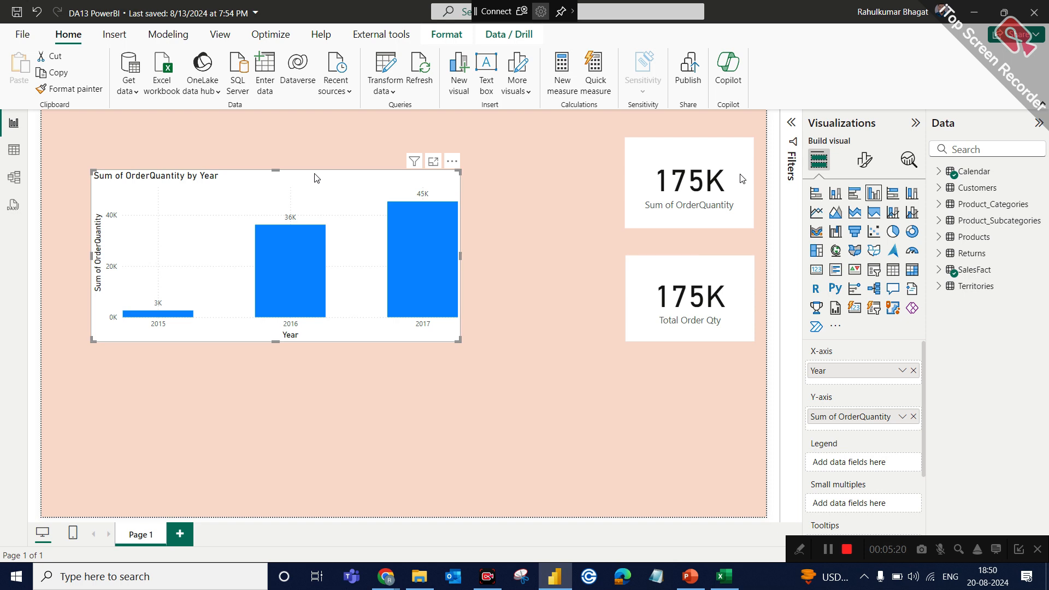
pyautogui.moveTo(327, 186); pyautogui.dragTo(292, 157)
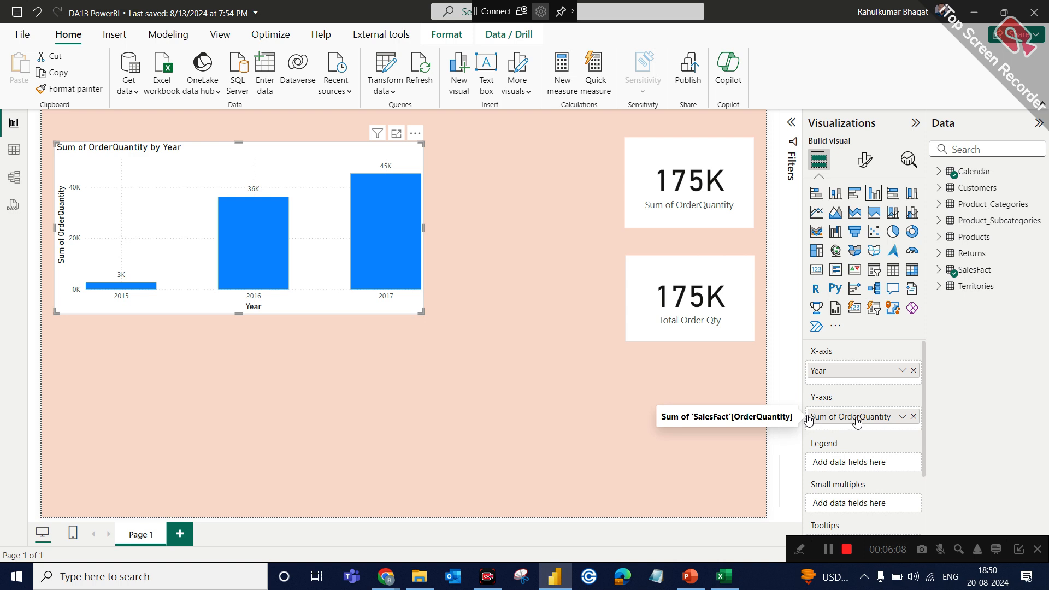
# Review the aggregation options of the chart's OrderQuantity Y-axis field and inspect the data values of the yearly columns
pyautogui.click(902, 416)
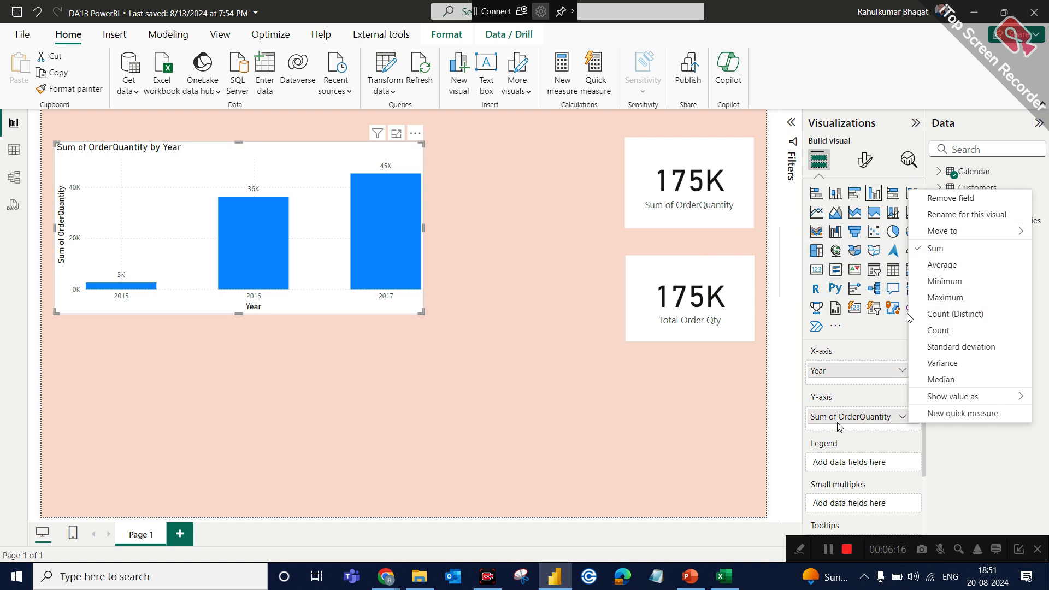
pyautogui.click(733, 419)
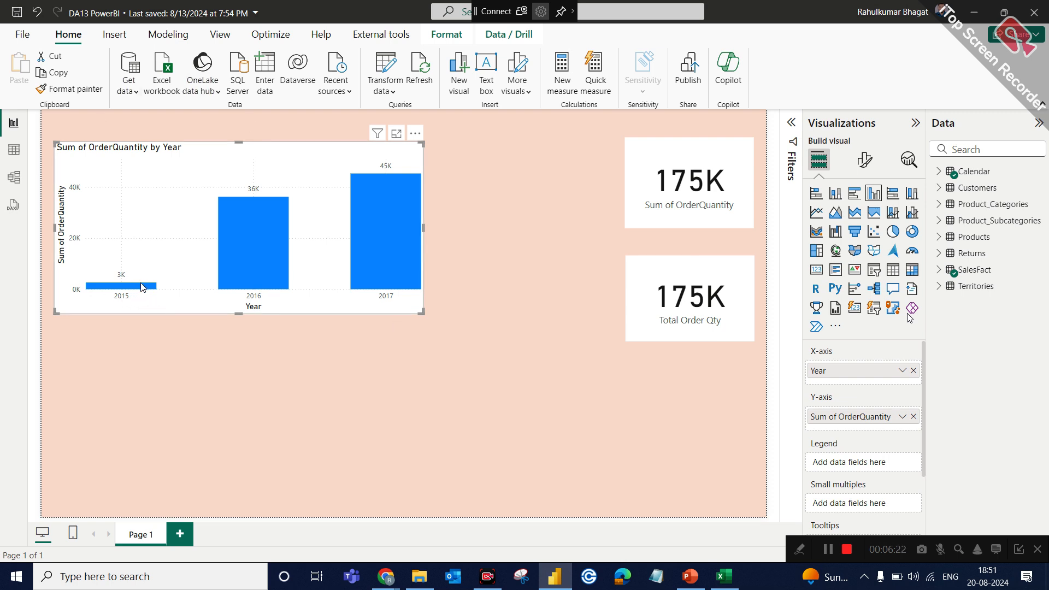
pyautogui.moveTo(142, 288)
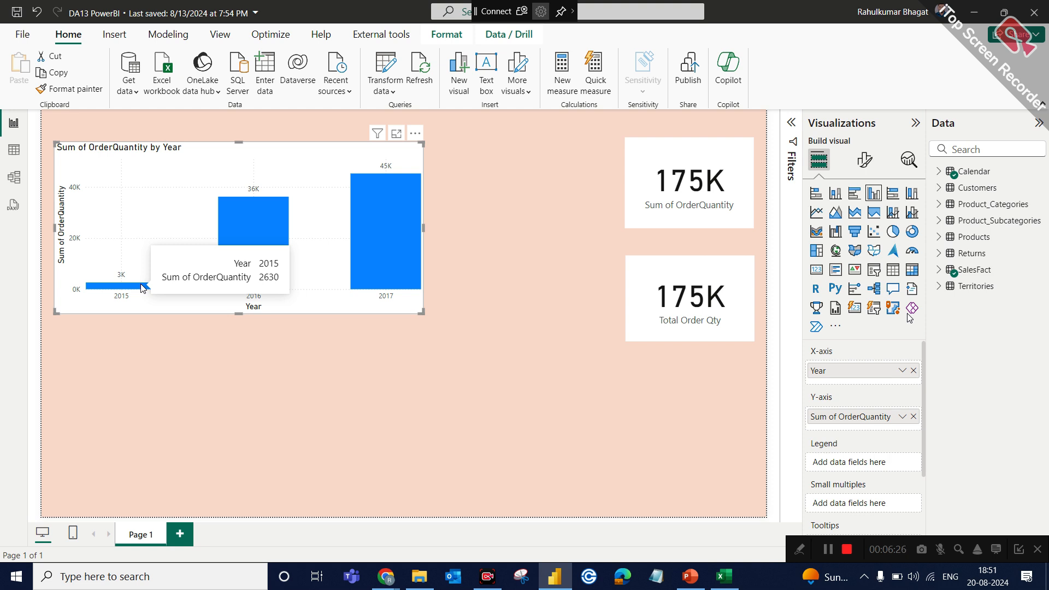
pyautogui.moveTo(268, 219)
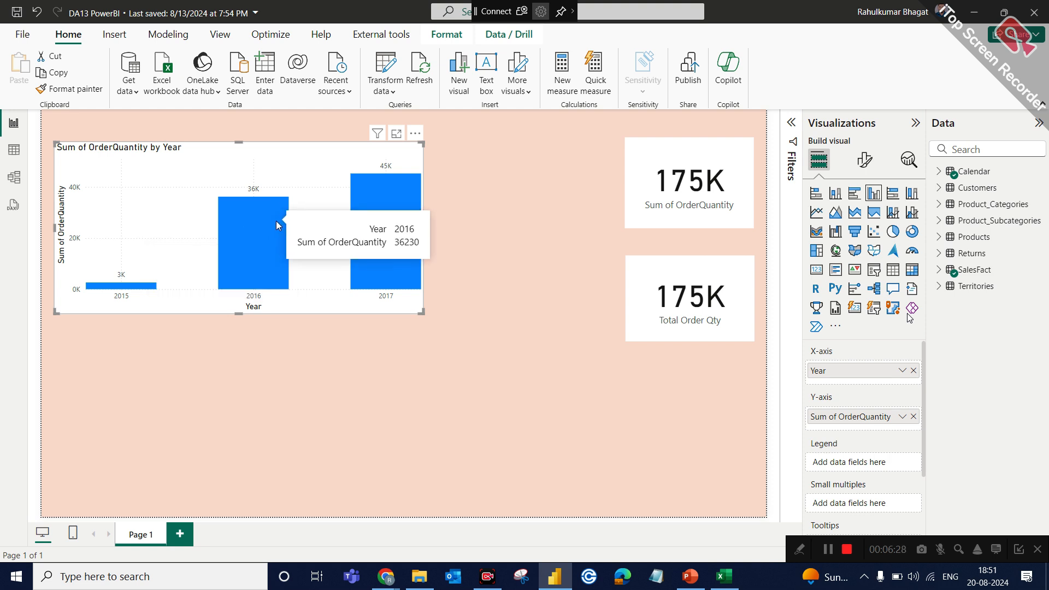
pyautogui.moveTo(419, 204)
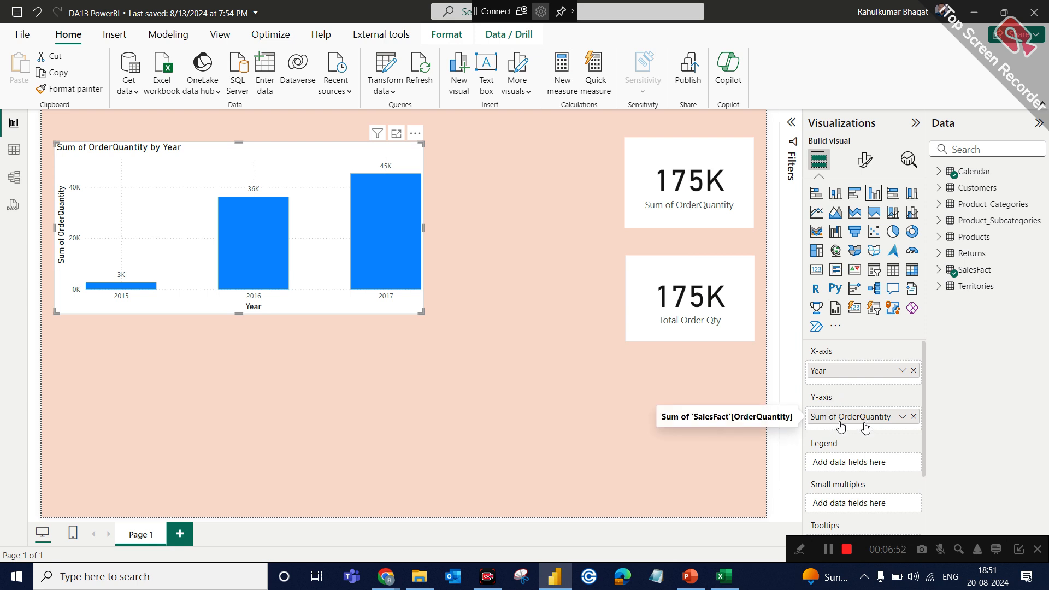
pyautogui.click(901, 419)
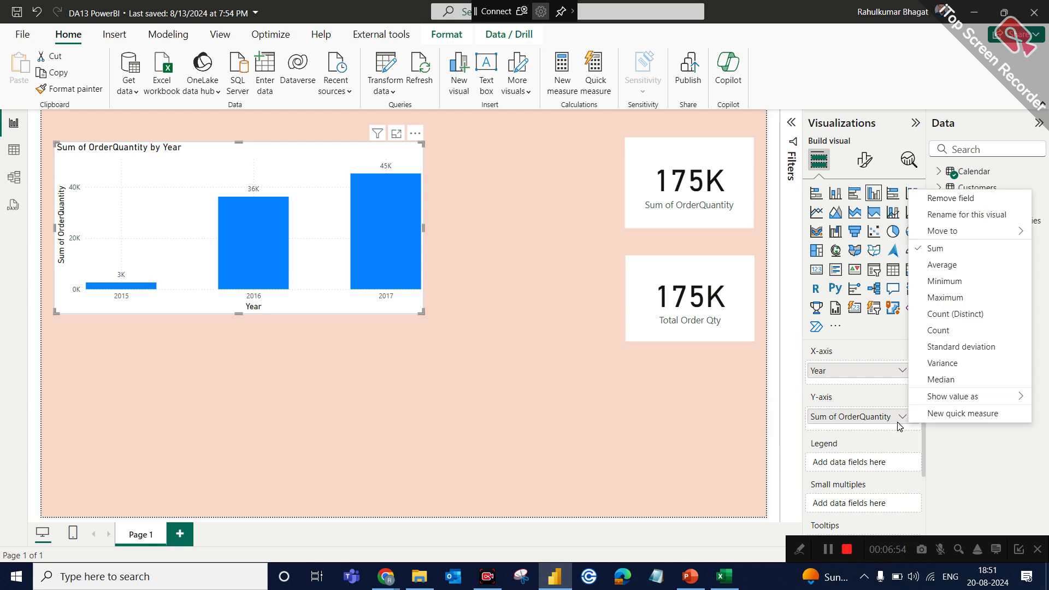
pyautogui.press('Escape')
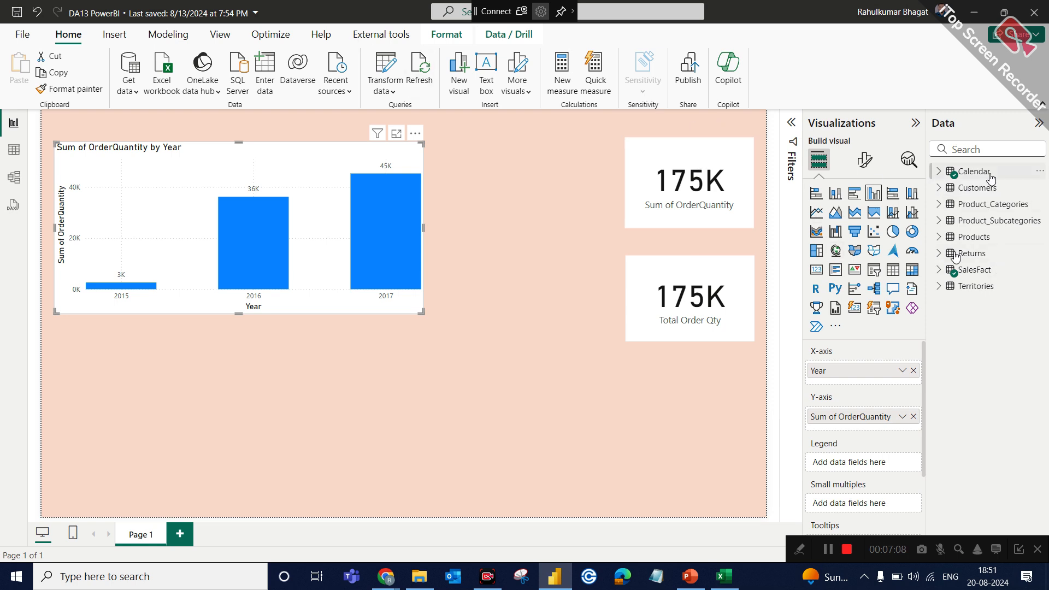
# Create a new measure in the Calendar table and enlarge its formula editor and text size
pyautogui.click(173, 39)
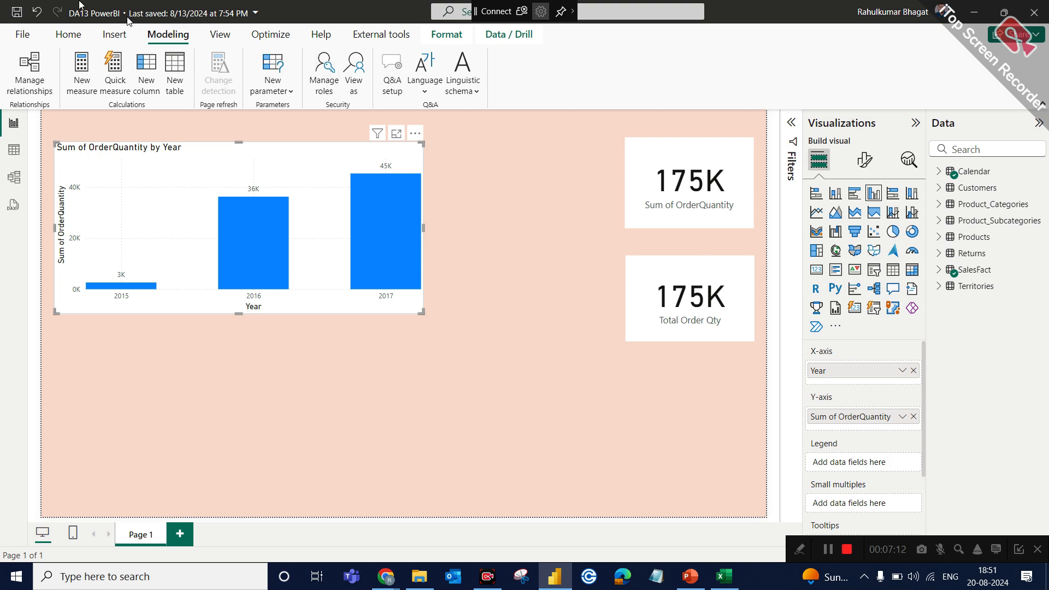
pyautogui.click(75, 38)
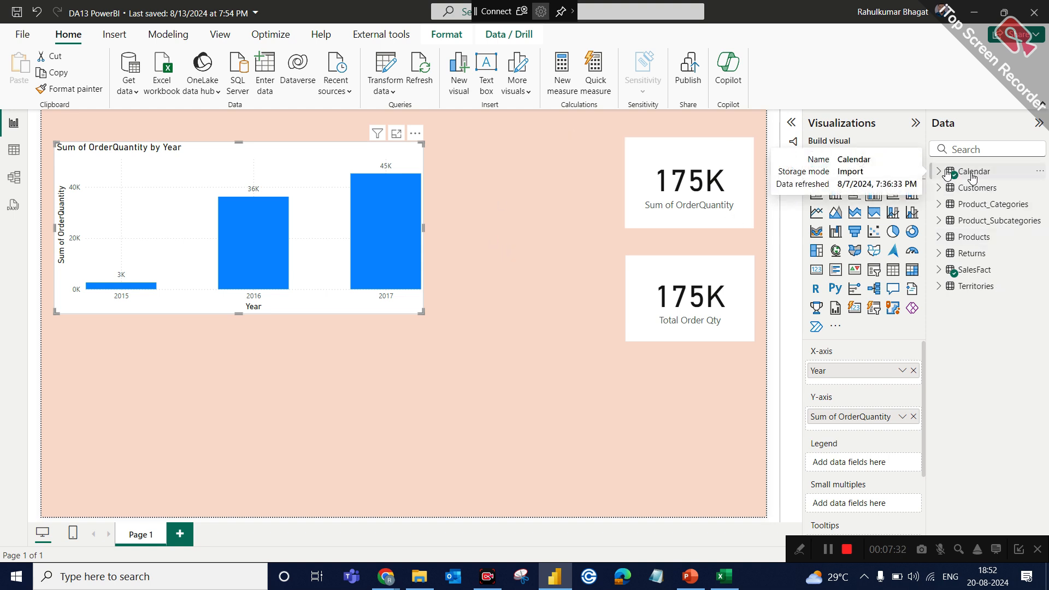
pyautogui.click(1040, 174)
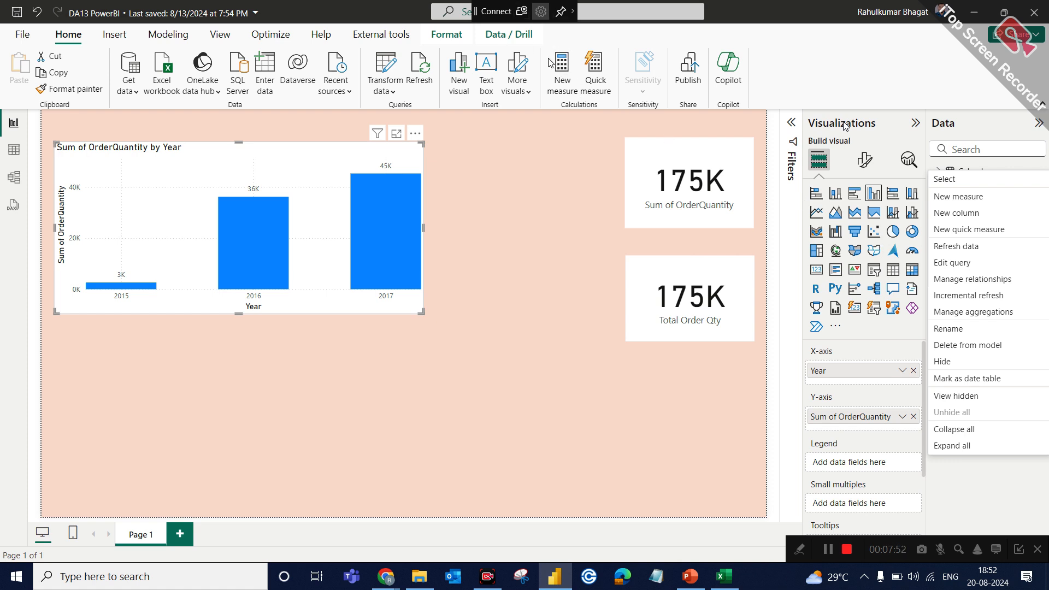
pyautogui.click(563, 78)
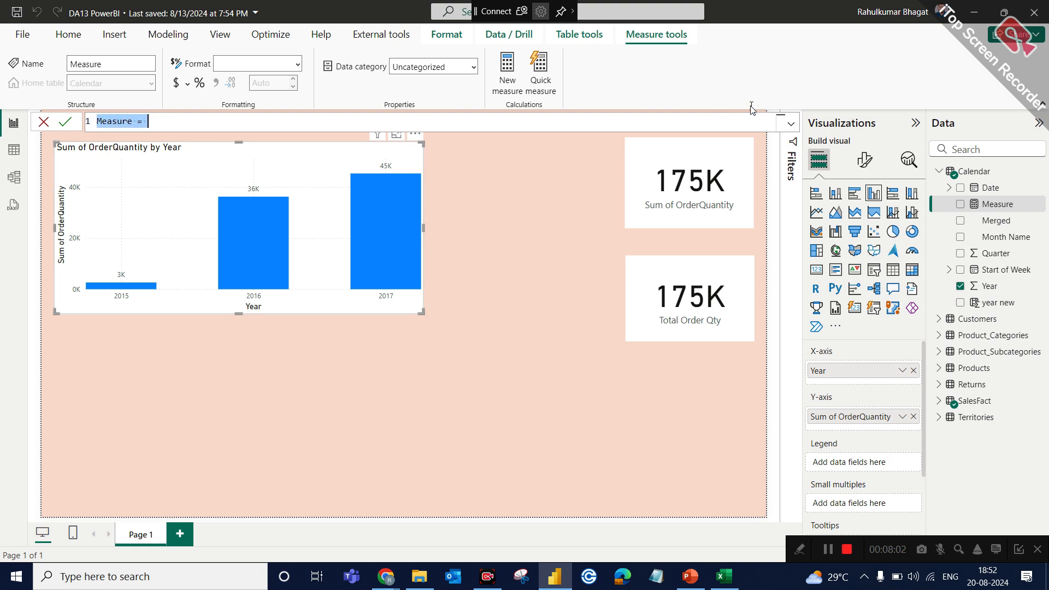
pyautogui.click(792, 124)
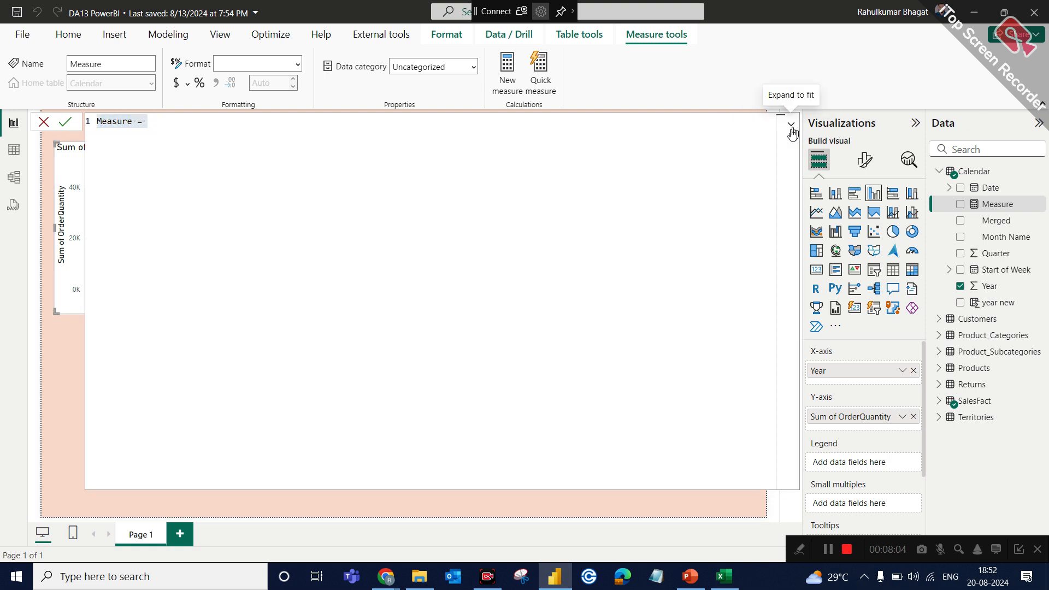
pyautogui.scroll(3, 303, 196)
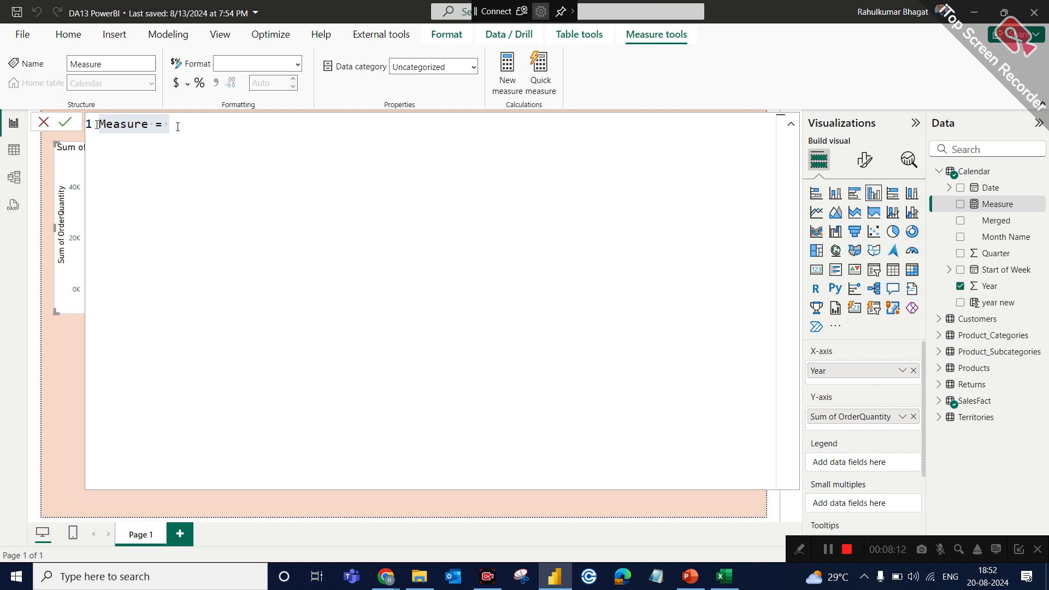
# Replace the default measure name in the formula with Total Order Qty
pyautogui.doubleClick(151, 126)
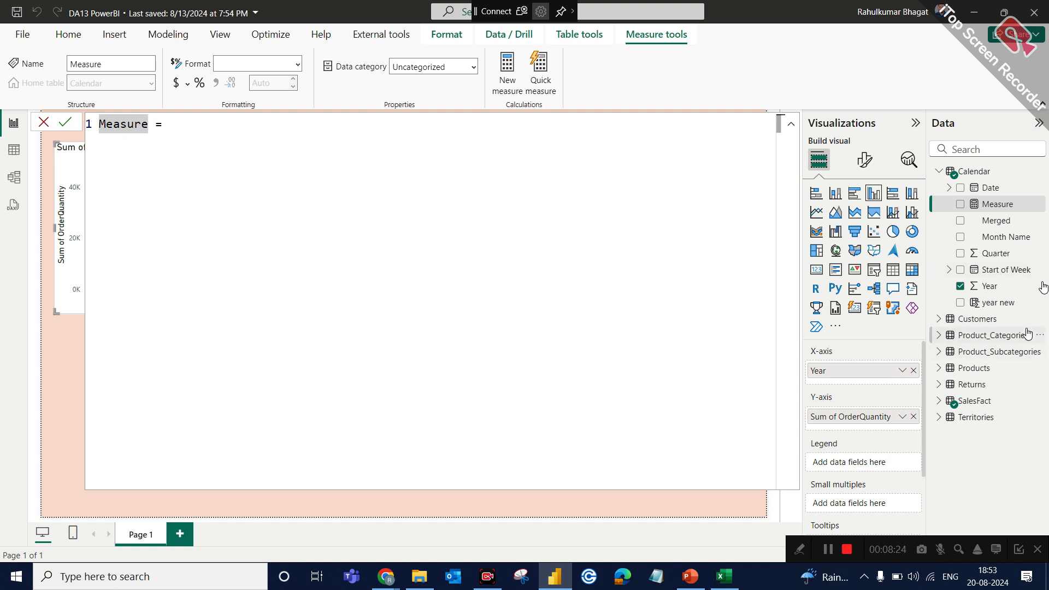
pyautogui.moveTo(1017, 319)
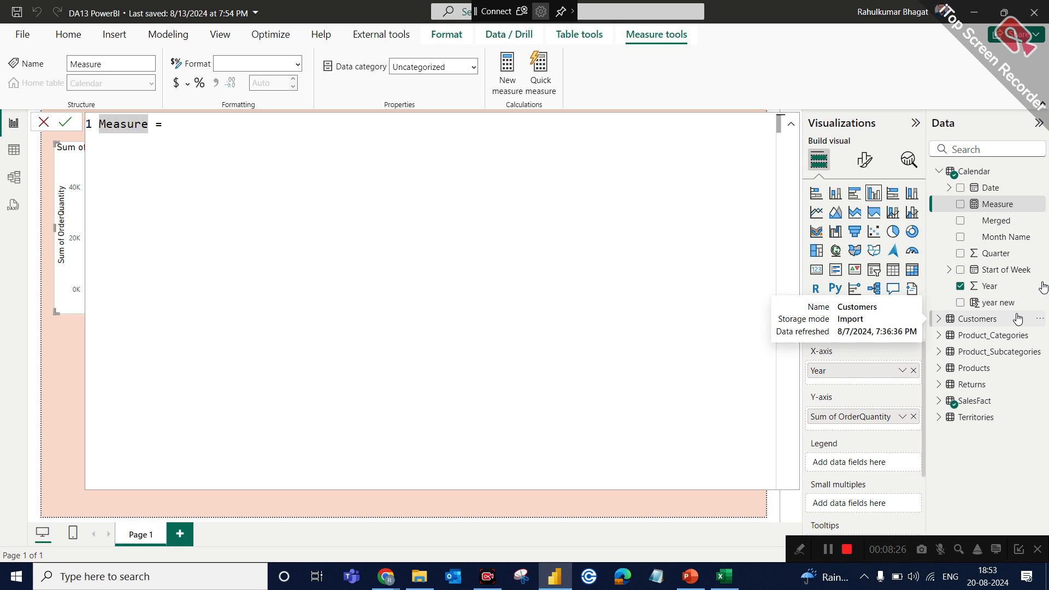
pyautogui.press('BackSpace')
pyautogui.press('BackSpace')
pyautogui.press('BackSpace')
pyautogui.press('BackSpace')
pyautogui.press('BackSpace')
pyautogui.press('BackSpace')
pyautogui.press('BackSpace')
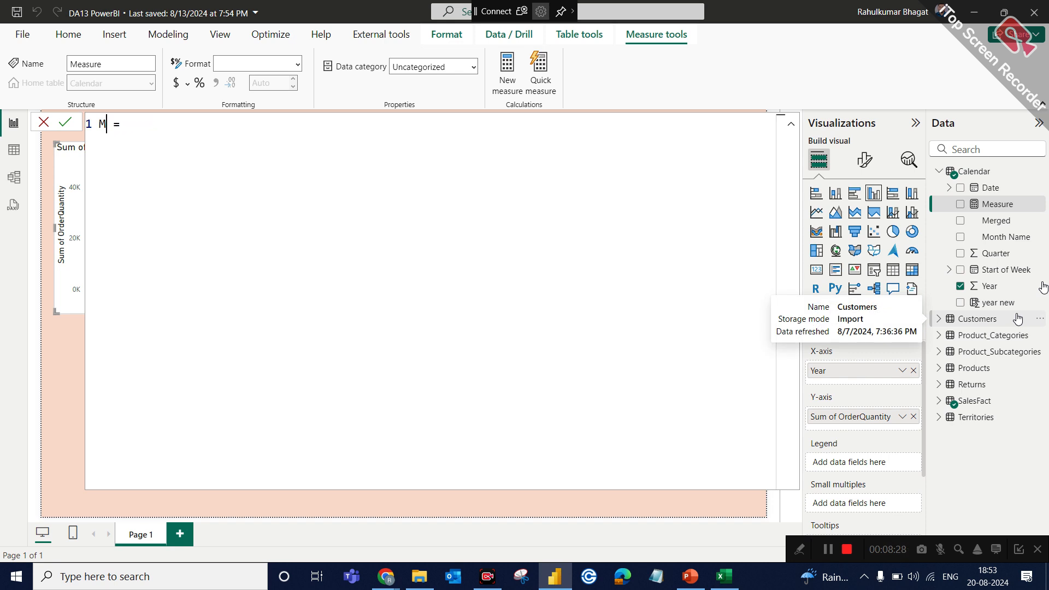
pyautogui.write('Total Order Qty')
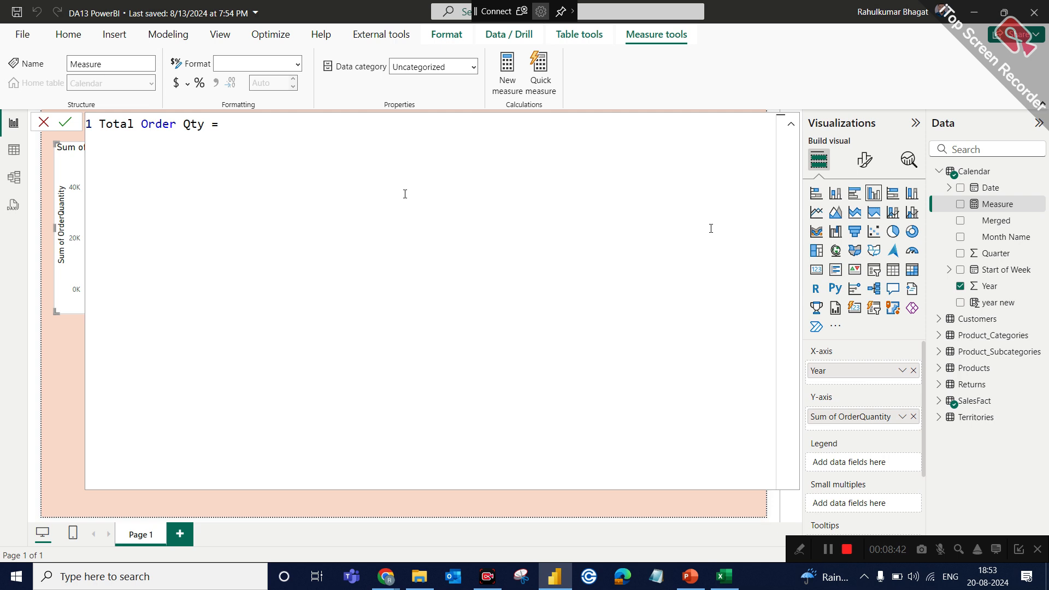
# Begin the measure's expression with the SUM function and browse the suggested tables and columns
pyautogui.write('sum')
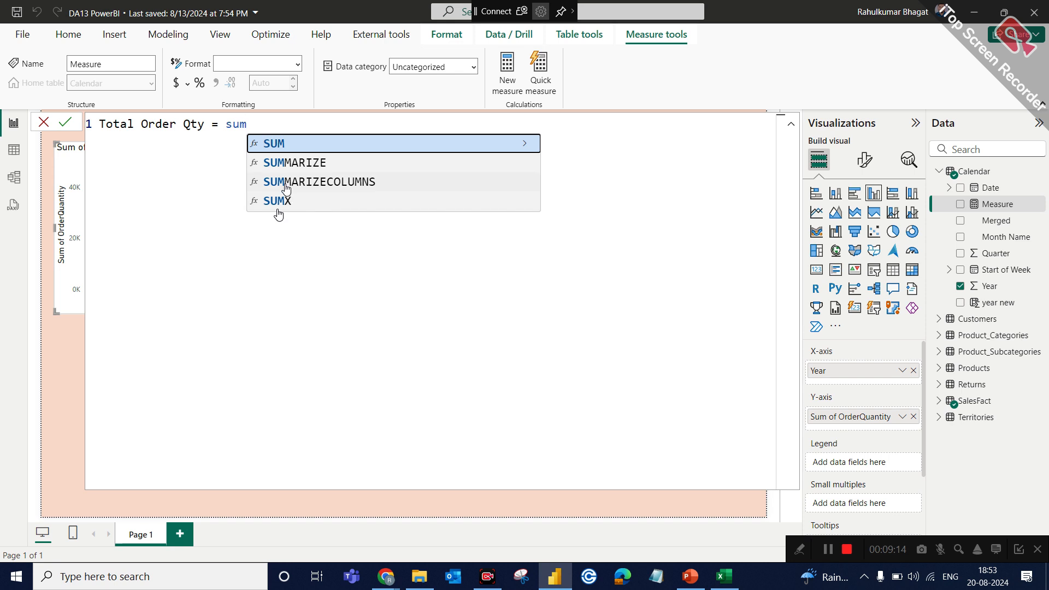
pyautogui.click(273, 146)
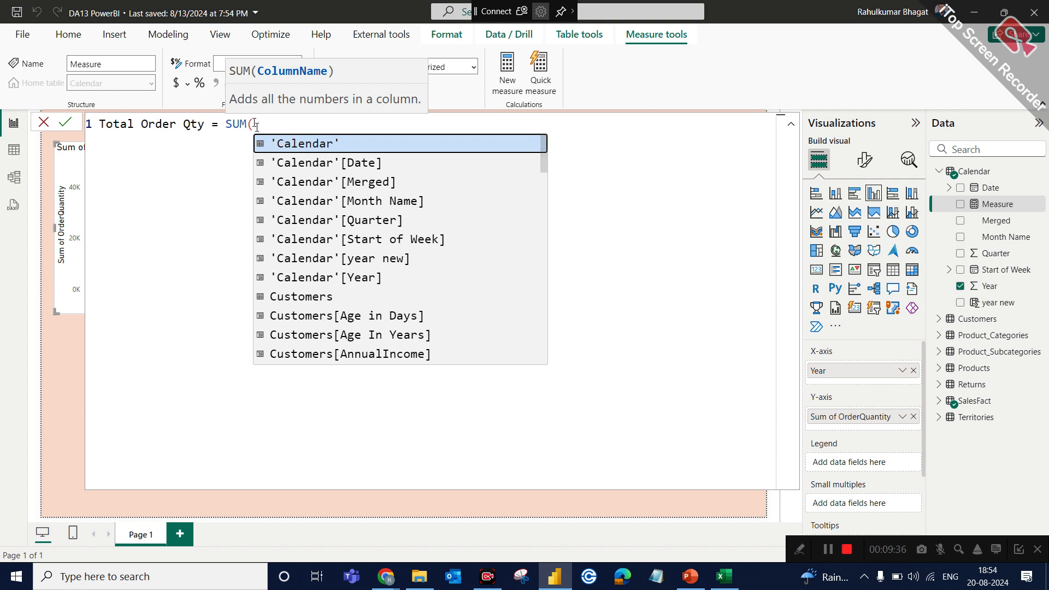
pyautogui.scroll(-3, 360, 252)
pyautogui.scroll(-3, 361, 252)
pyautogui.scroll(-3, 360, 251)
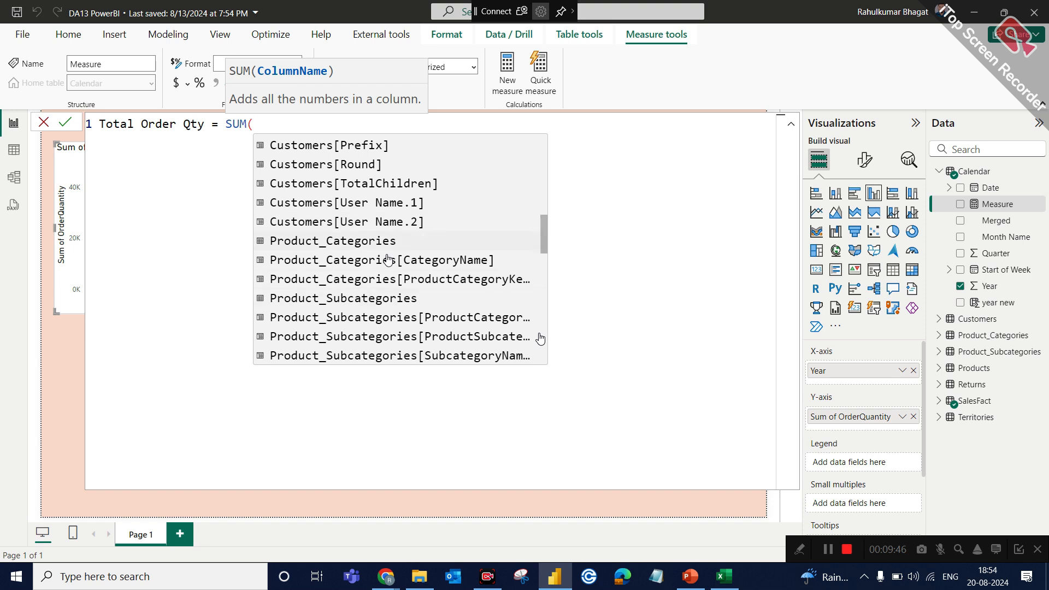
pyautogui.scroll(3, 388, 267)
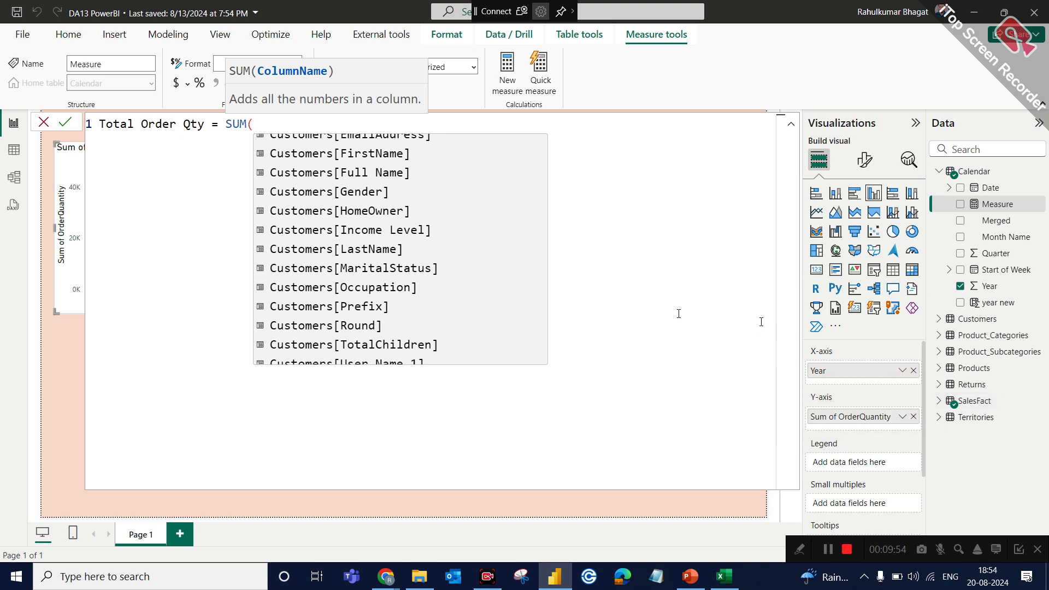
# Filter the SUM function's column suggestions by "sales" and by "cal", clearing each entry from the formula
pyautogui.write('sales')
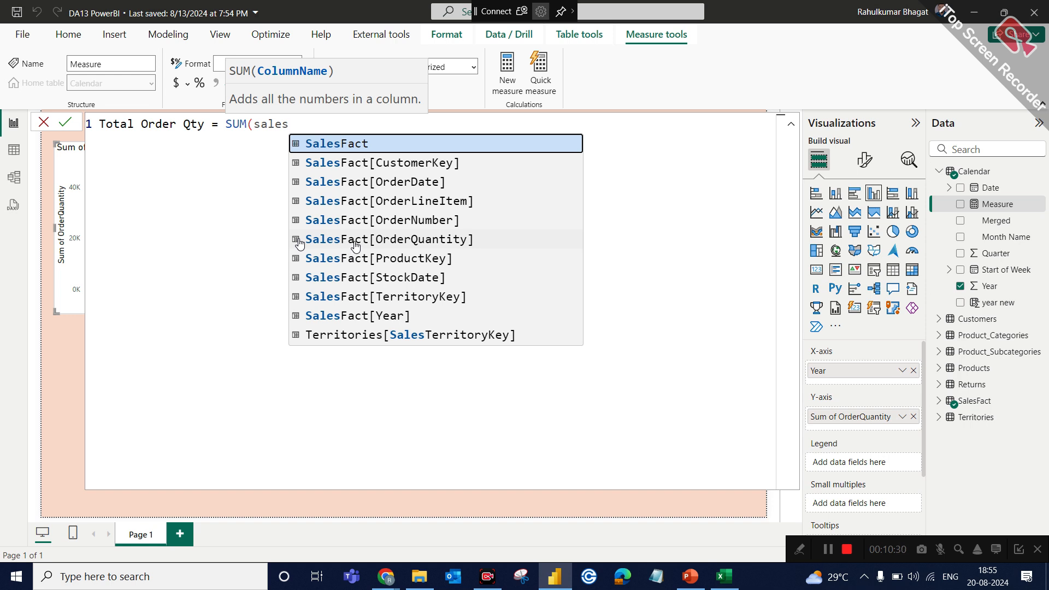
pyautogui.press('BackSpace')
pyautogui.press('BackSpace')
pyautogui.press('BackSpace')
pyautogui.press('BackSpace')
pyautogui.press('BackSpace')
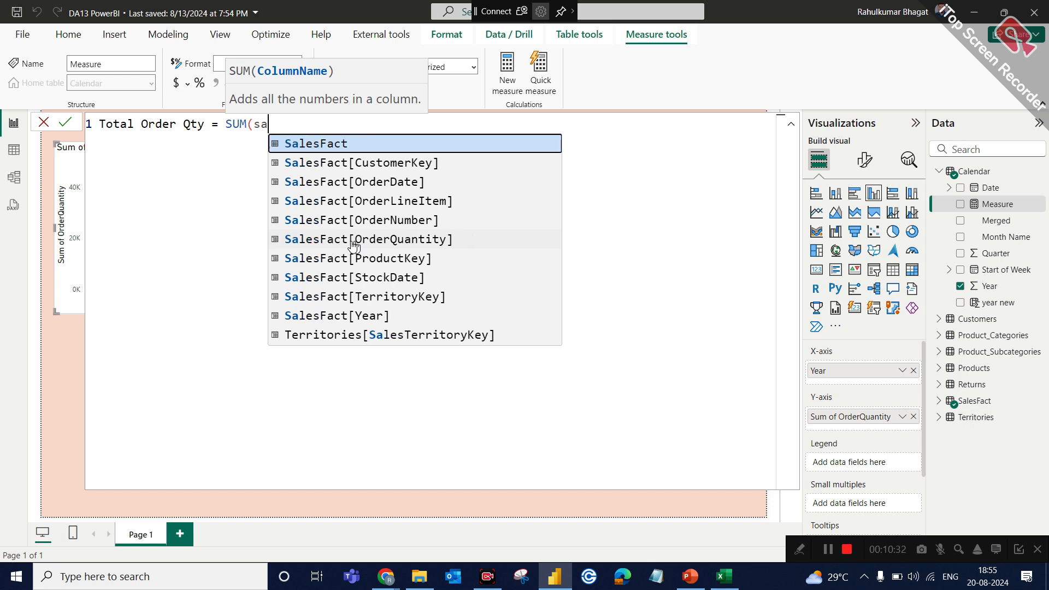
pyautogui.write('cal')
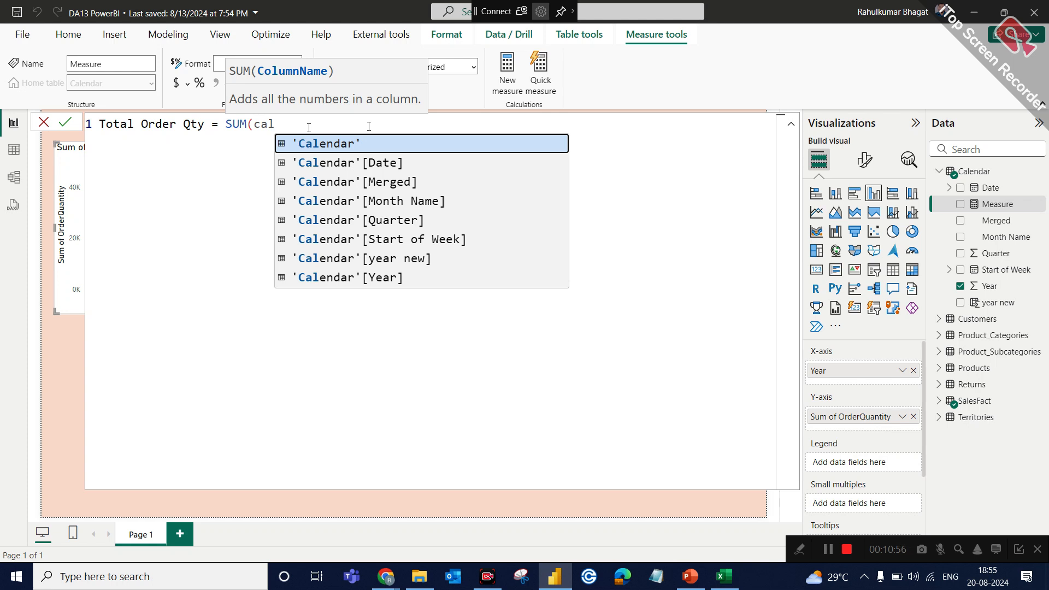
pyautogui.press('BackSpace')
pyautogui.press('BackSpace')
pyautogui.press('BackSpace')
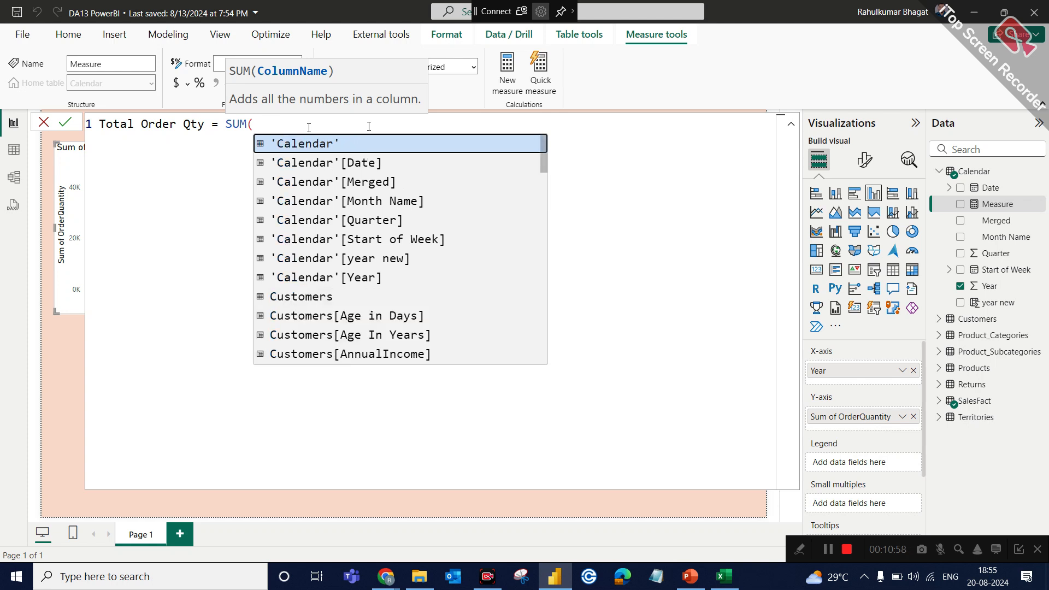
# Complete the formula as SUM(SalesFact[OrderQuantity]) and try to commit the measure under the name Total Order Qty
pyautogui.write('order')
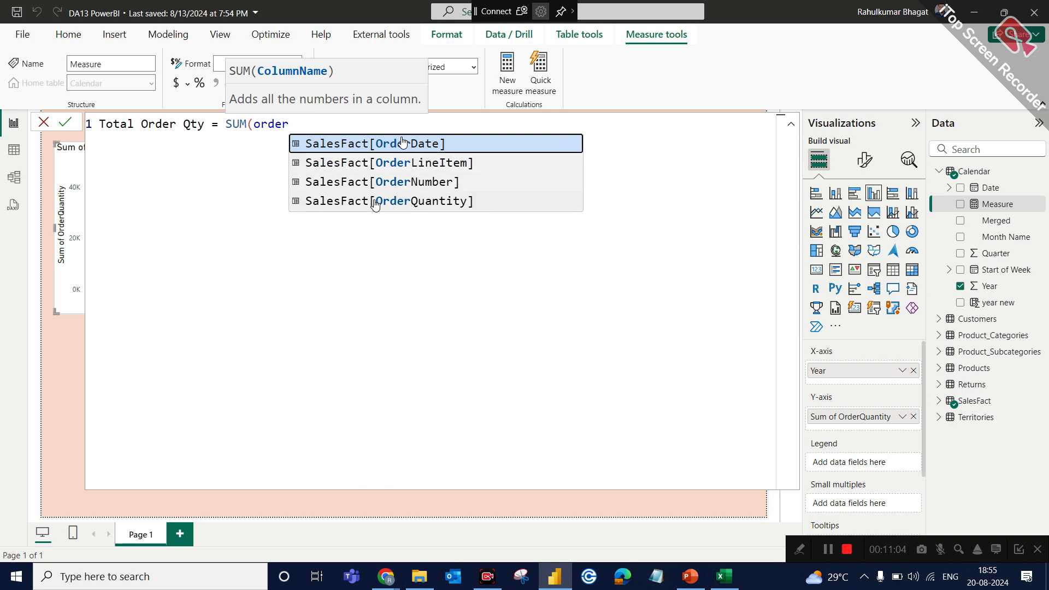
pyautogui.click(422, 203)
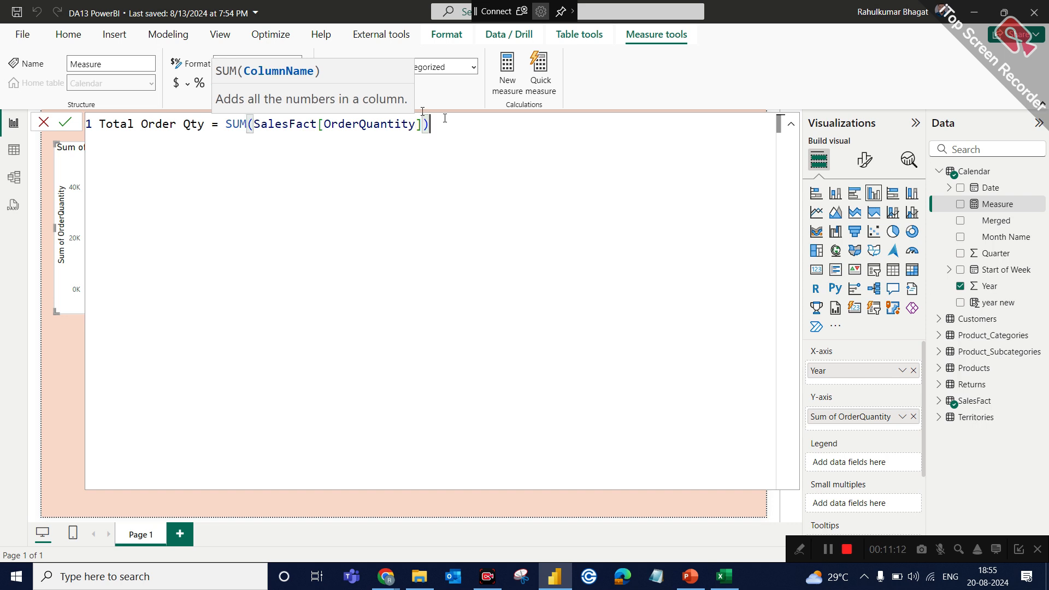
pyautogui.write(')')
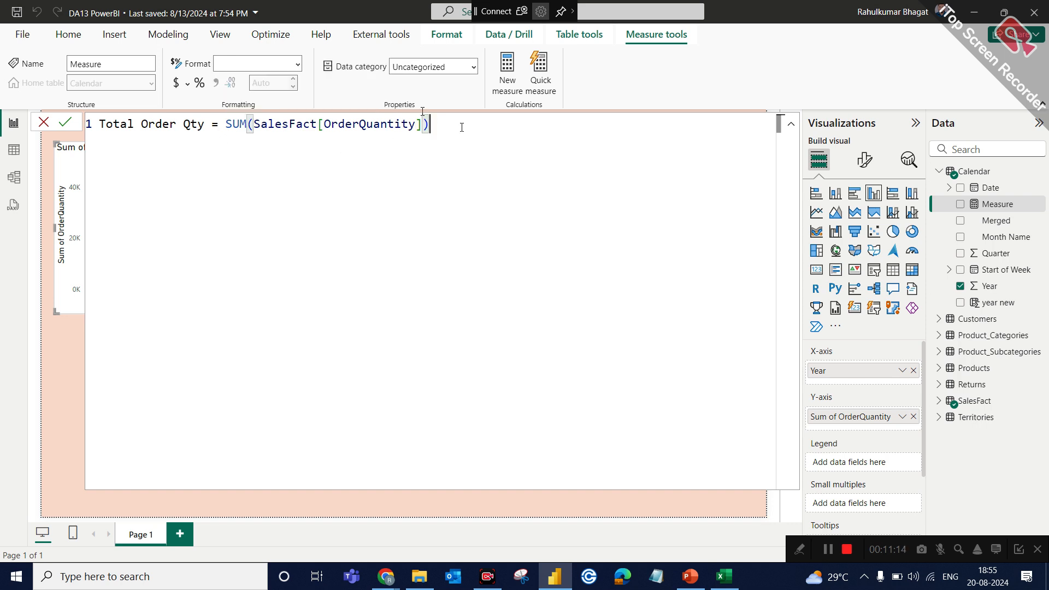
pyautogui.press('Return')
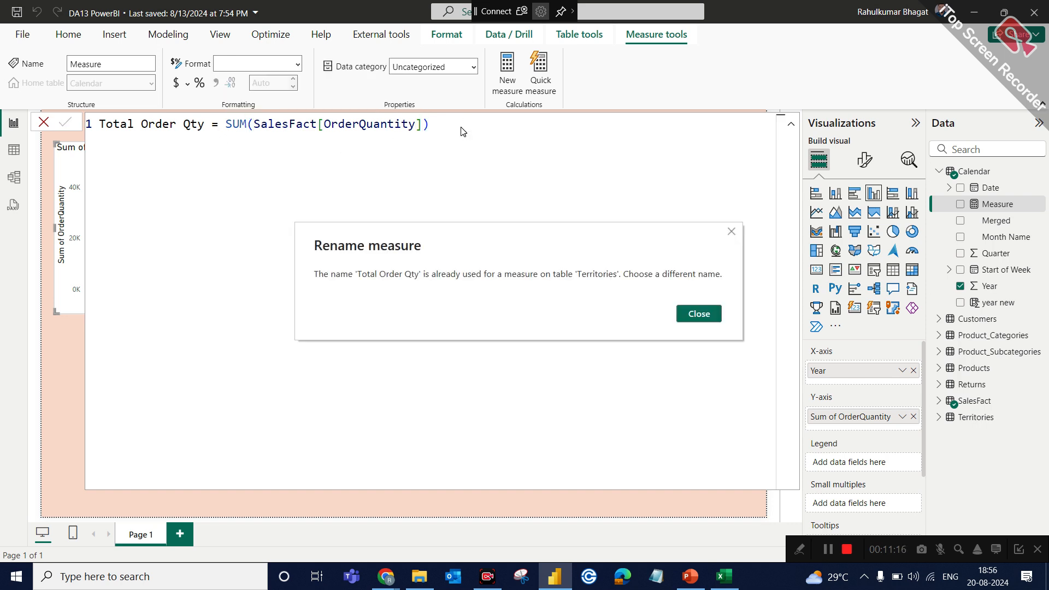
pyautogui.click(712, 319)
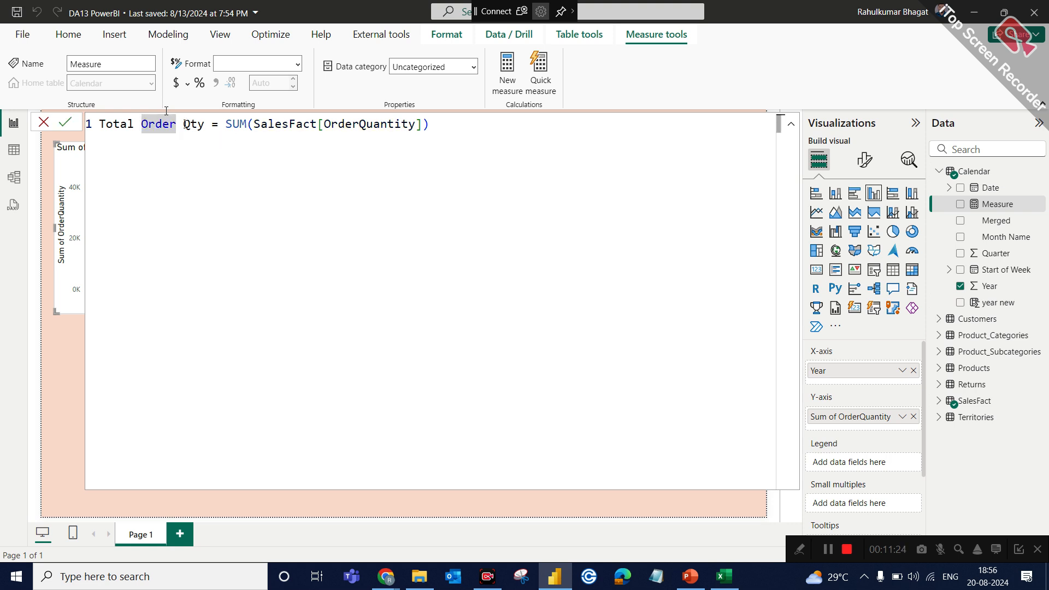
# Rename the measure as Total Order_Qty and commit it, with the Data pane widened and the formula editor closed
pyautogui.click(184, 124)
pyautogui.press('BackSpace')
pyautogui.write('_')
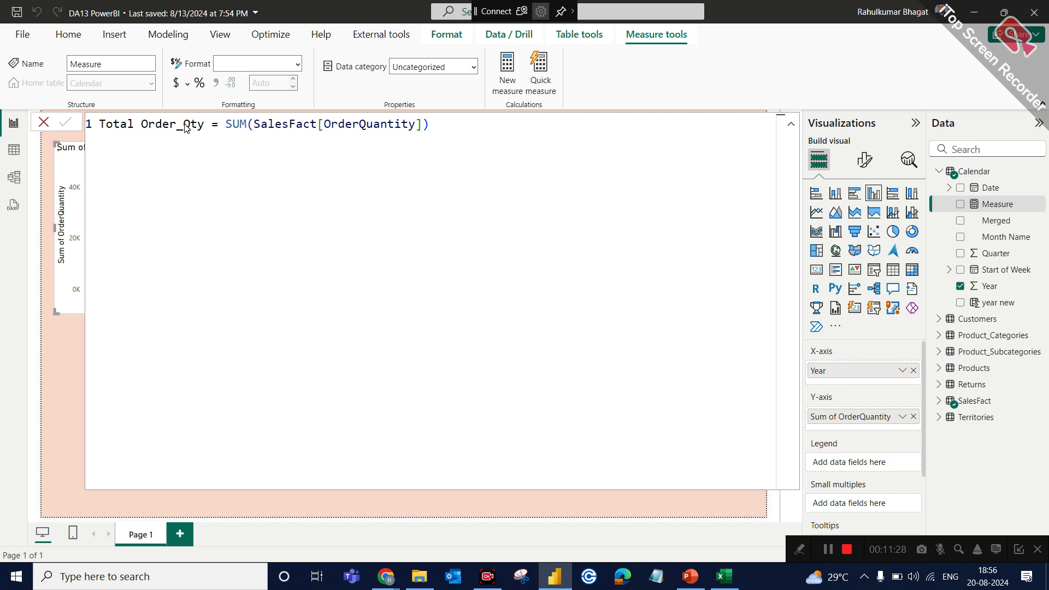
pyautogui.press('Return')
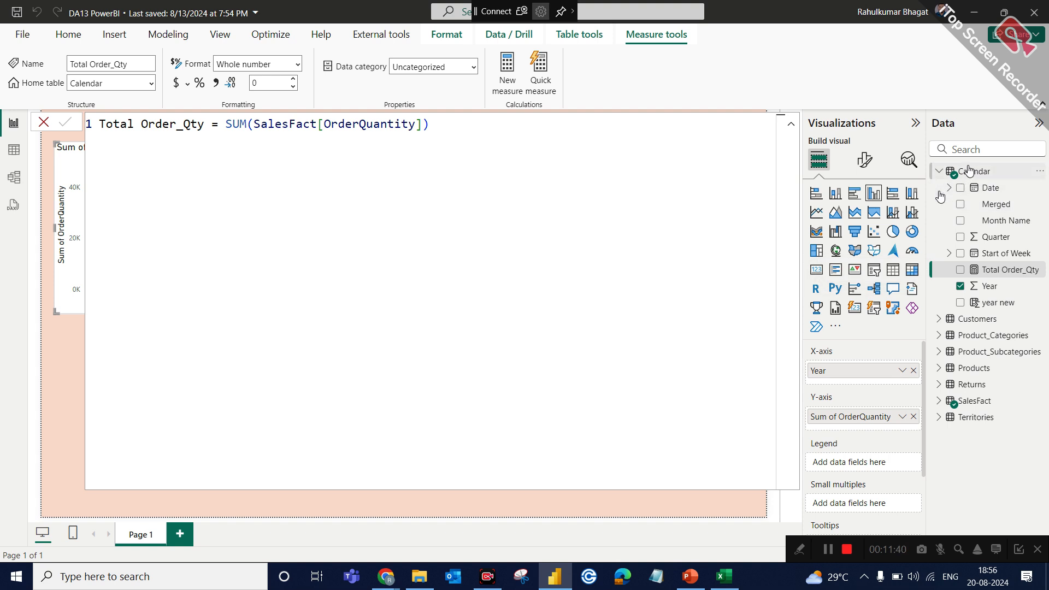
pyautogui.moveTo(923, 214); pyautogui.dragTo(837, 213)
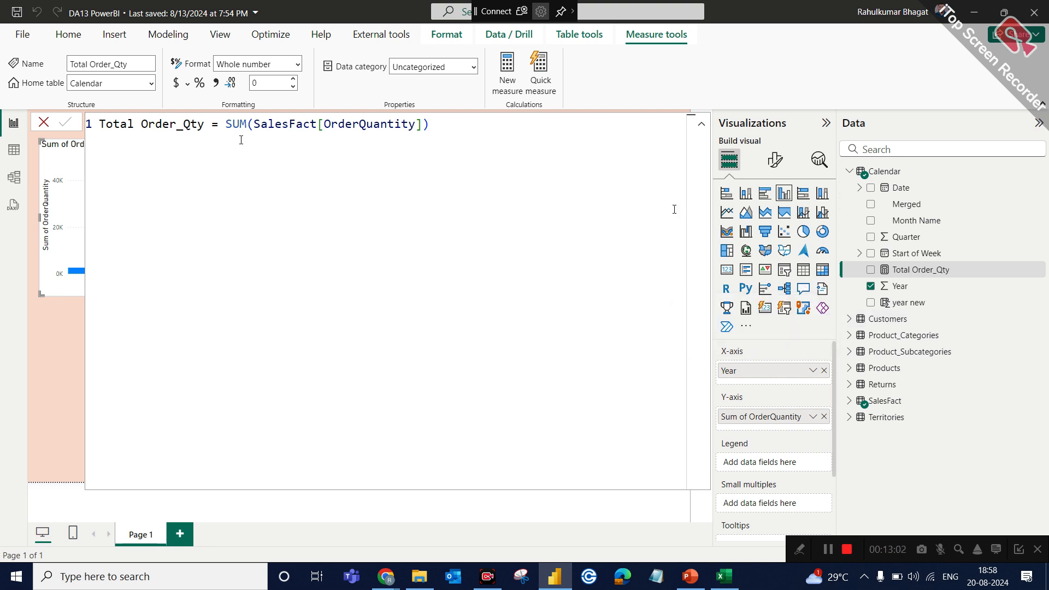
pyautogui.click(46, 125)
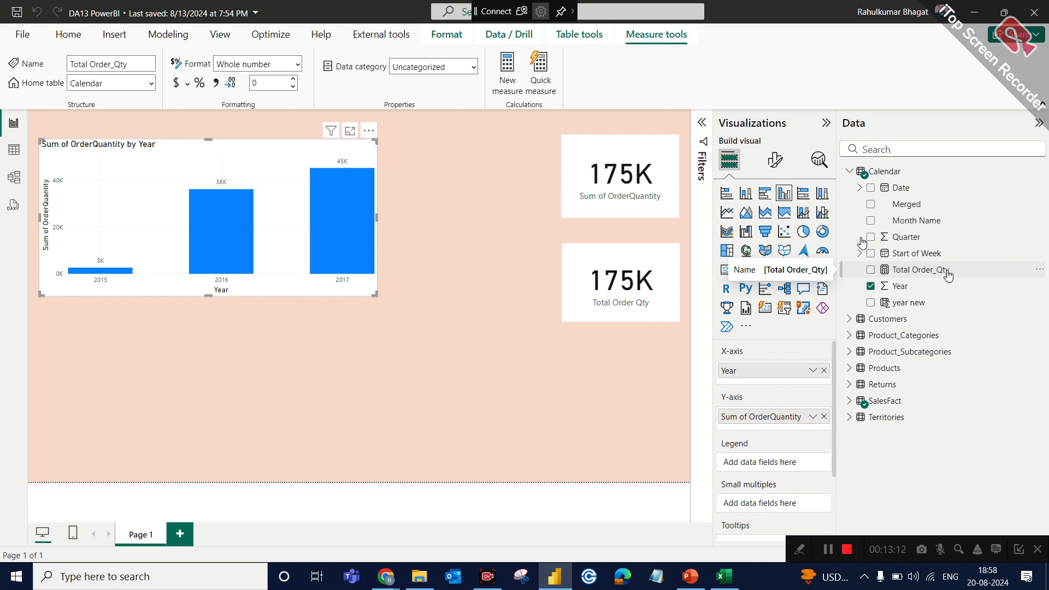
# Duplicate the OrderQuantity by Year chart below the original and replace the copy's Y-axis field with the Total Order_Qty measure
pyautogui.click(493, 221)
pyautogui.moveTo(281, 164); pyautogui.dragTo(280, 137)
pyautogui.hotkey('ctrl', 'c')
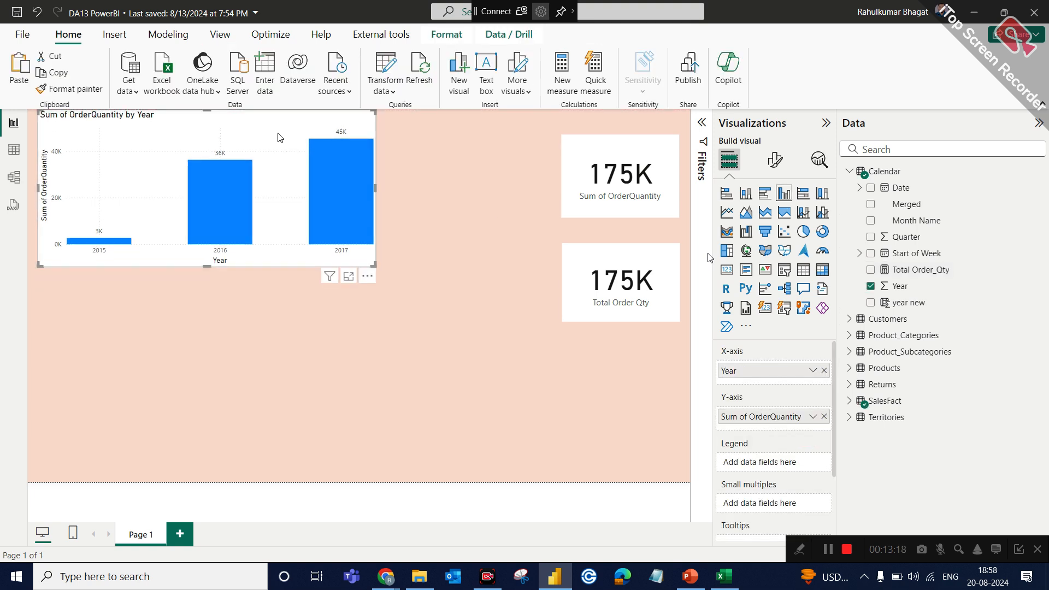
pyautogui.hotkey('ctrl', 'v')
pyautogui.moveTo(279, 137); pyautogui.dragTo(278, 309)
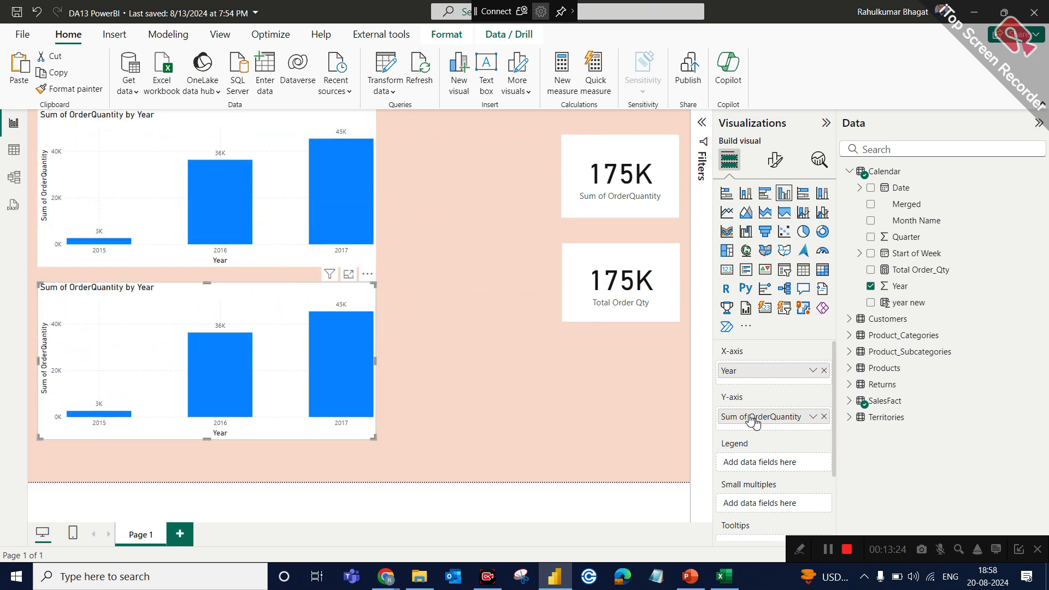
pyautogui.click(824, 417)
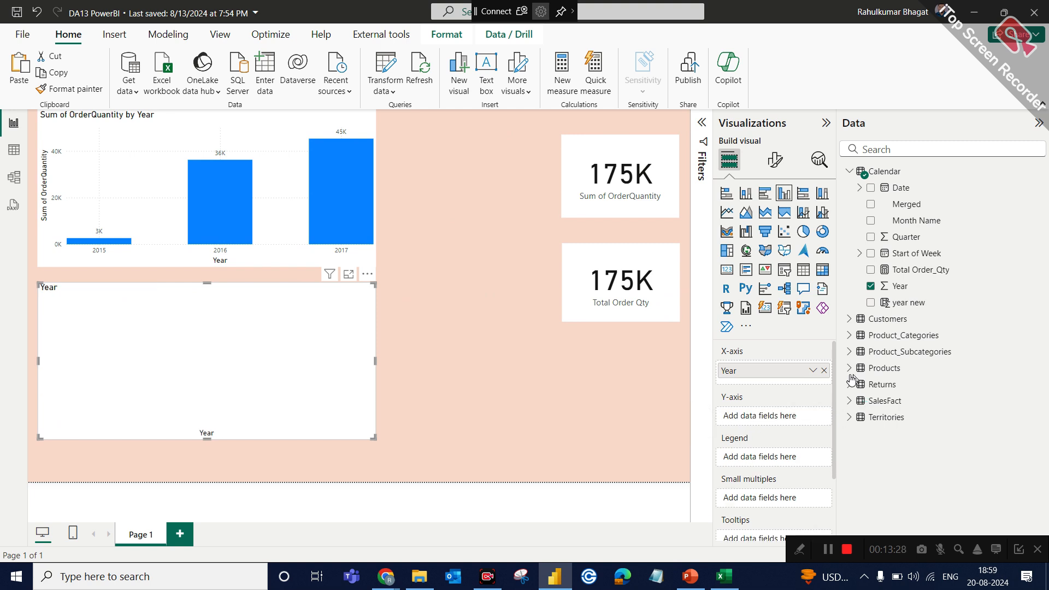
pyautogui.moveTo(875, 298); pyautogui.dragTo(785, 415)
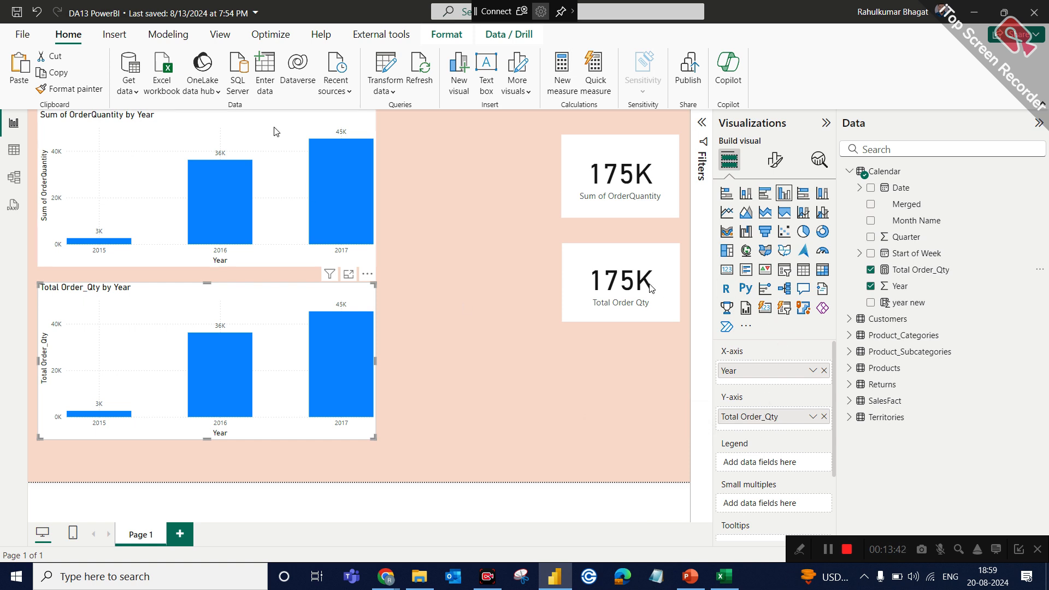
# Compare the original chart's Y-axis field with the formula of the Total Order_Qty measure
pyautogui.click(288, 141)
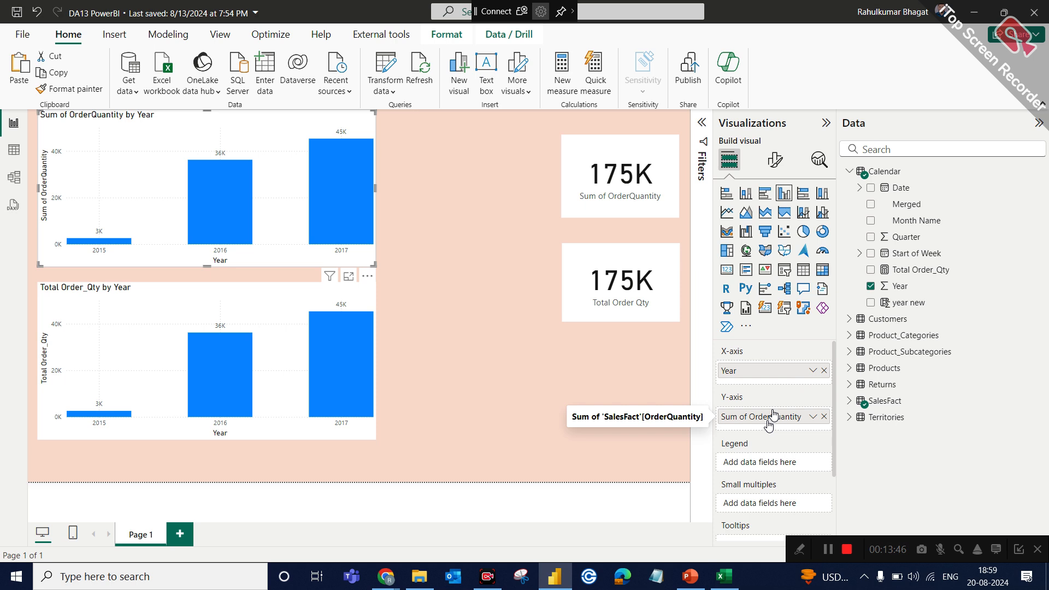
pyautogui.click(923, 271)
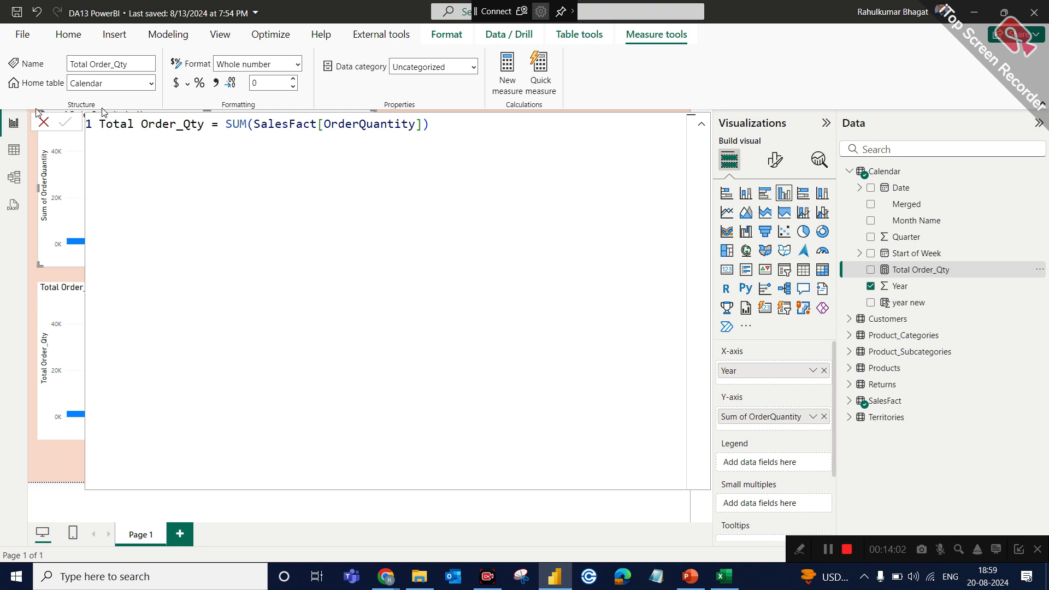
pyautogui.click(45, 123)
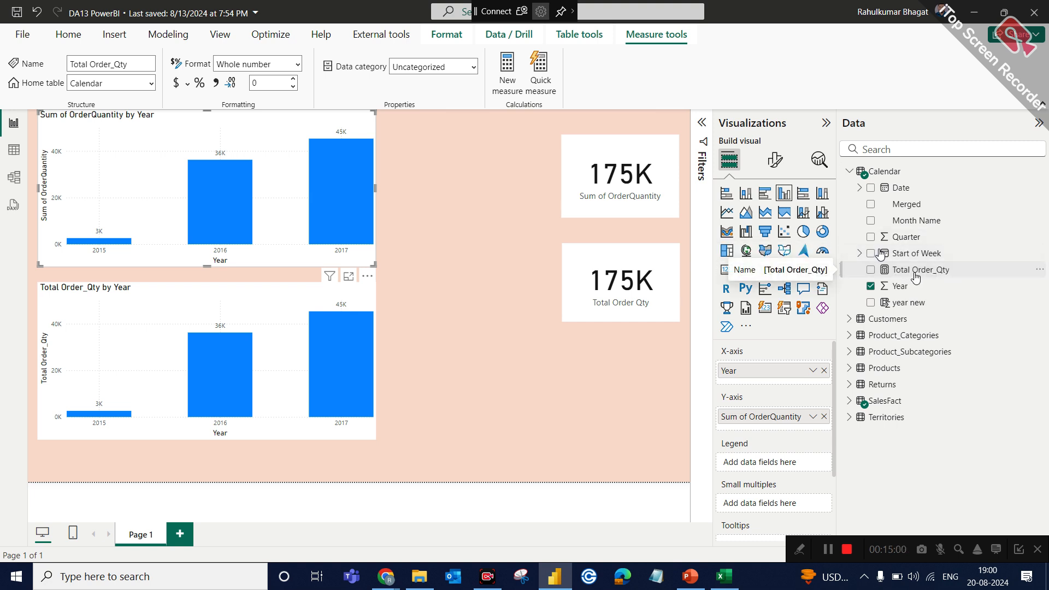
# Add a card visual of the Total Order_Qty measure and place it between the column charts and the existing cards
pyautogui.moveTo(911, 276); pyautogui.dragTo(488, 222)
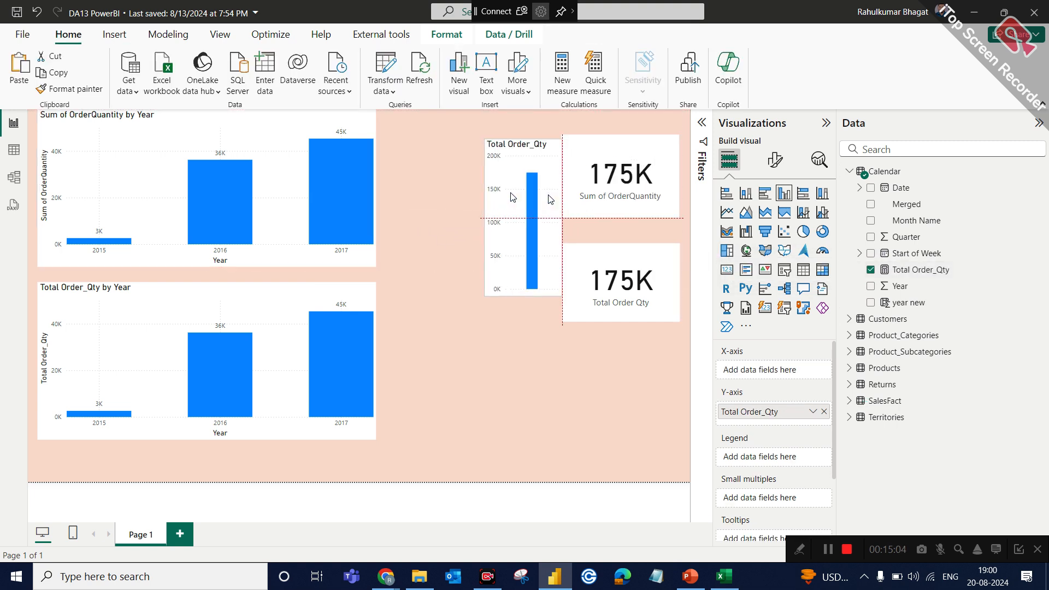
pyautogui.click(728, 268)
pyautogui.moveTo(497, 296); pyautogui.dragTo(467, 276)
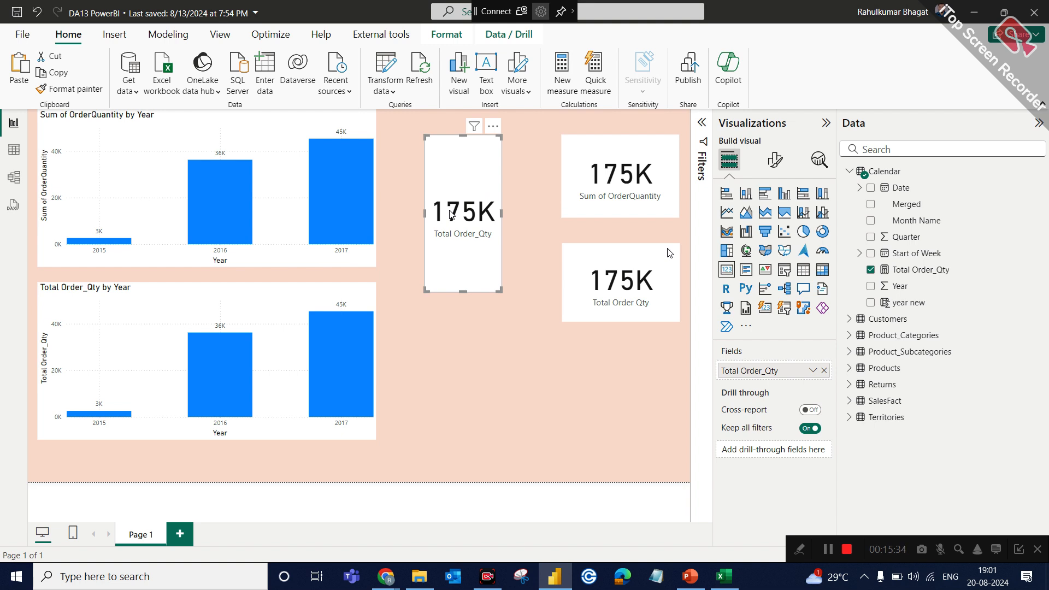
# View the table relationships in the data model, return to the report and select the Total Order_Qty by Year chart
pyautogui.click(20, 188)
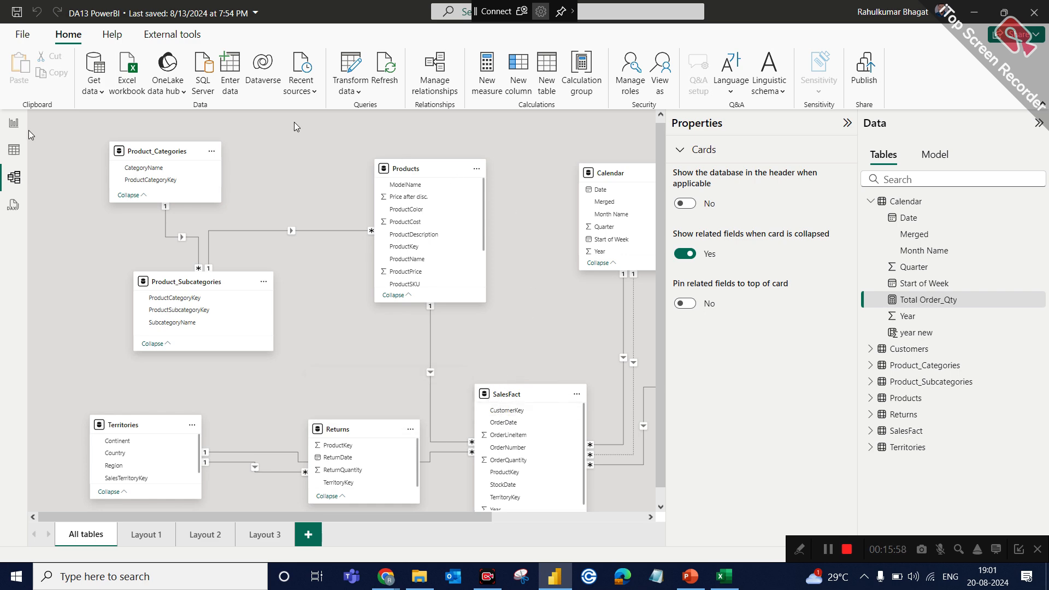
pyautogui.click(15, 125)
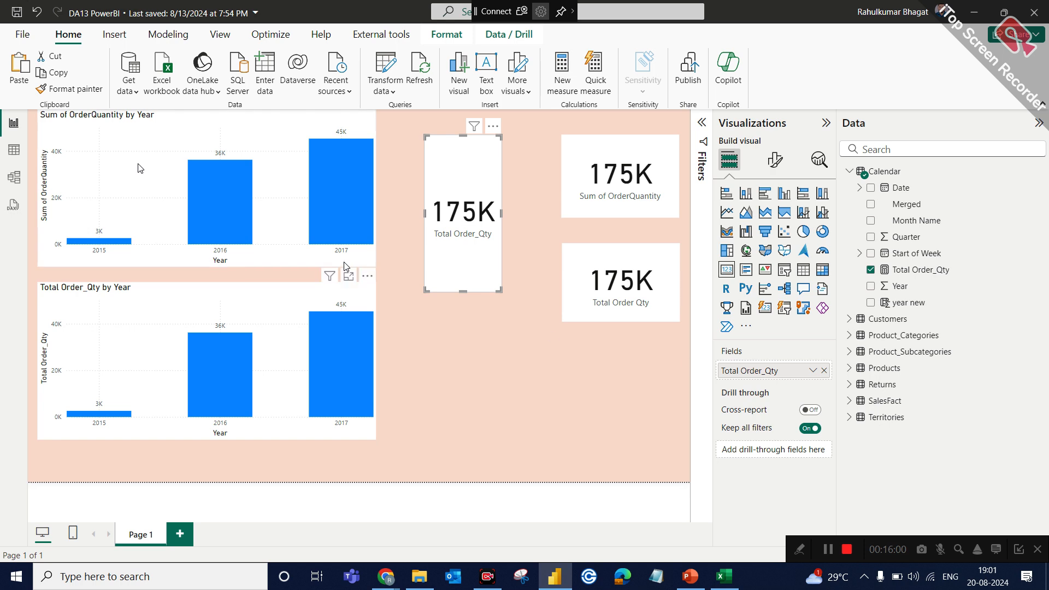
pyautogui.click(300, 335)
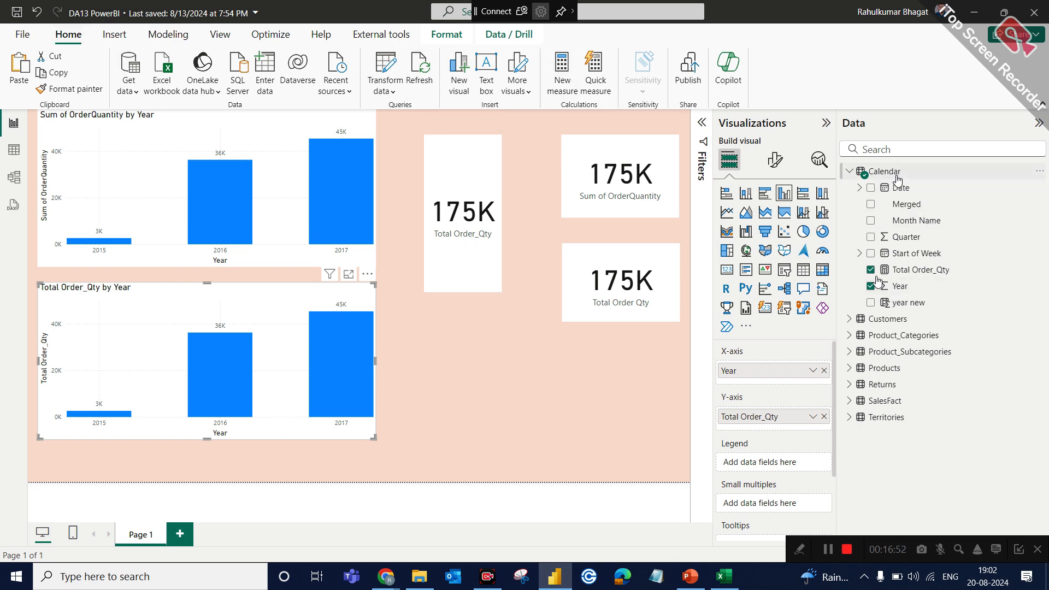
pyautogui.click(1041, 173)
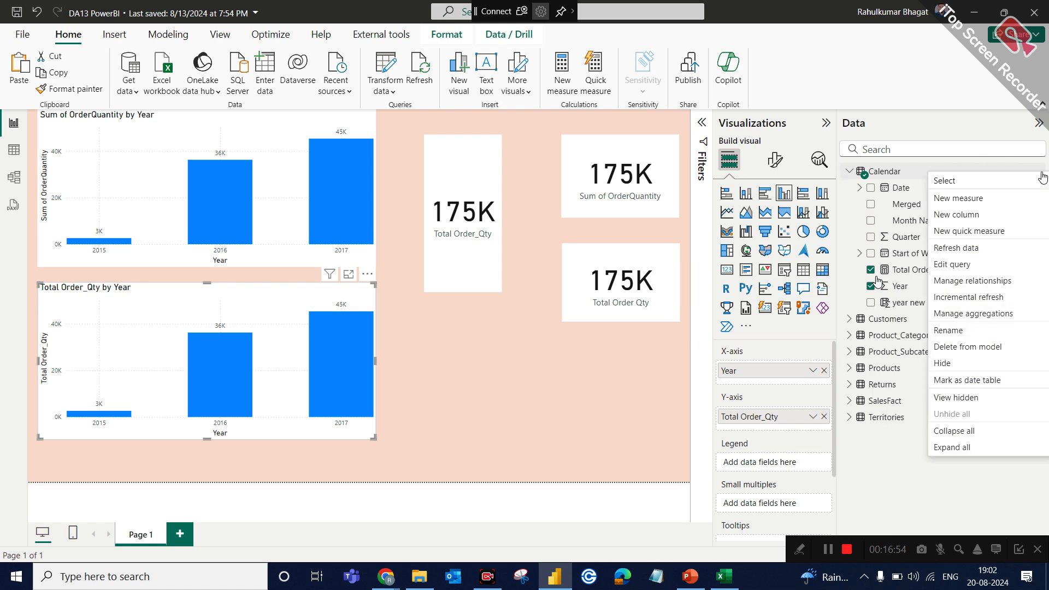
pyautogui.click(968, 200)
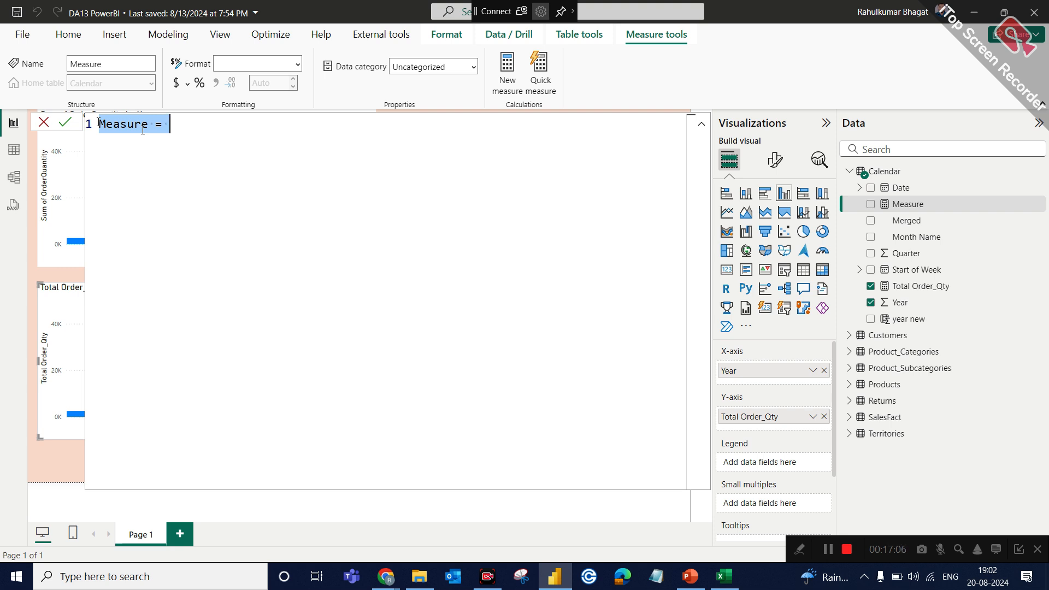
pyautogui.click(143, 123)
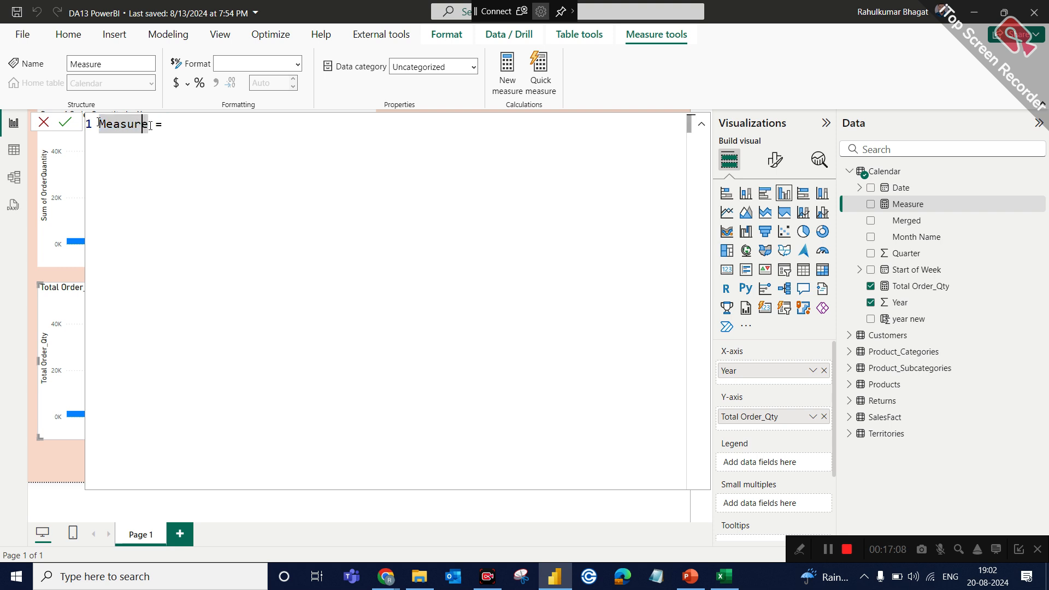
pyautogui.moveTo(163, 125); pyautogui.dragTo(101, 124)
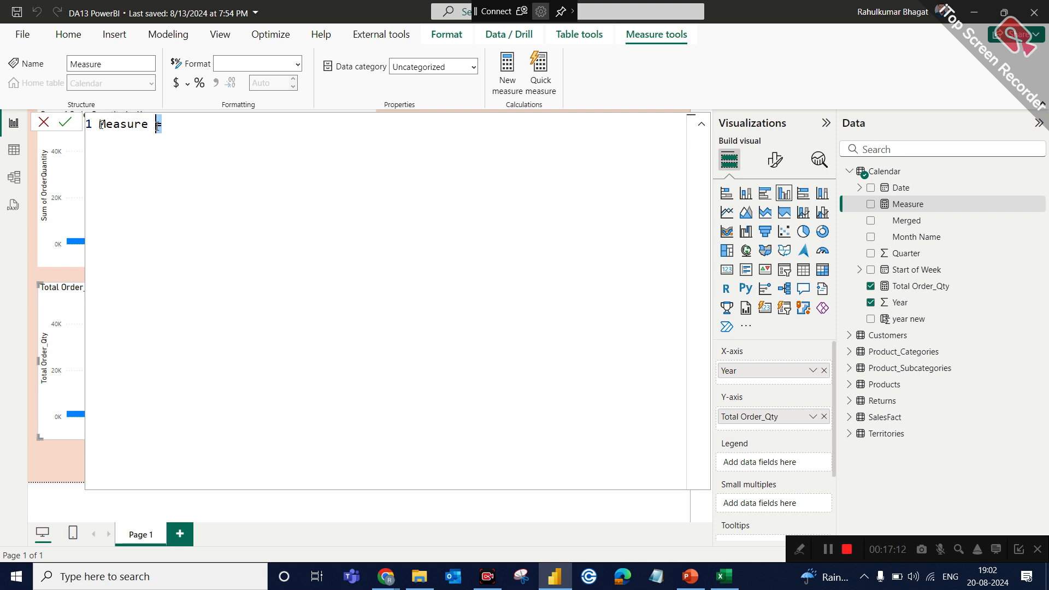
pyautogui.click(184, 125)
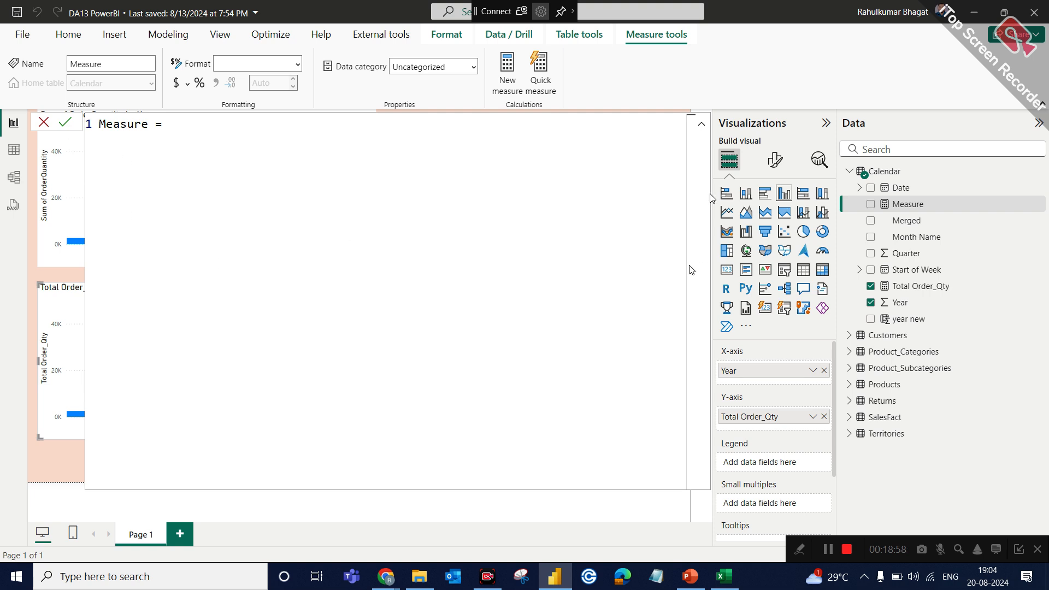
pyautogui.click(43, 121)
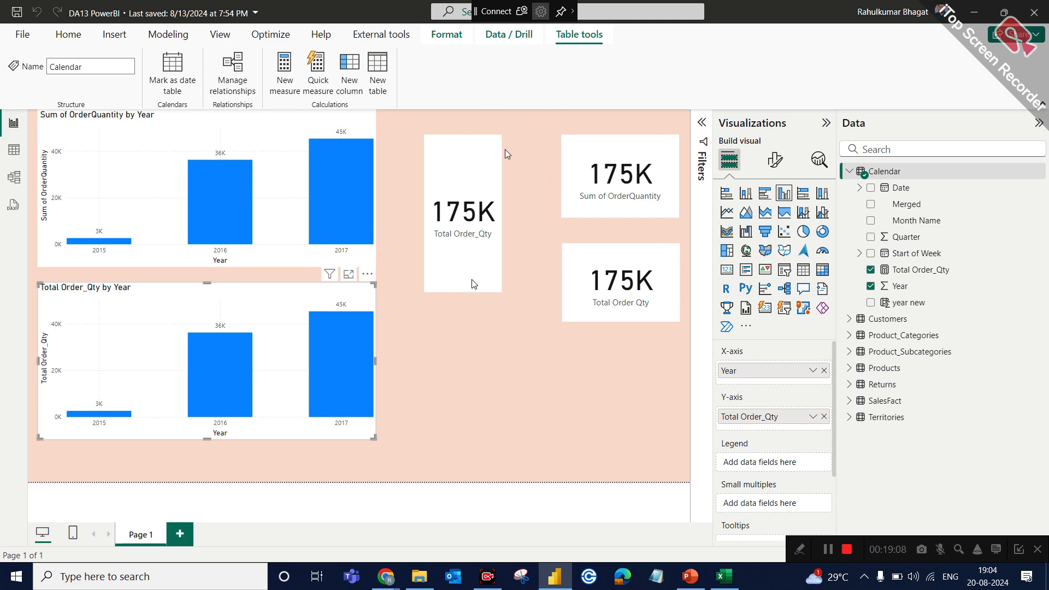
# Examine the Year and Month Name columns in the data of the Calendar table
pyautogui.click(18, 152)
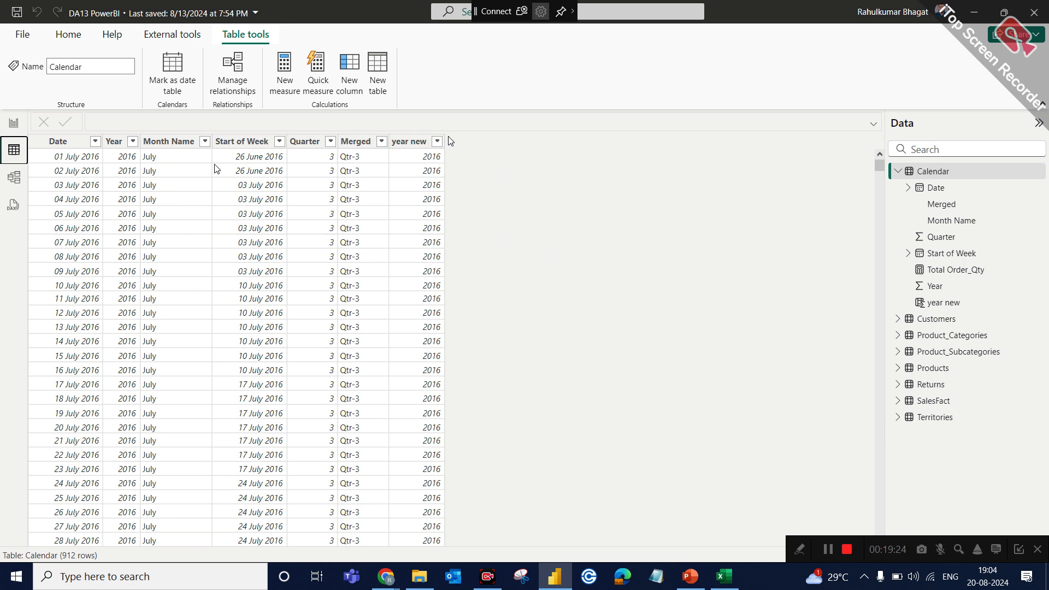
pyautogui.click(153, 160)
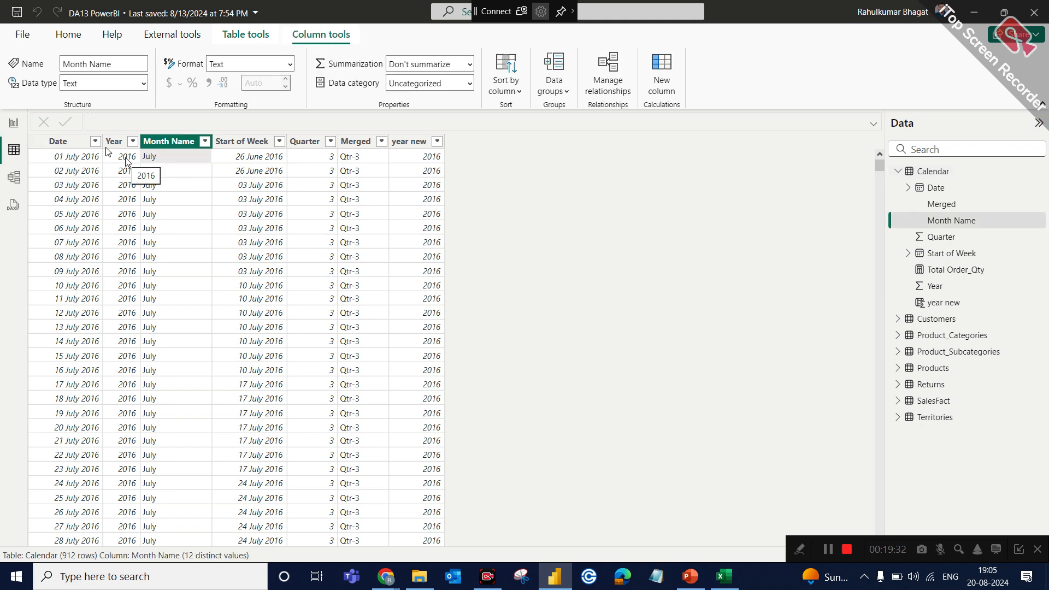
pyautogui.click(127, 159)
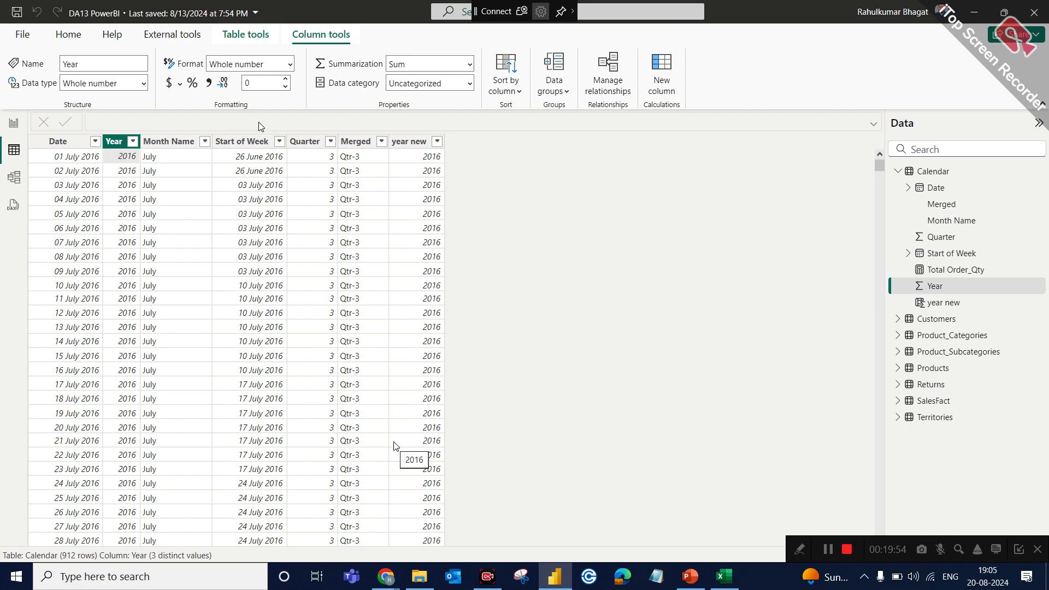
pyautogui.click(12, 120)
pyautogui.click(15, 149)
pyautogui.click(170, 142)
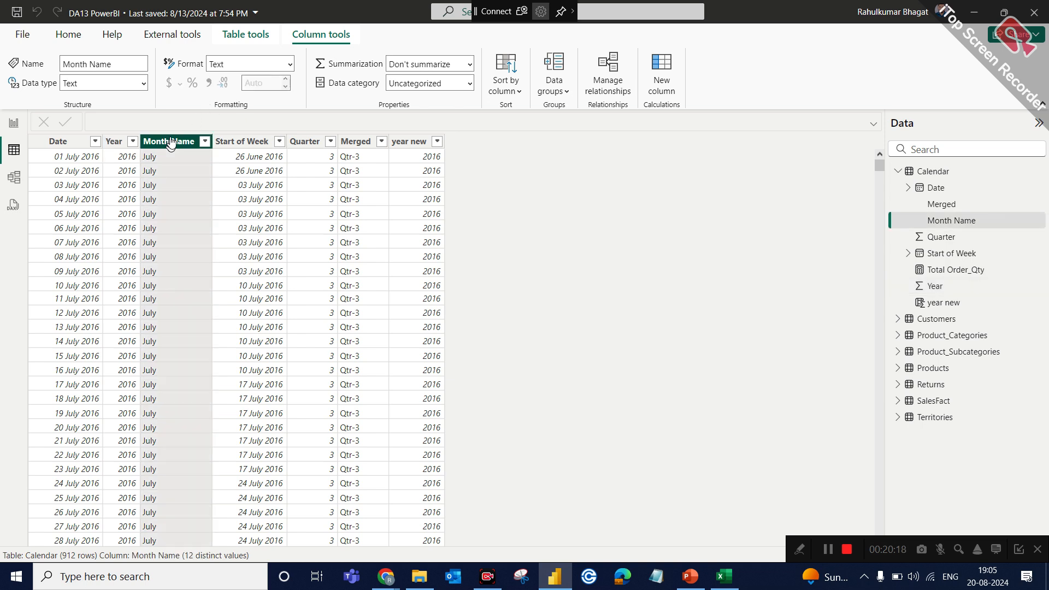
pyautogui.click(118, 142)
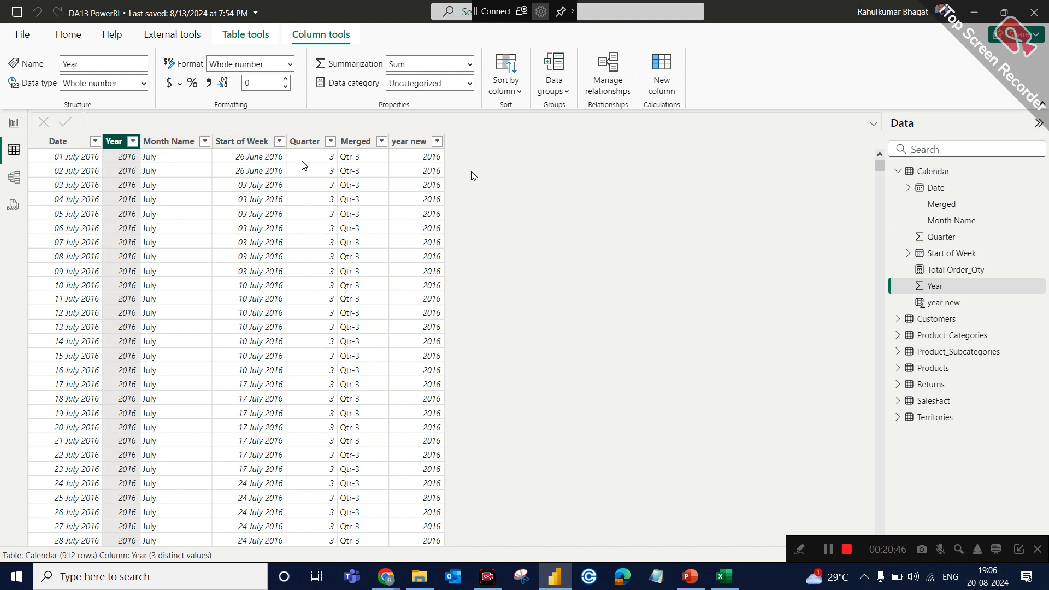
pyautogui.click(165, 153)
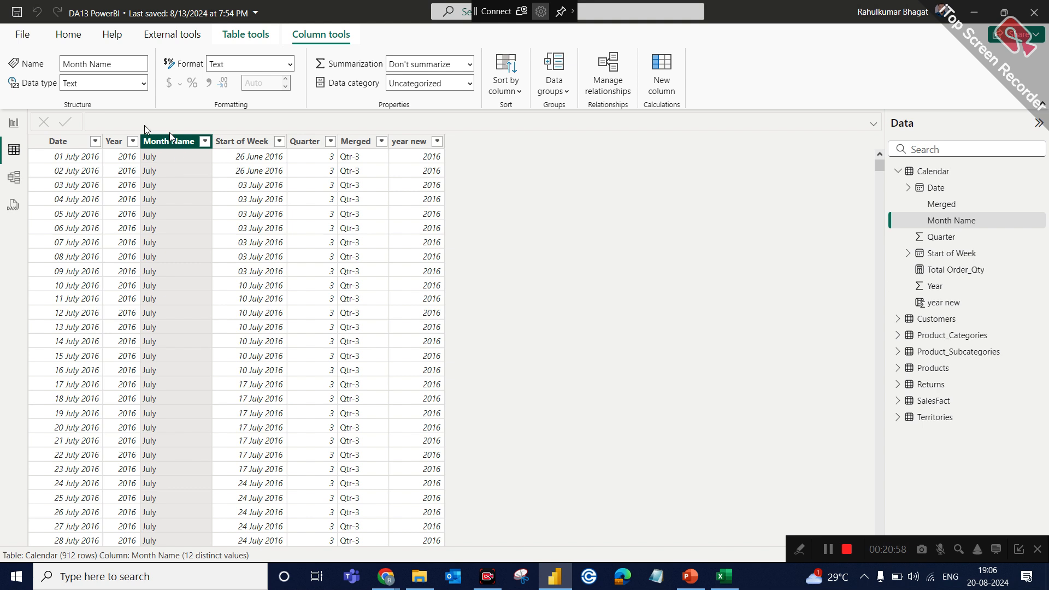
pyautogui.click(114, 142)
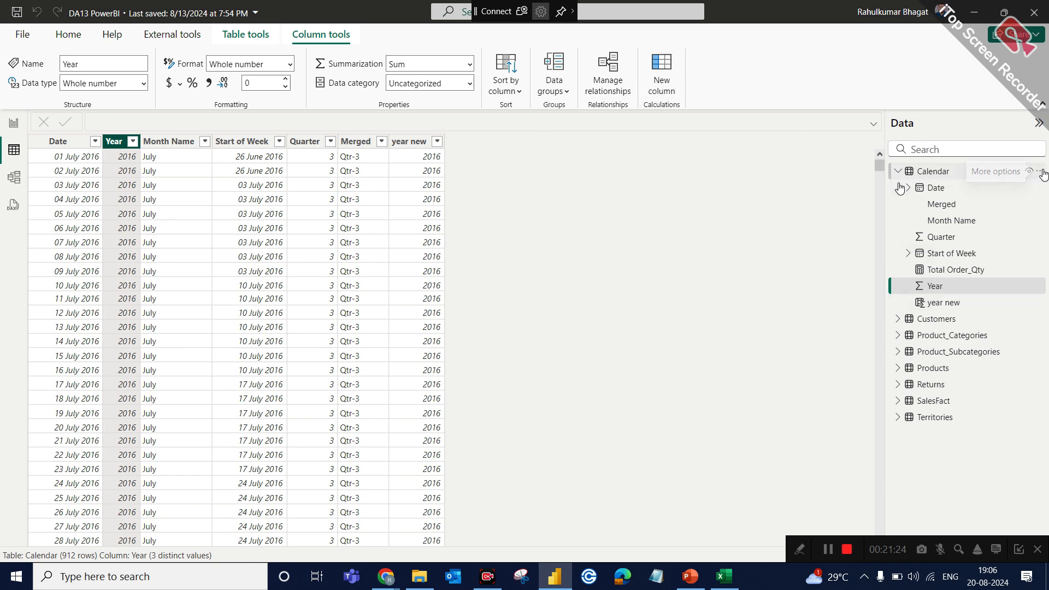
# Add a calculated column named month-year to the Calendar table, starting its formula with 'Calendar'[Month Name]
pyautogui.click(1041, 172)
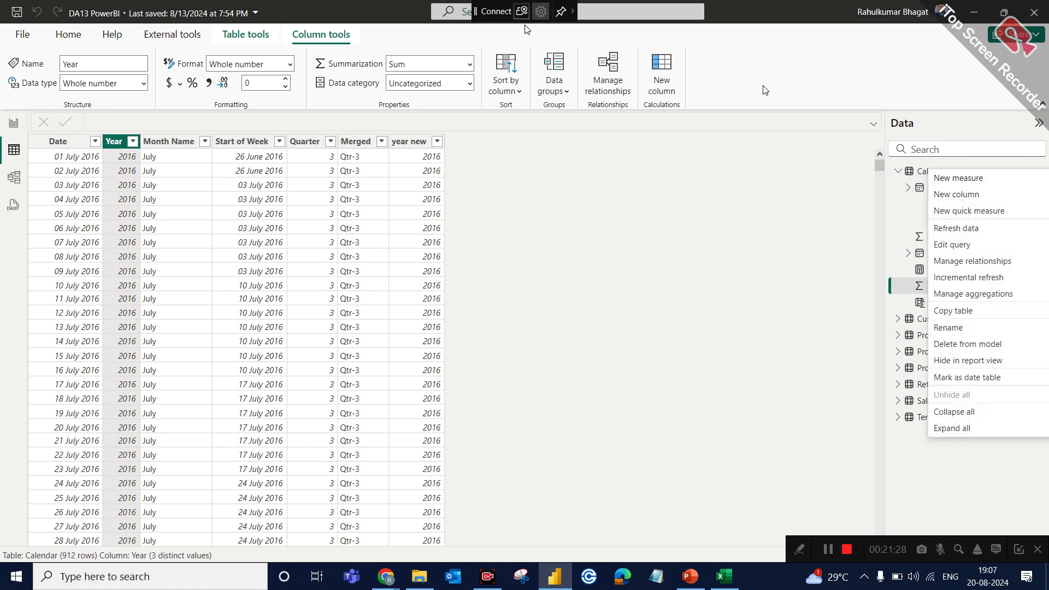
pyautogui.click(662, 92)
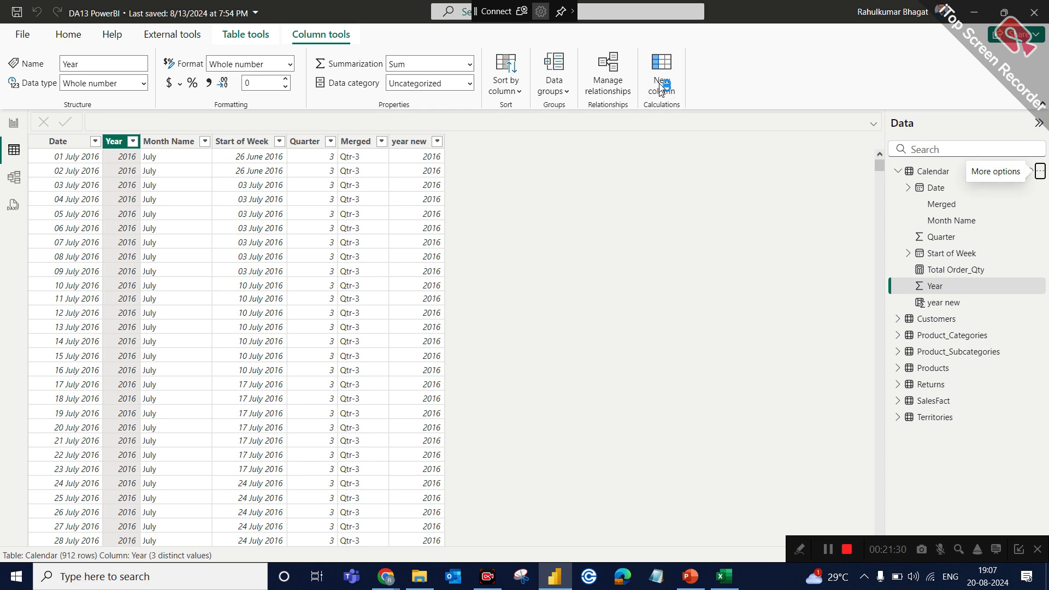
pyautogui.click(662, 92)
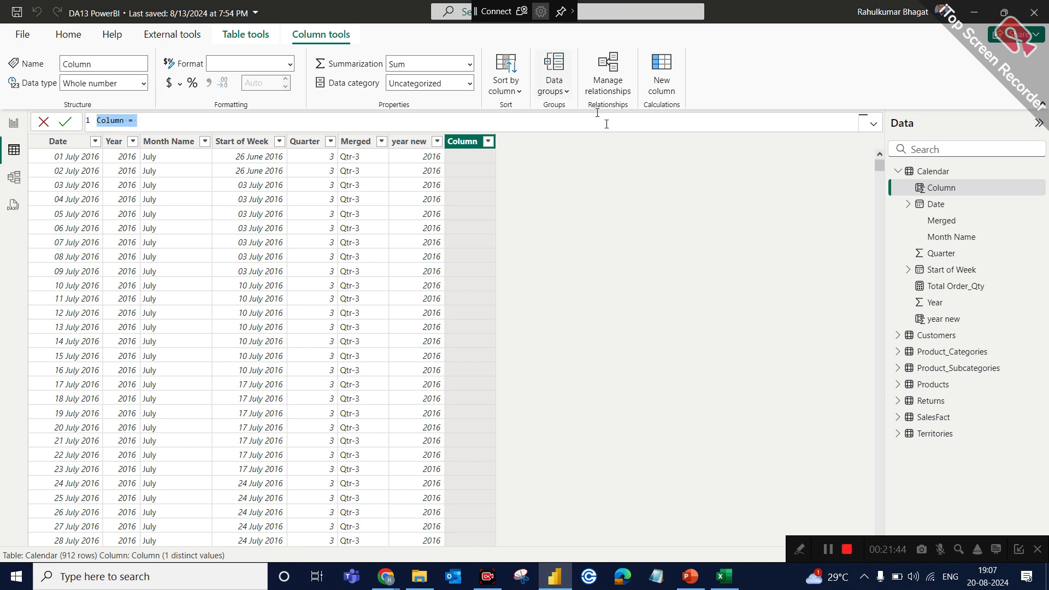
pyautogui.click(873, 123)
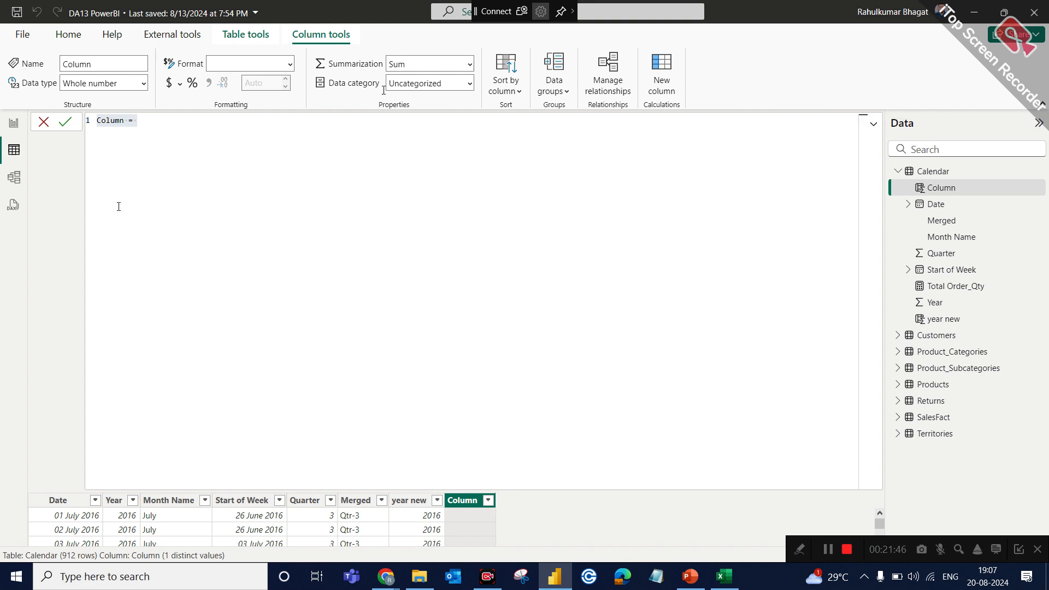
pyautogui.click(137, 139)
pyautogui.hotkey('ctrl', 'a')
pyautogui.write('month-year')
pyautogui.write('= mont')
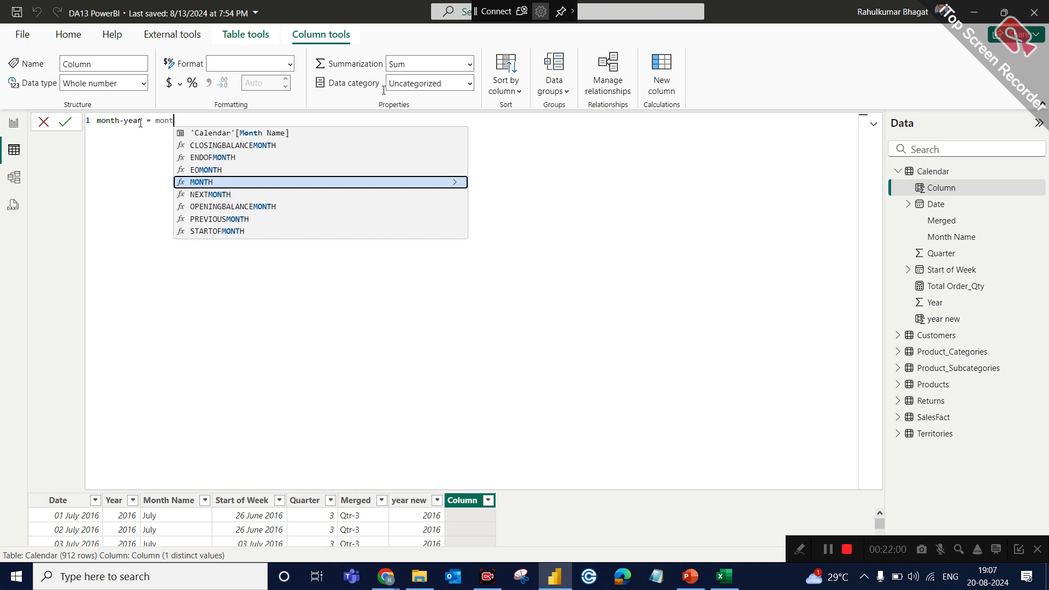
pyautogui.click(244, 133)
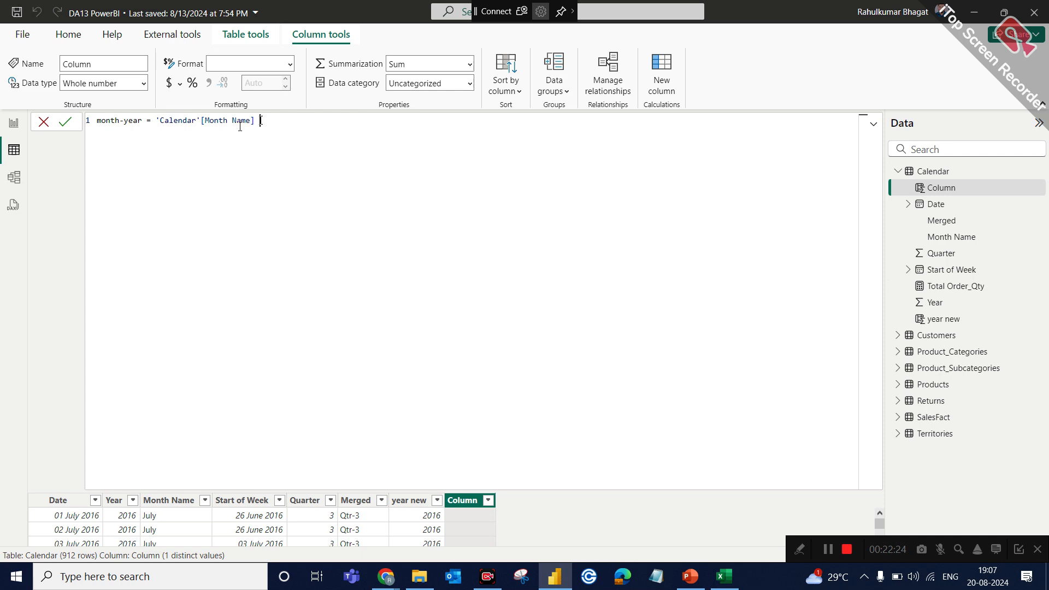
# Complete the month-year formula with & "-" & 'Calendar'[Year], commit it and collapse the formula editor
pyautogui.write('&')
pyautogui.write(" '")
pyautogui.press('BackSpace')
pyautogui.press('BackSpace')
pyautogui.write('""')
pyautogui.write('-')
pyautogui.write(' &')
pyautogui.write(' year')
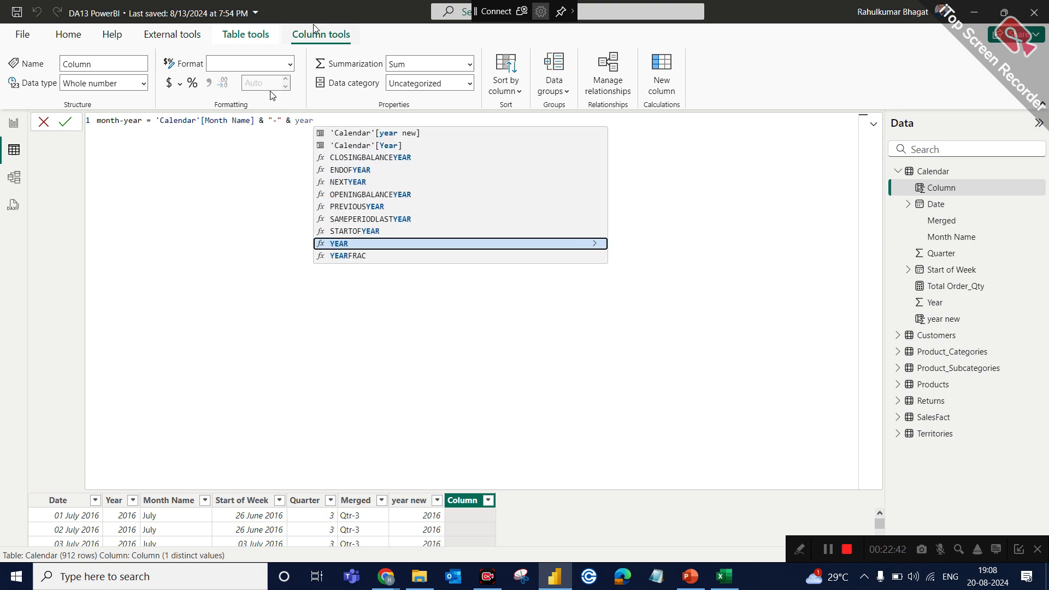
pyautogui.click(360, 145)
pyautogui.press('Return')
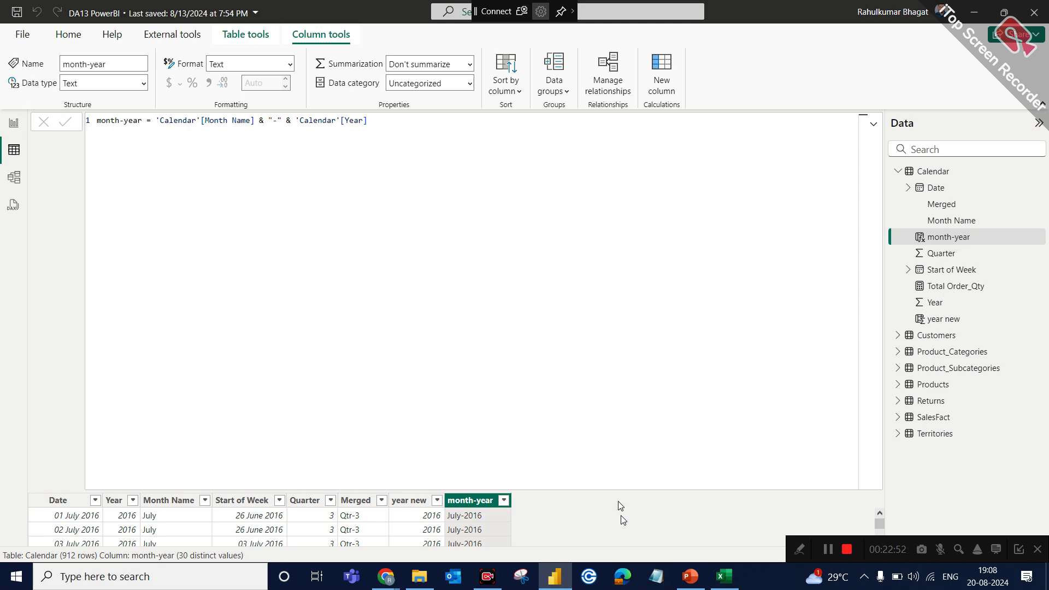
pyautogui.click(875, 128)
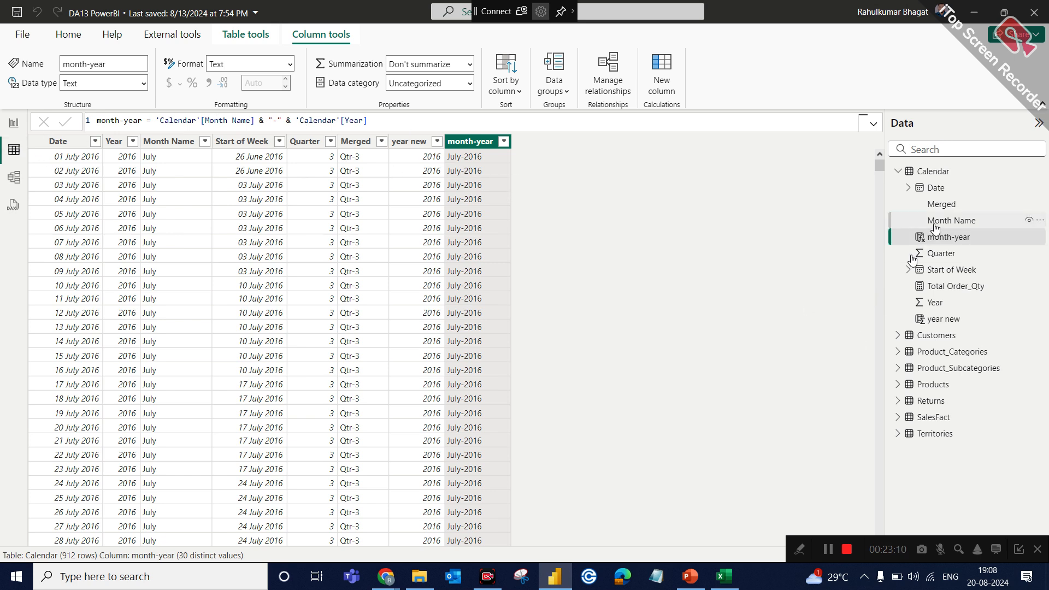
# Compare the formulas of Total Order_Qty, year new and month-year, and review the month-year values across the Calendar rows
pyautogui.click(955, 288)
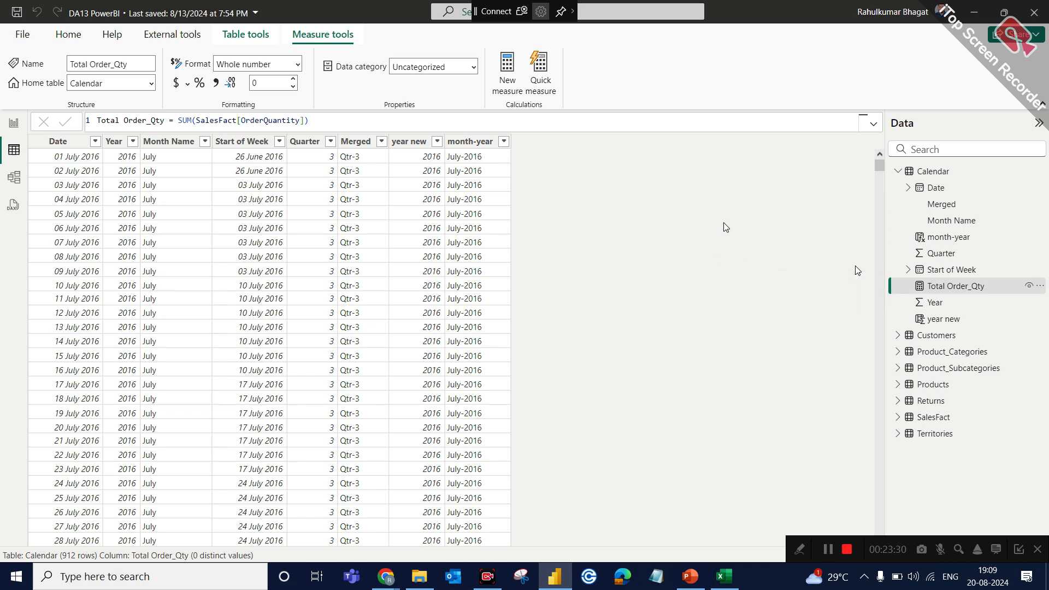
pyautogui.click(947, 325)
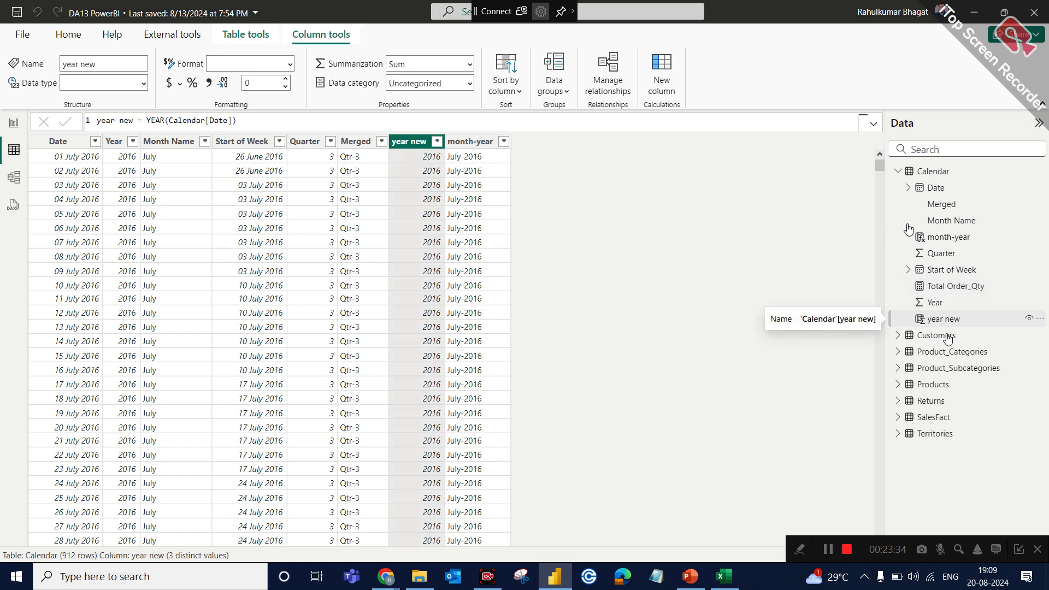
pyautogui.click(940, 236)
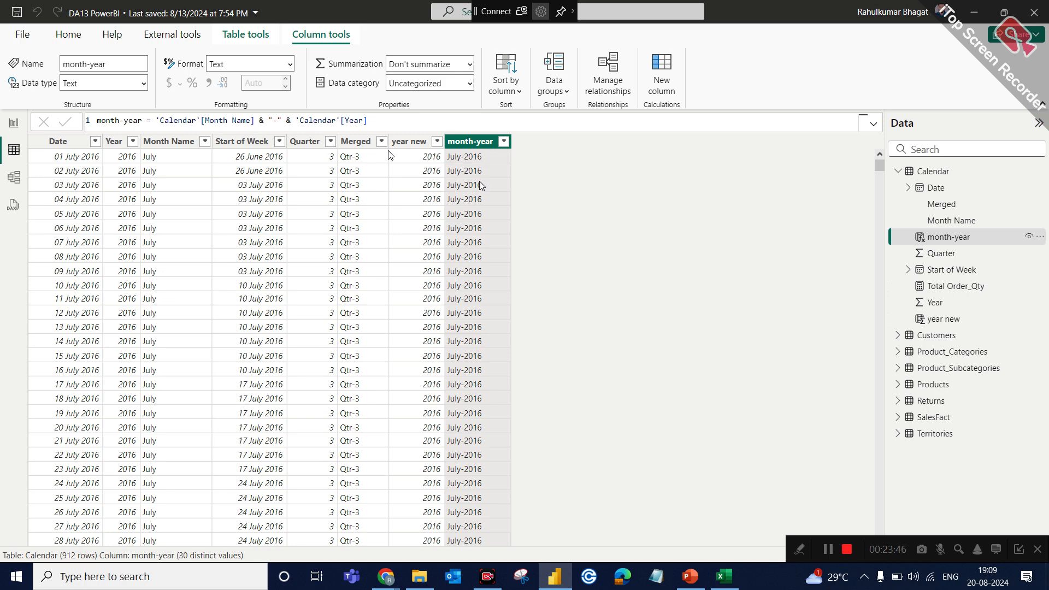
pyautogui.scroll(-1, 468, 426)
pyautogui.scroll(-20, 469, 426)
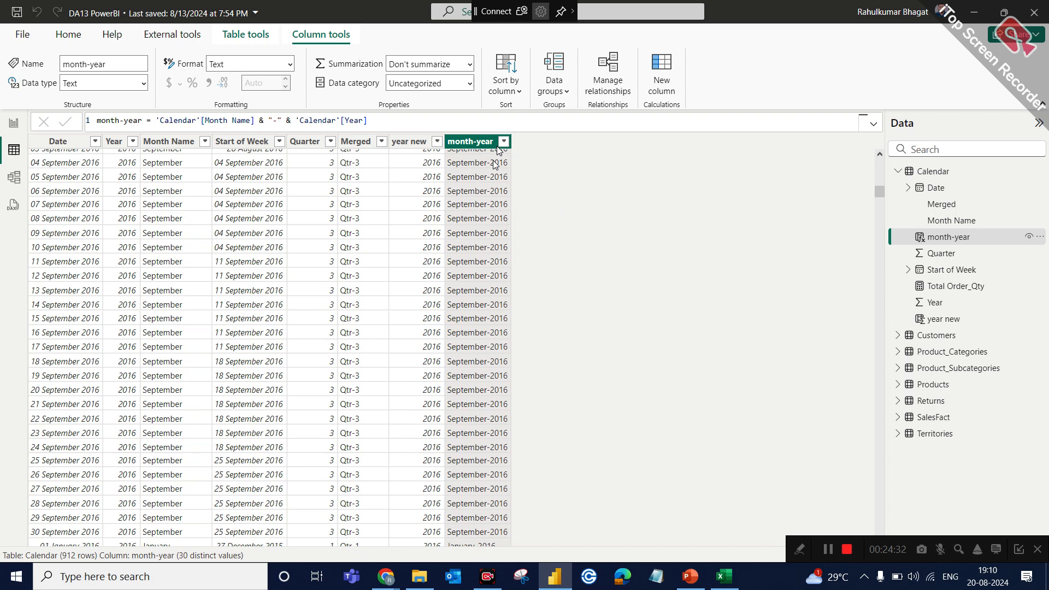
pyautogui.scroll(3, 480, 189)
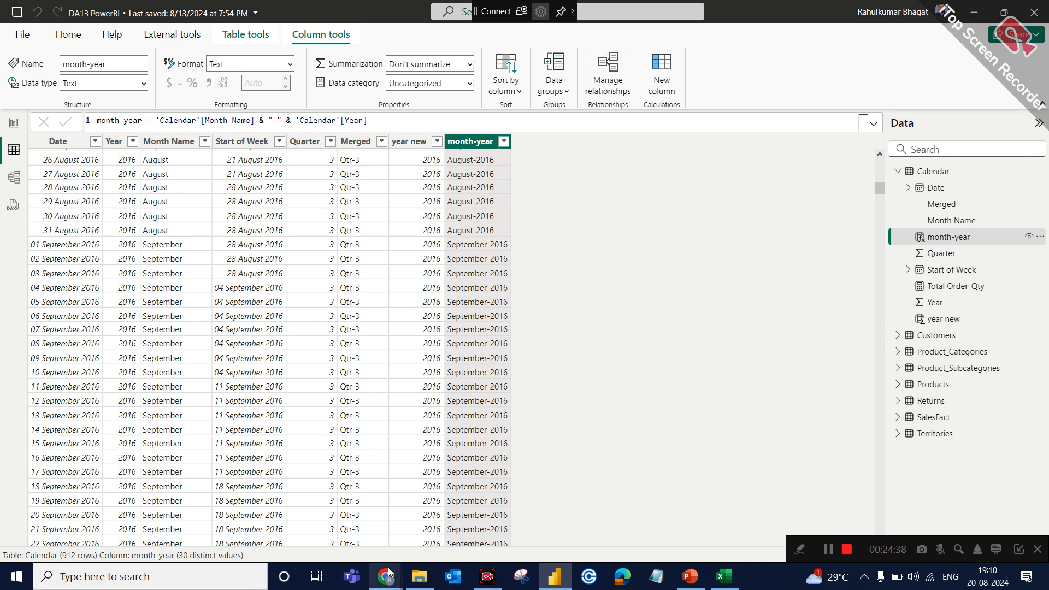
# Return to the report page and select the Total Order_Qty card
pyautogui.moveTo(385, 569)
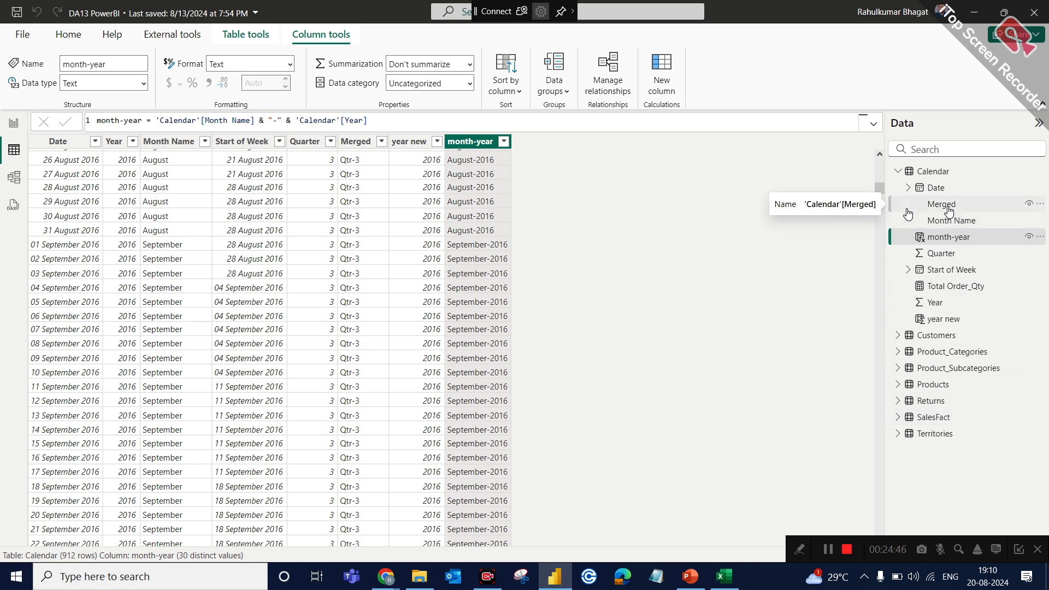
pyautogui.click(15, 123)
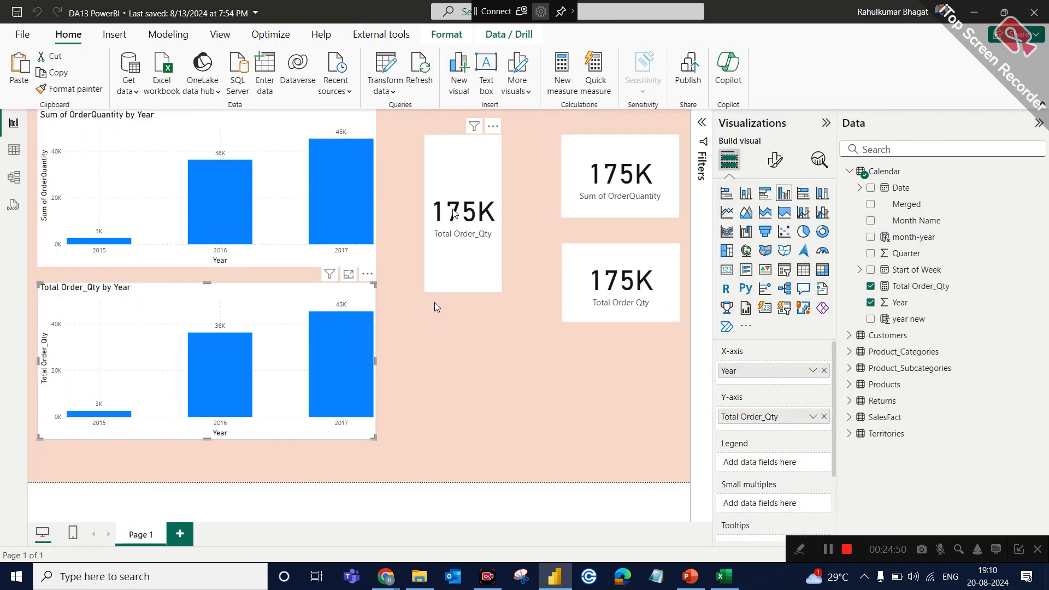
pyautogui.click(453, 213)
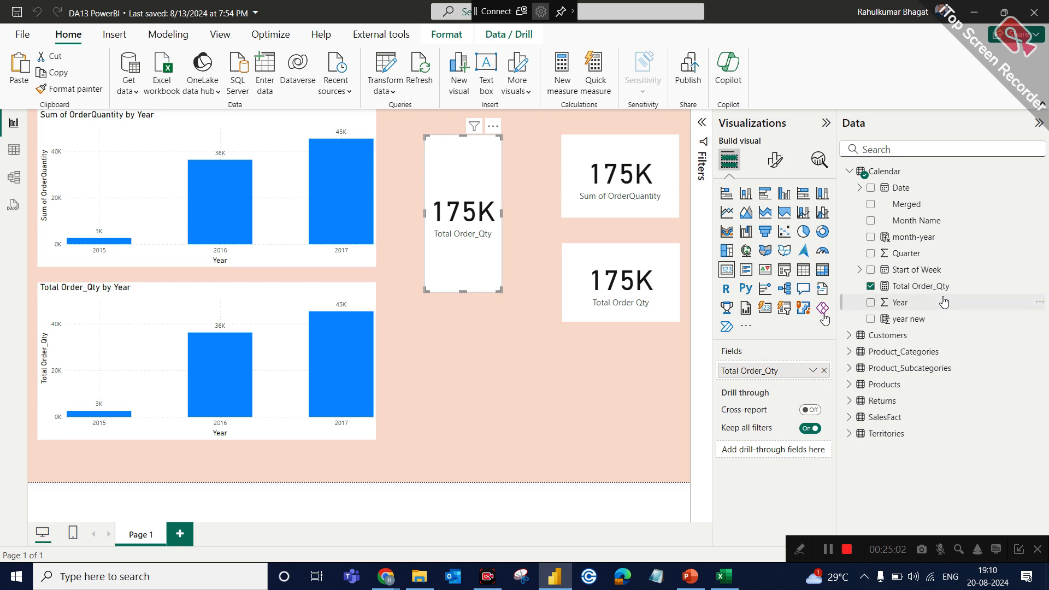
# Compare the row-by-row month-year values in the Calendar table with the Total Order_Qty card and charts on the report page
pyautogui.click(14, 149)
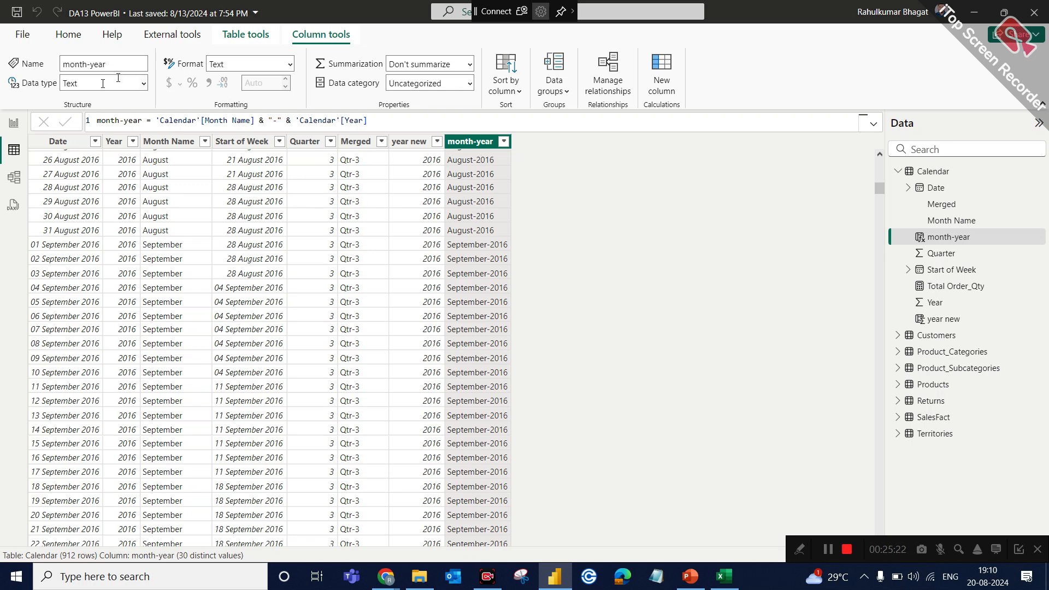
pyautogui.click(15, 124)
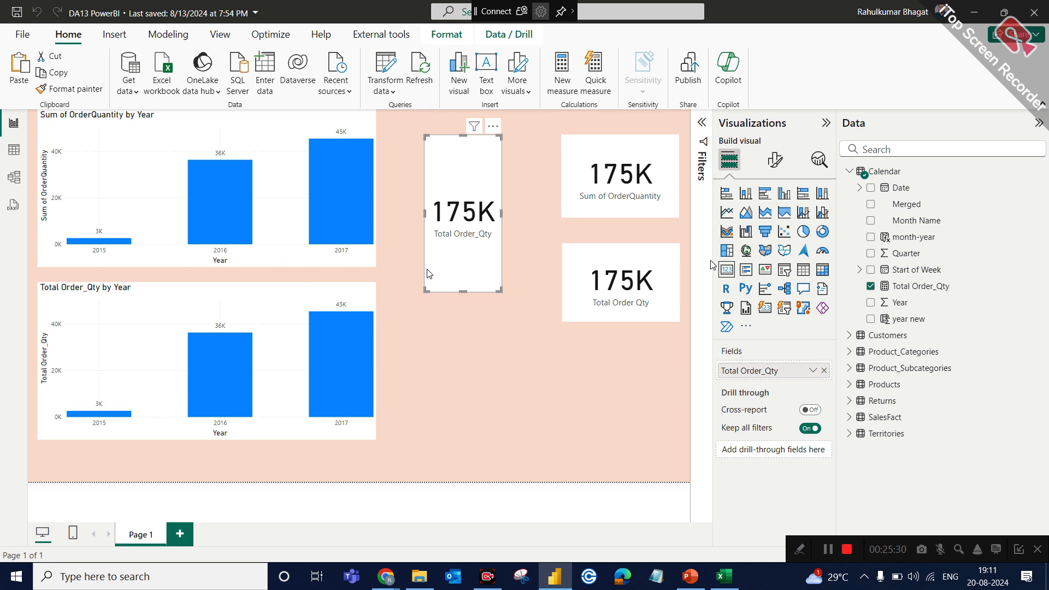
pyautogui.click(431, 297)
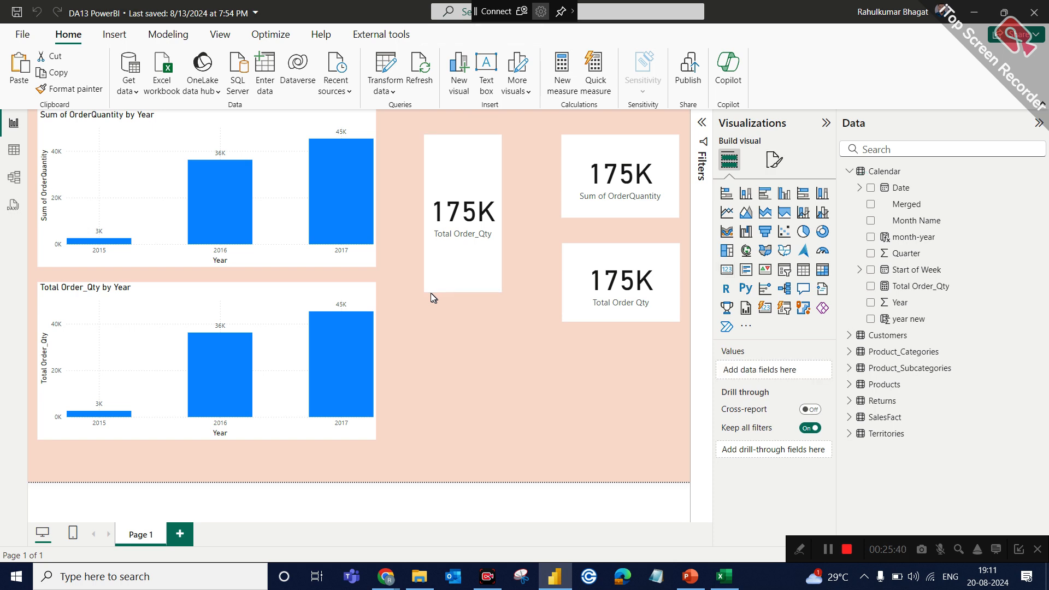
pyautogui.click(14, 149)
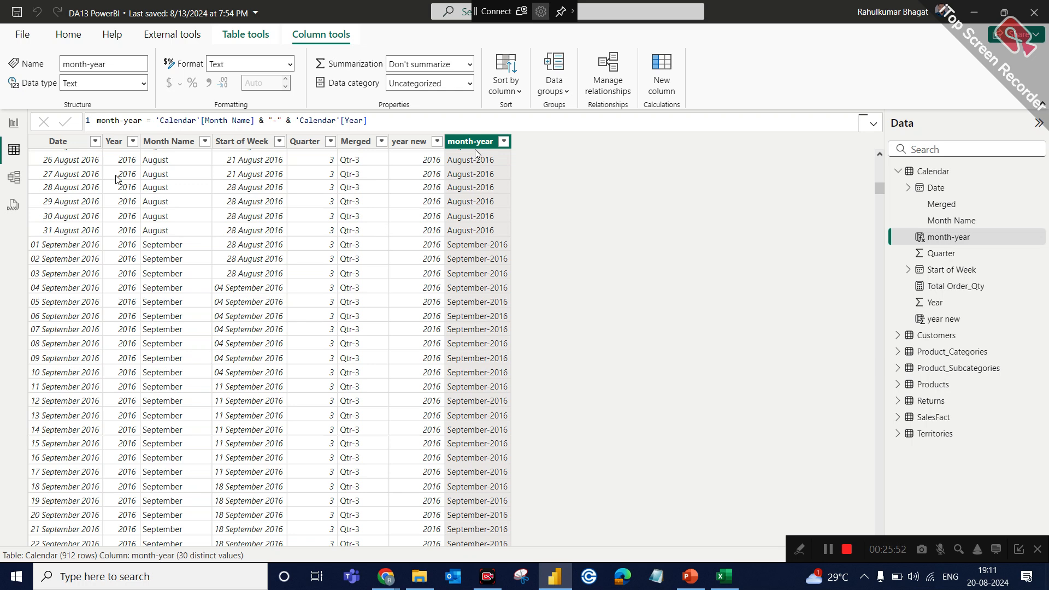
pyautogui.click(14, 124)
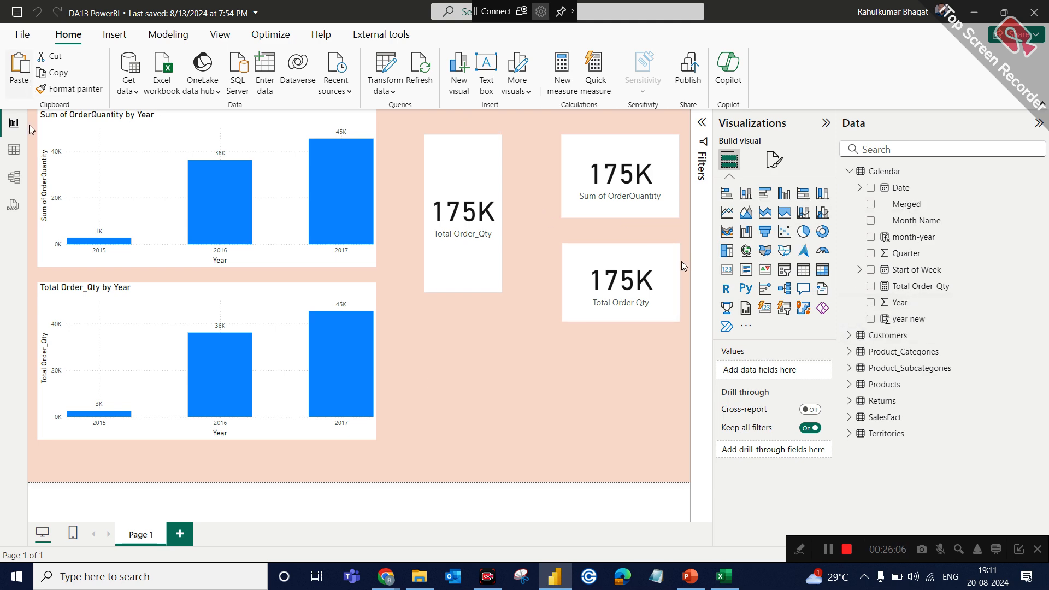
pyautogui.click(14, 149)
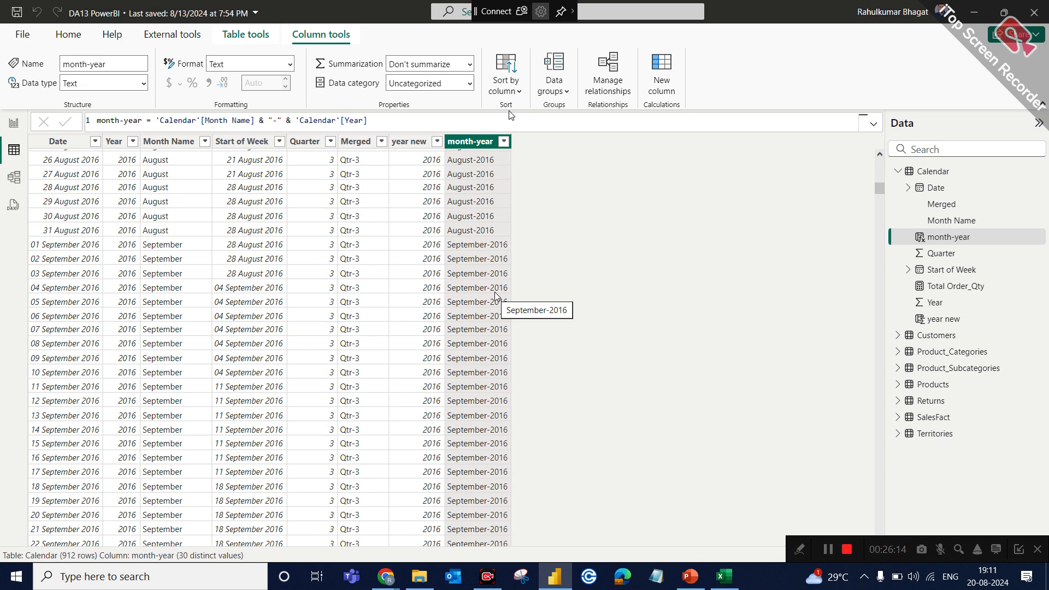
pyautogui.click(16, 123)
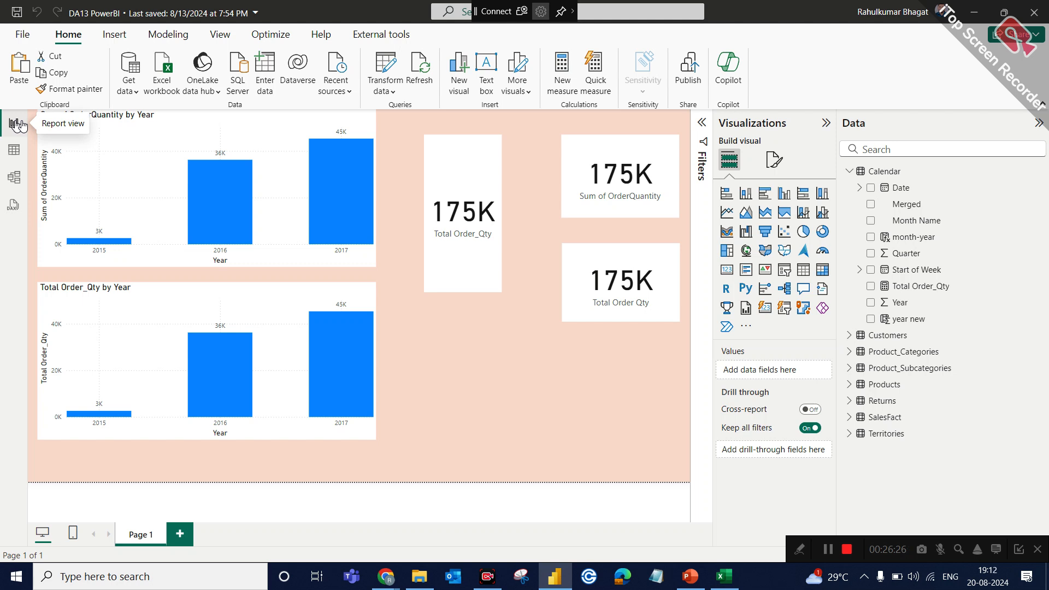
pyautogui.click(14, 151)
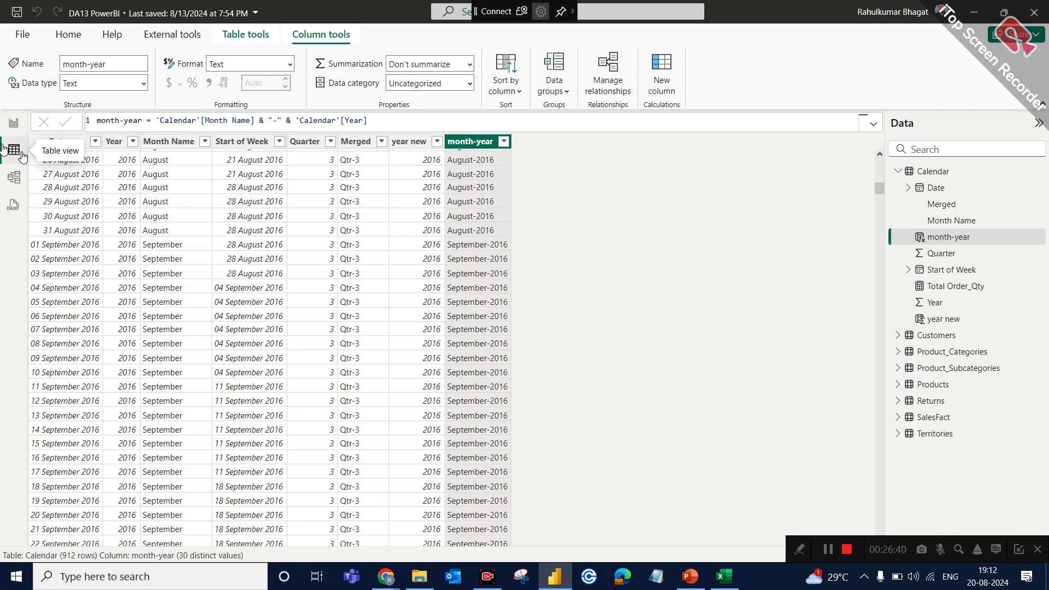
pyautogui.click(13, 123)
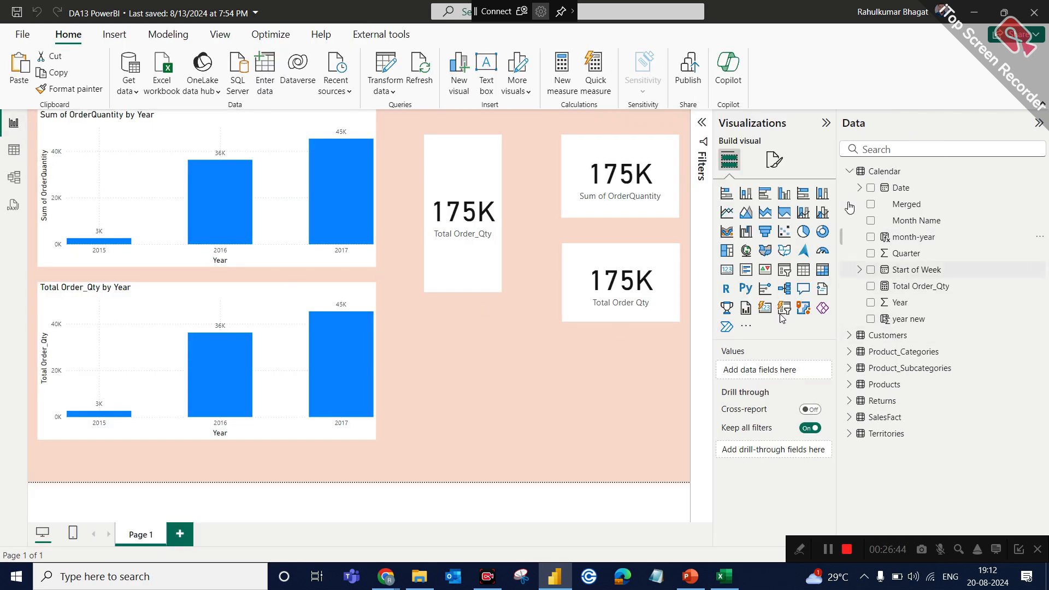
# Review the Calendar table's fields and inspect the formulas of Total Order_Qty and month-year
pyautogui.click(848, 178)
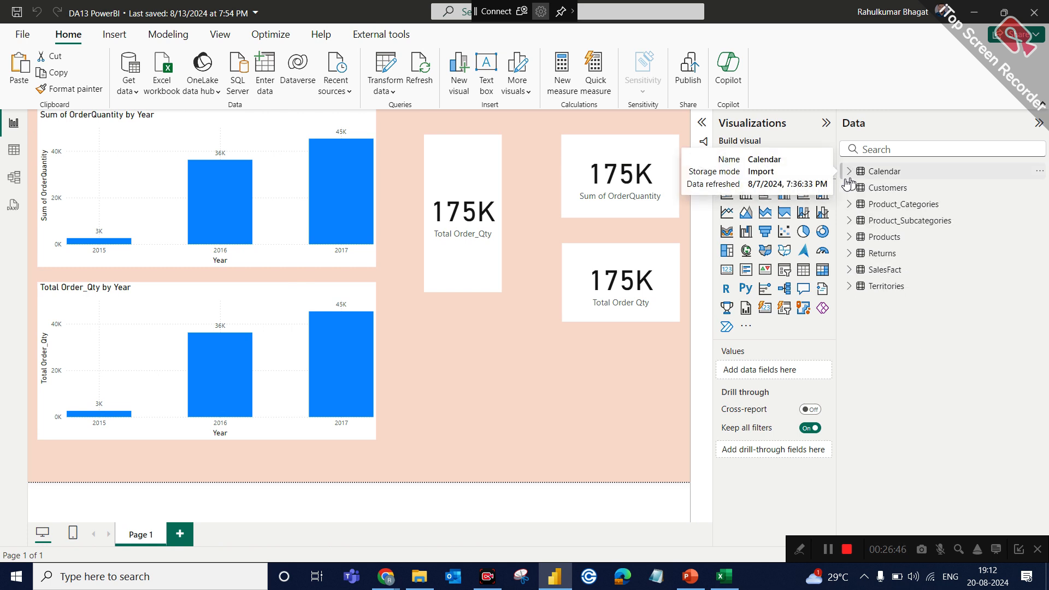
pyautogui.click(849, 171)
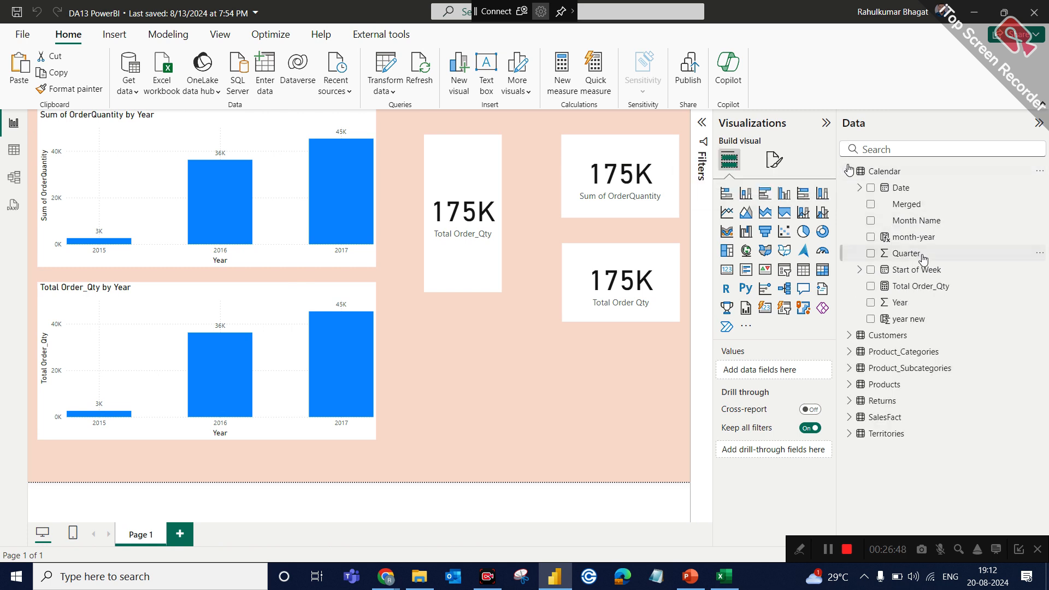
pyautogui.click(917, 288)
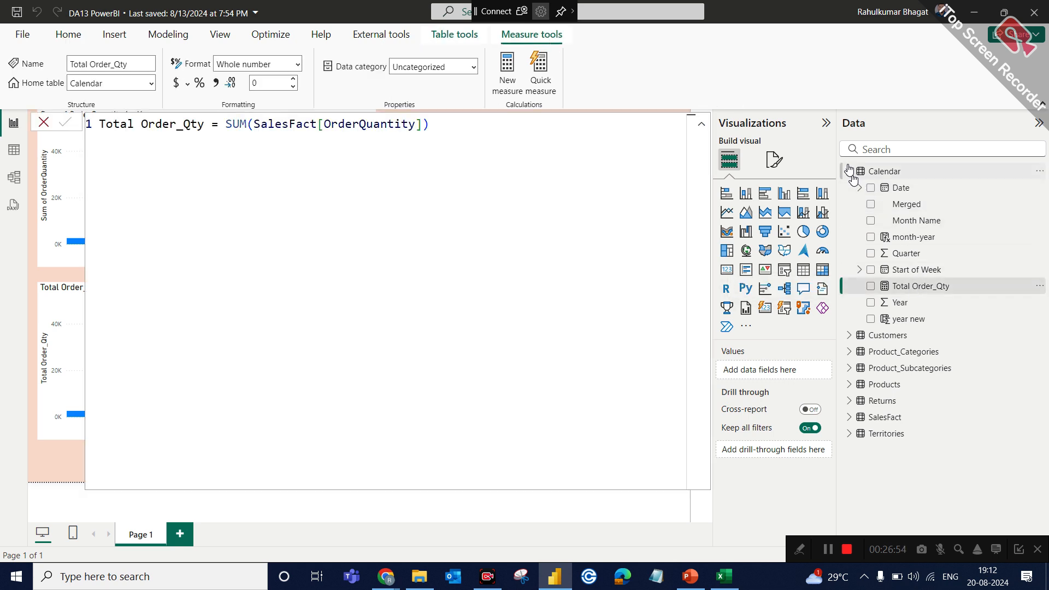
pyautogui.click(848, 171)
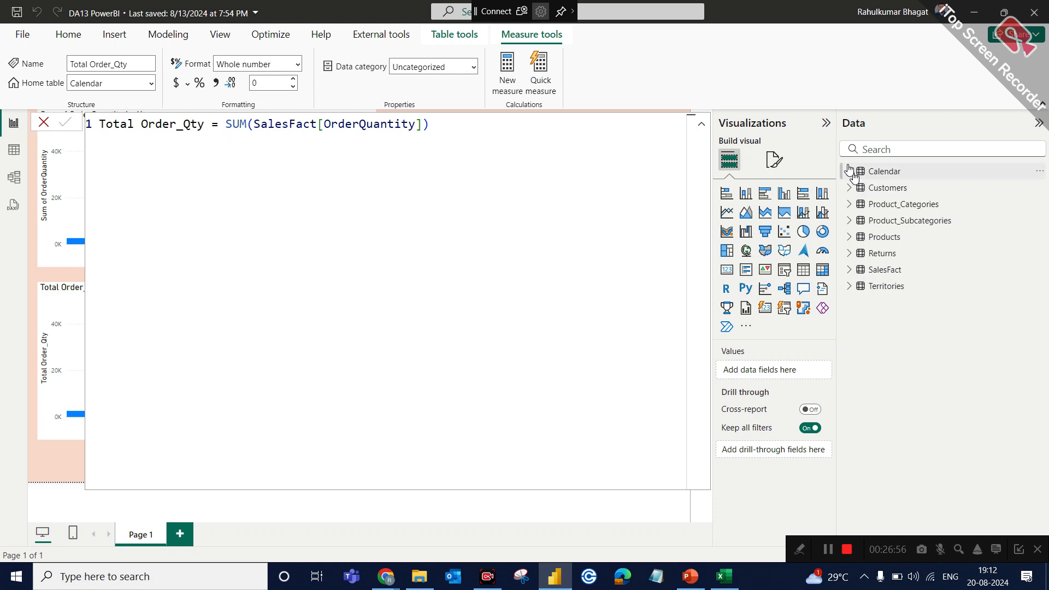
pyautogui.click(849, 171)
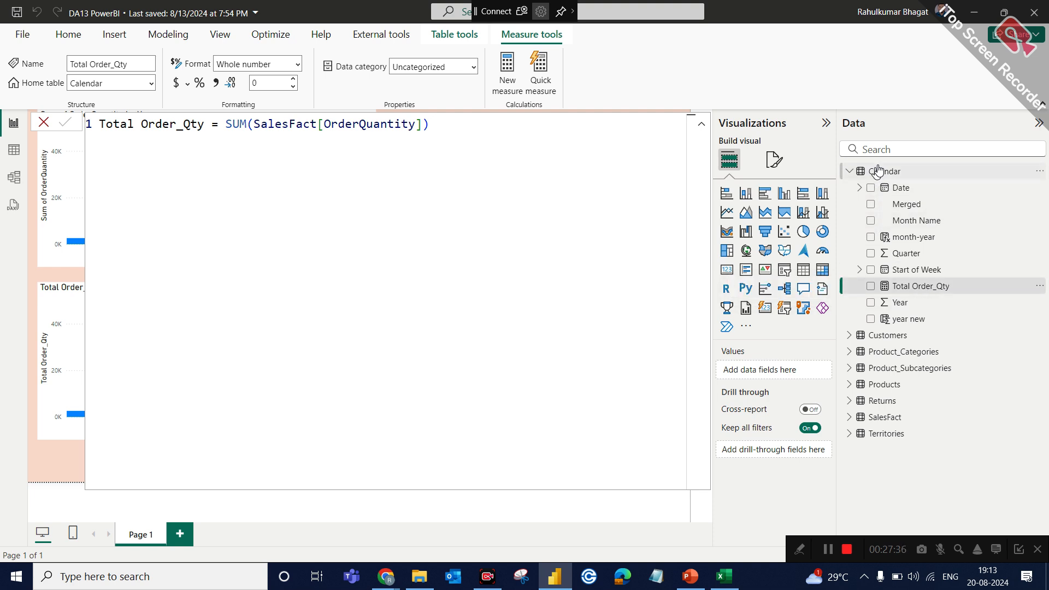
pyautogui.moveTo(880, 166)
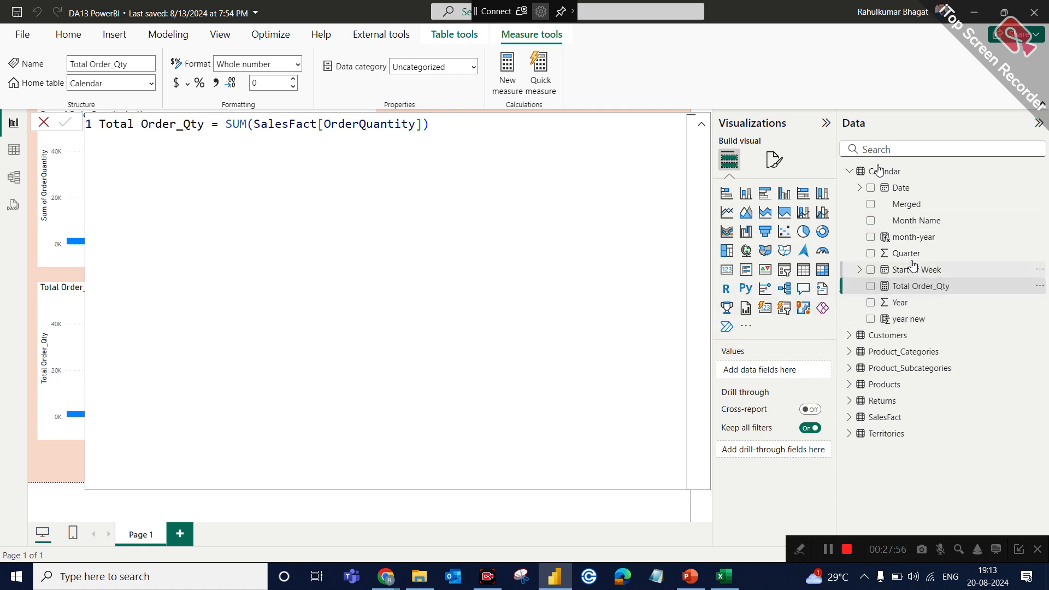
pyautogui.click(914, 242)
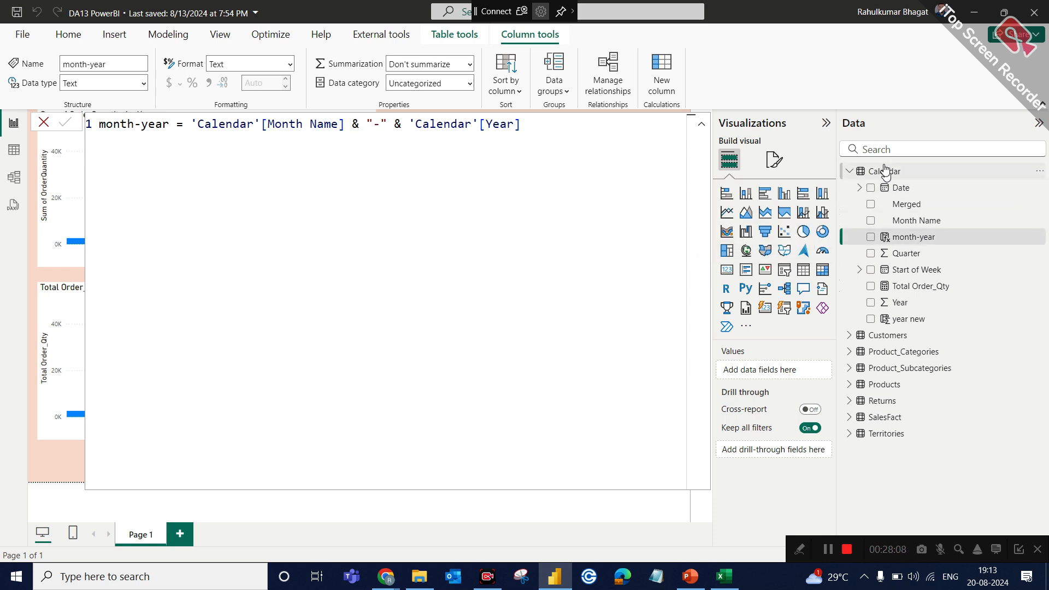
pyautogui.click(885, 171)
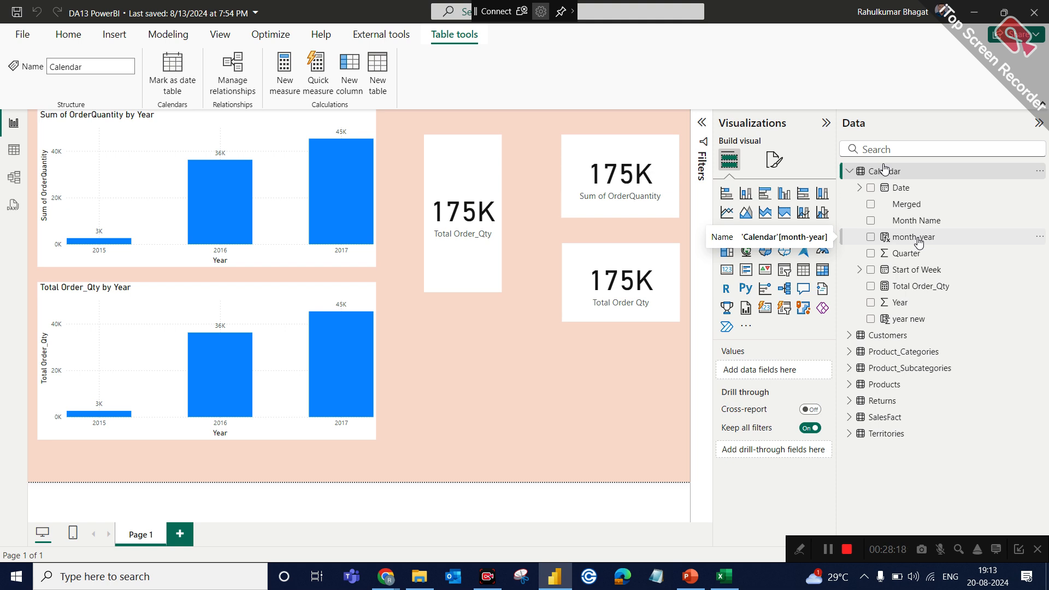
# Change the Total Order_Qty measure's home table to Customers, check its placement among the fields, and close the formula editor
pyautogui.click(915, 286)
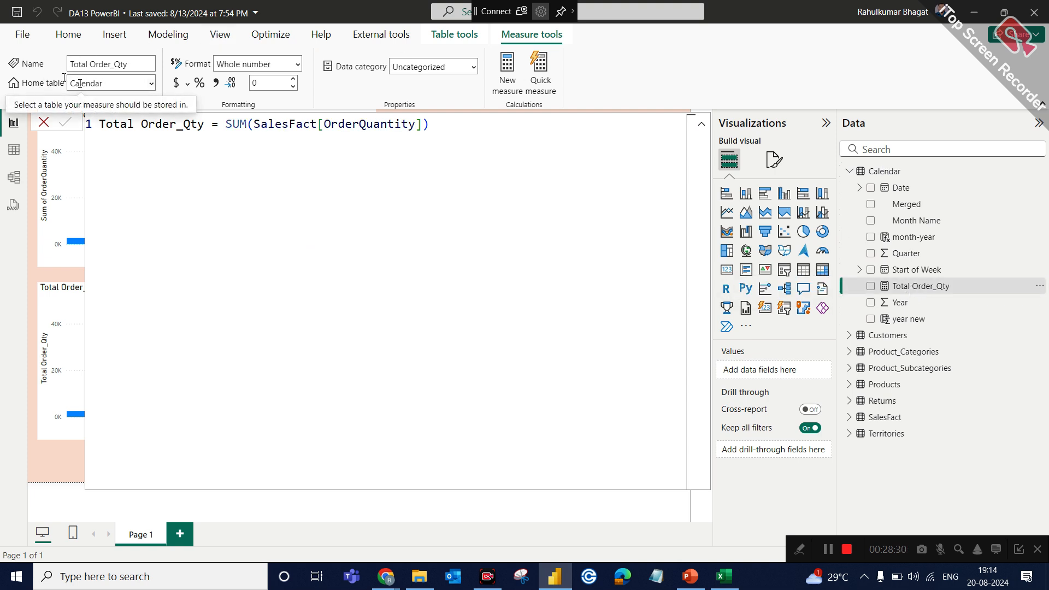
pyautogui.click(153, 85)
pyautogui.click(112, 111)
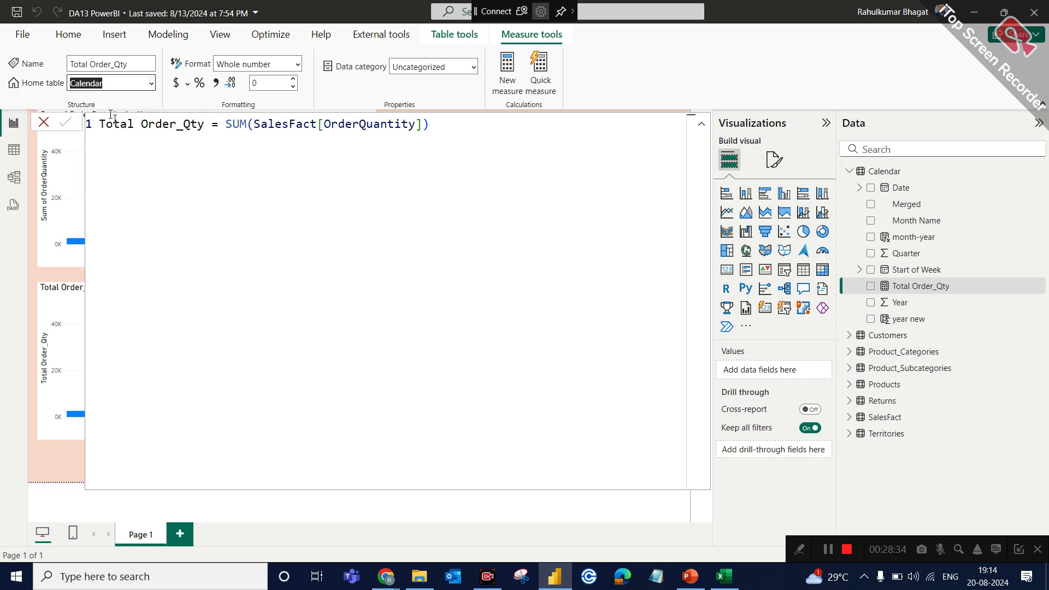
pyautogui.press('Down')
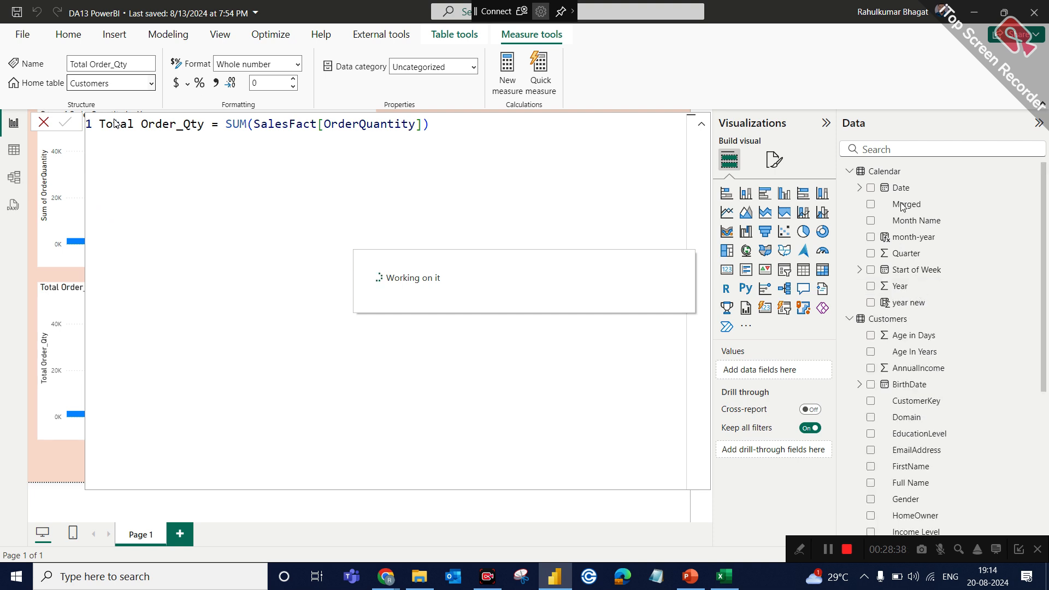
pyautogui.scroll(-2, 908, 426)
pyautogui.scroll(-4, 908, 426)
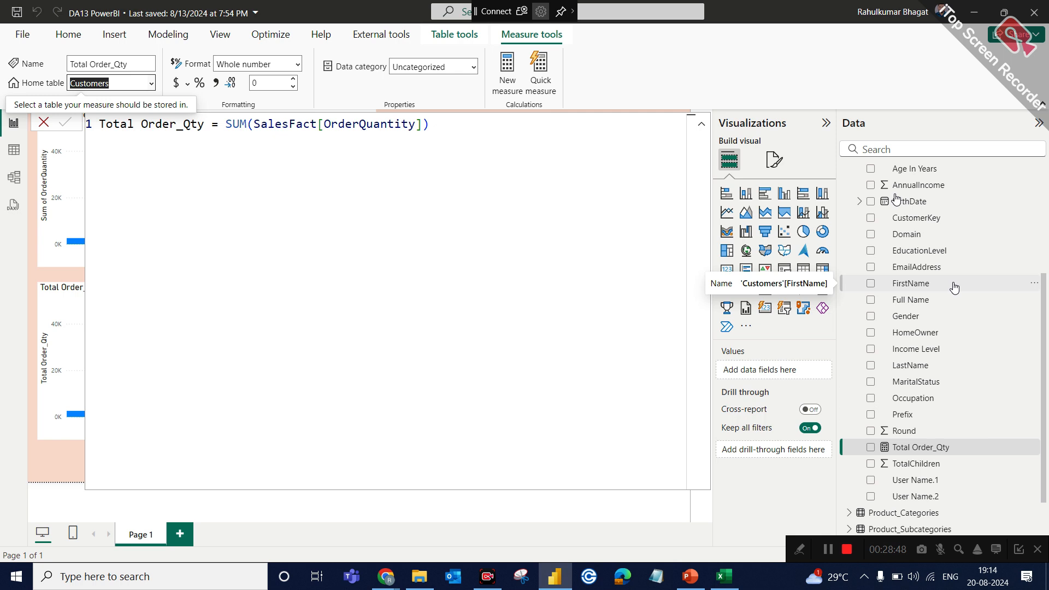
pyautogui.scroll(3, 901, 253)
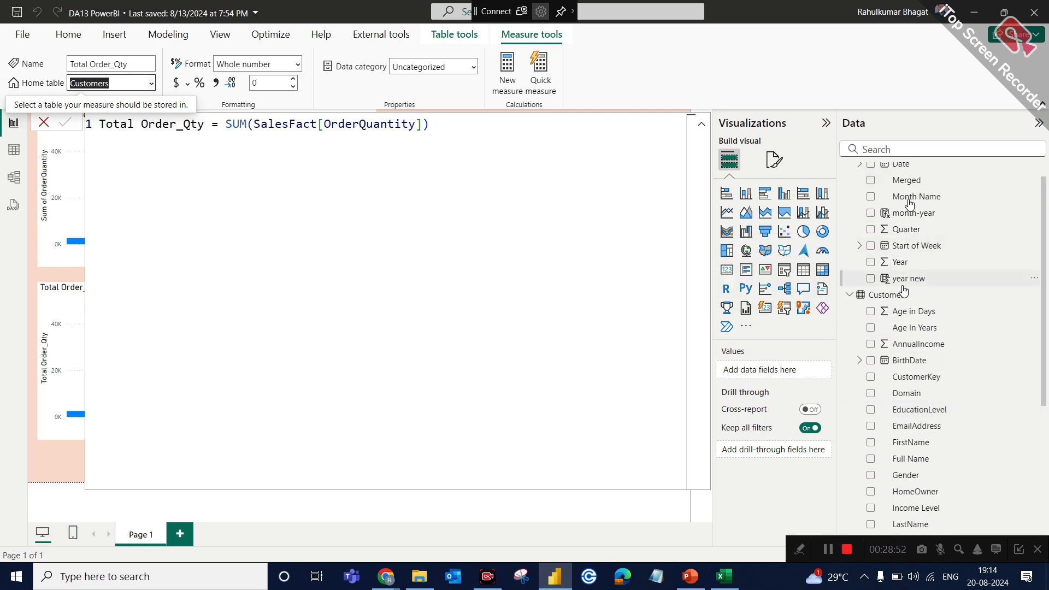
pyautogui.scroll(1, 917, 281)
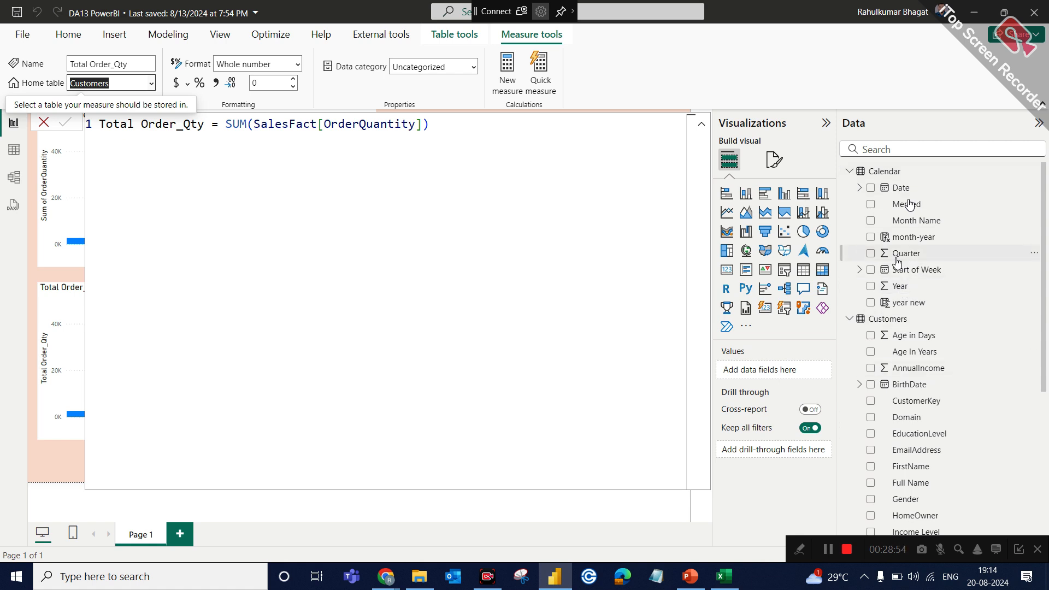
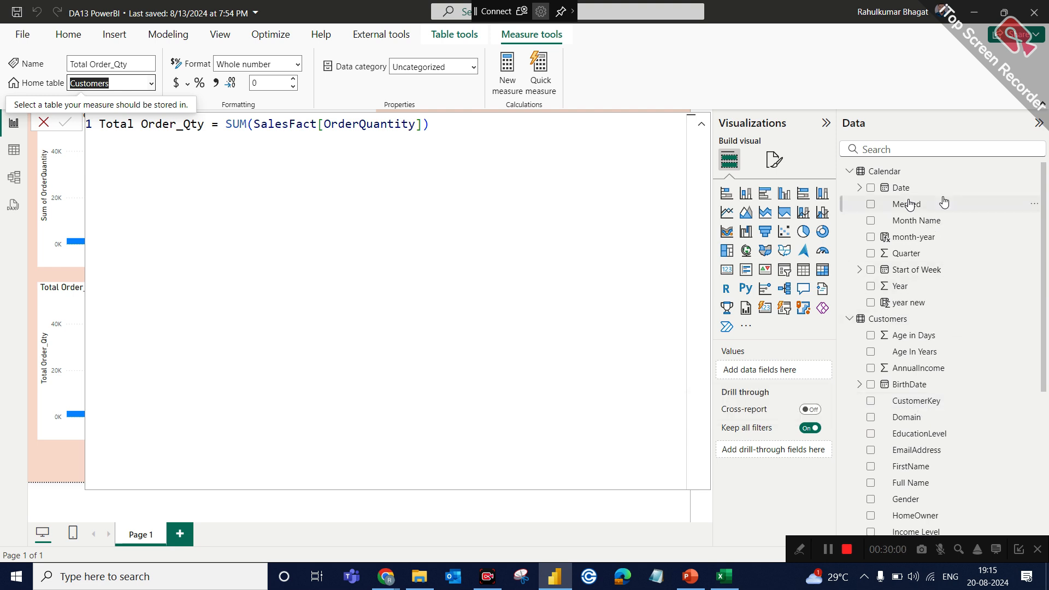
pyautogui.click(45, 123)
pyautogui.click(525, 338)
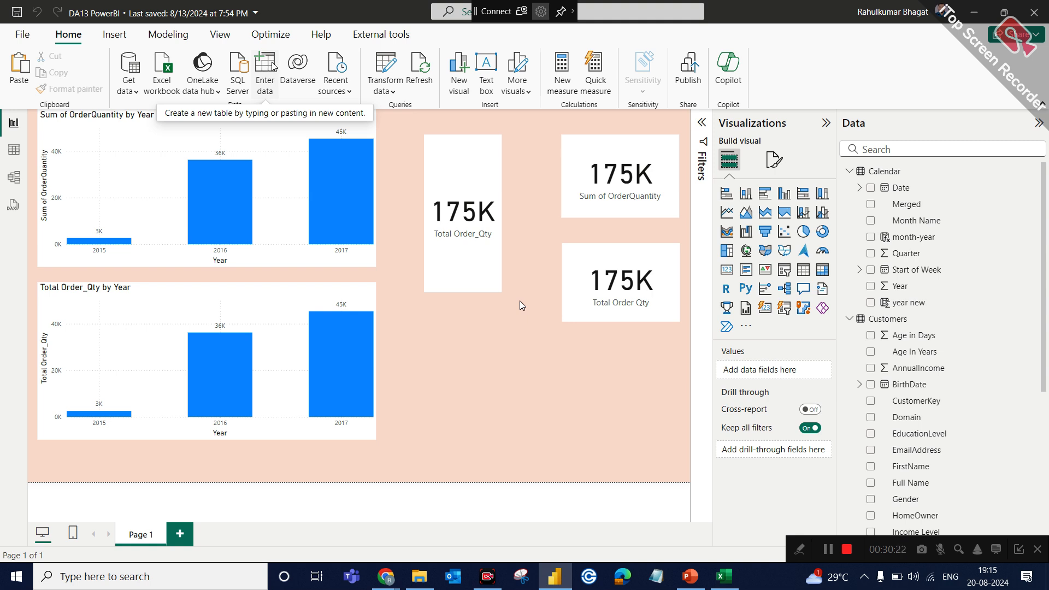
# Start a new manually entered table and add a second and third column to its grid
pyautogui.click(272, 66)
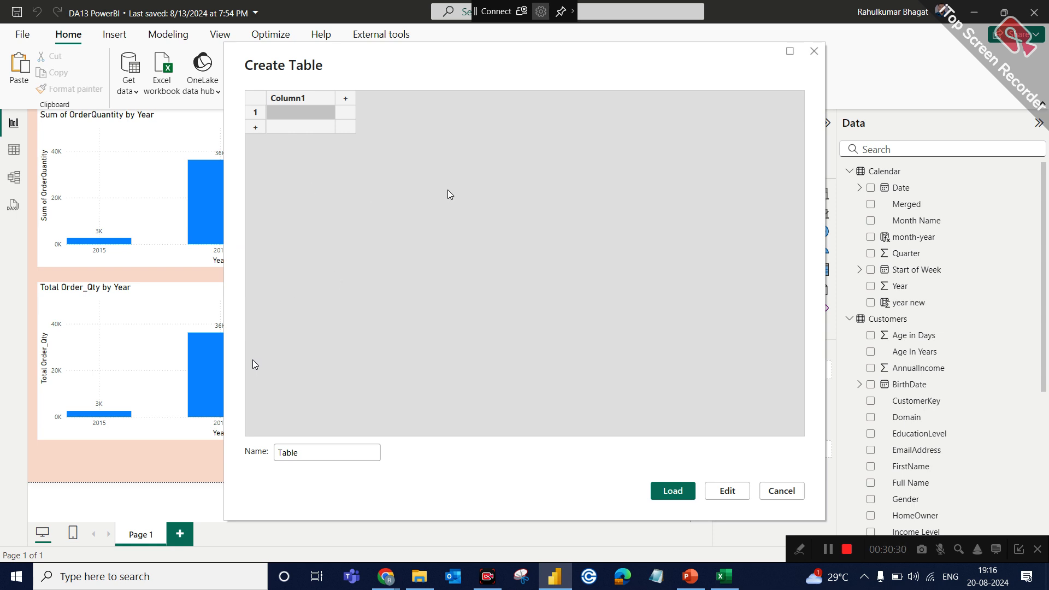
pyautogui.click(340, 96)
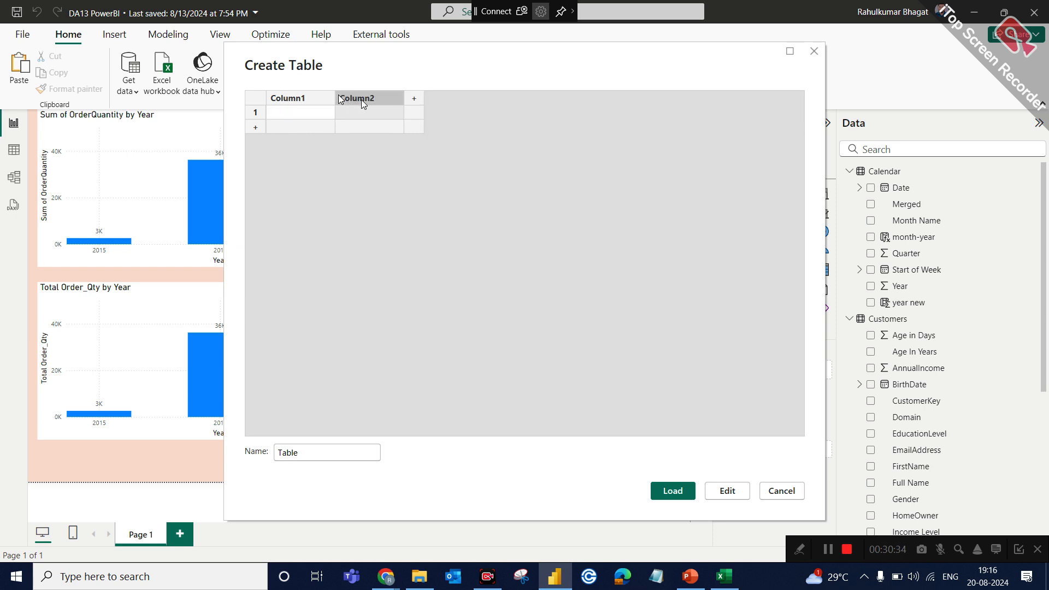
pyautogui.click(407, 103)
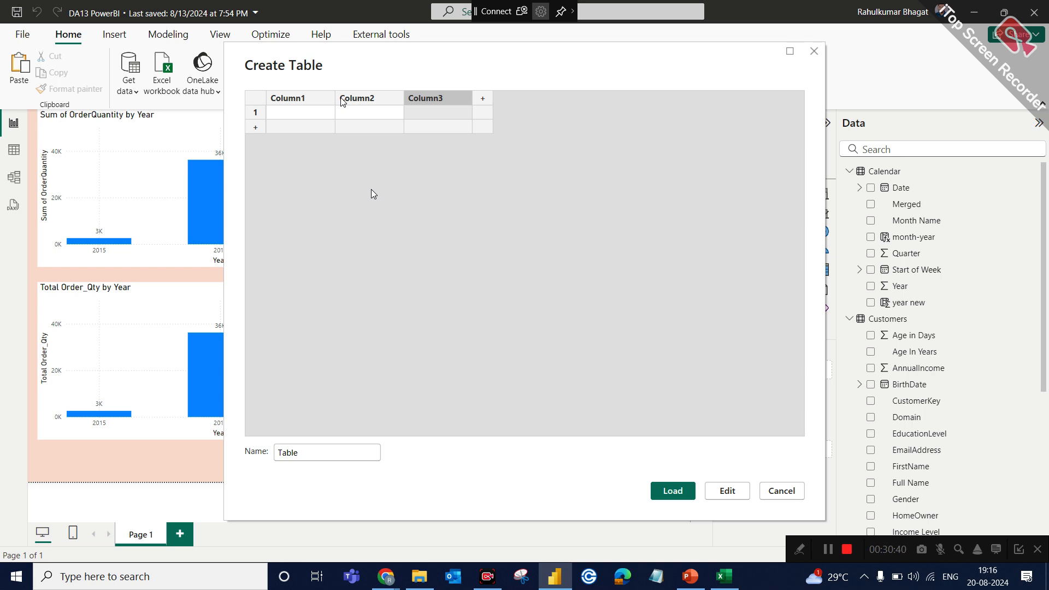
# Name the new table's first column ID and its second column Name
pyautogui.doubleClick(298, 97)
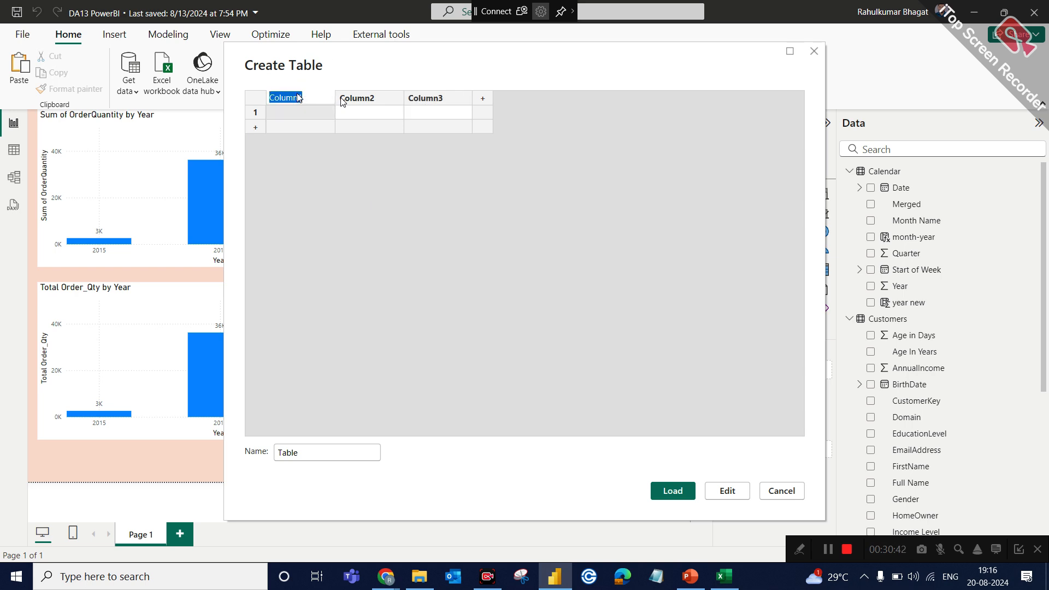
pyautogui.write('ID')
pyautogui.click(371, 100)
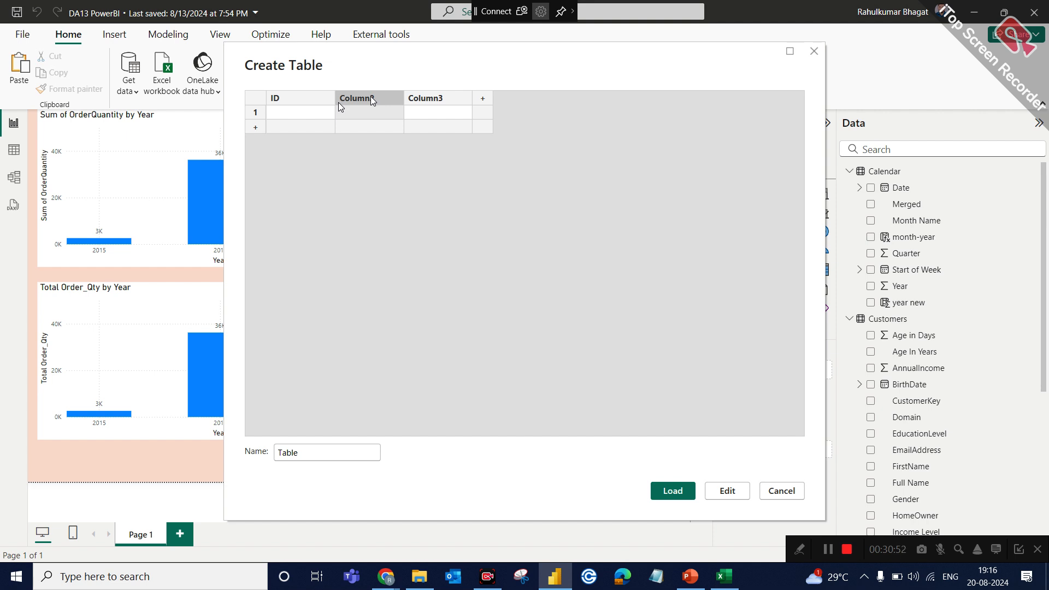
pyautogui.doubleClick(371, 99)
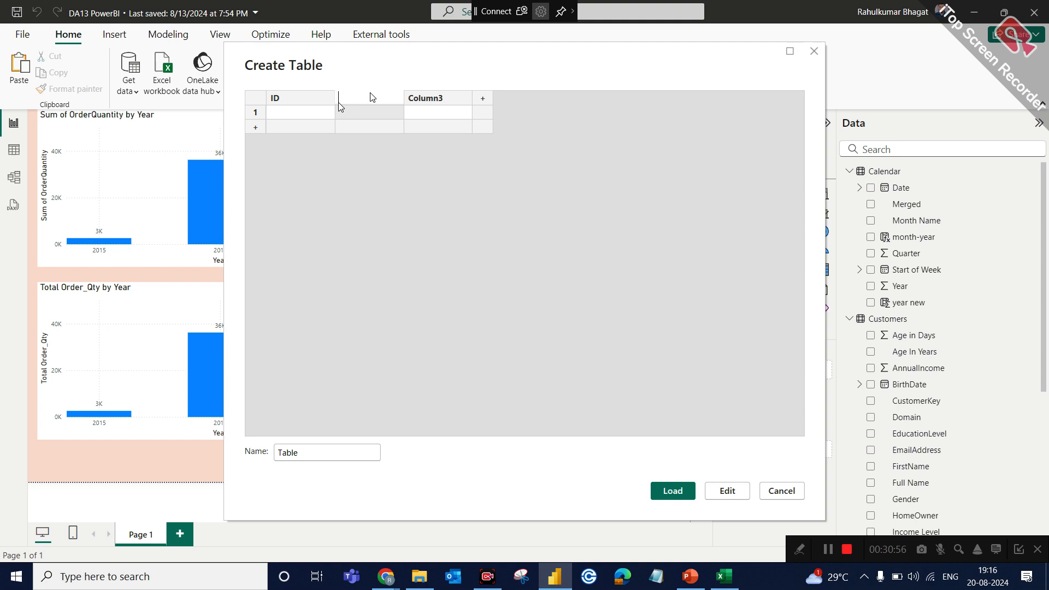
pyautogui.write('Name')
pyautogui.doubleClick(428, 101)
pyautogui.click(429, 101)
pyautogui.press('BackSpace')
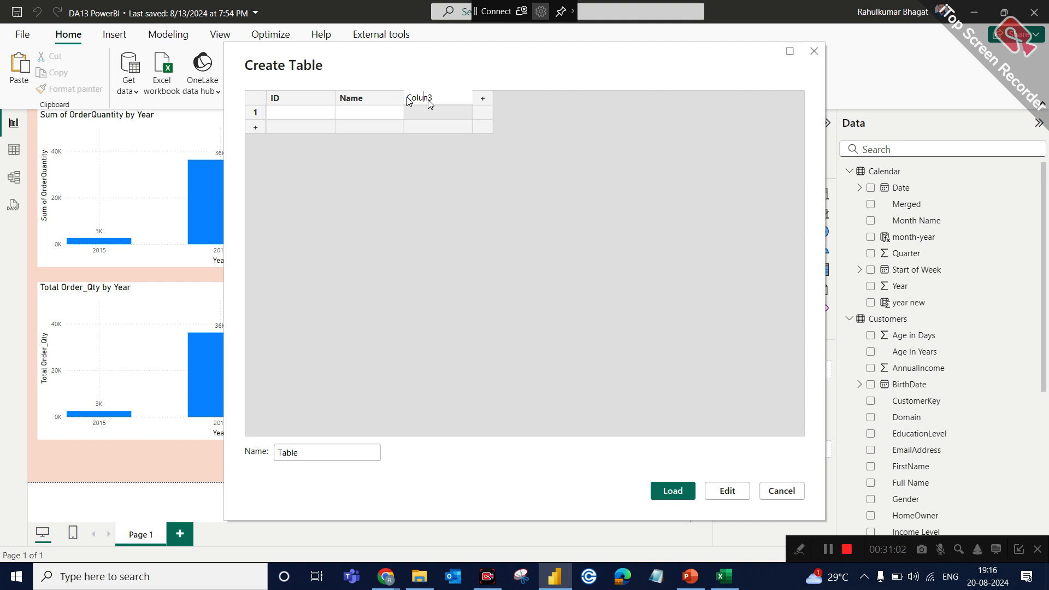
pyautogui.press('Tab')
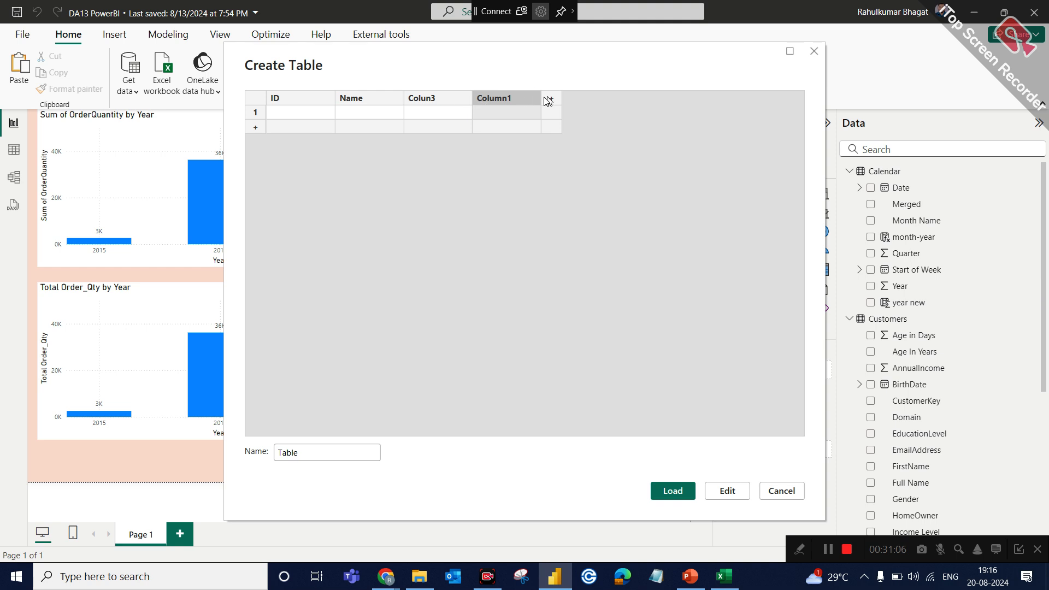
pyautogui.rightClick(518, 103)
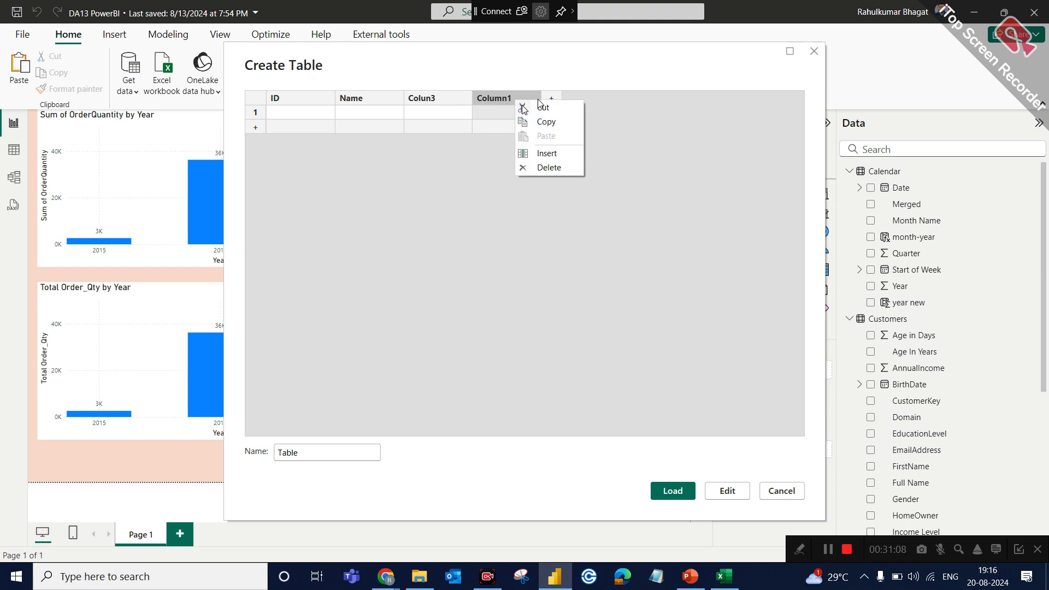
pyautogui.click(549, 168)
# Name the new table's third column Marks and enter the IDs 1 and 2 in the first two rows
pyautogui.doubleClick(437, 98)
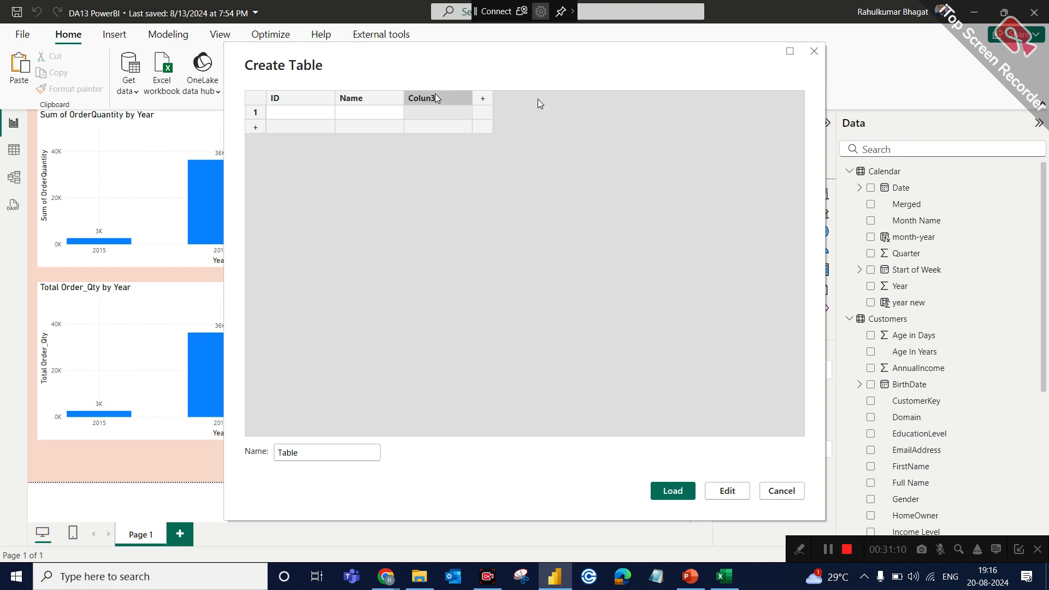
pyautogui.write('Marks')
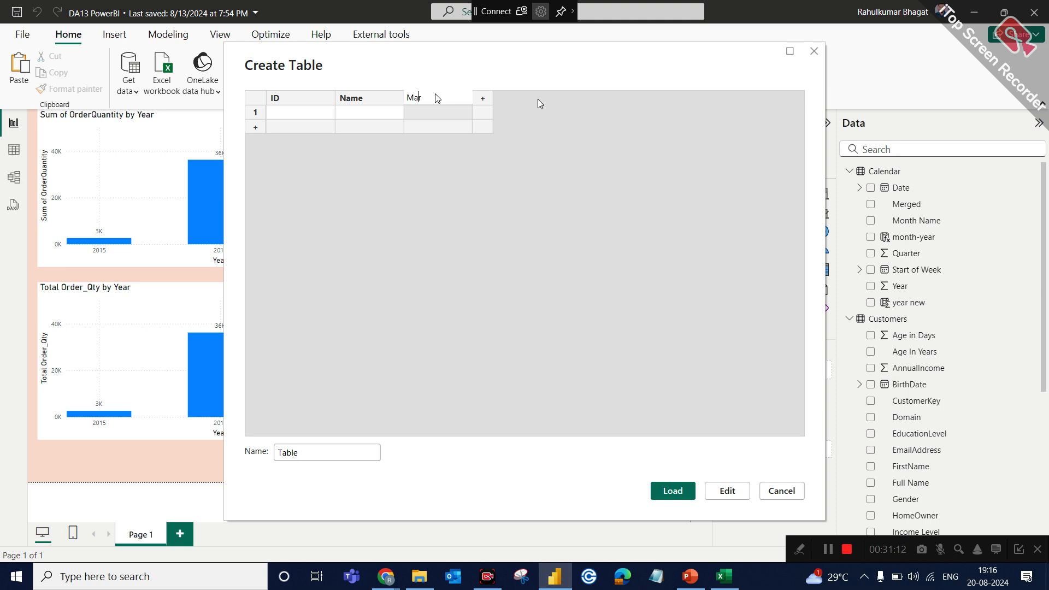
pyautogui.click(308, 112)
pyautogui.write('1')
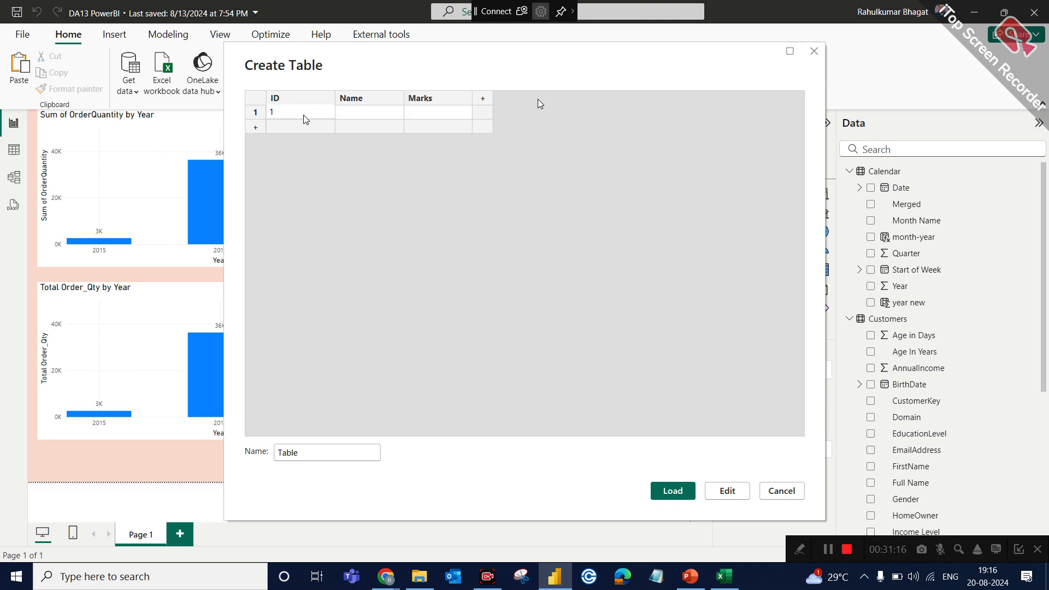
pyautogui.click(302, 127)
pyautogui.click(302, 127)
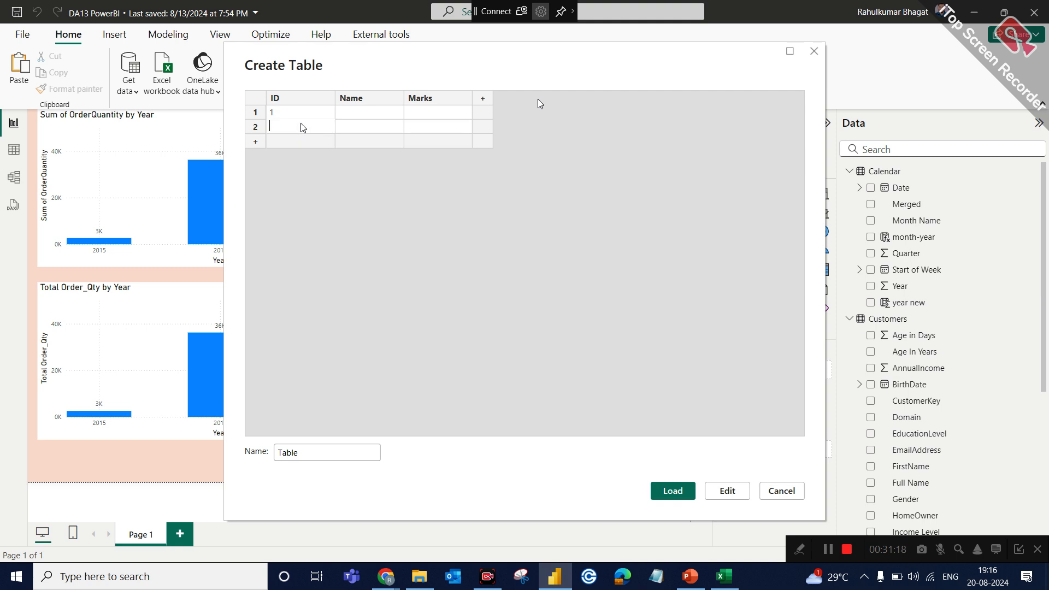
# Fill in a person's first name in the Name column for both rows of the new table
pyautogui.click(350, 118)
pyautogui.click(350, 118)
pyautogui.write('Rahul')
pyautogui.click(360, 129)
pyautogui.click(360, 129)
pyautogui.write('Sehul')
# Enter the marks 50 in the first row and 80 in the second, and load the table into the model
pyautogui.click(421, 113)
pyautogui.click(421, 113)
pyautogui.write('50')
pyautogui.click(425, 129)
pyautogui.click(425, 129)
pyautogui.write('80')
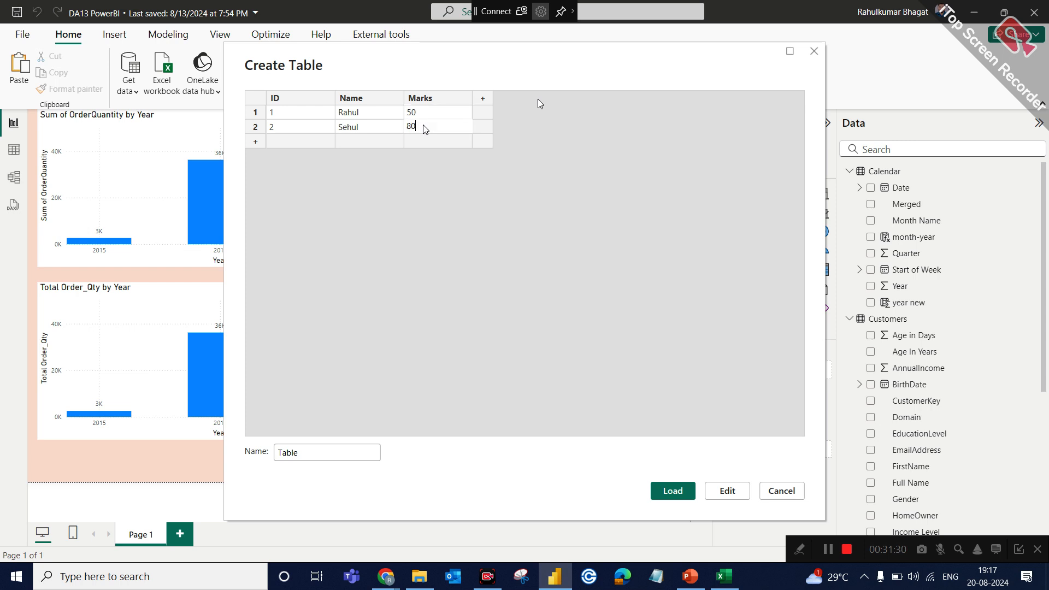
pyautogui.click(451, 198)
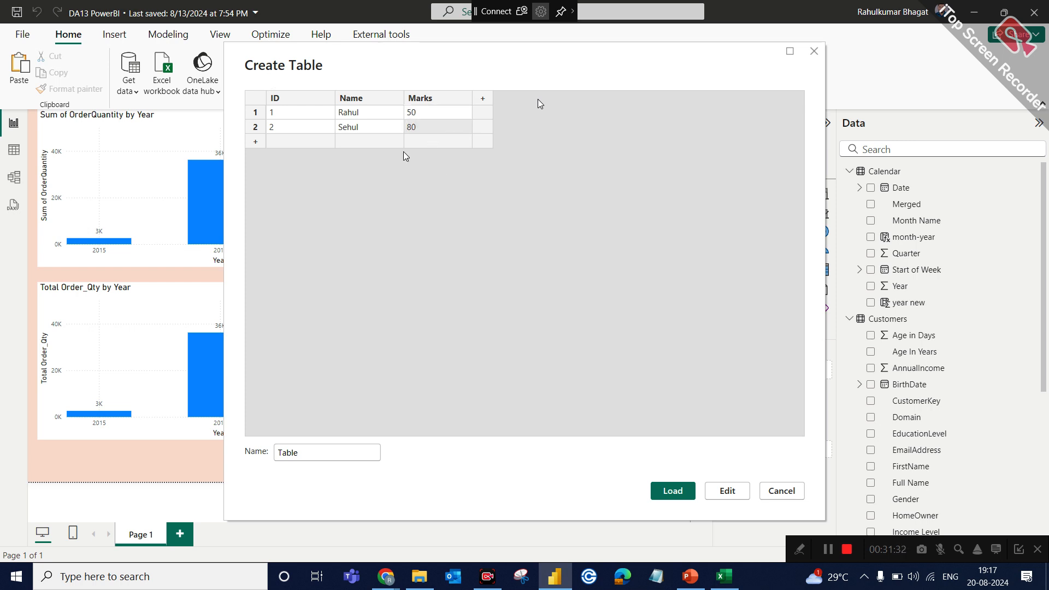
pyautogui.click(675, 492)
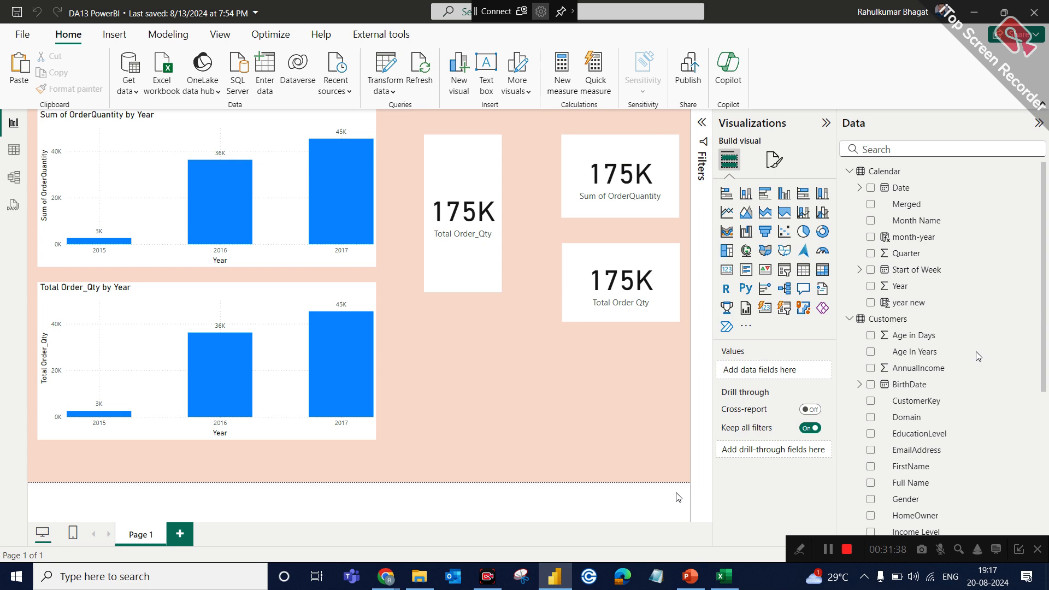
# Collapse the Calendar and Customers field lists and view the rows of the newly loaded table in Table view
pyautogui.click(848, 172)
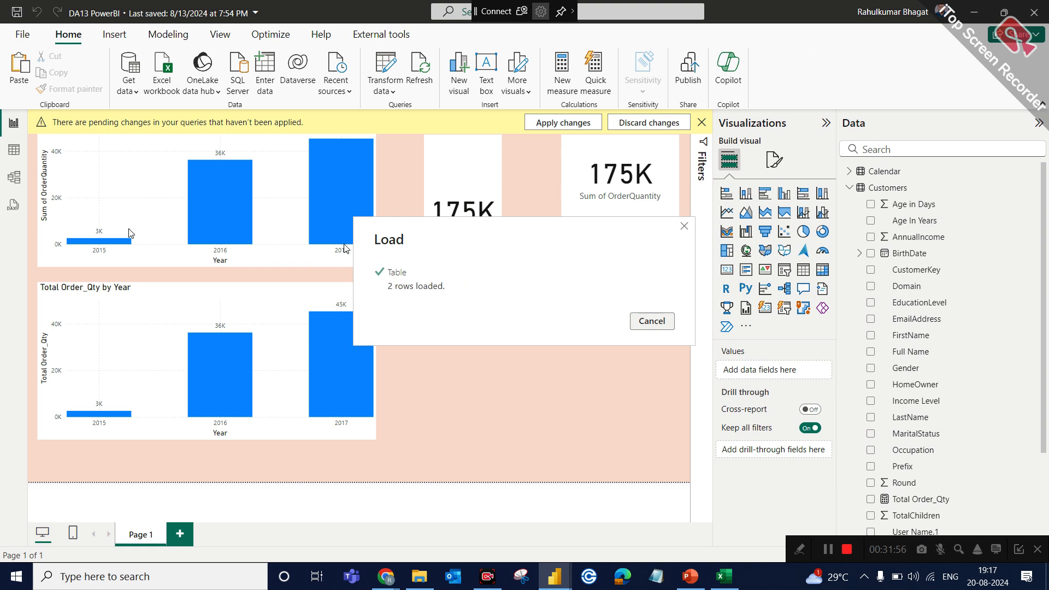
pyautogui.click(8, 156)
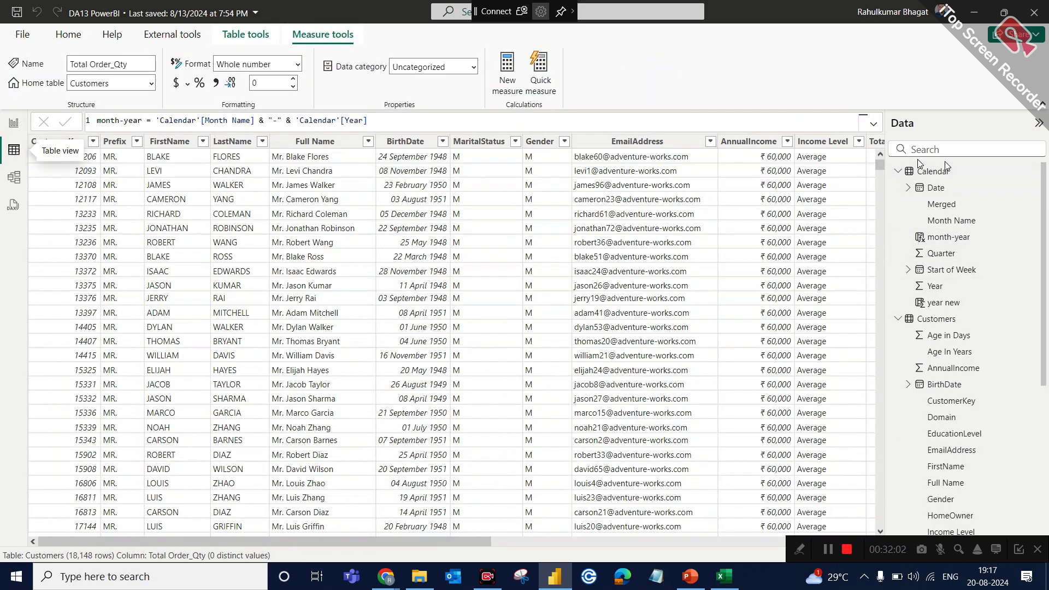
pyautogui.click(898, 171)
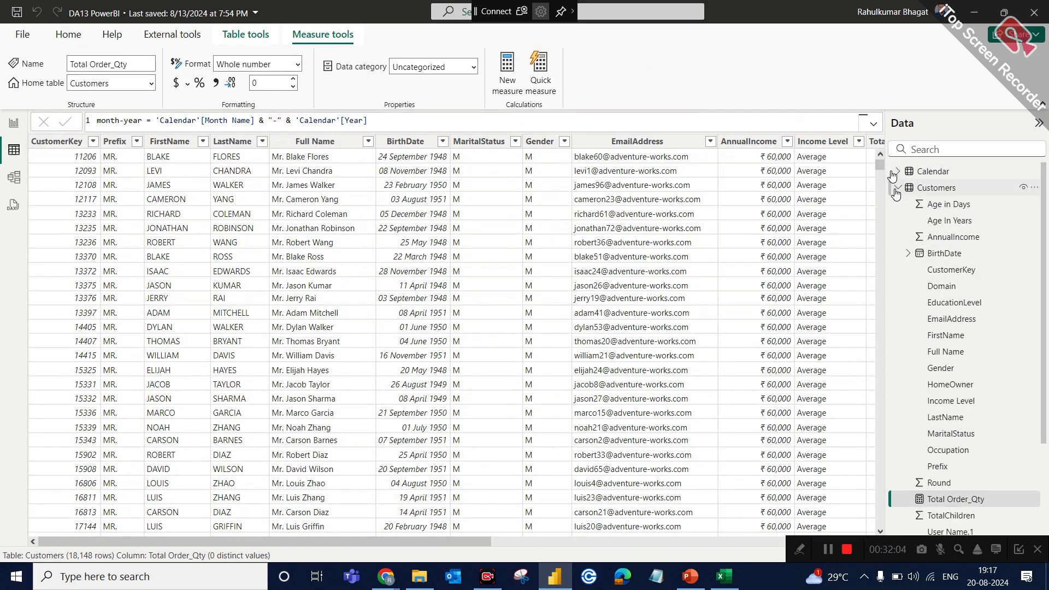
pyautogui.click(897, 188)
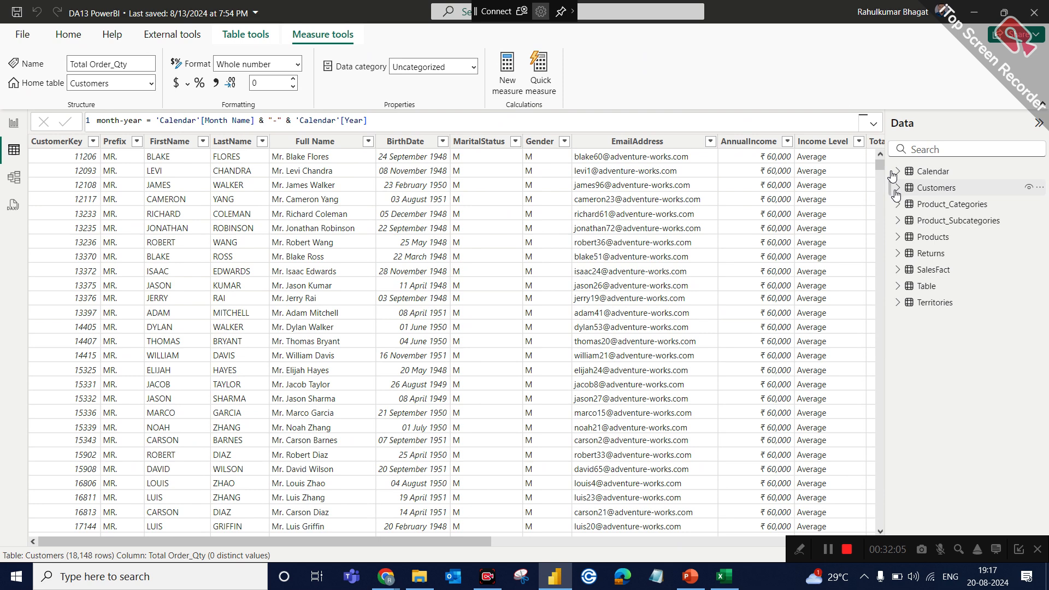
pyautogui.click(927, 289)
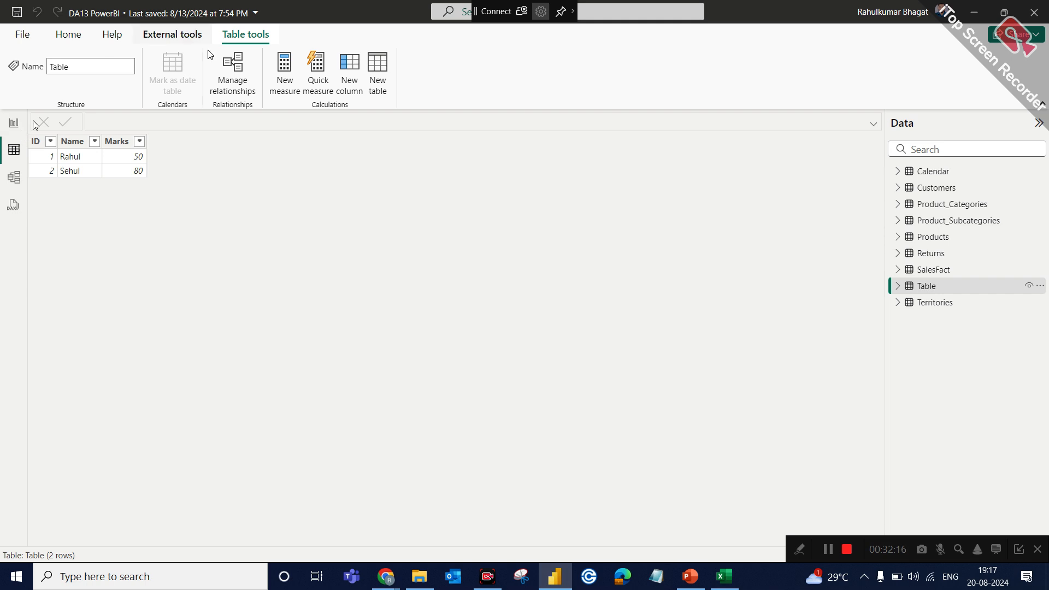
# Create and load a blank manually entered table named Calculation, and view its contents in Table view
pyautogui.click(61, 36)
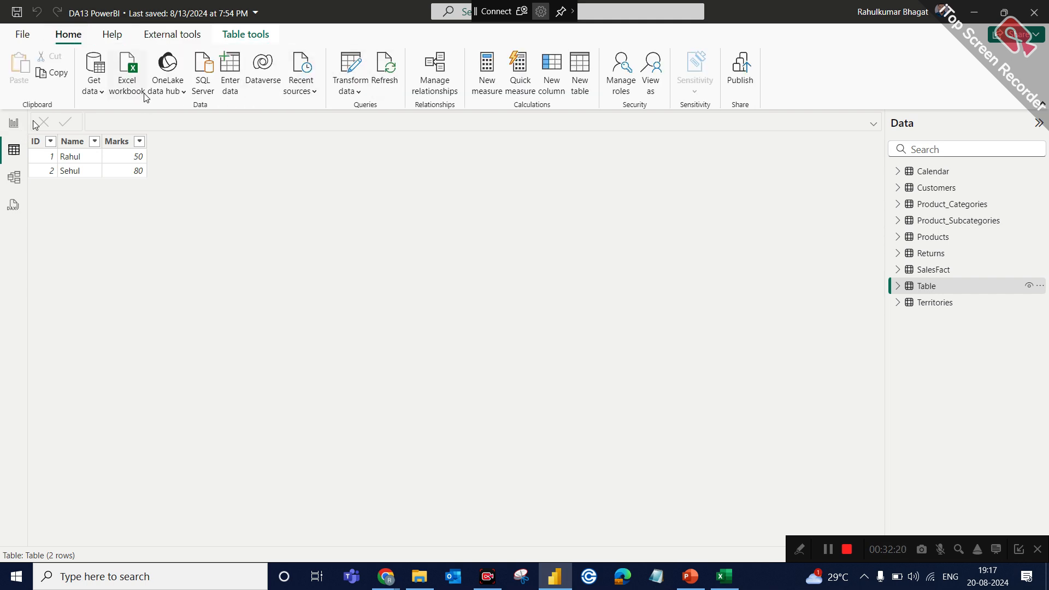
pyautogui.click(226, 72)
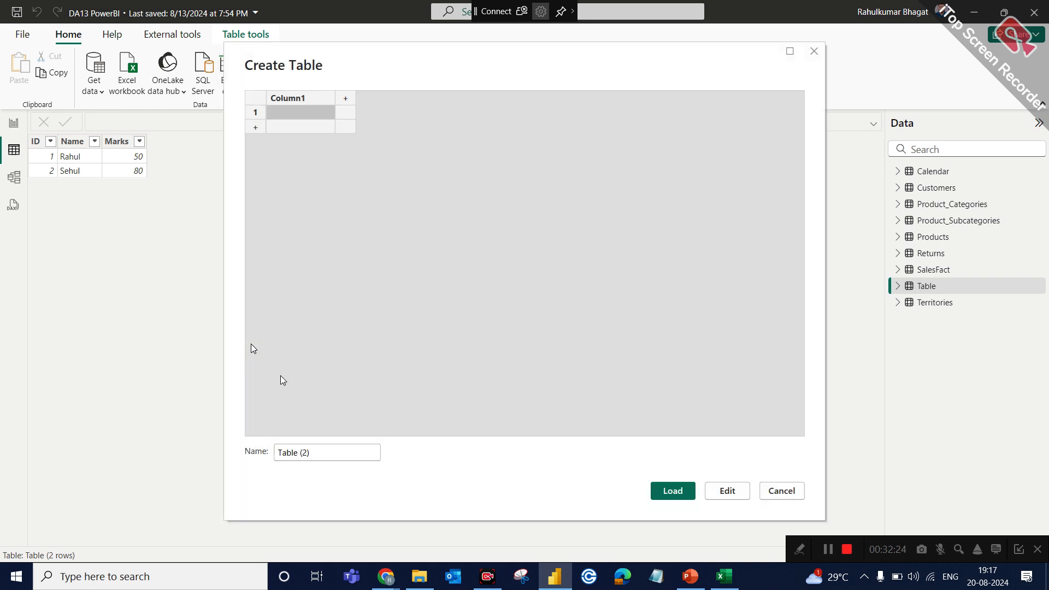
pyautogui.click(317, 454)
pyautogui.hotkey('ctrl', 'a')
pyautogui.press('BackSpace')
pyautogui.write('Ca')
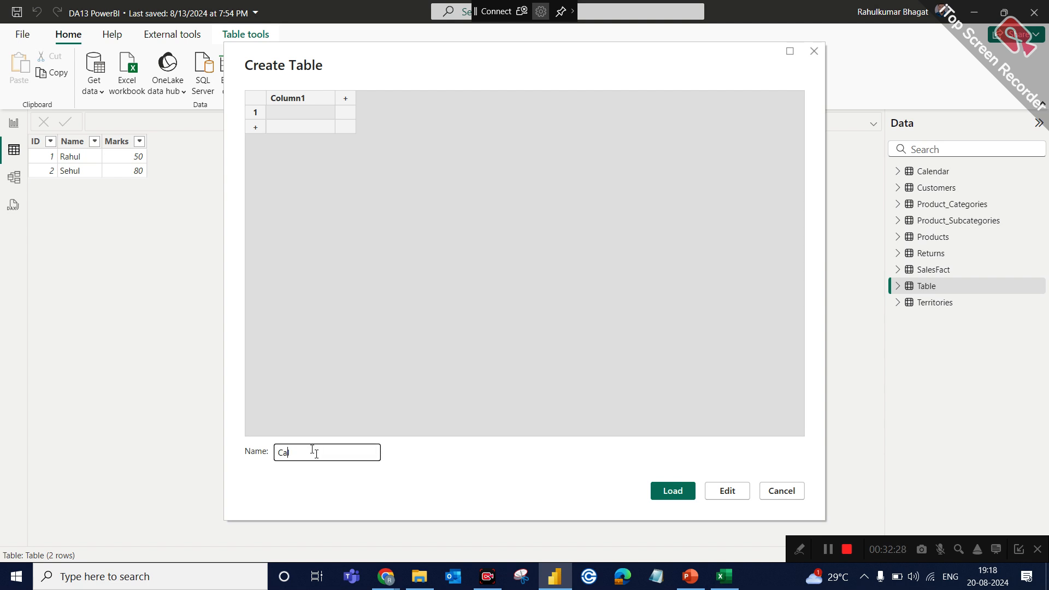
pyautogui.write('lculation')
pyautogui.click(673, 491)
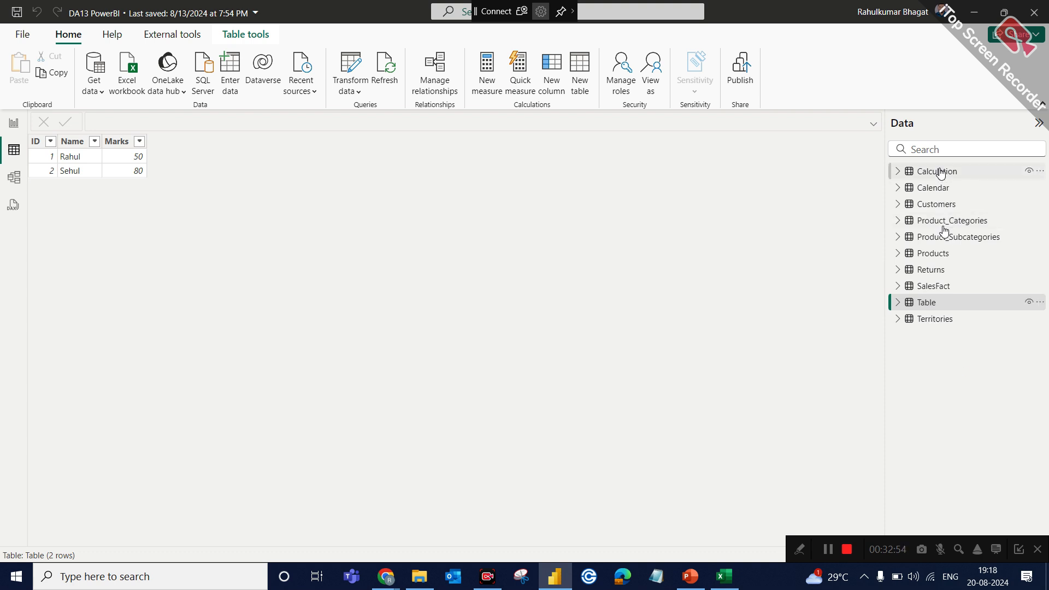
pyautogui.click(935, 176)
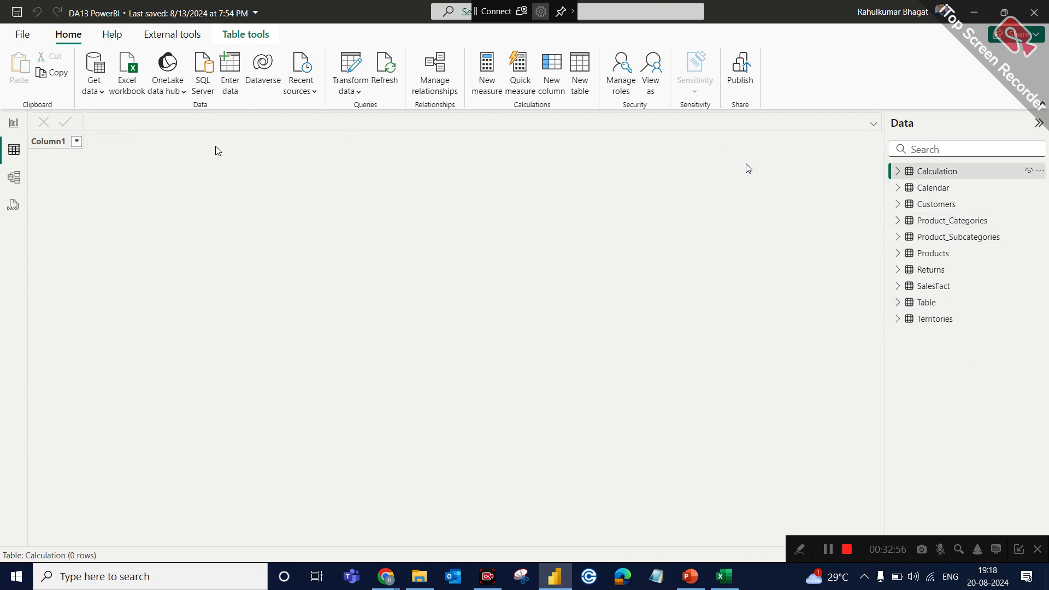
pyautogui.click(64, 142)
# Change the home table of the Total Order_Qty measure in Customers to Calculation
pyautogui.click(896, 205)
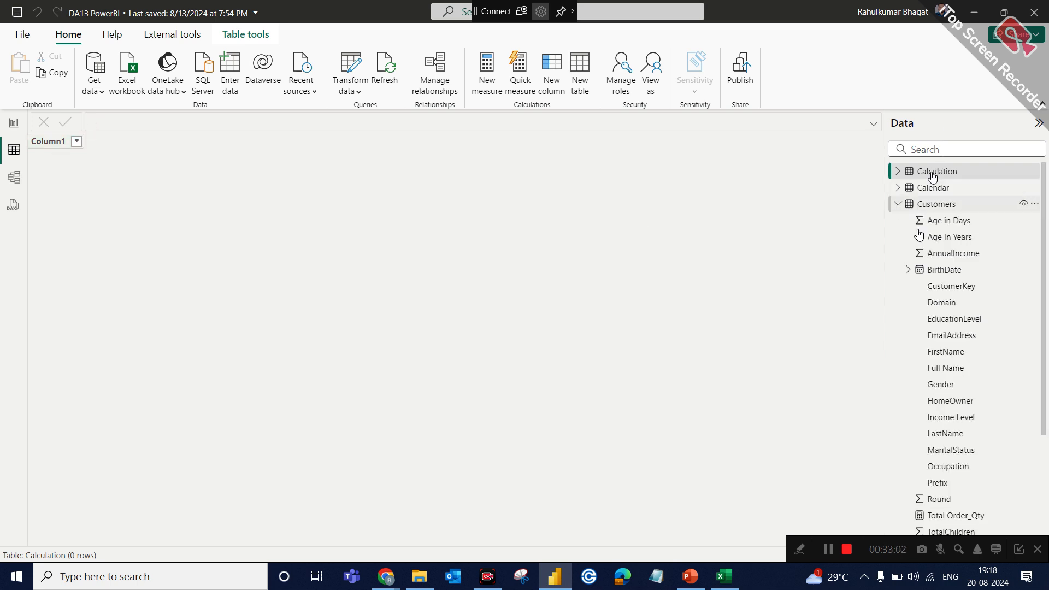
pyautogui.scroll(-3, 966, 433)
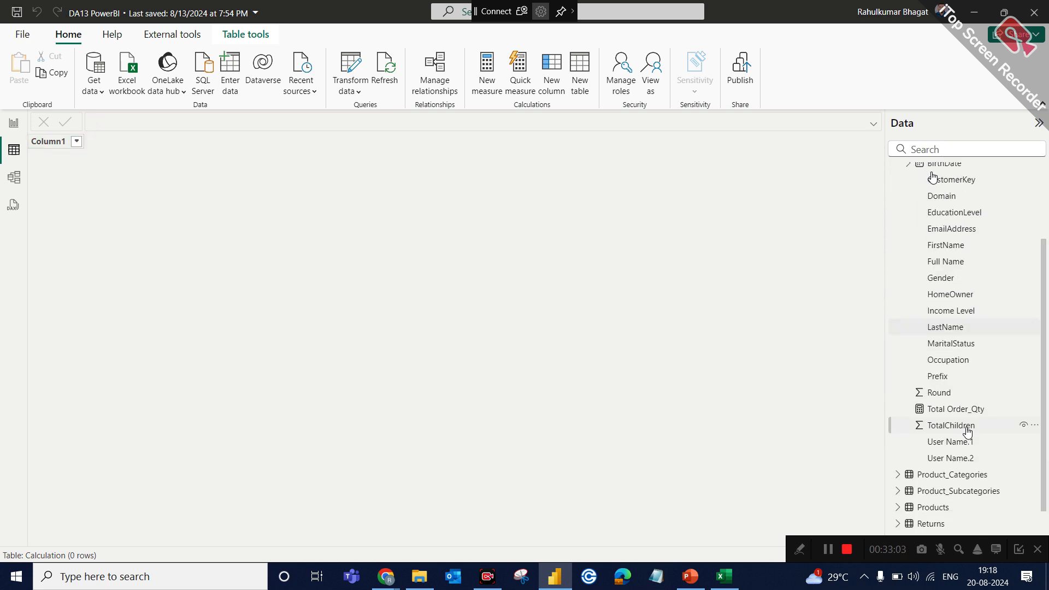
pyautogui.click(942, 414)
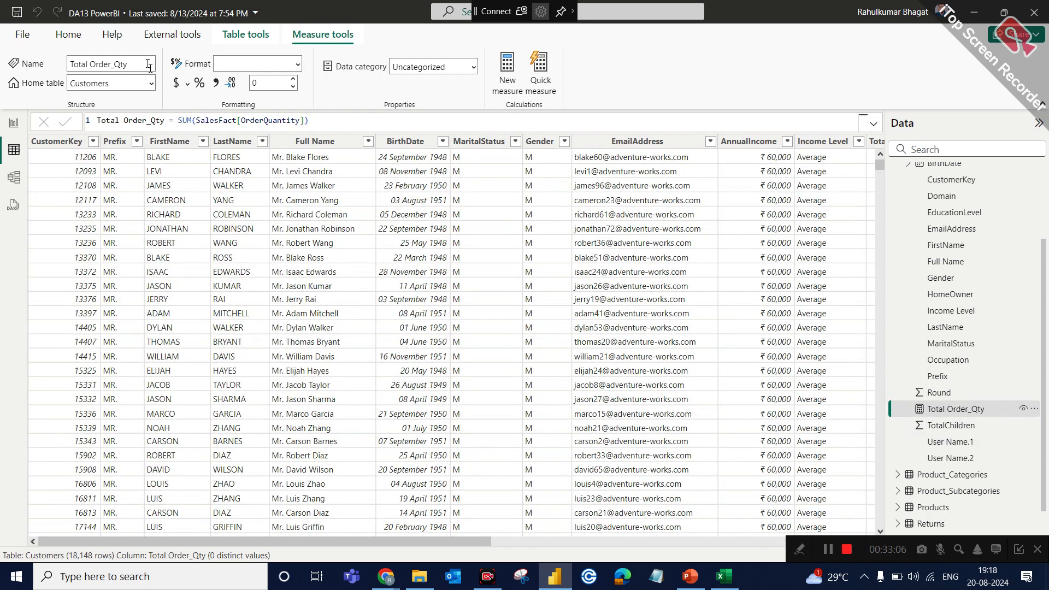
pyautogui.click(151, 85)
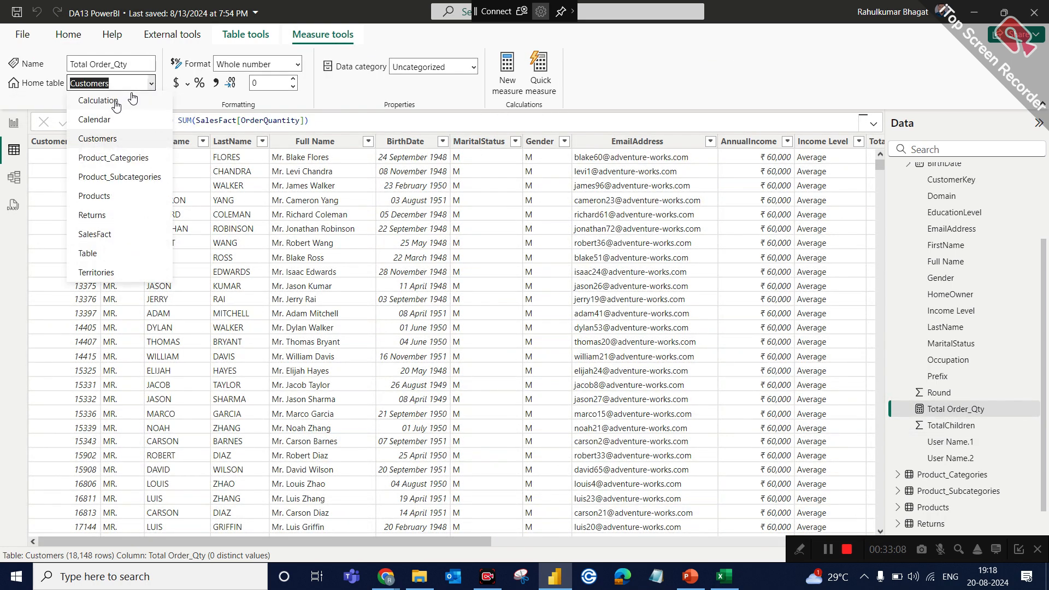
pyautogui.press('Escape')
pyautogui.press('Up')
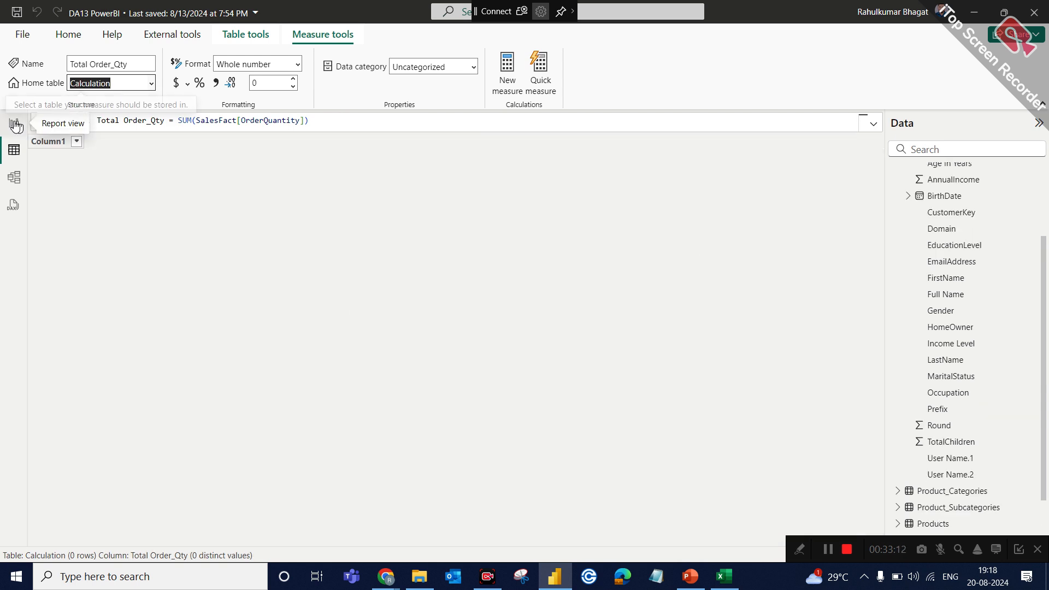
# Check the Calculation table's fields and available options in Report view, and collapse the list of data fields
pyautogui.click(15, 124)
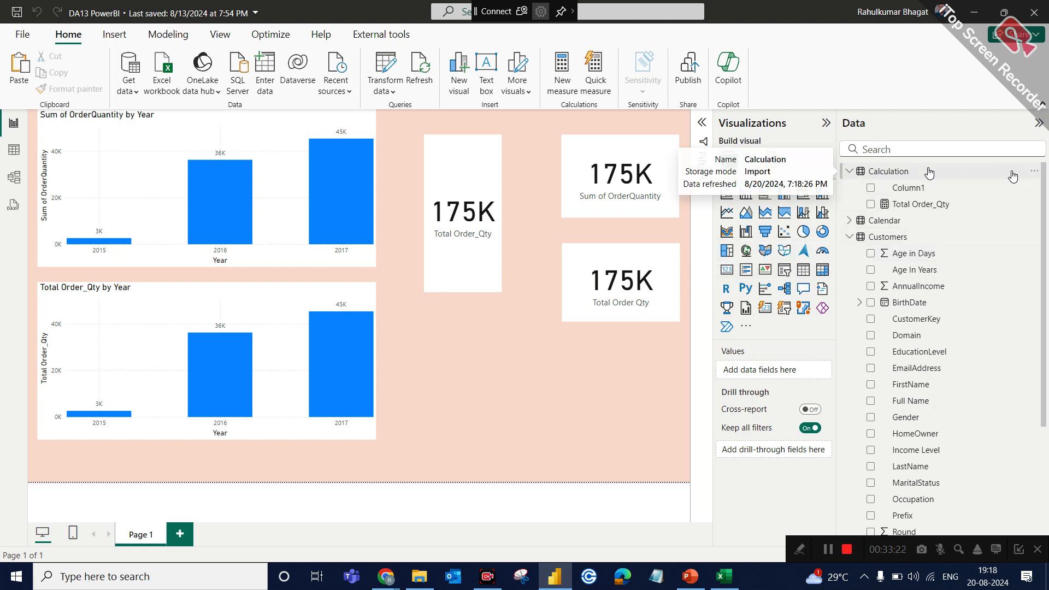
pyautogui.click(1035, 171)
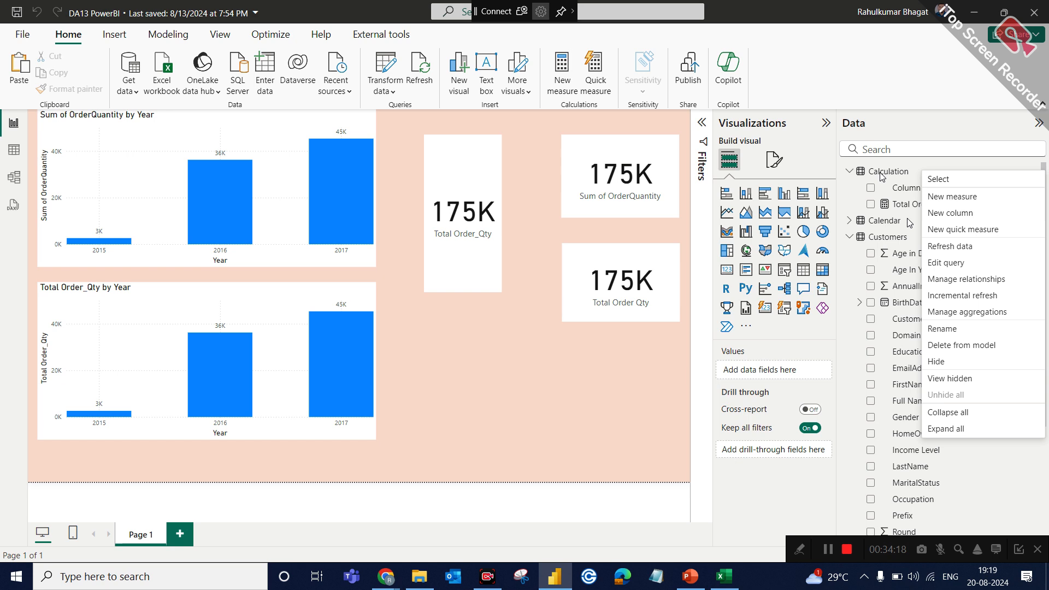
pyautogui.click(900, 120)
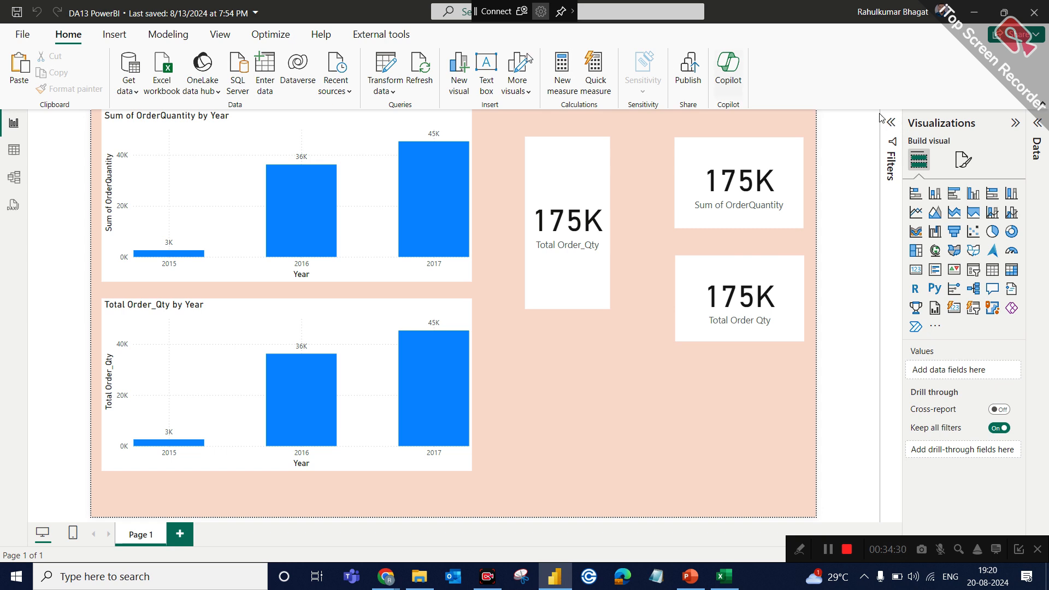
# Add a second blank page to the report and return to Page 1
pyautogui.click(14, 147)
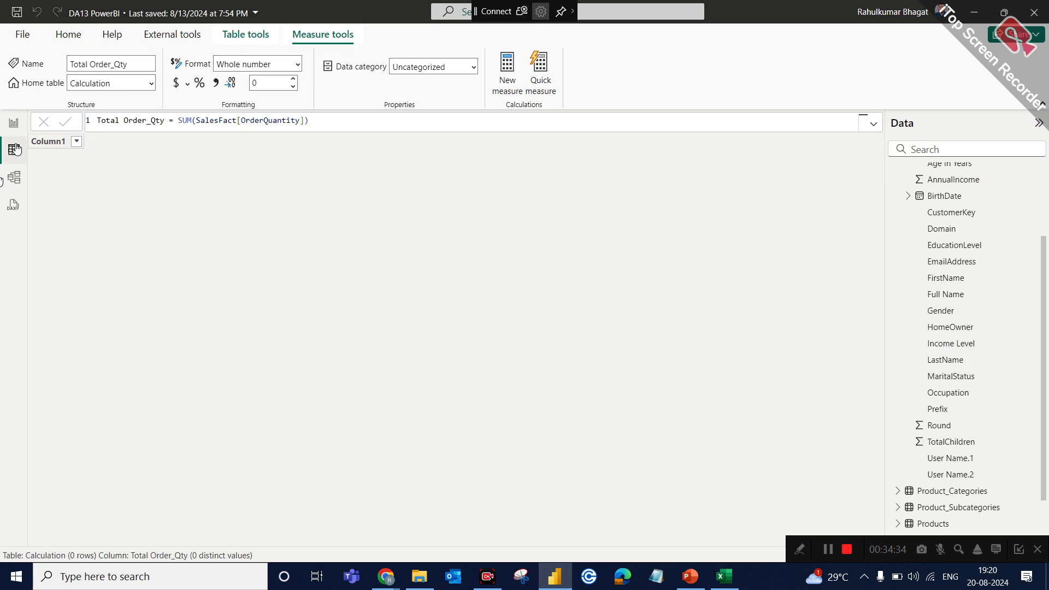
pyautogui.click(14, 117)
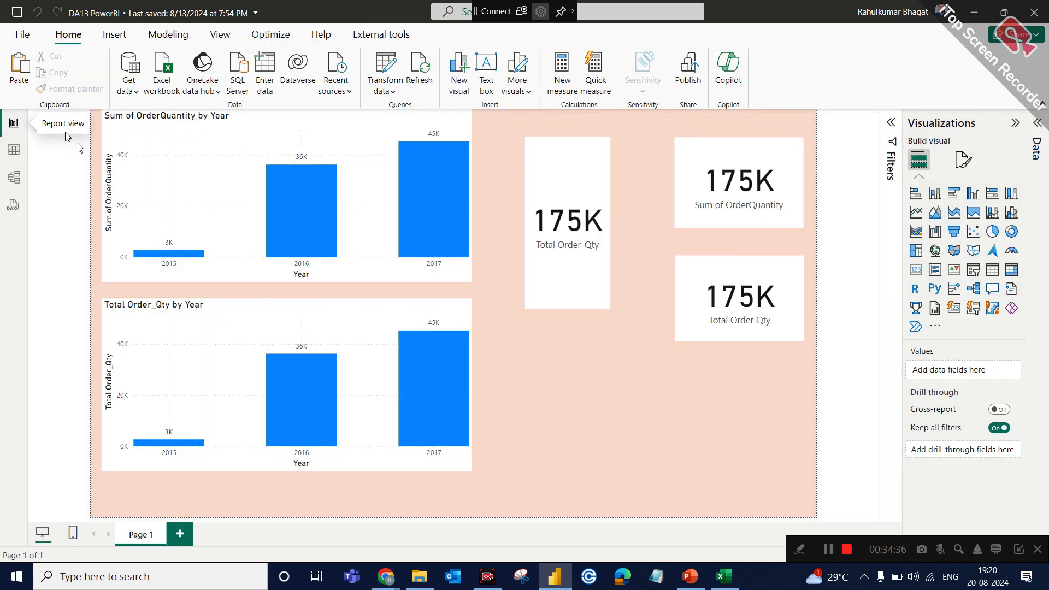
pyautogui.click(179, 535)
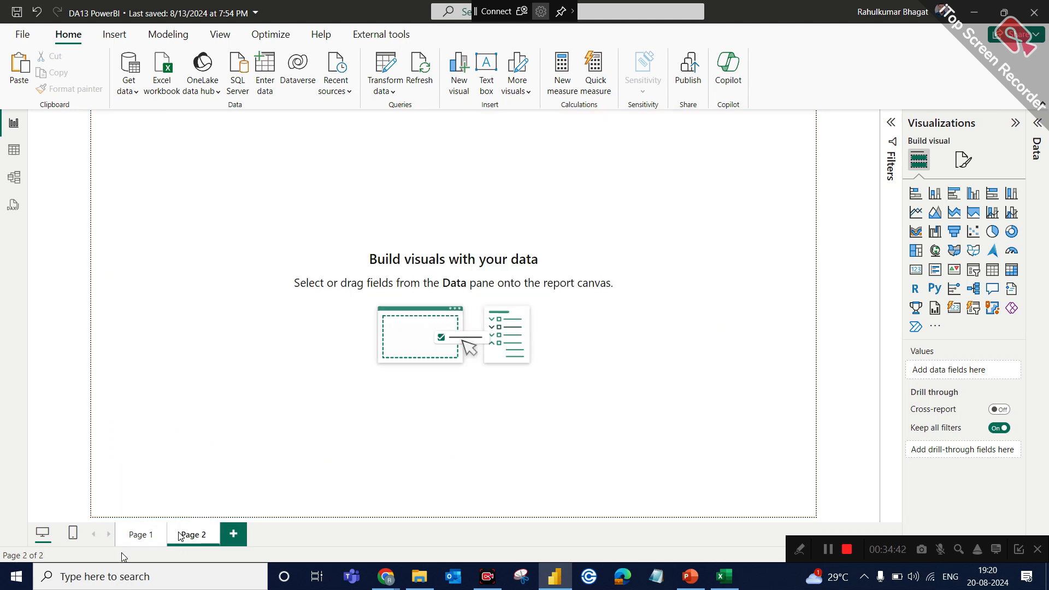
pyautogui.click(141, 547)
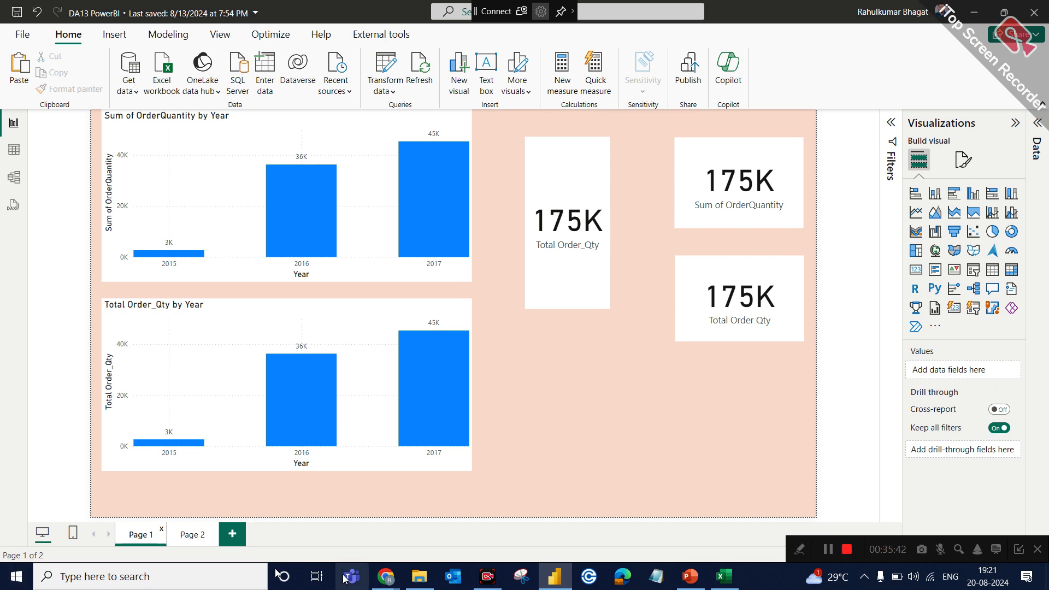
# Switch to the Google Meet call in Chrome, check the in-call messages, and close the chat
pyautogui.moveTo(386, 577)
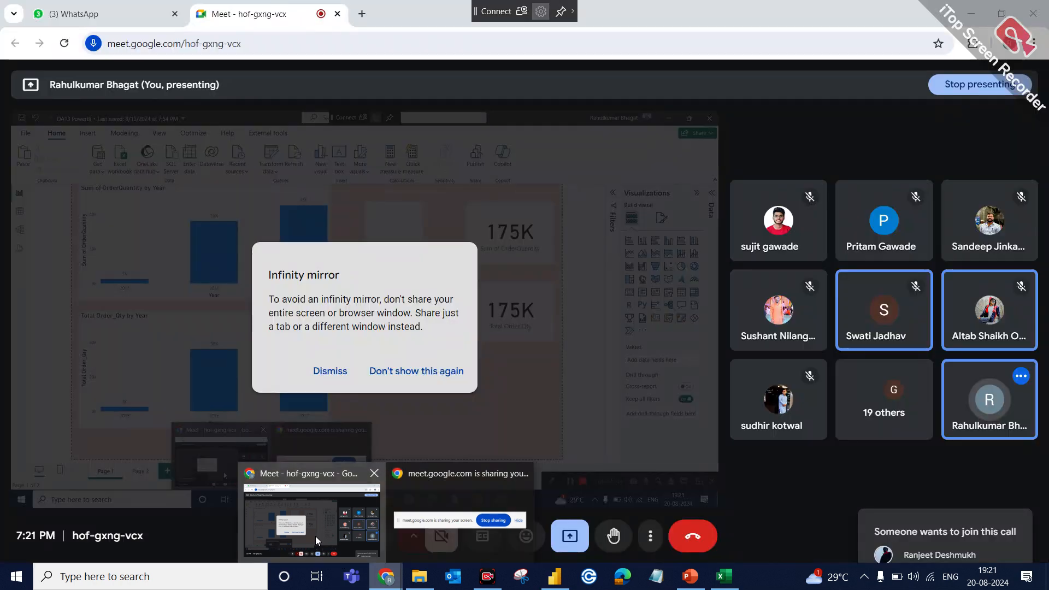
pyautogui.click(317, 541)
pyautogui.click(961, 491)
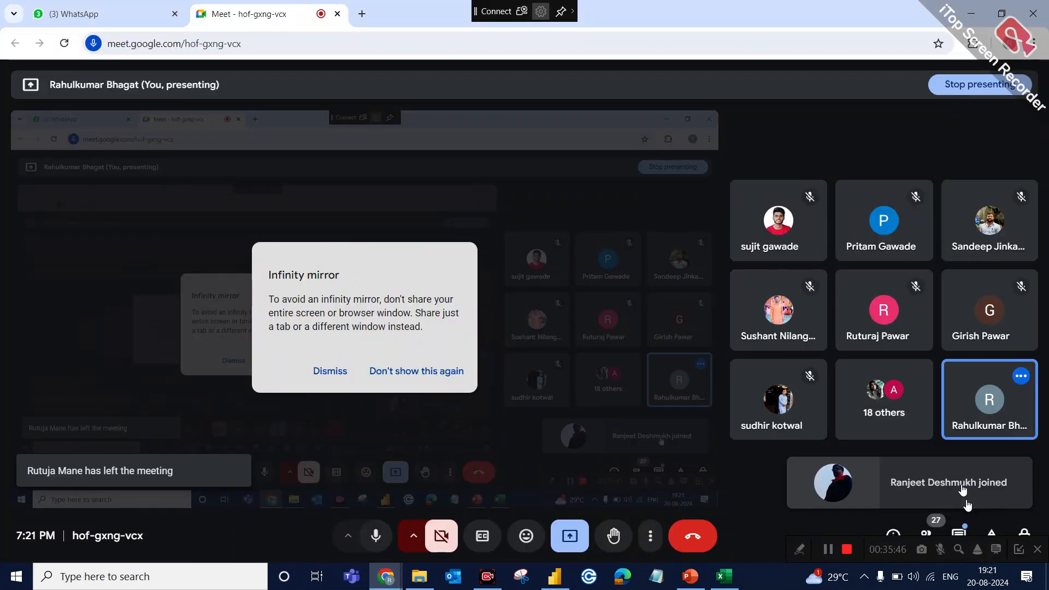
pyautogui.click(965, 530)
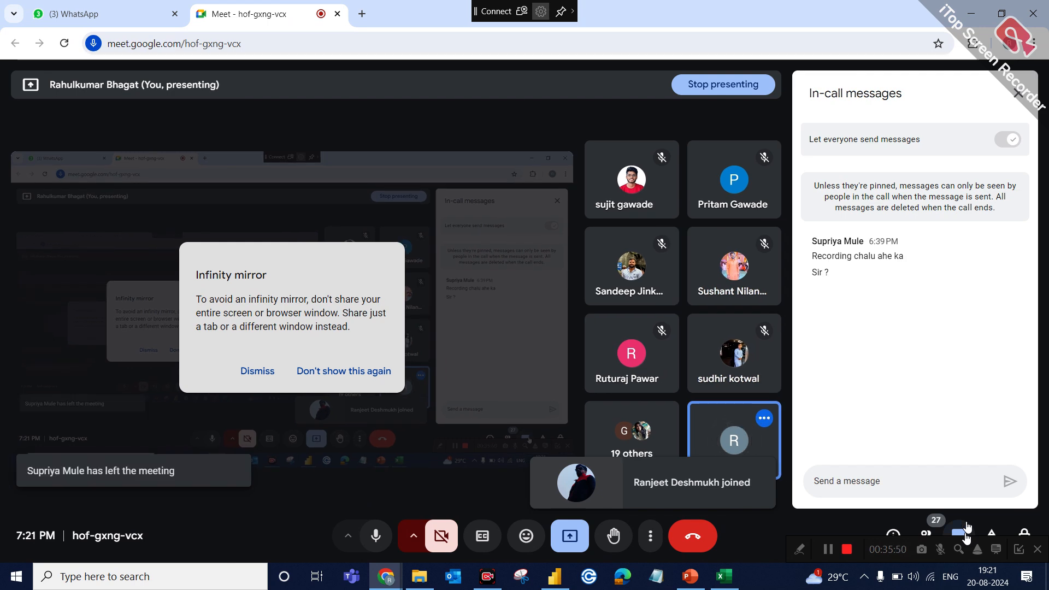
pyautogui.click(965, 529)
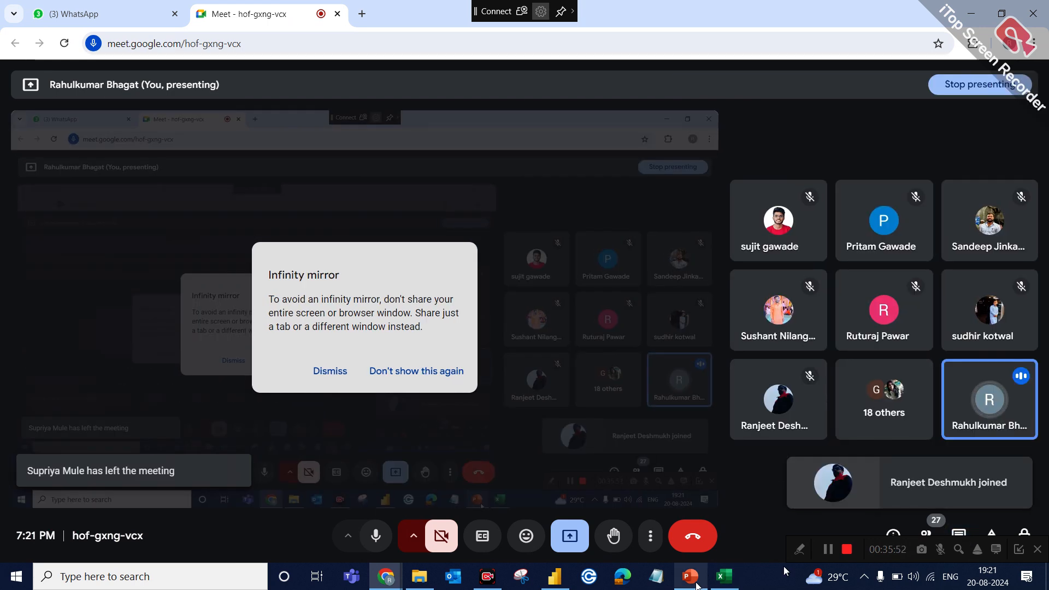
pyautogui.moveTo(697, 586)
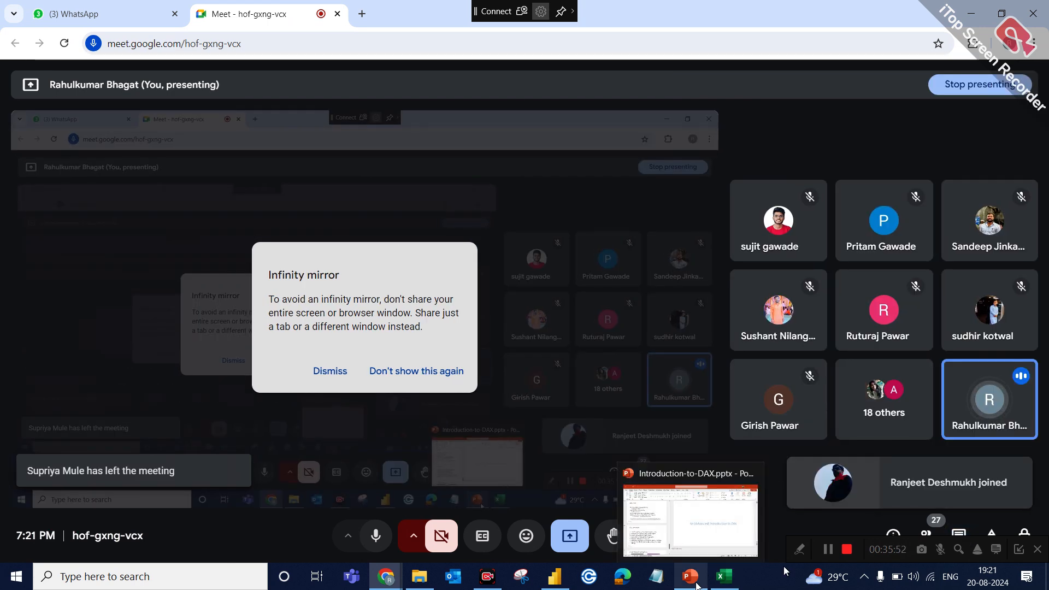
pyautogui.moveTo(401, 587)
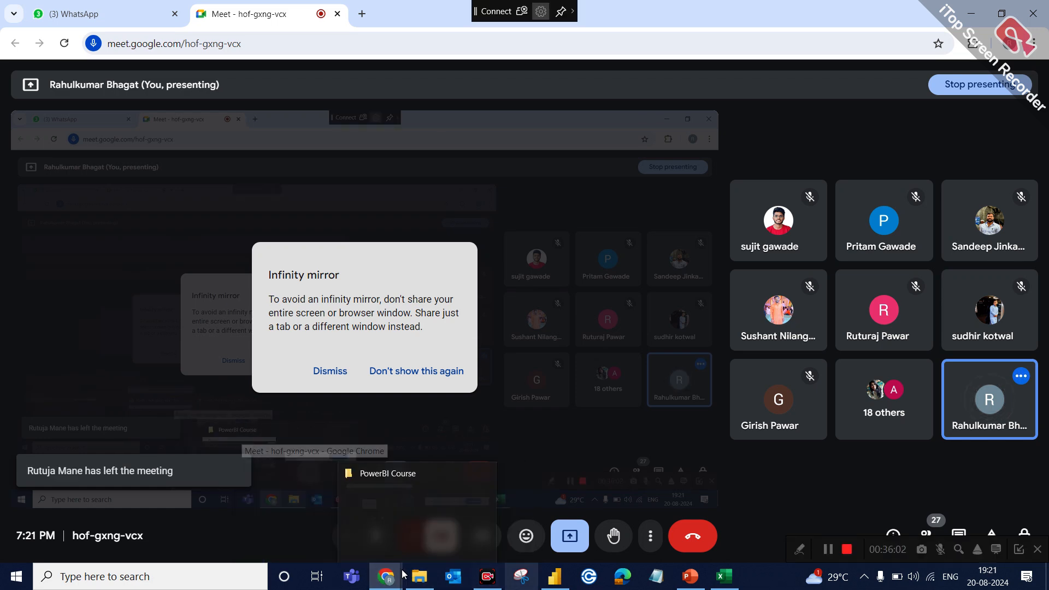
# Return to Power BI, collapse the Calculation and Customers field lists in Table view, and display the SalesFact table's data
pyautogui.click(401, 575)
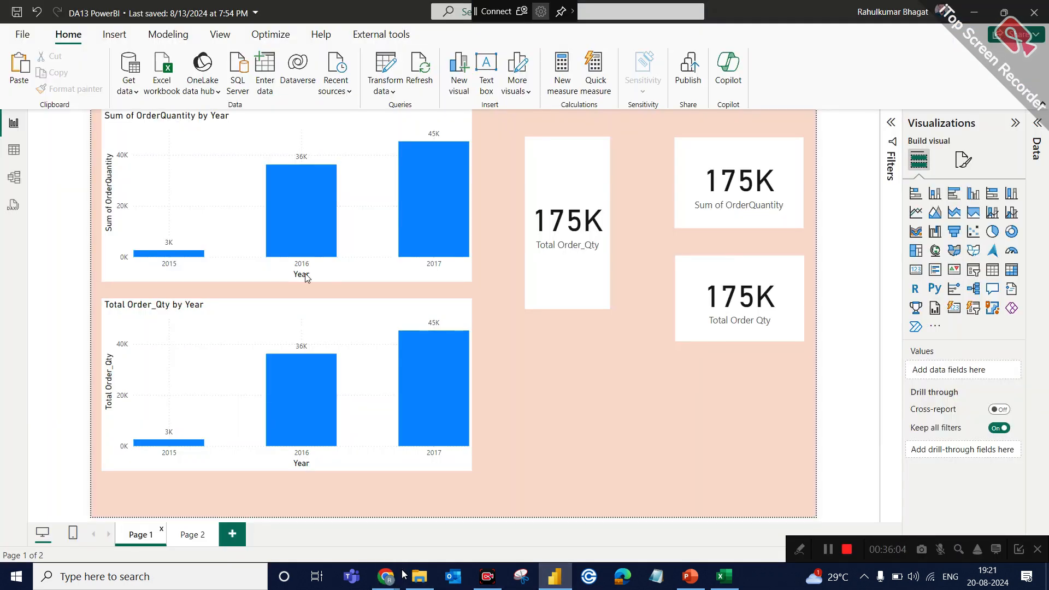
pyautogui.click(14, 151)
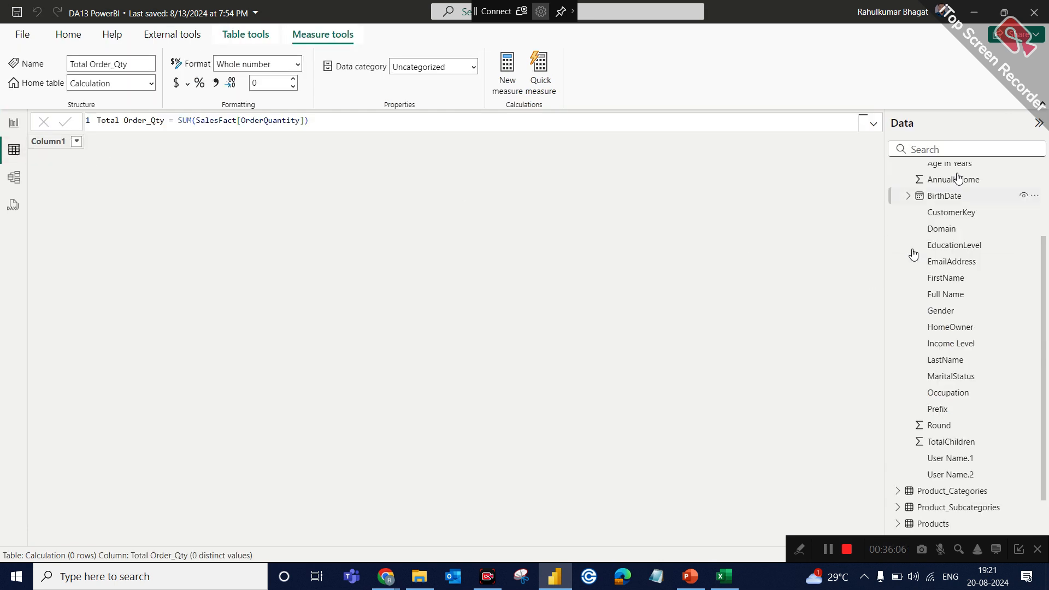
pyautogui.scroll(3, 1005, 195)
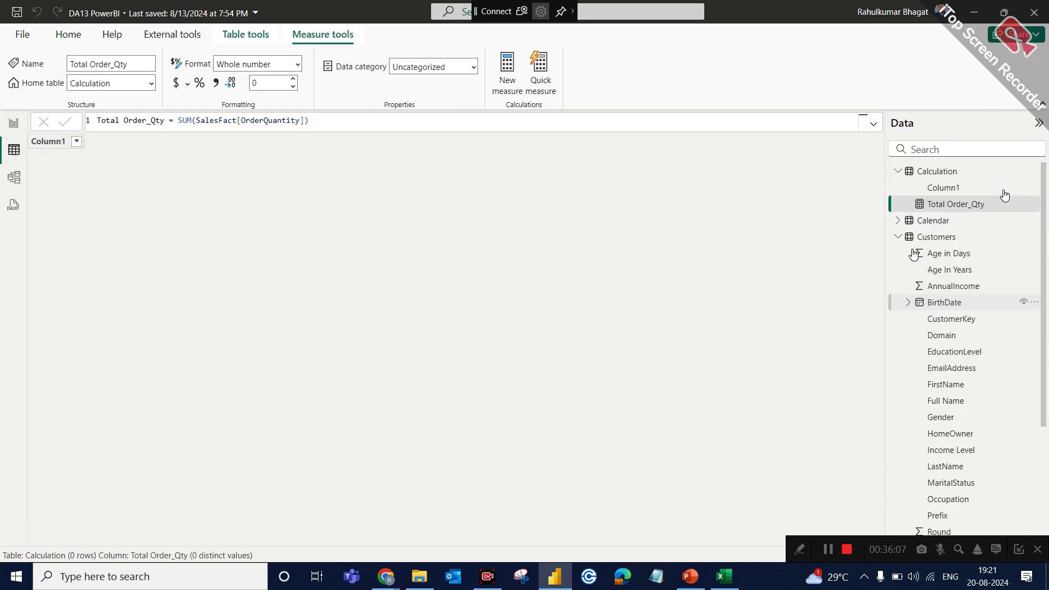
pyautogui.click(897, 172)
pyautogui.scroll(-3, 929, 437)
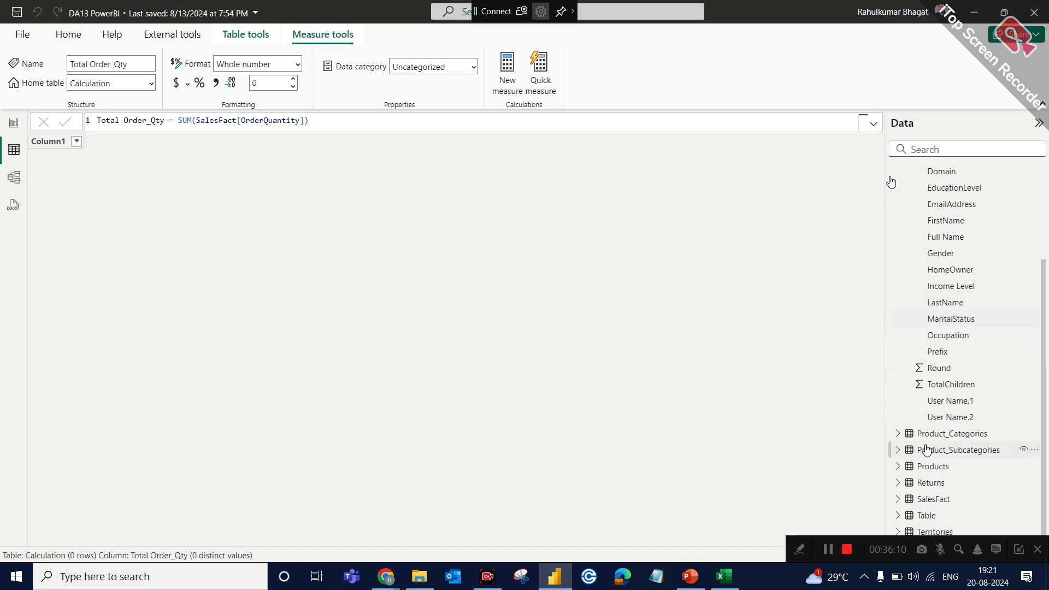
pyautogui.scroll(2, 940, 309)
pyautogui.scroll(1, 940, 309)
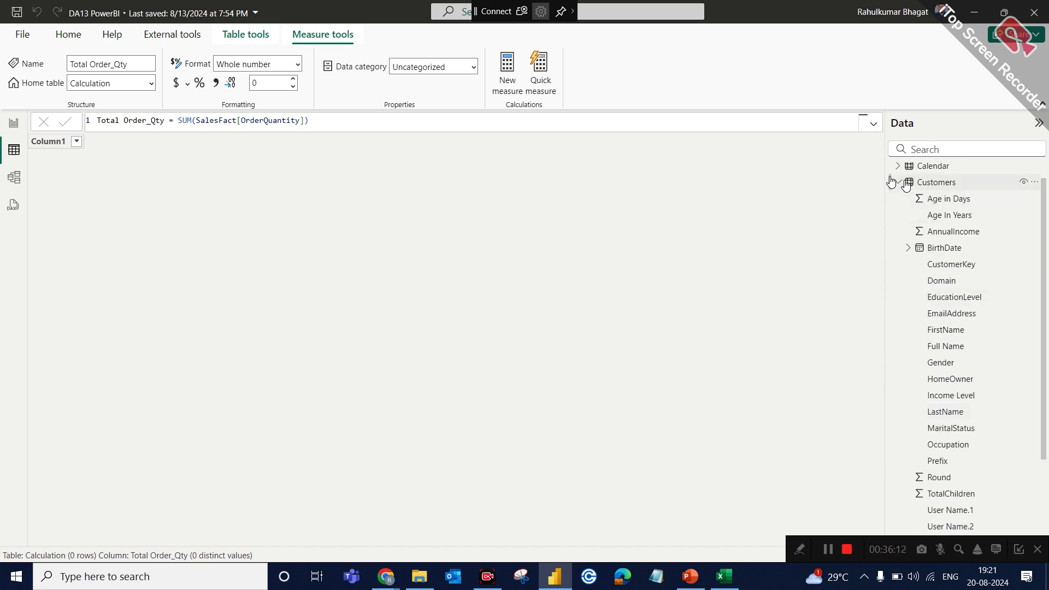
pyautogui.click(893, 182)
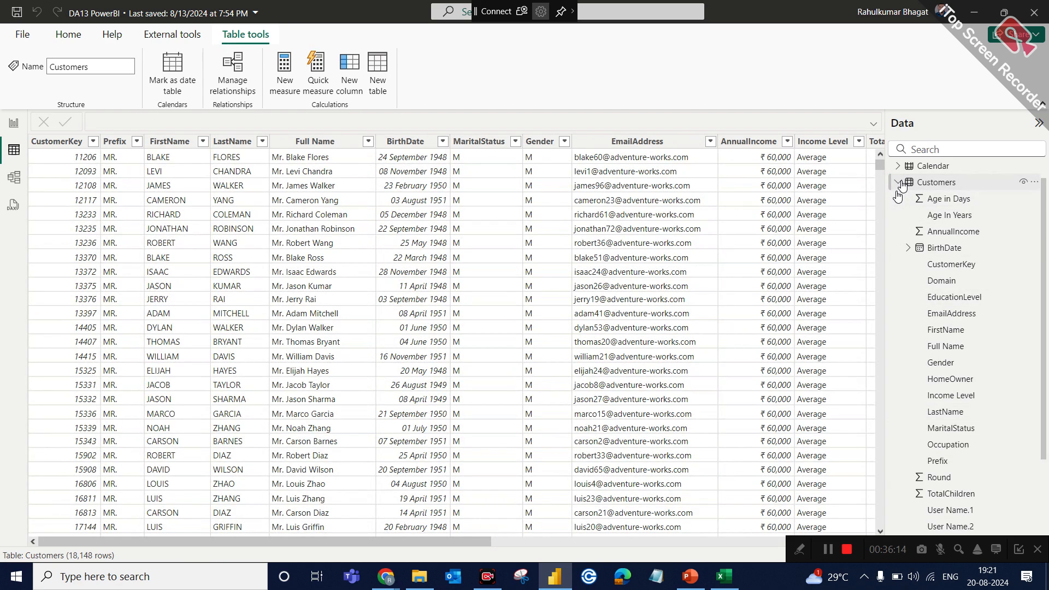
pyautogui.click(898, 182)
pyautogui.click(922, 289)
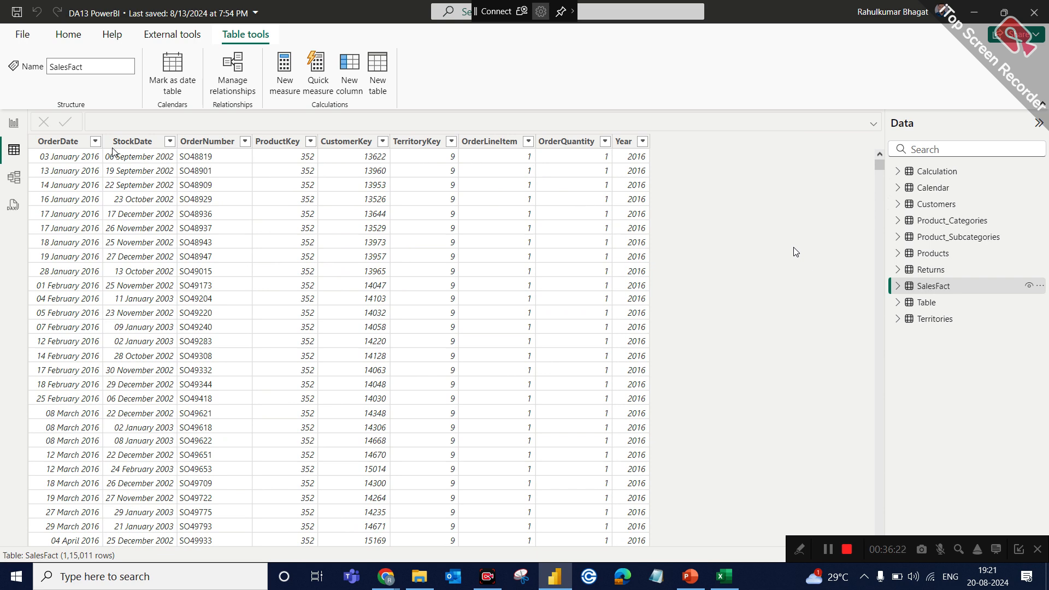
# Examine the OrderQuantity, OrderNumber and ProductKey columns in the SalesFact table
pyautogui.click(582, 151)
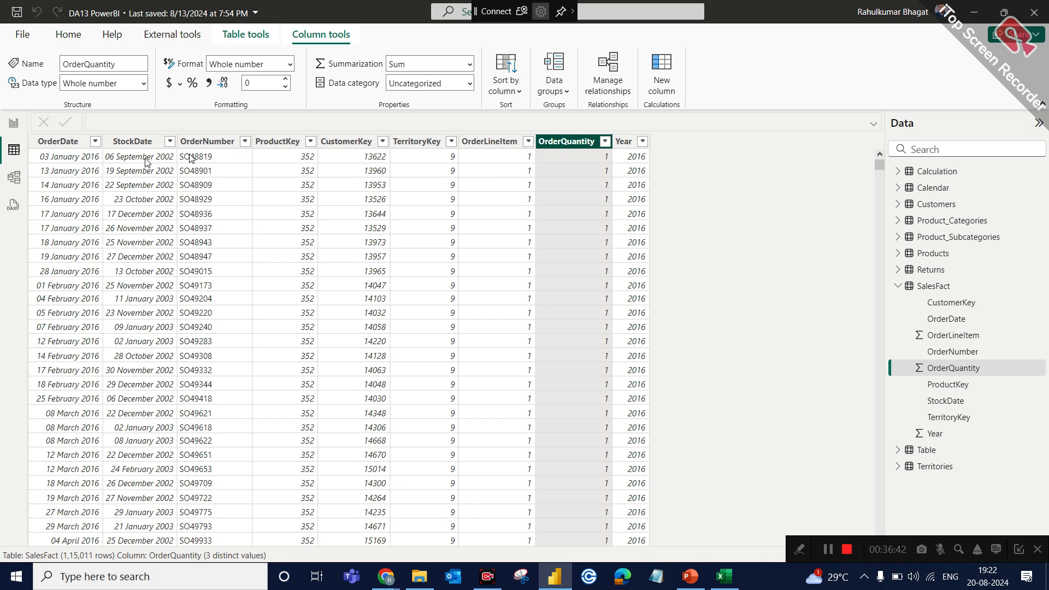
pyautogui.click(206, 143)
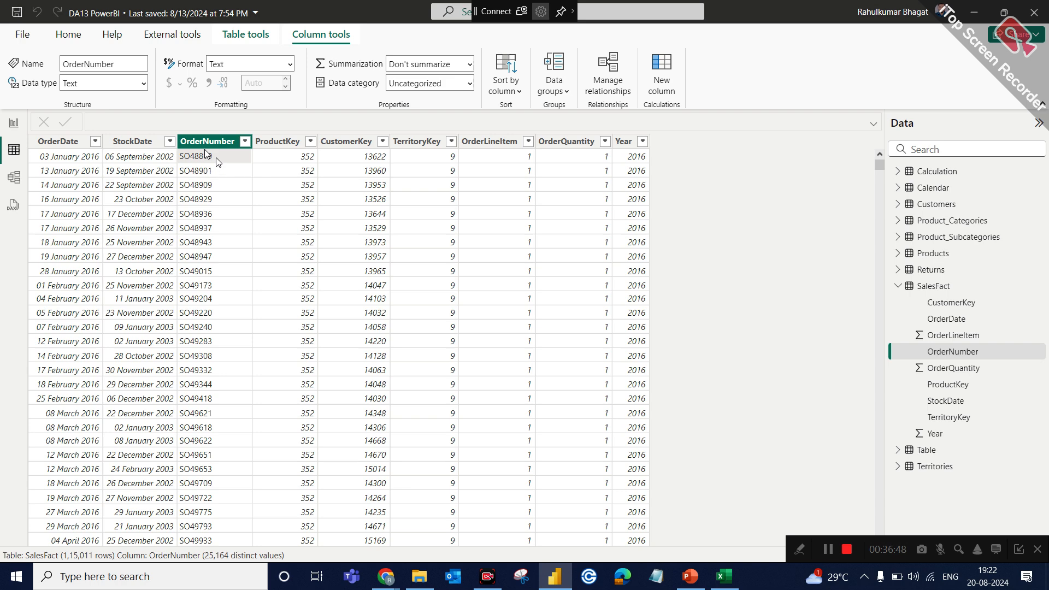
pyautogui.click(568, 147)
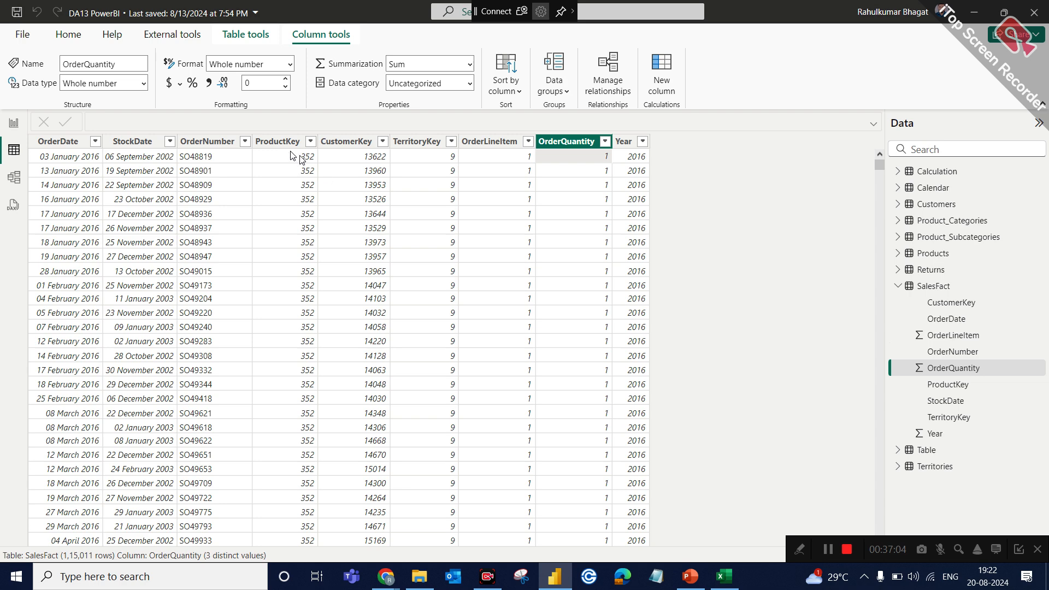
pyautogui.click(290, 155)
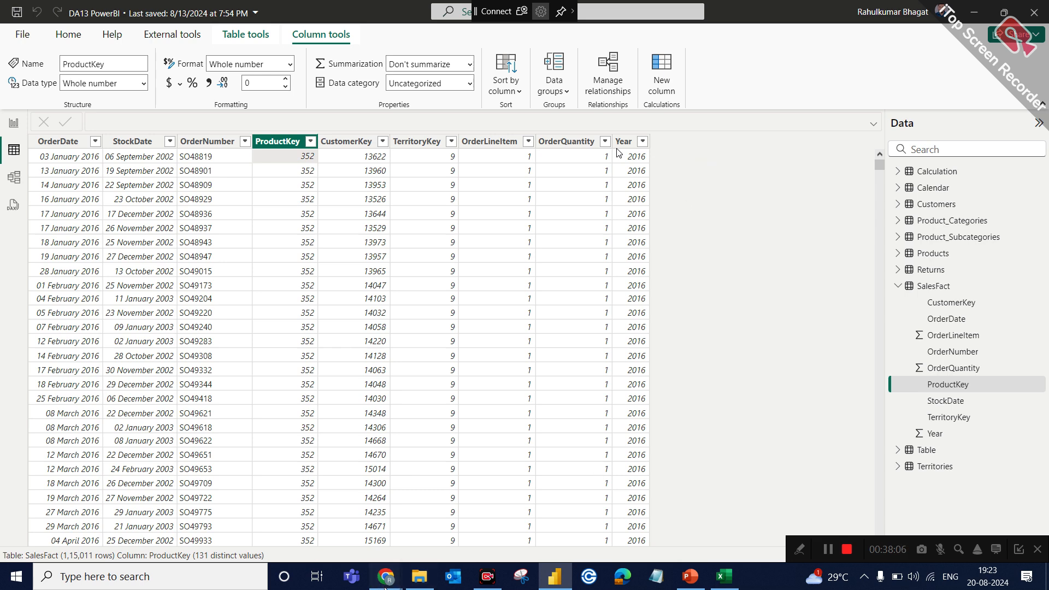
# Switch to the Google Meet call in Chrome and admit the participant waiting to join
pyautogui.moveTo(386, 577)
pyautogui.click(328, 524)
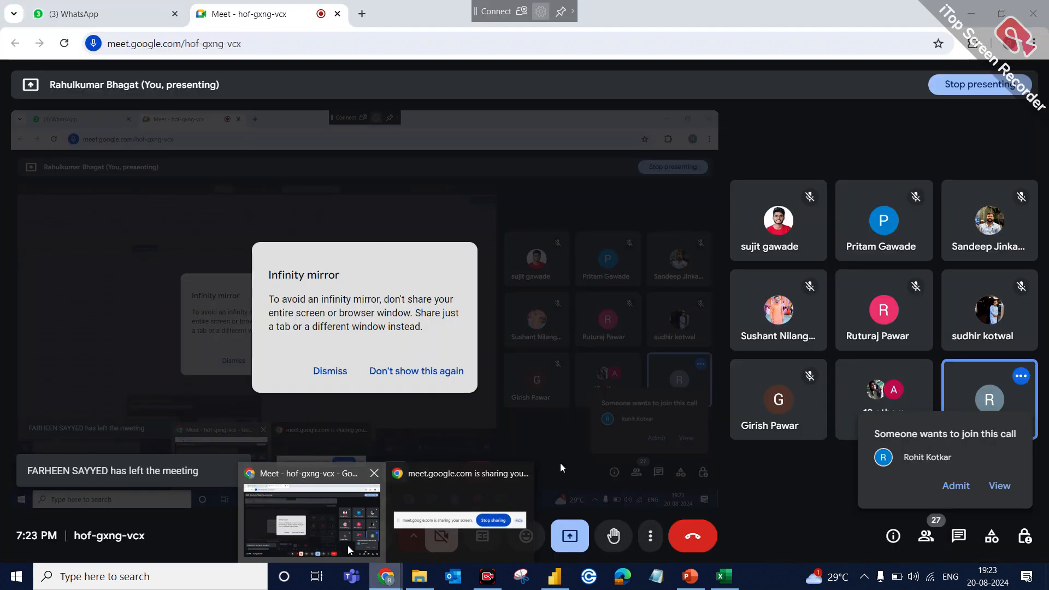
pyautogui.click(954, 486)
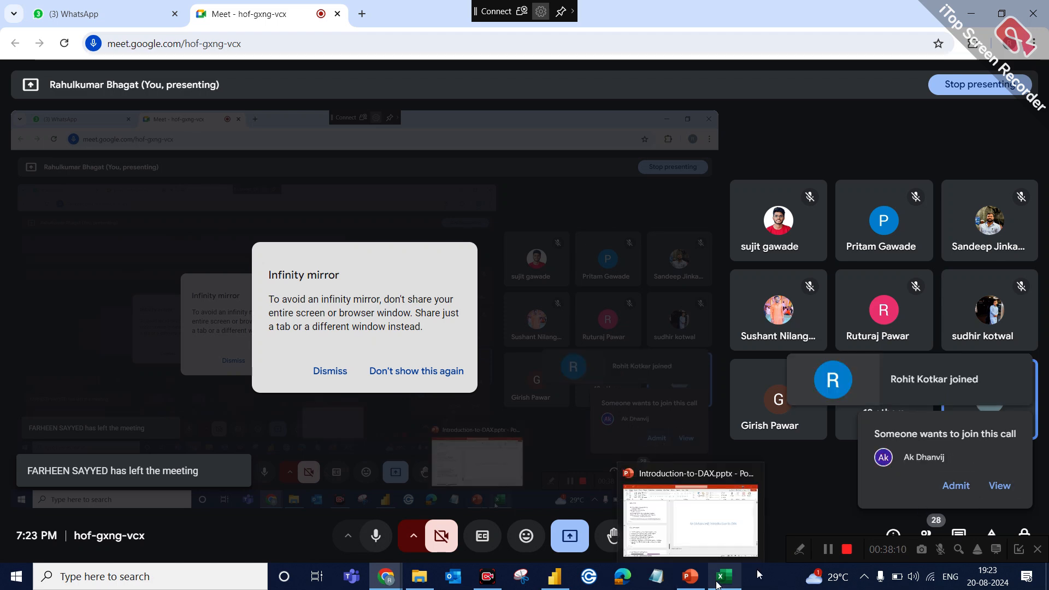
# Look briefly at the open Excel workbook and the Introduction-to-DAX presentation, and return to Power BI
pyautogui.click(717, 584)
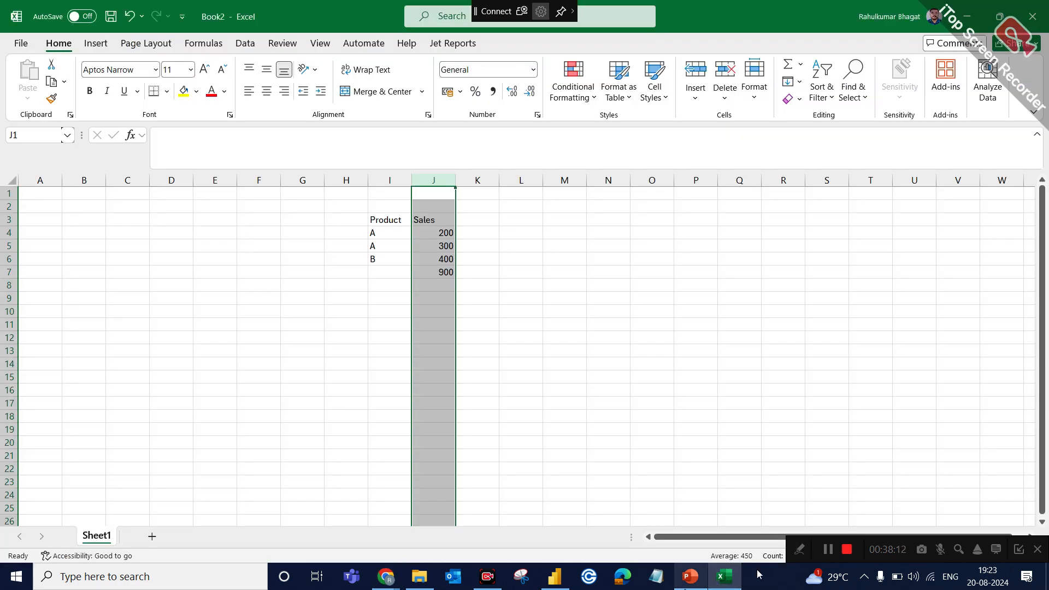
pyautogui.click(684, 586)
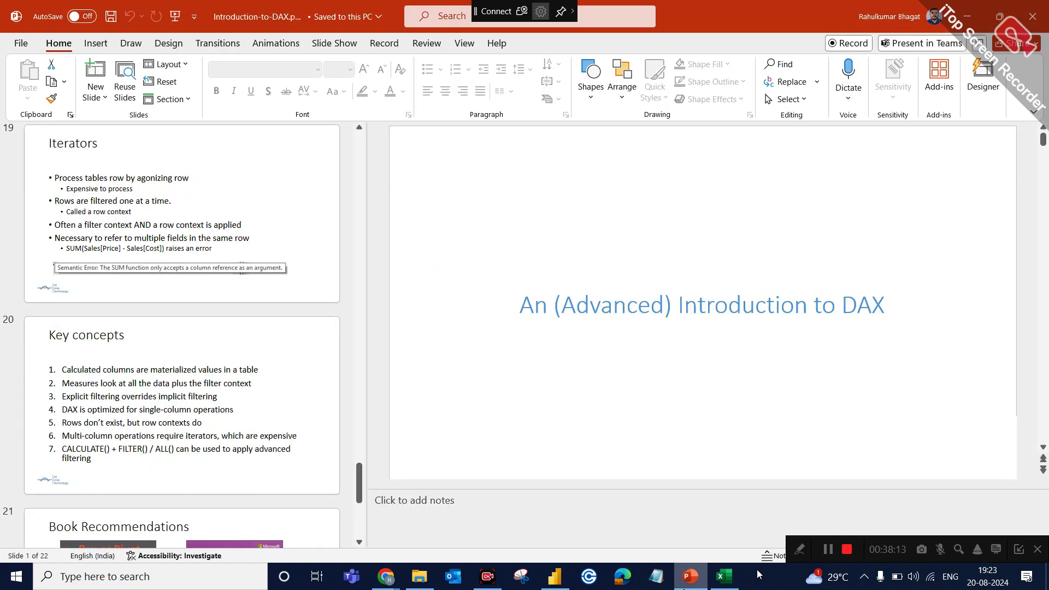
pyautogui.click(561, 581)
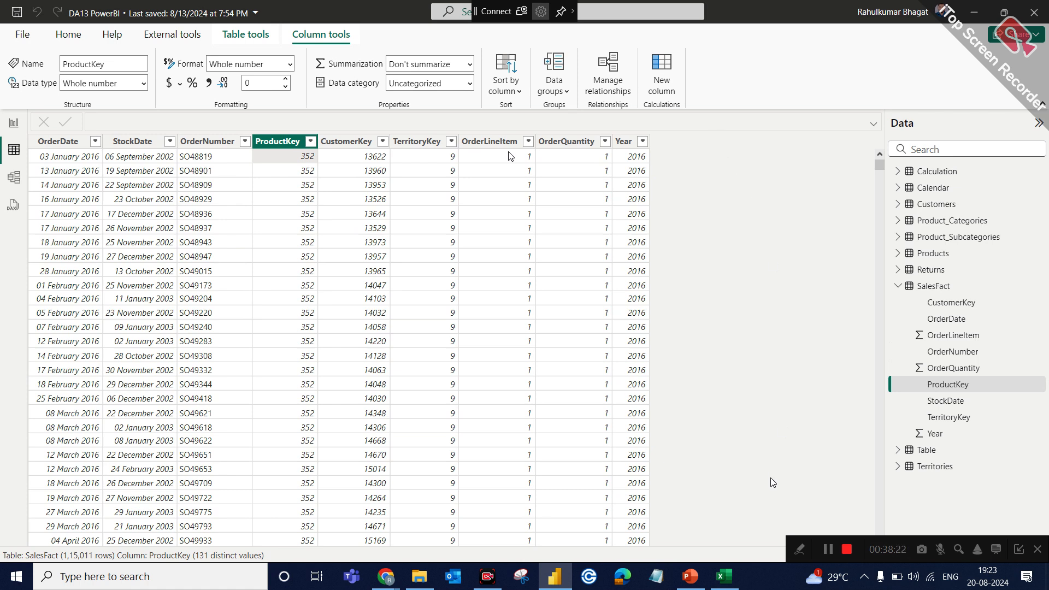
# Examine the SalesFact and Products tables and their relationship in Model view
pyautogui.click(14, 177)
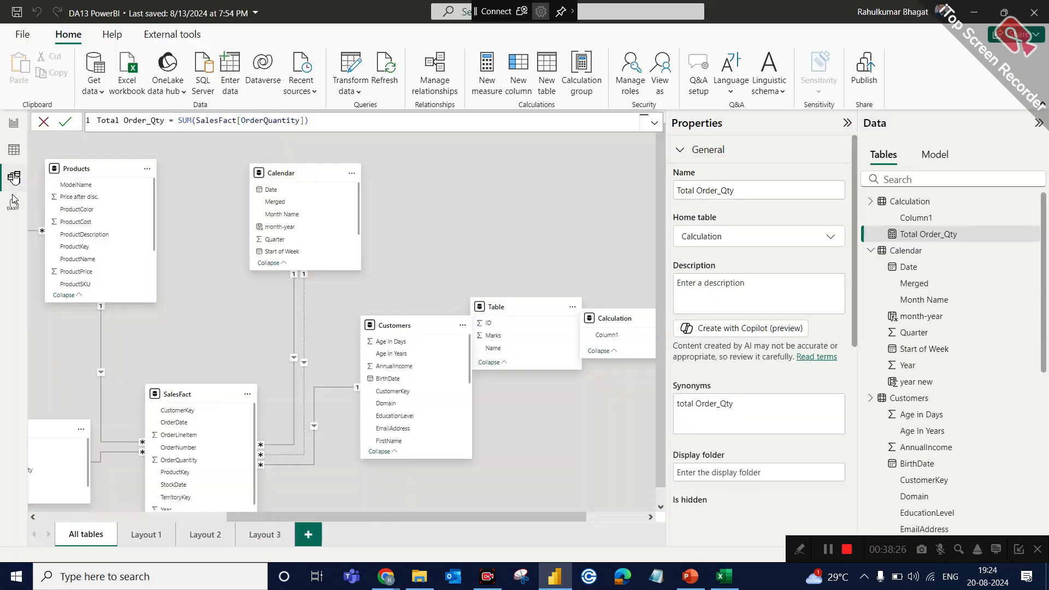
pyautogui.scroll(-1, 344, 394)
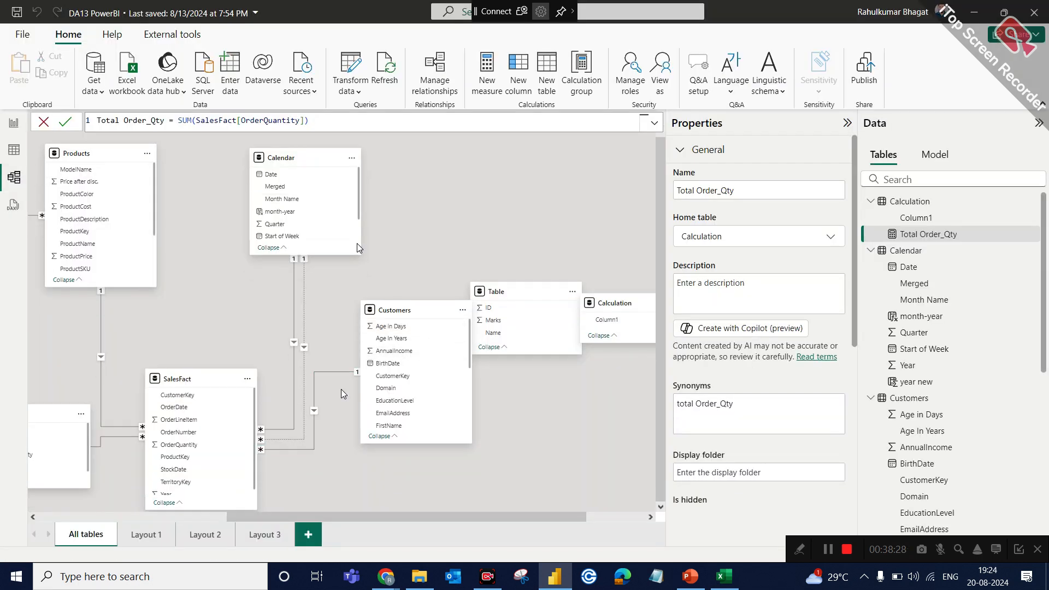
pyautogui.click(169, 376)
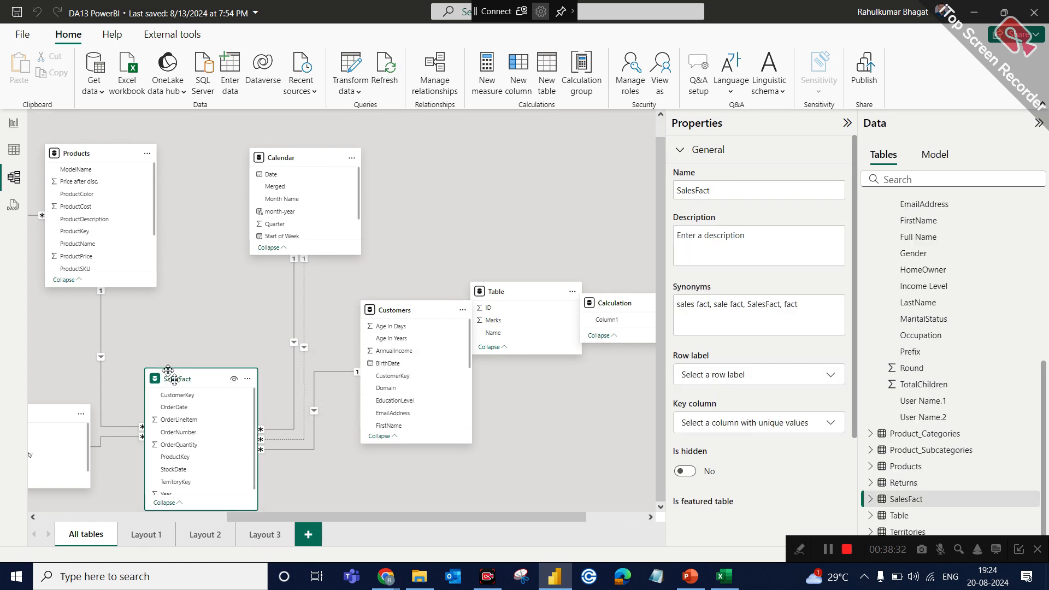
pyautogui.click(80, 148)
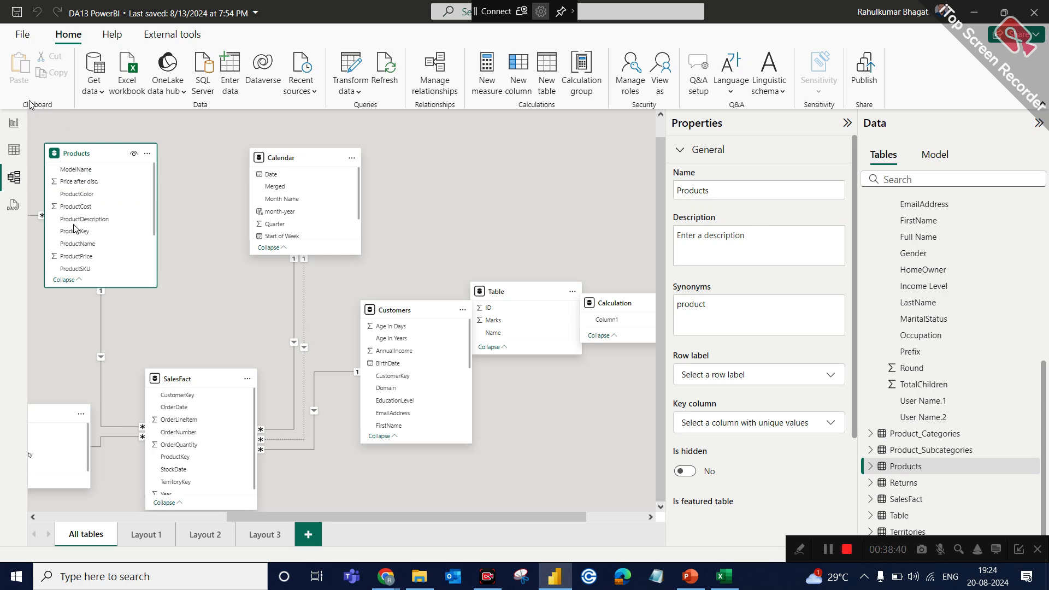
# Display the Products table's data in Table view and inspect its ProductPrice column
pyautogui.click(15, 147)
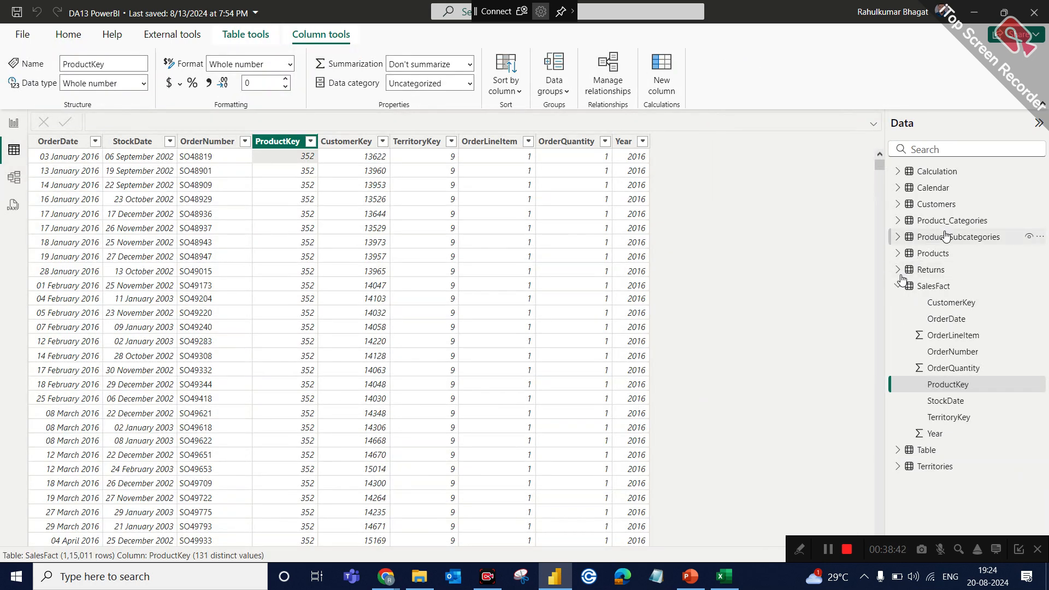
pyautogui.click(934, 257)
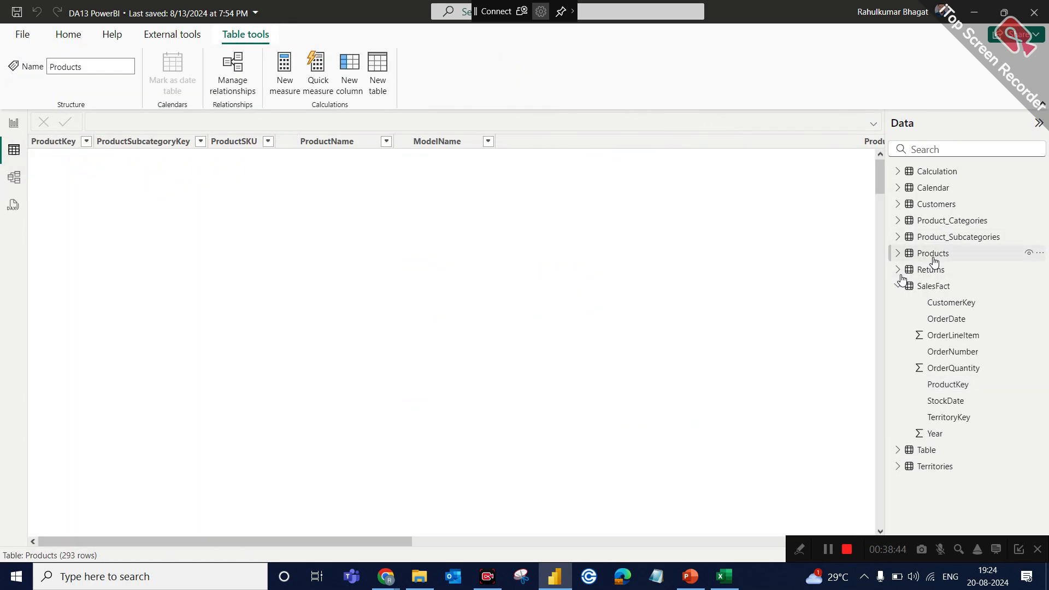
pyautogui.hscroll(10, 435, 306)
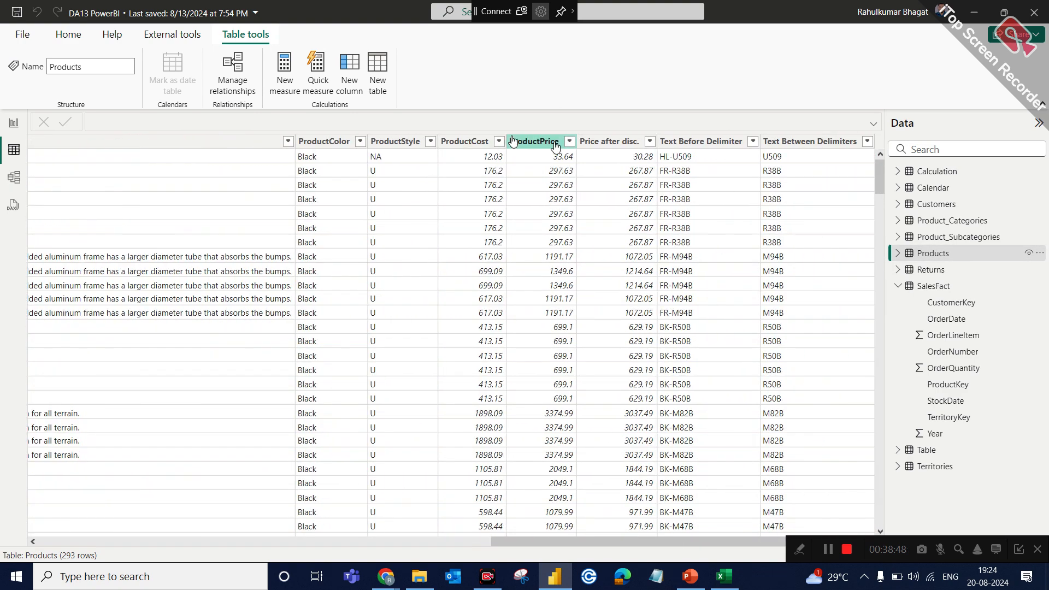
pyautogui.click(542, 145)
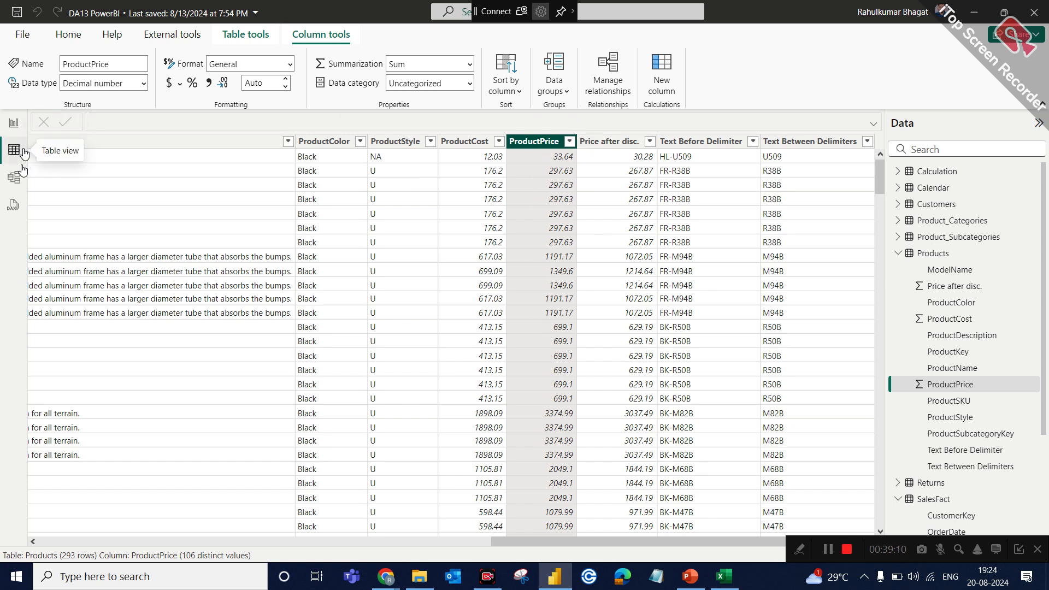
# Review in Model view how SalesFact links to Products
pyautogui.click(14, 122)
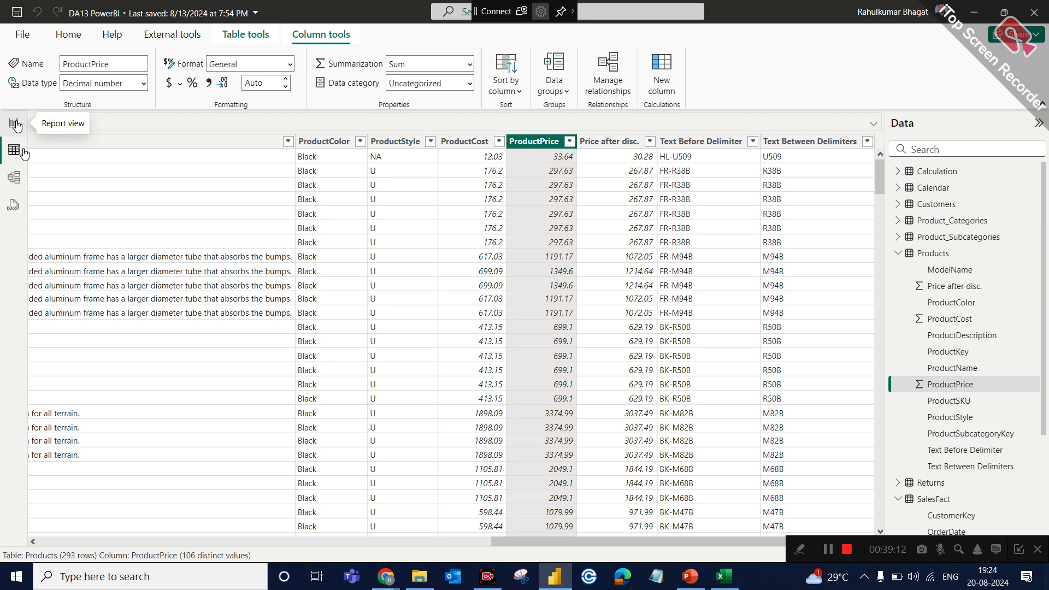
pyautogui.click(14, 177)
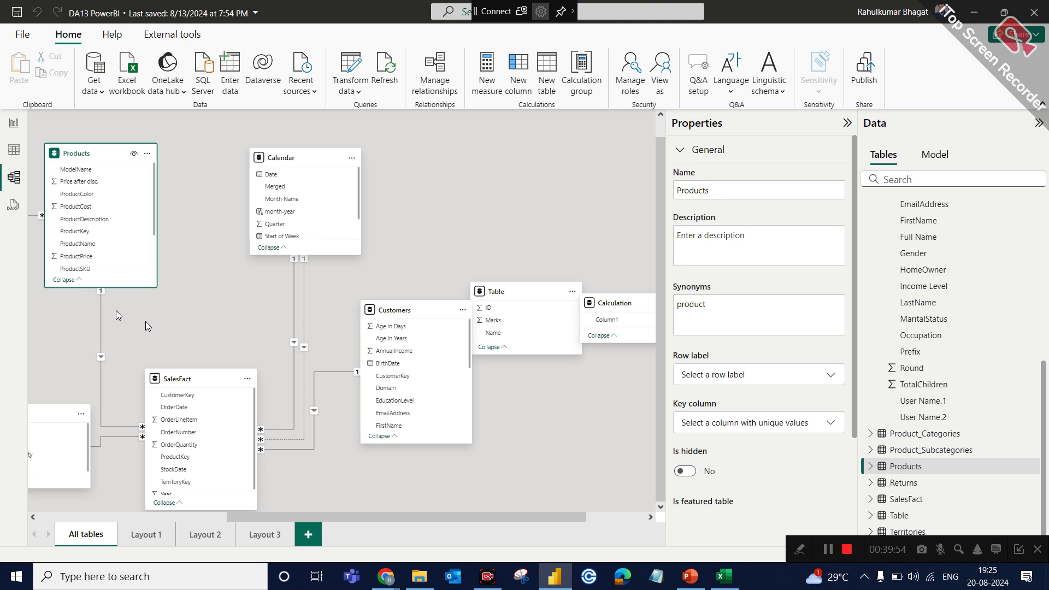
pyautogui.click(177, 377)
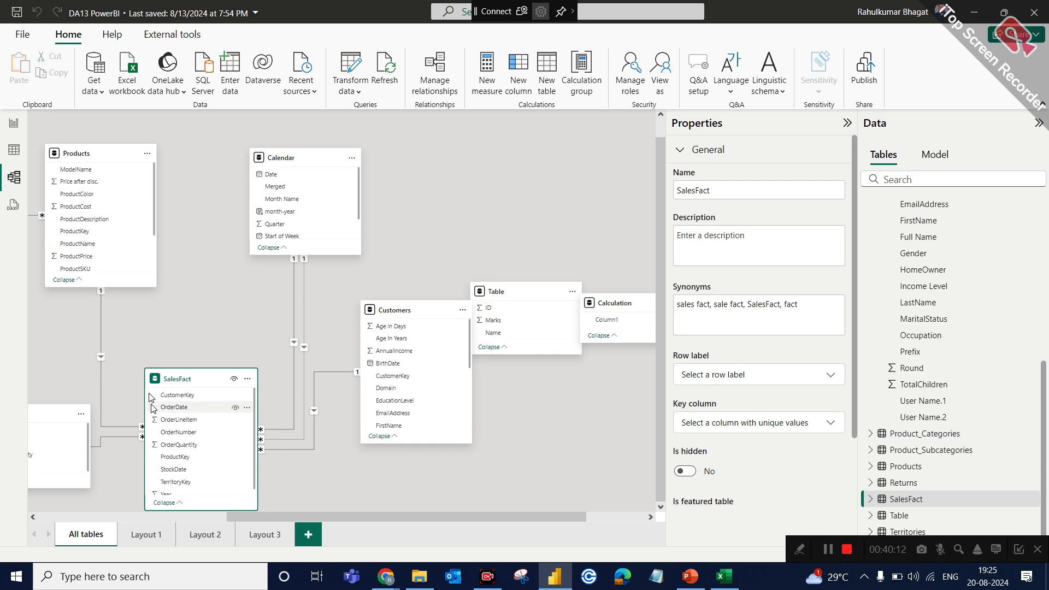
# Go back to Table view, collapse the Products field list, and display the SalesFact table's data
pyautogui.click(14, 151)
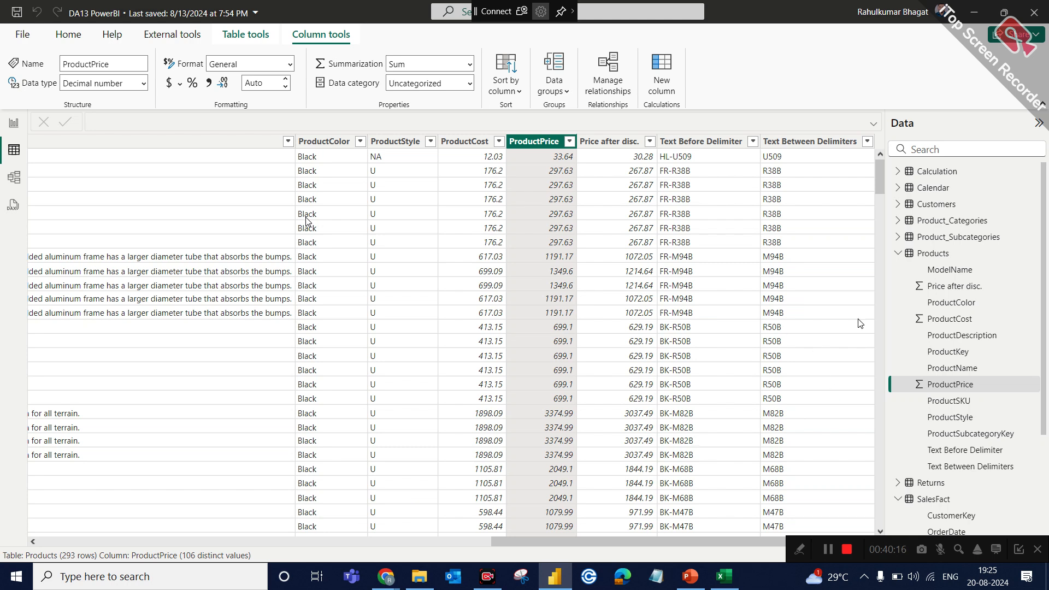
pyautogui.click(898, 253)
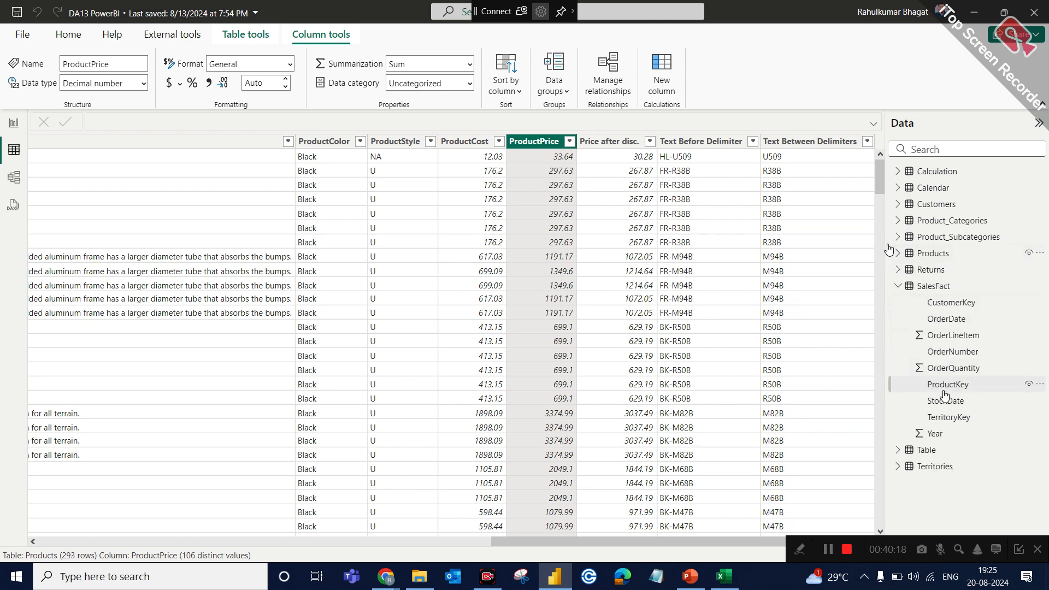
pyautogui.click(949, 289)
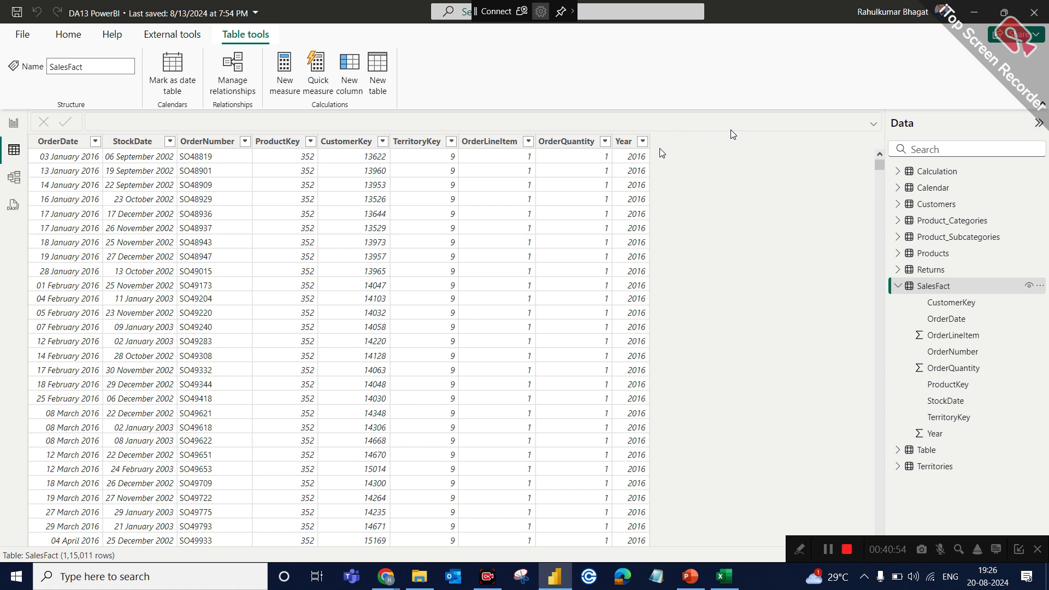
# Add a calculated column to SalesFact with the formula Product Price = RELATED(Products[ProductPrice])
pyautogui.click(355, 95)
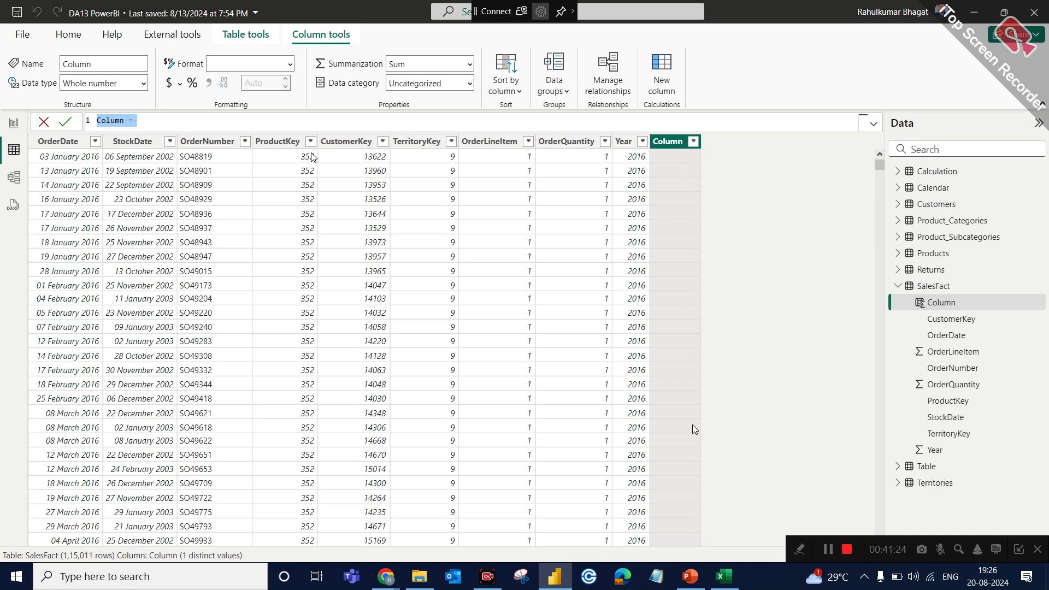
pyautogui.press('BackSpace')
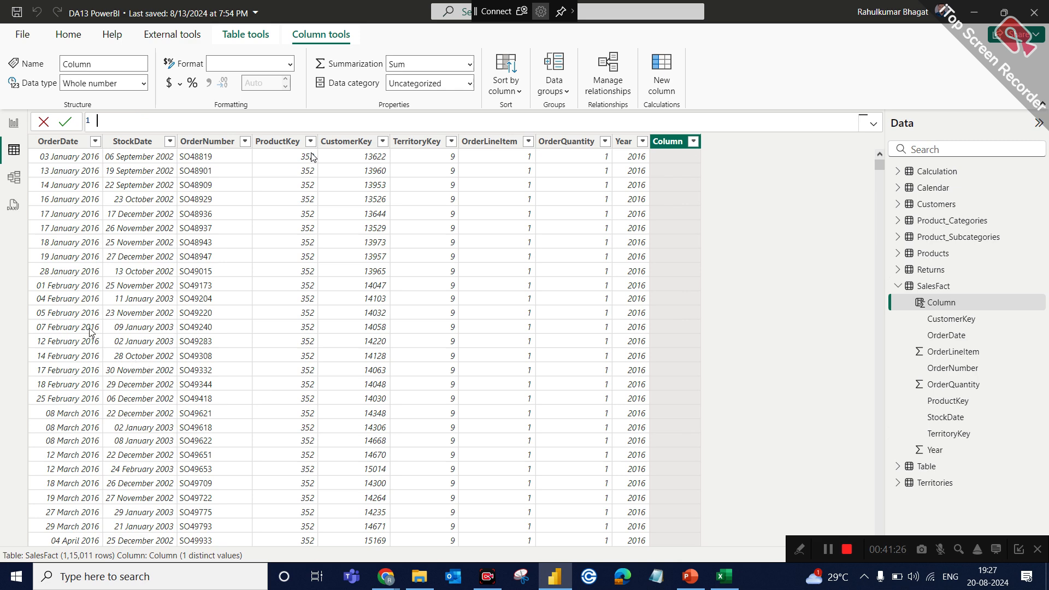
pyautogui.write('Product Price = rela')
pyautogui.press('Tab')
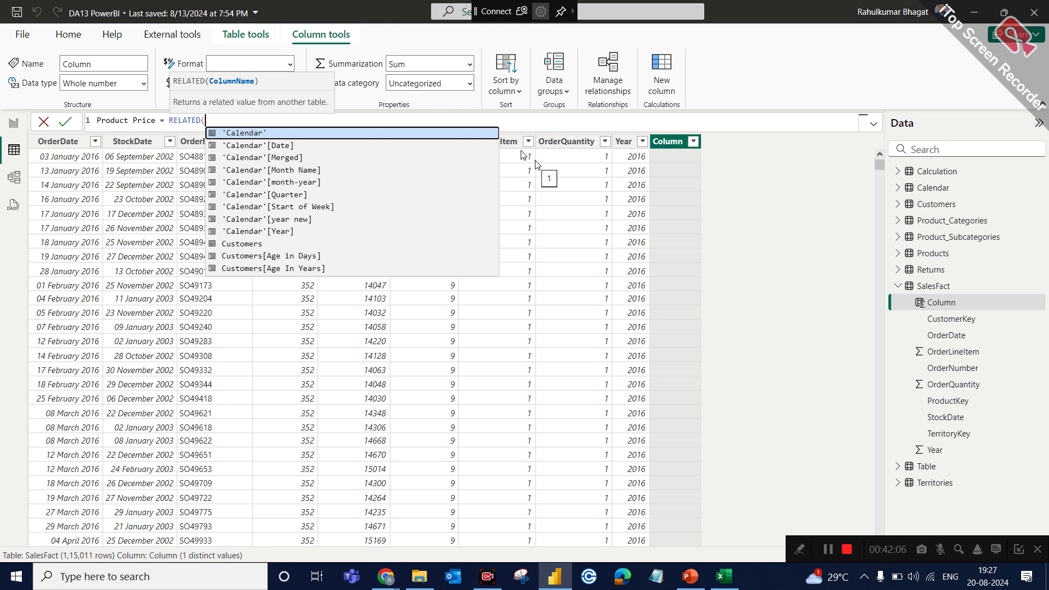
pyautogui.scroll(-1, 303, 218)
pyautogui.scroll(-5, 304, 218)
pyautogui.scroll(-6, 241, 208)
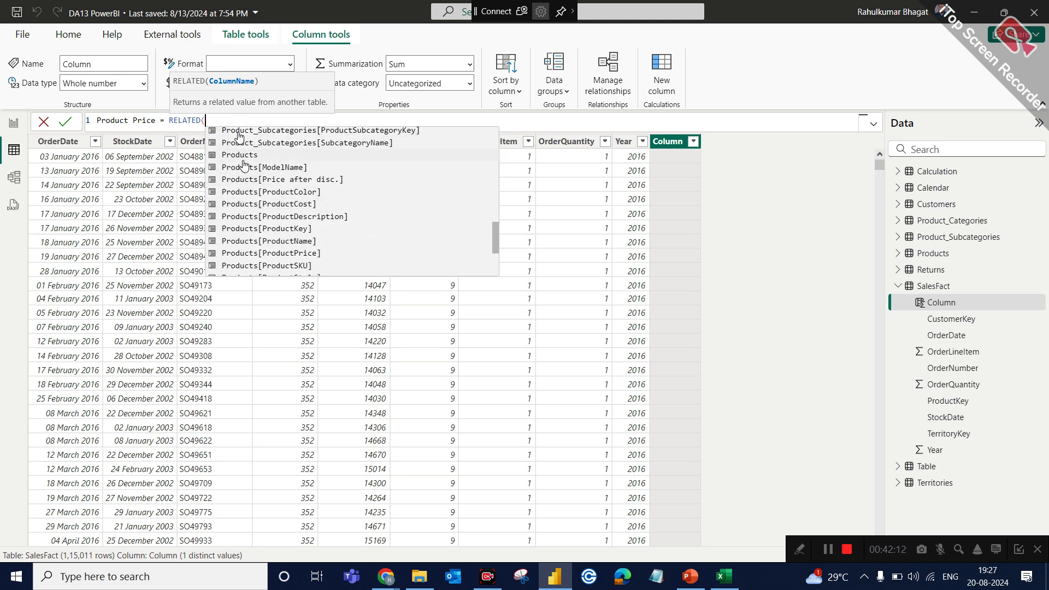
pyautogui.scroll(-2, 263, 165)
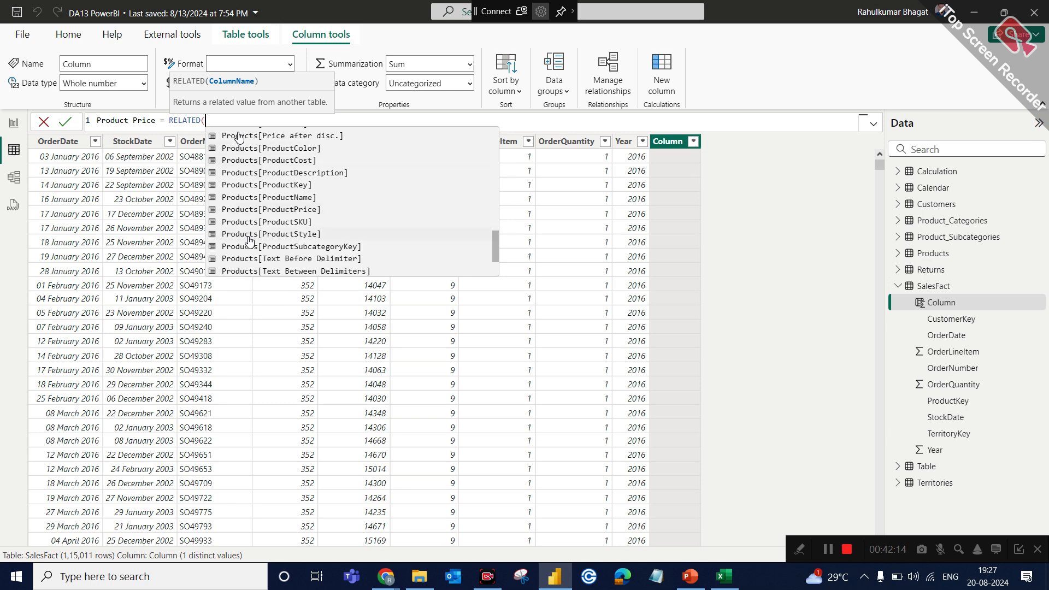
pyautogui.scroll(-2, 249, 242)
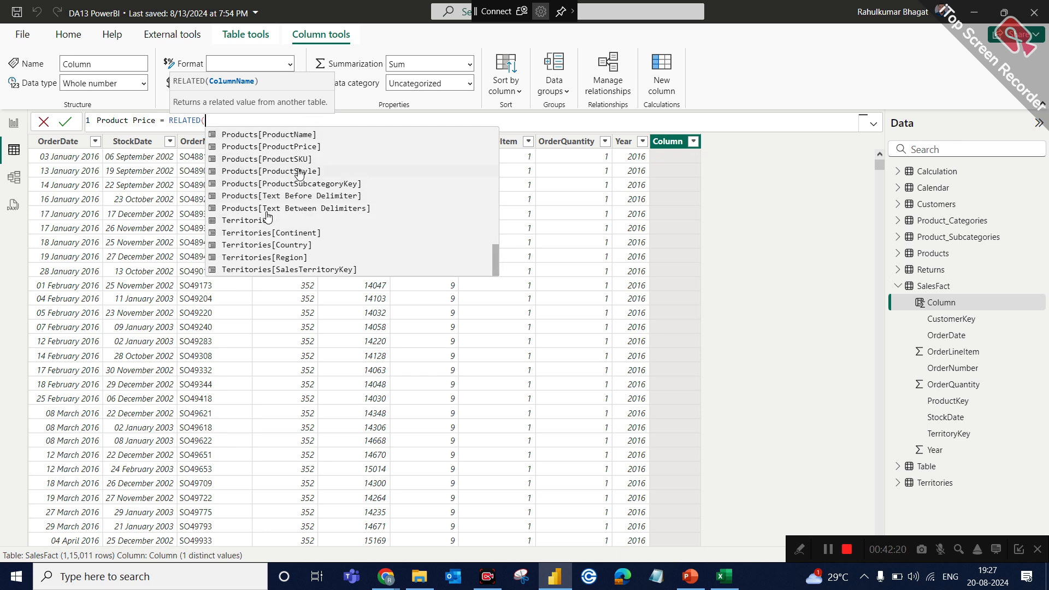
pyautogui.scroll(2, 299, 173)
pyautogui.scroll(1, 276, 161)
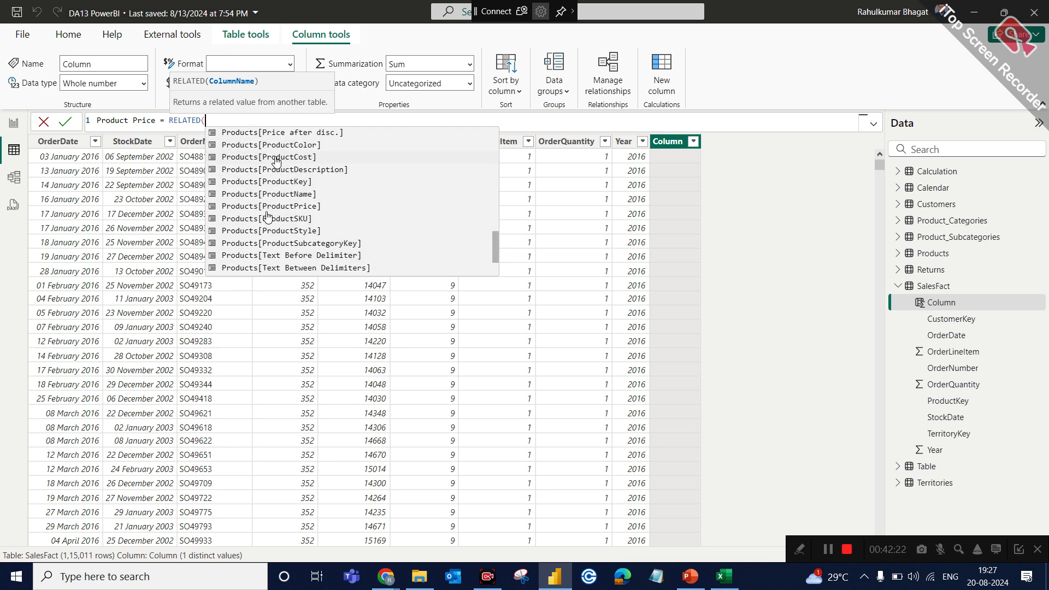
pyautogui.click(281, 207)
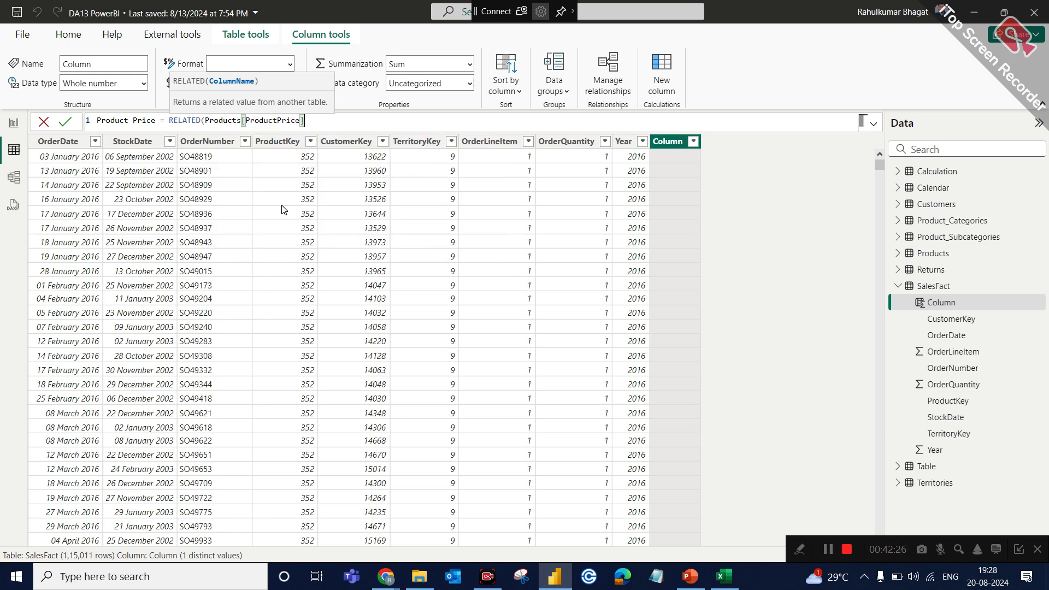
pyautogui.write(')')
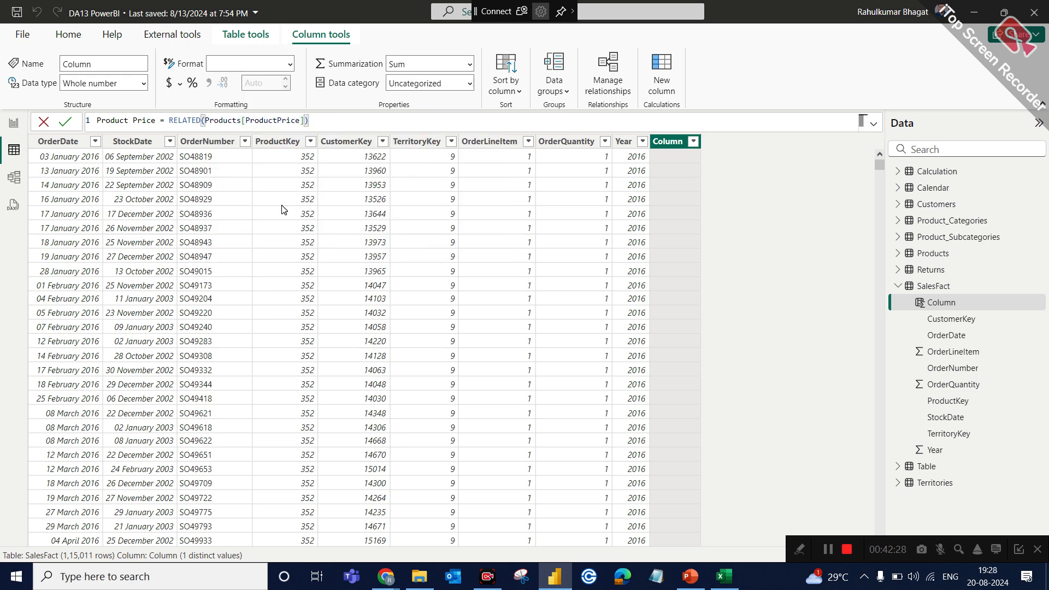
pyautogui.press('Return')
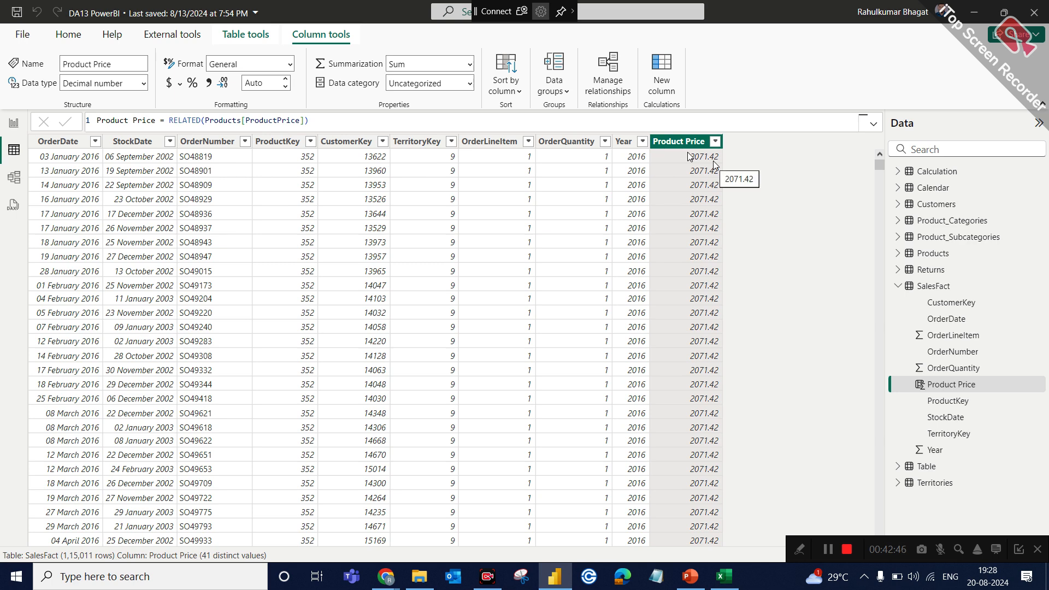
# Filter the Products table to rows where ProductKey equals 352 and check that product's ProductPrice
pyautogui.click(935, 253)
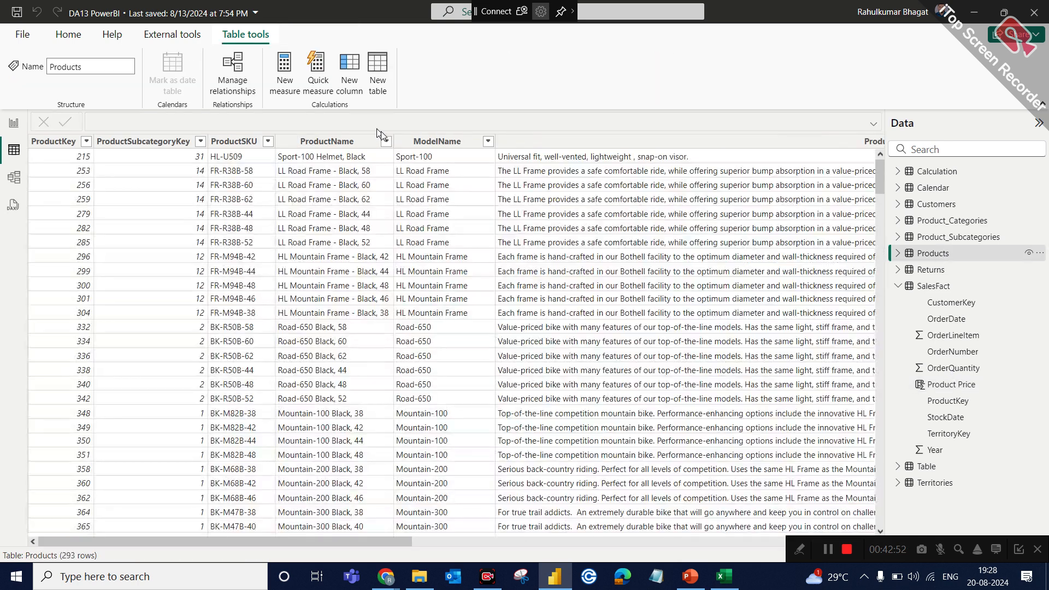
pyautogui.click(80, 142)
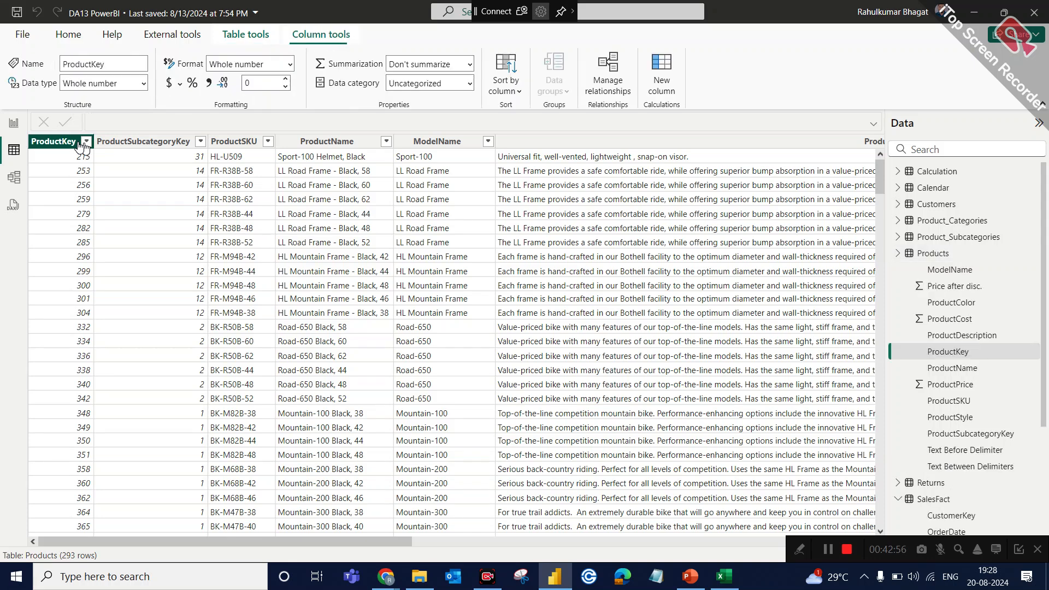
pyautogui.click(86, 141)
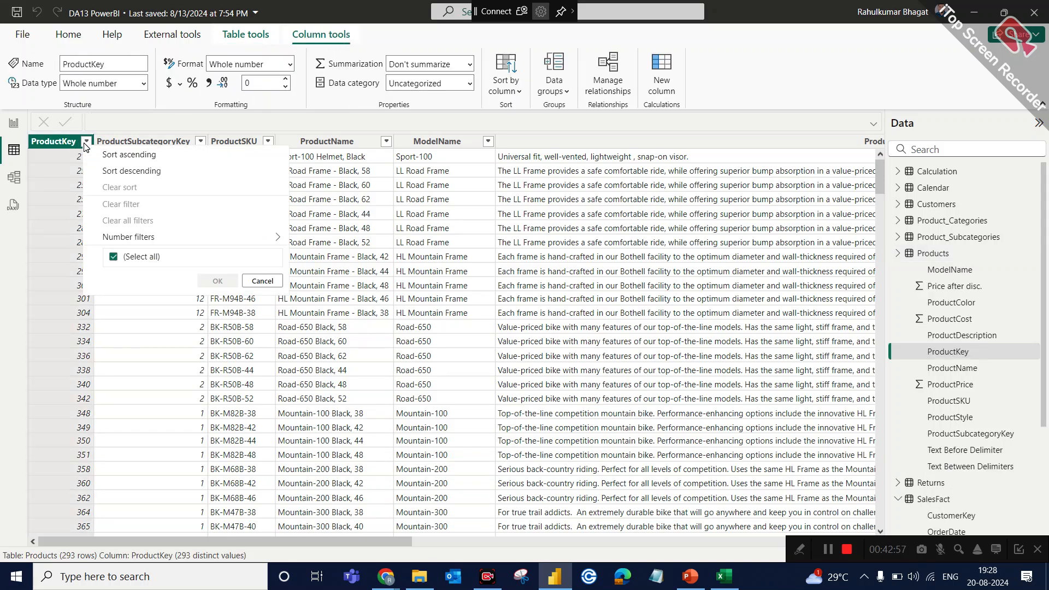
pyautogui.click(114, 256)
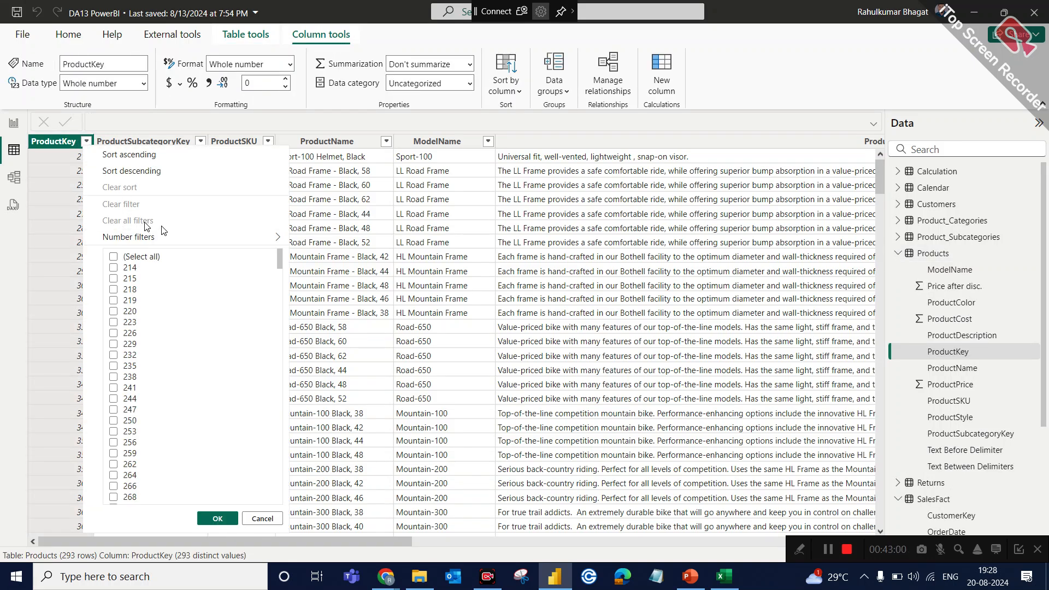
pyautogui.moveTo(167, 236)
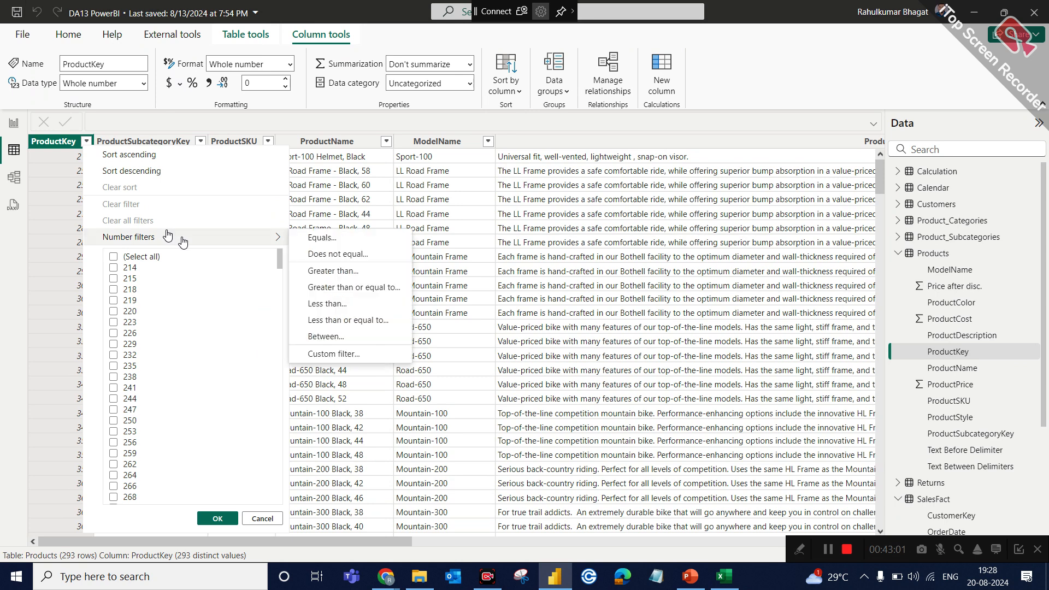
pyautogui.click(337, 237)
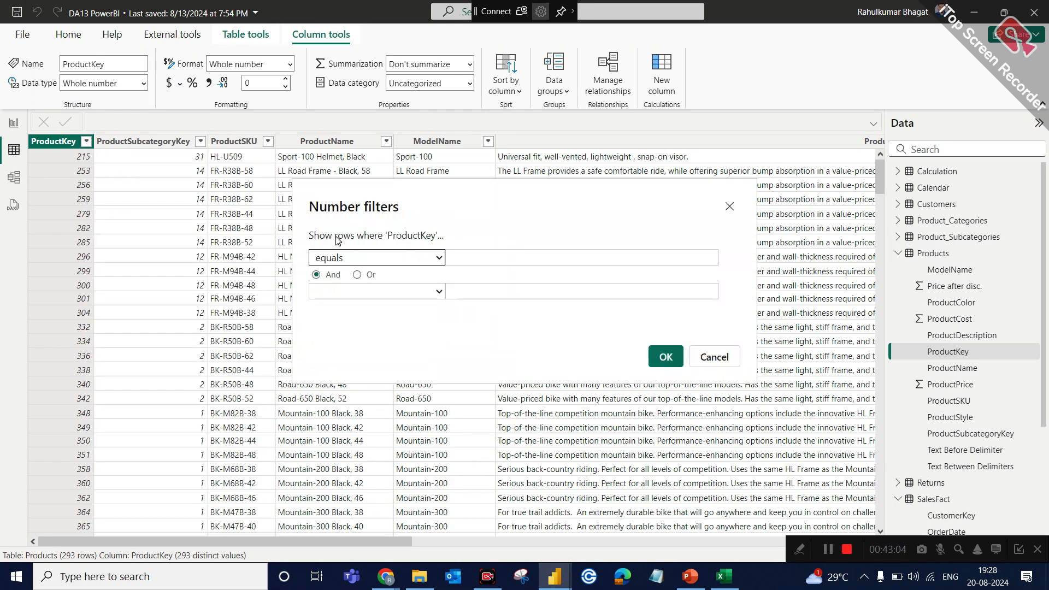
pyautogui.click(490, 258)
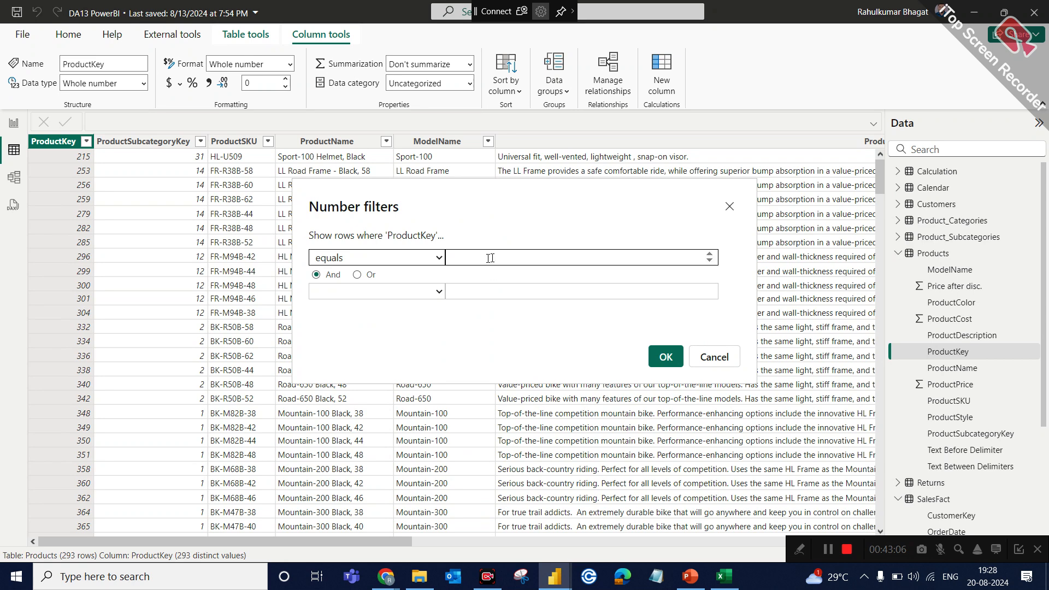
pyautogui.write('352')
pyautogui.click(666, 356)
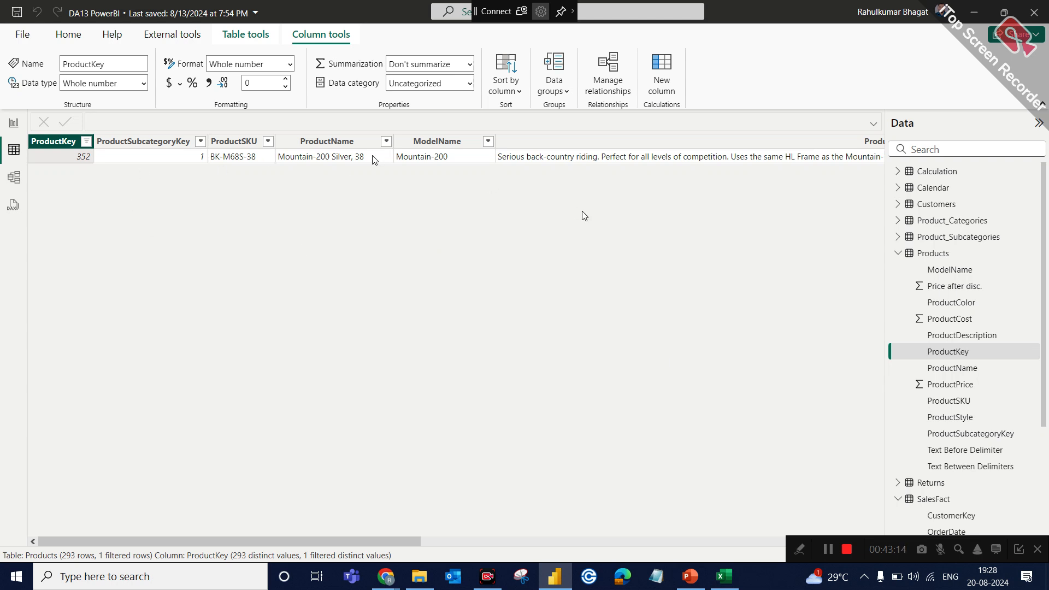
pyautogui.hscroll(3, 667, 232)
pyautogui.hscroll(5, 668, 232)
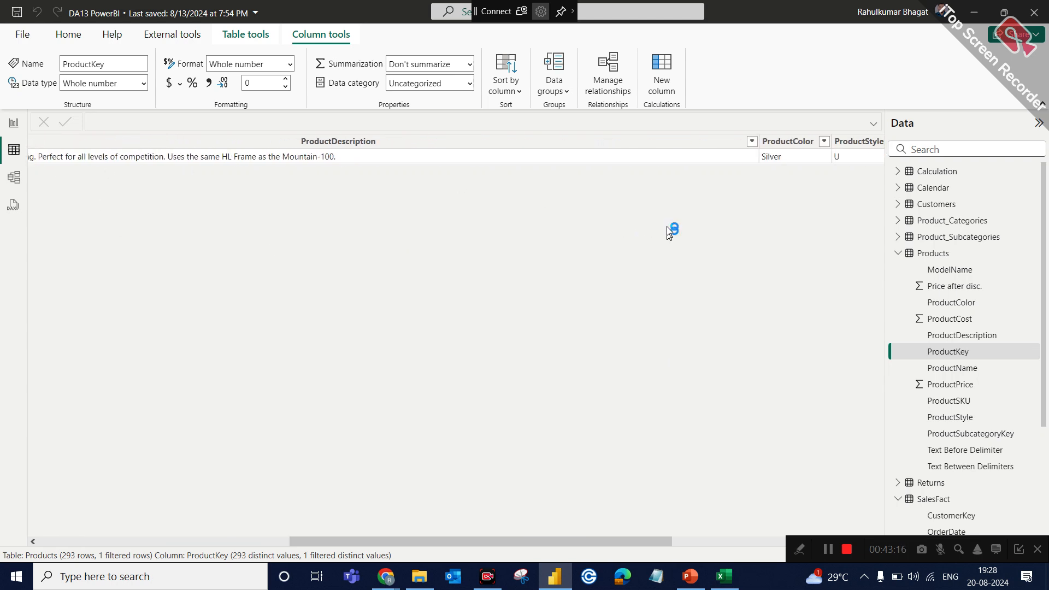
pyautogui.hscroll(2, 669, 235)
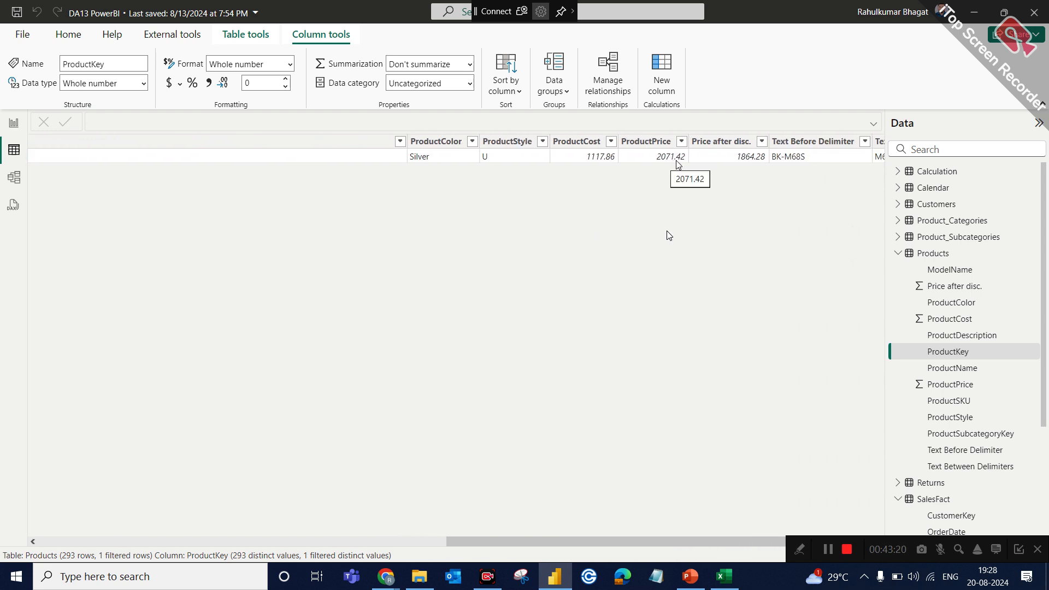
# Collapse the Products field list, return to the SalesFact data, and inspect its OrderQuantity and Product Price columns
pyautogui.click(900, 255)
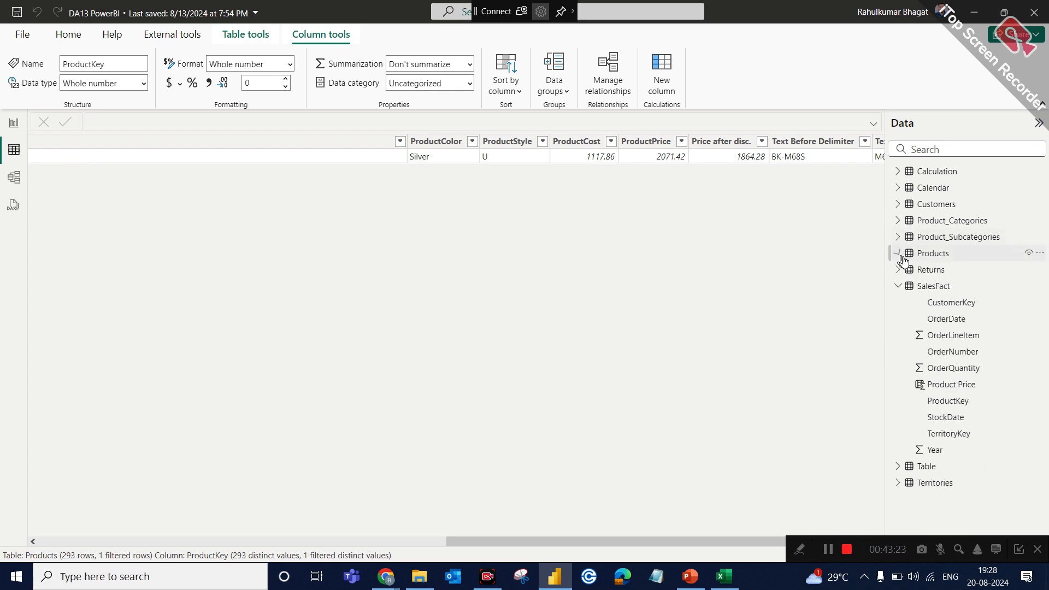
pyautogui.click(934, 286)
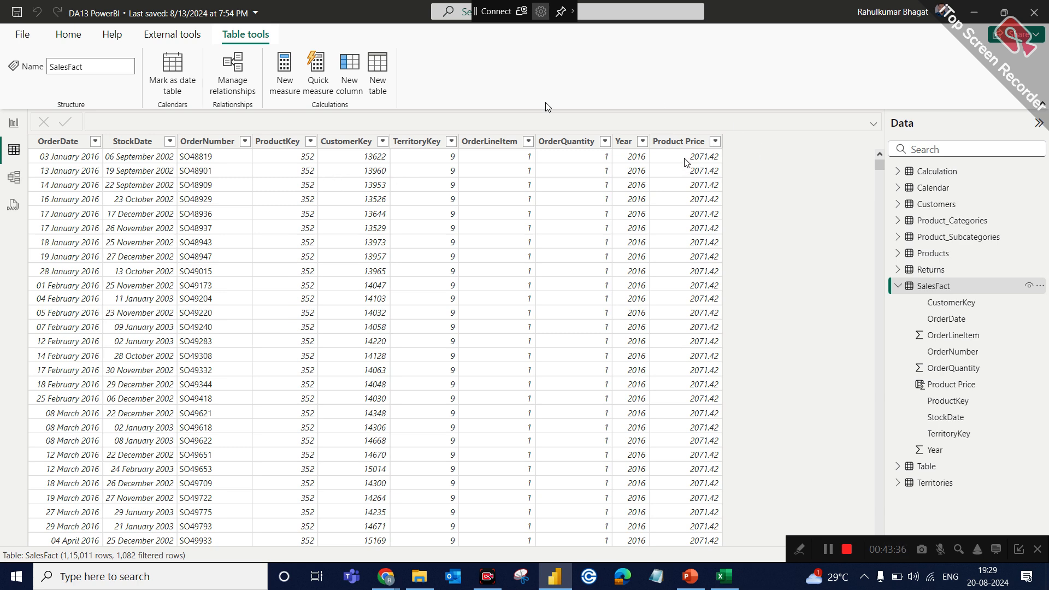
pyautogui.click(571, 143)
pyautogui.click(663, 144)
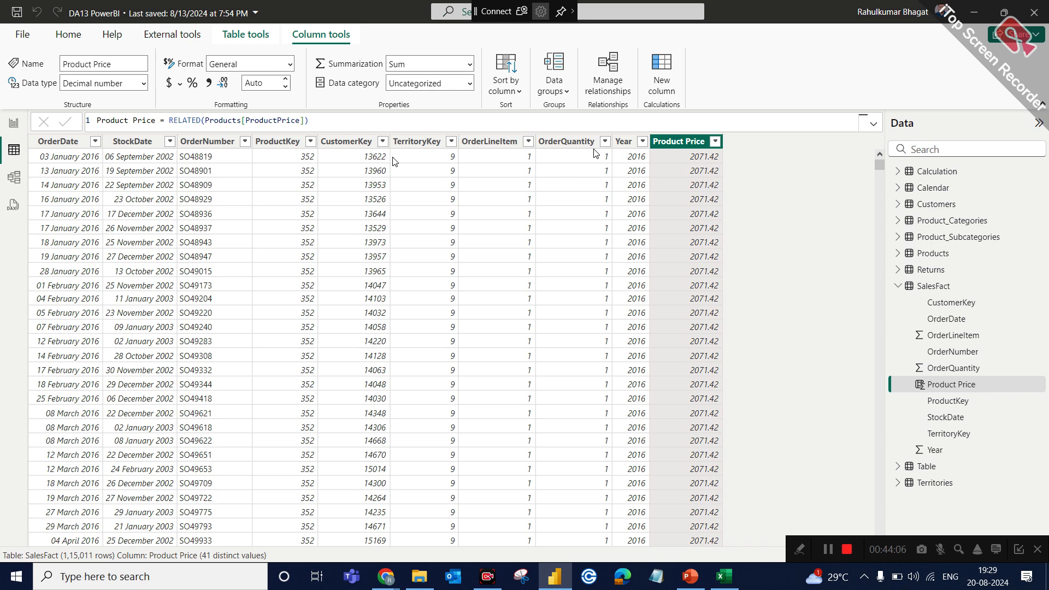
# Add a calculated column to SalesFact with the formula Sales = SalesFact[OrderQuantity] * SalesFact[Product Price]
pyautogui.click(662, 79)
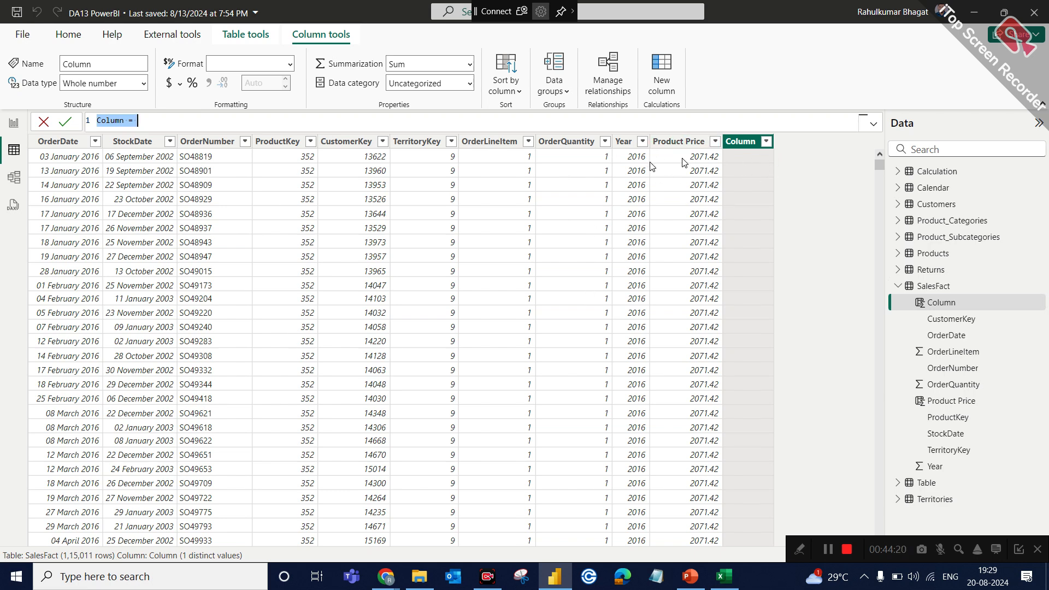
pyautogui.press('BackSpace')
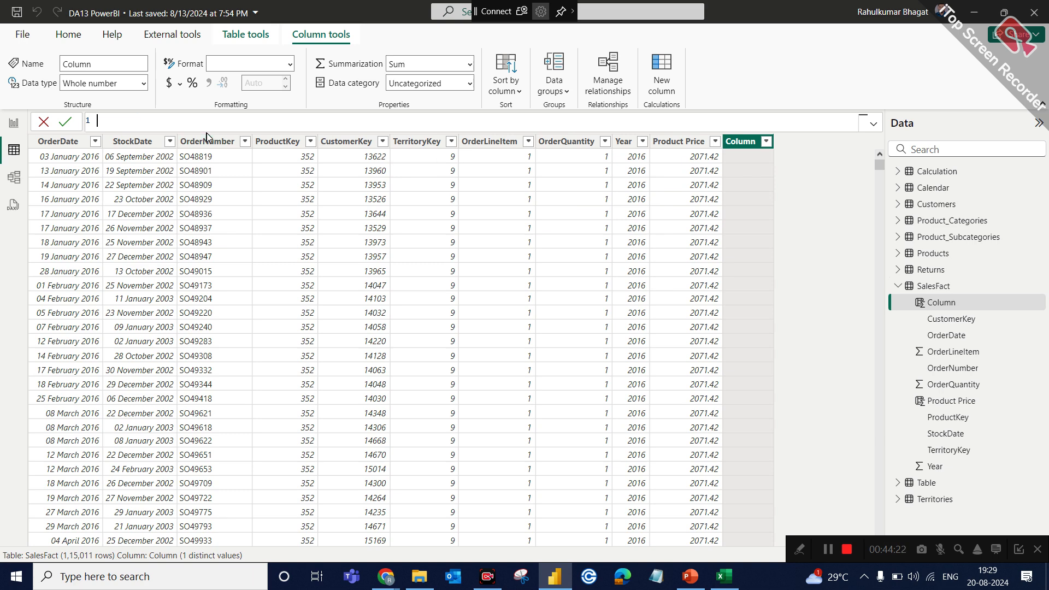
pyautogui.write('Sales =')
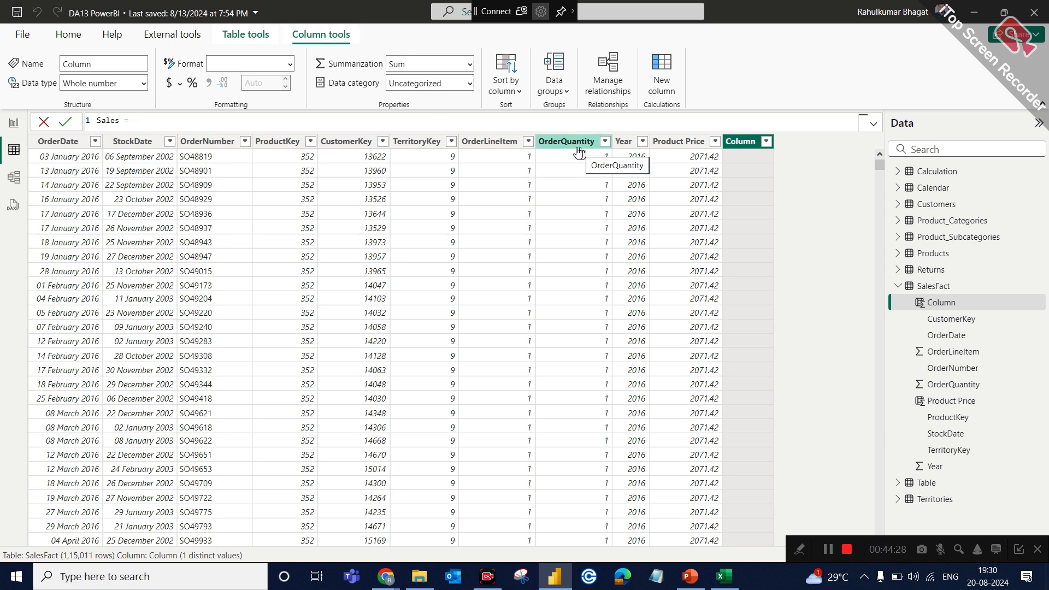
pyautogui.write(' order')
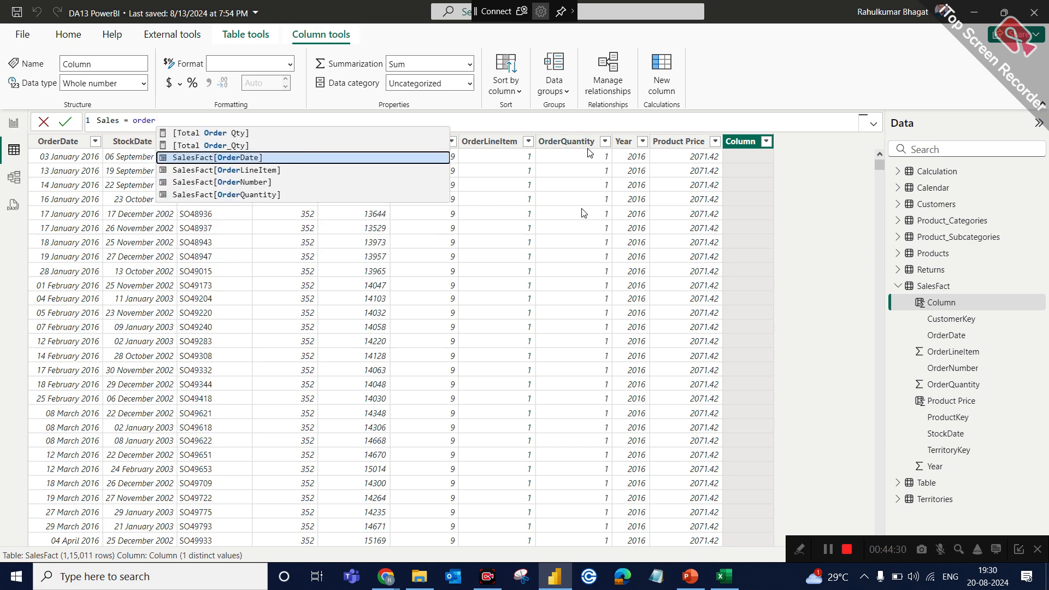
pyautogui.click(268, 198)
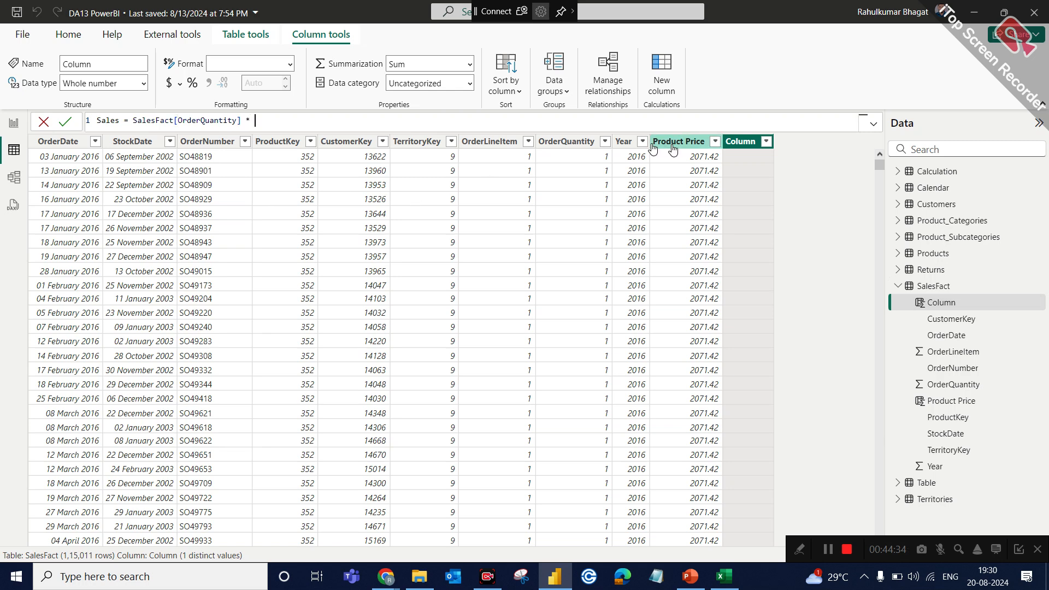
pyautogui.write('* pri')
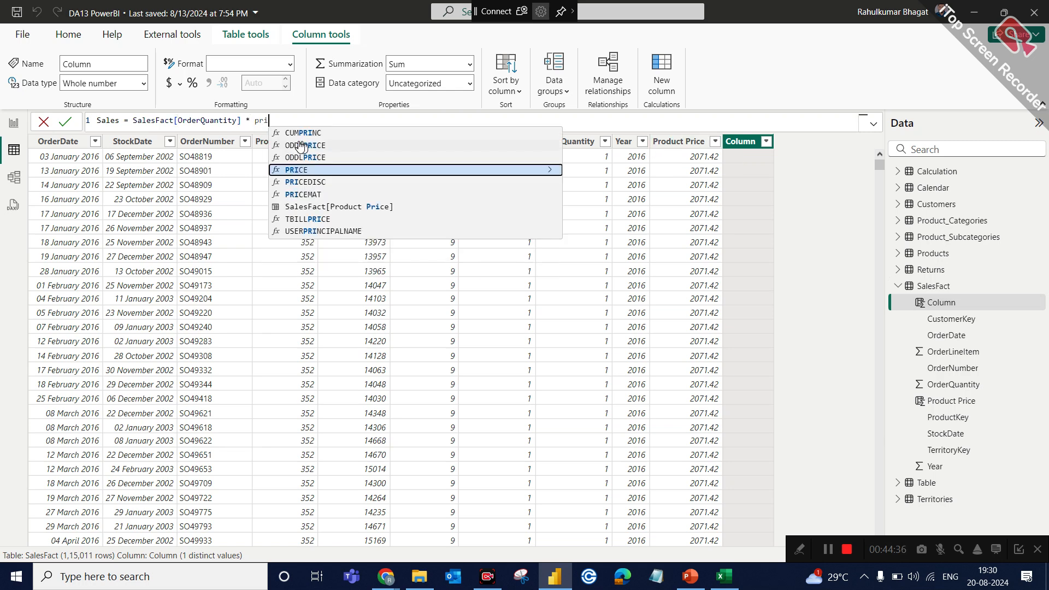
pyautogui.press('BackSpace')
pyautogui.write('od')
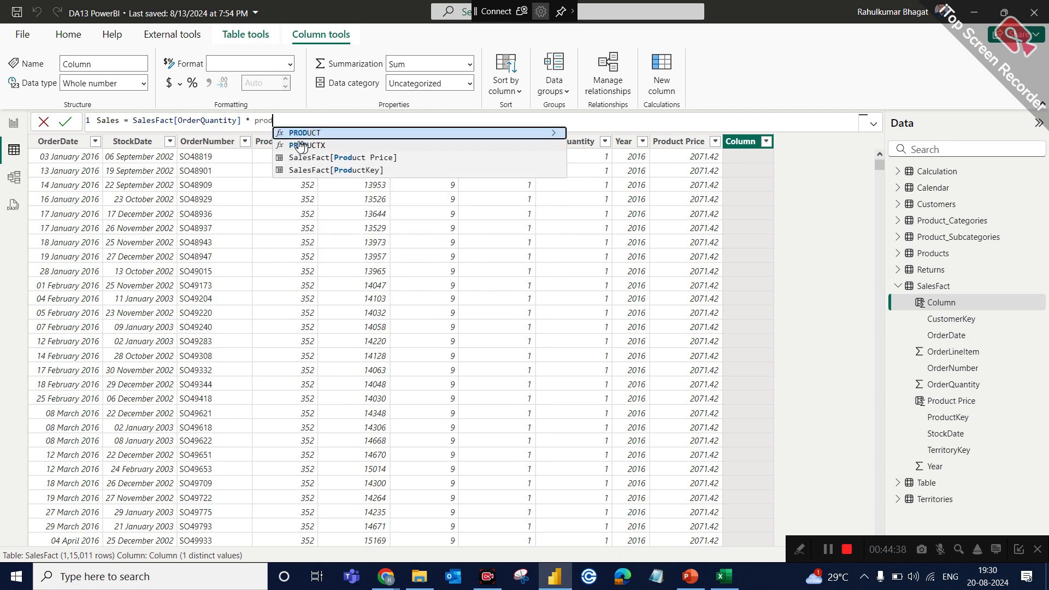
pyautogui.click(348, 157)
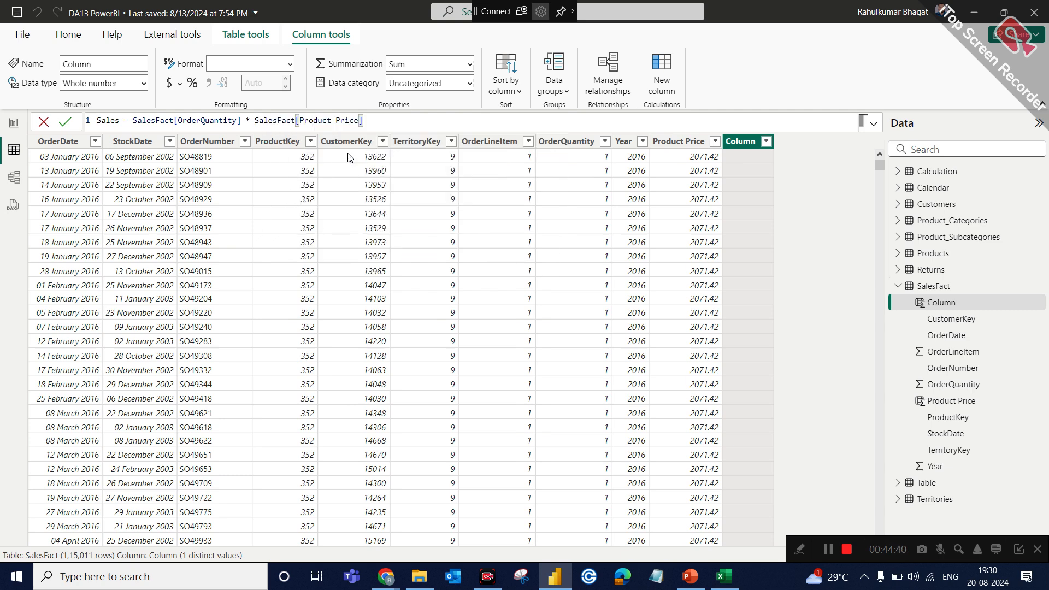
pyautogui.press('Return')
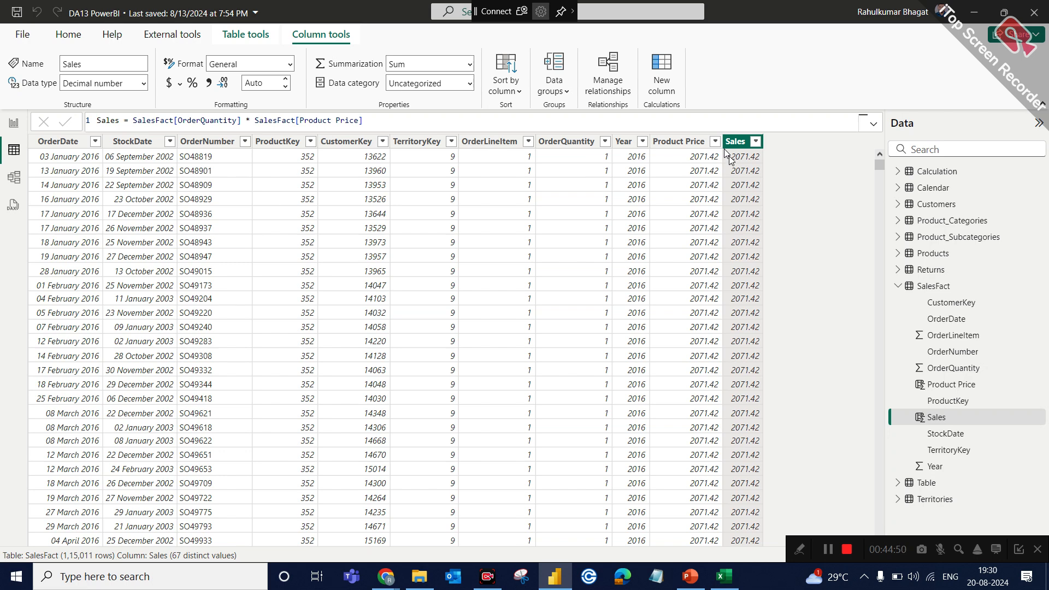
# Filter the SalesFact table to show only rows with an OrderQuantity of 2
pyautogui.click(605, 141)
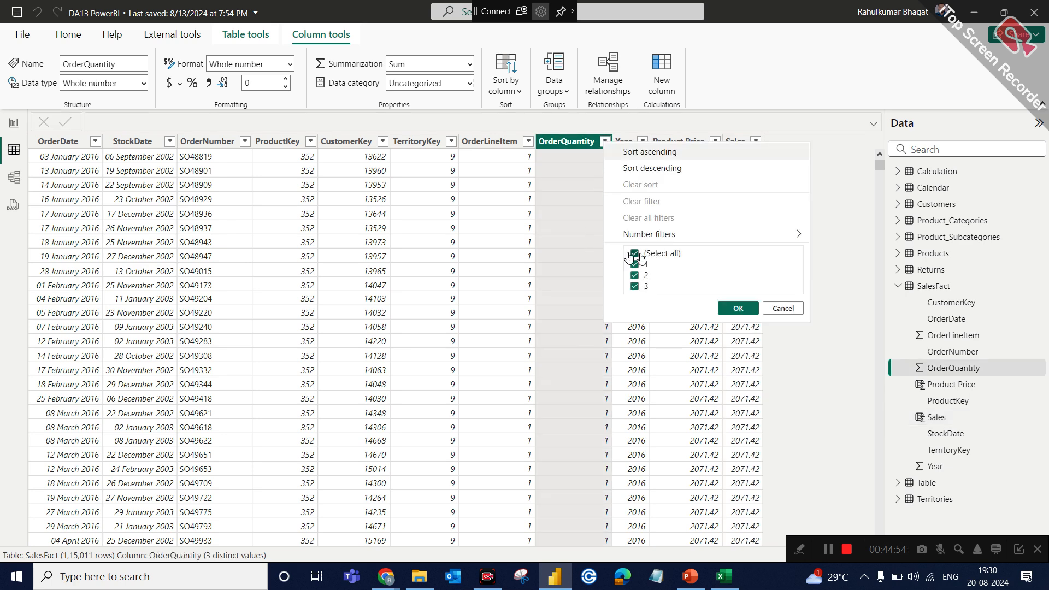
pyautogui.click(635, 254)
pyautogui.click(635, 275)
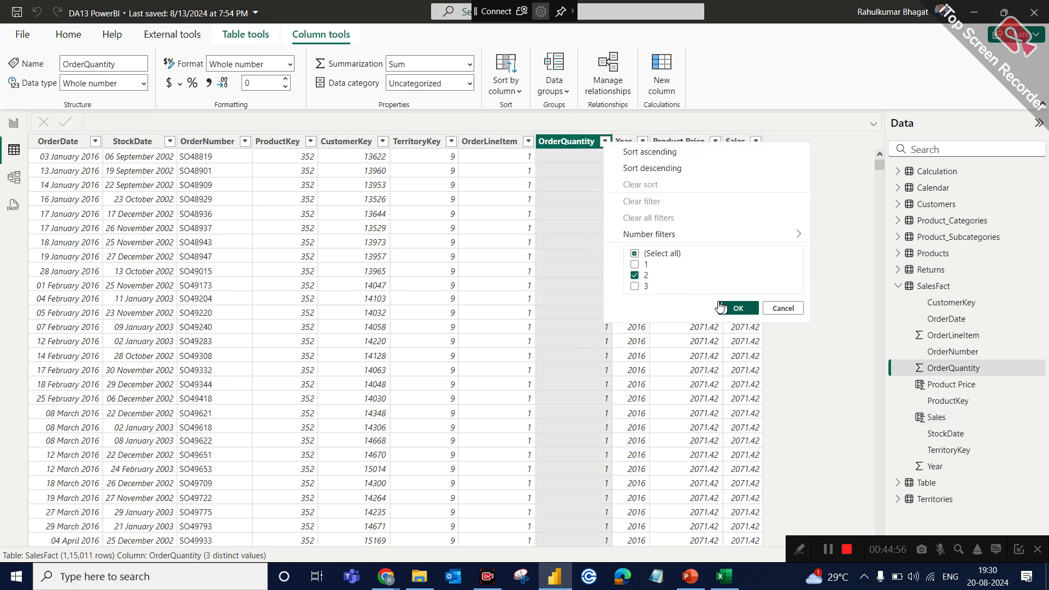
pyautogui.click(738, 308)
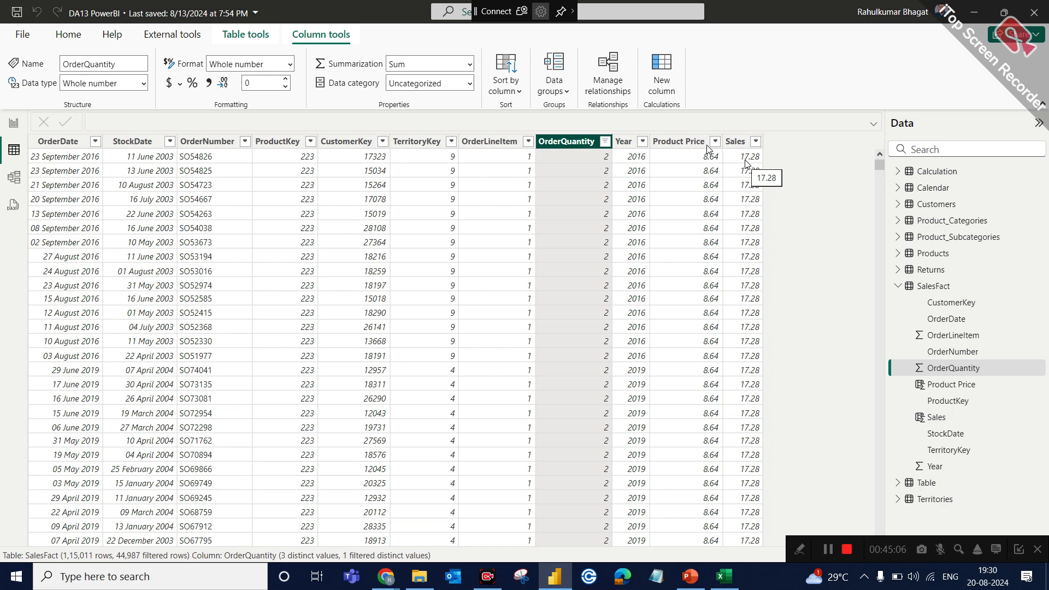
# Add a measure to the Calculation table with the formula Total Sales = SUM(SalesFact[Sales])
pyautogui.click(733, 144)
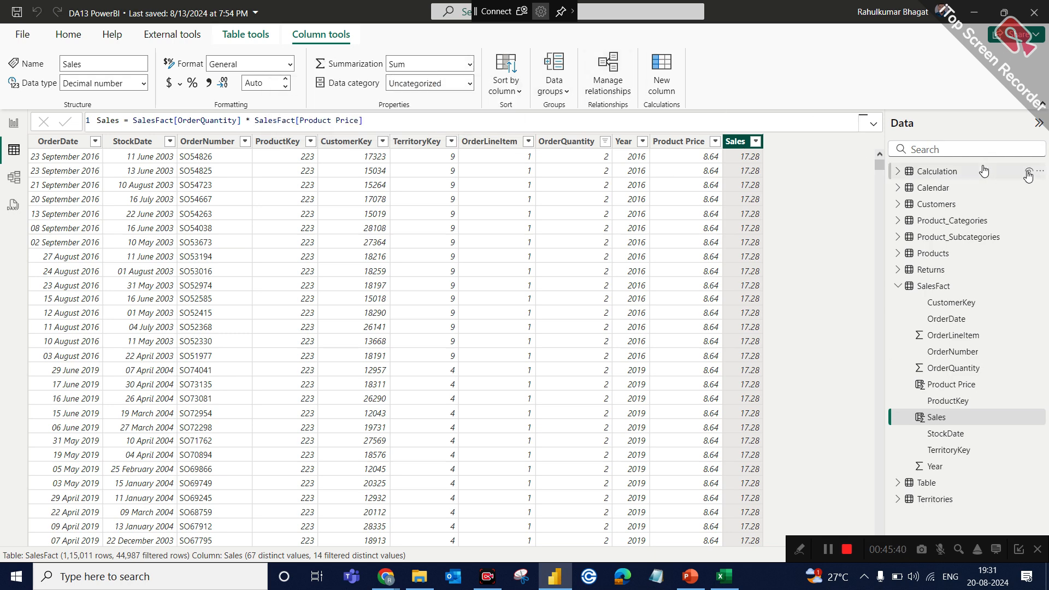
pyautogui.click(1040, 171)
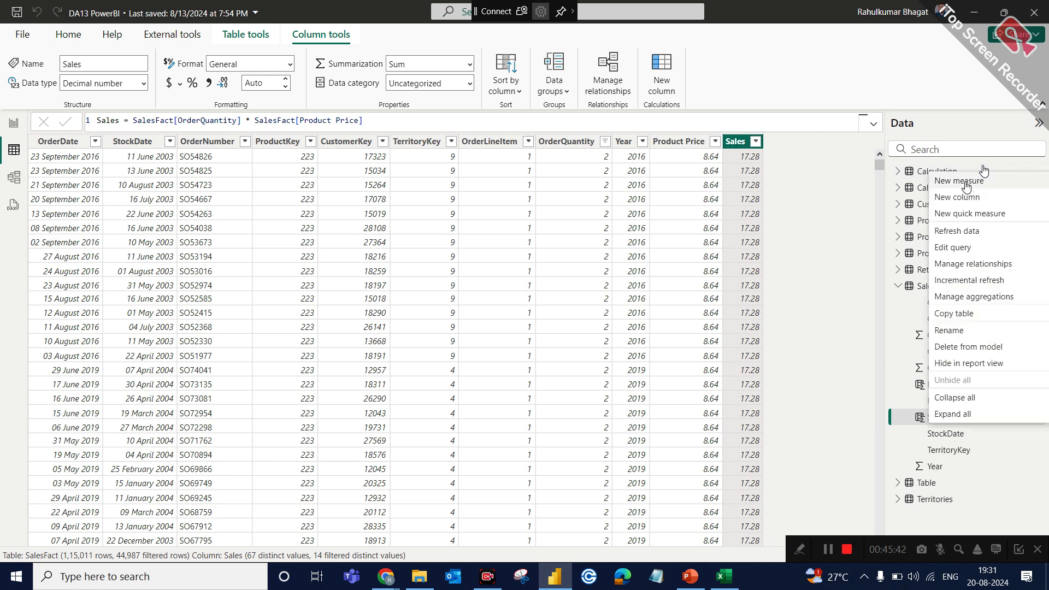
pyautogui.click(966, 187)
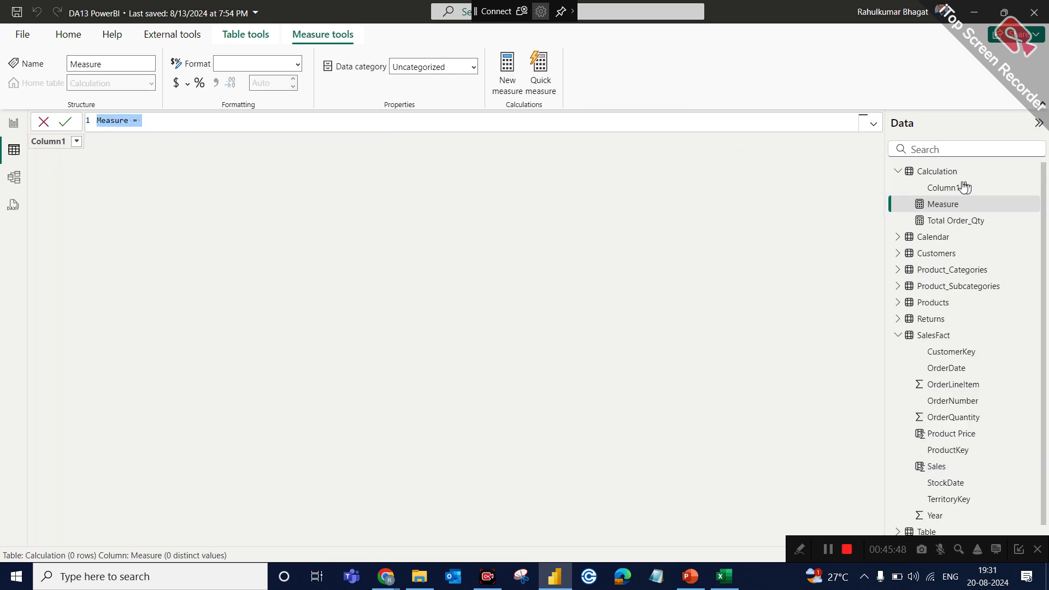
pyautogui.write('Total Sale')
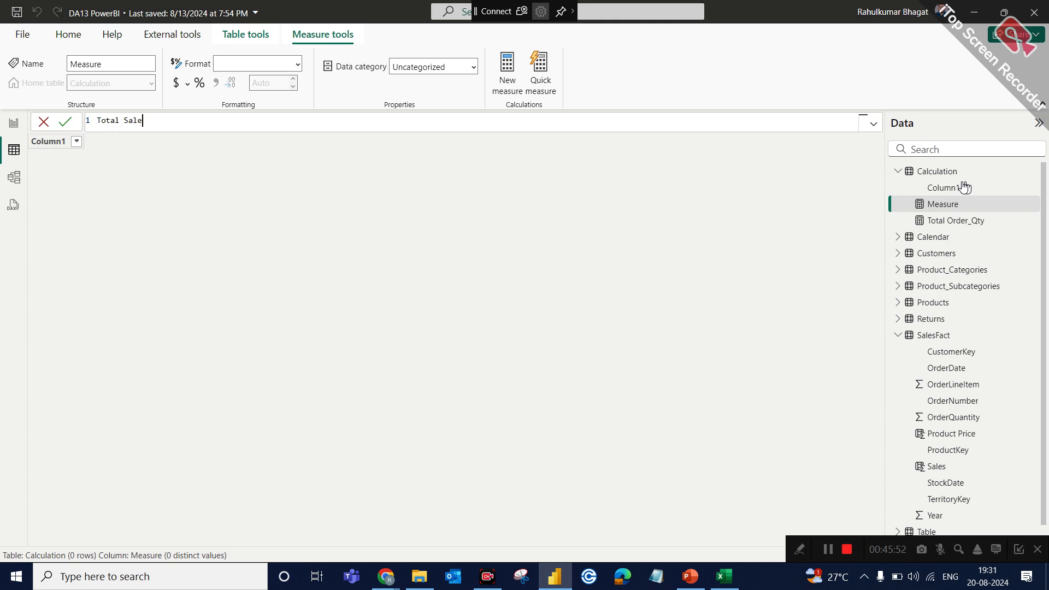
pyautogui.write('s = SUM(')
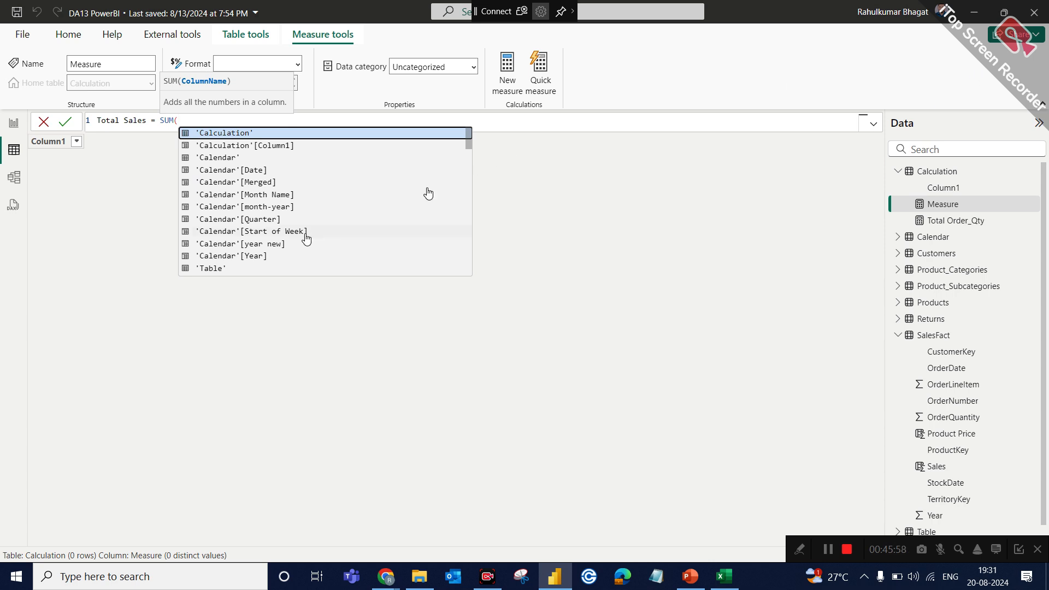
pyautogui.scroll(-6, 307, 239)
pyautogui.scroll(-3, 306, 238)
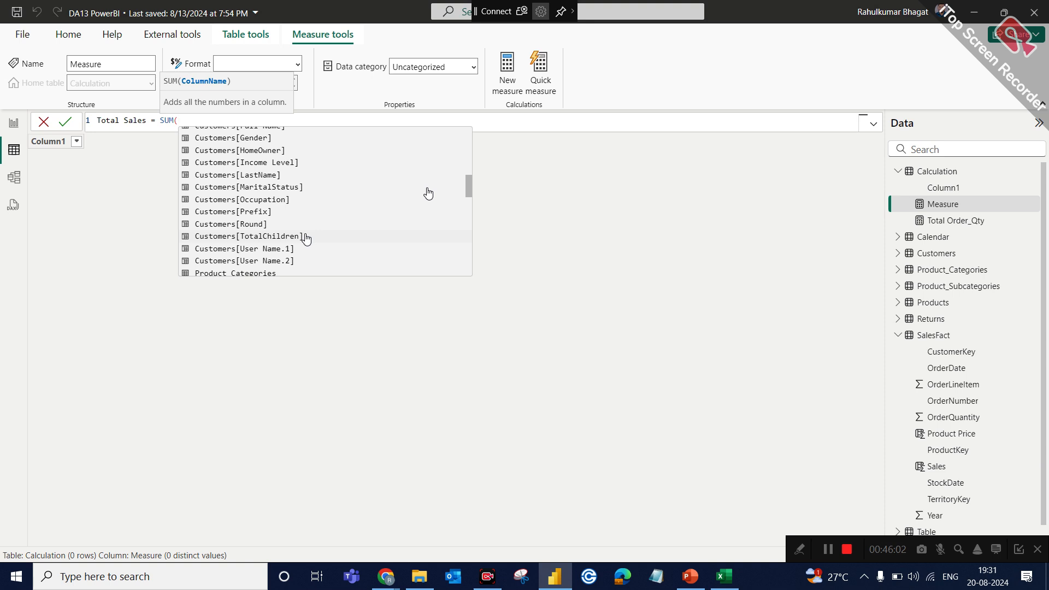
pyautogui.scroll(-5, 267, 221)
pyautogui.scroll(-2, 267, 222)
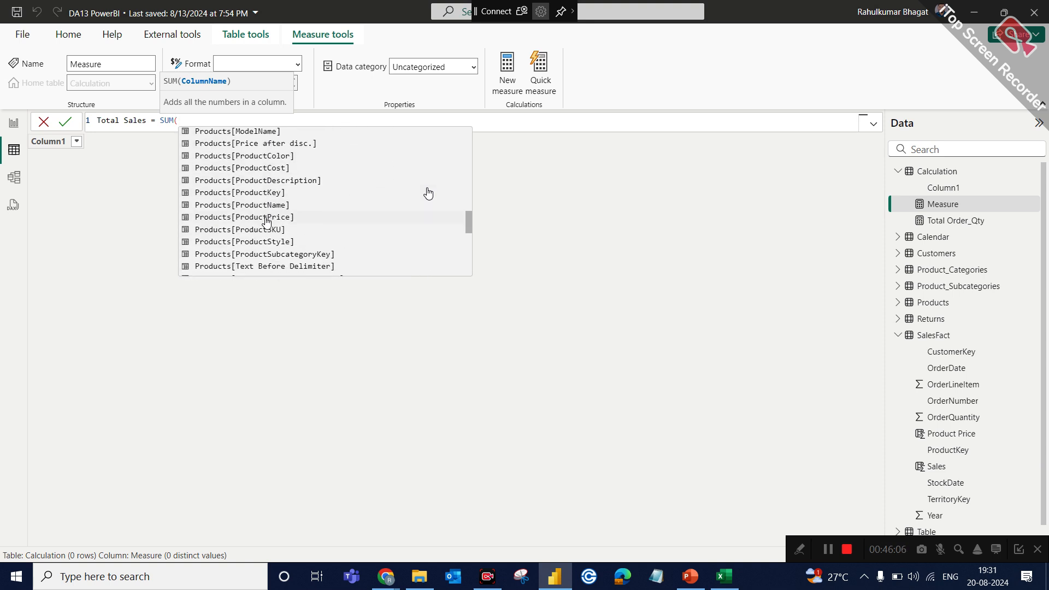
pyautogui.write('sal')
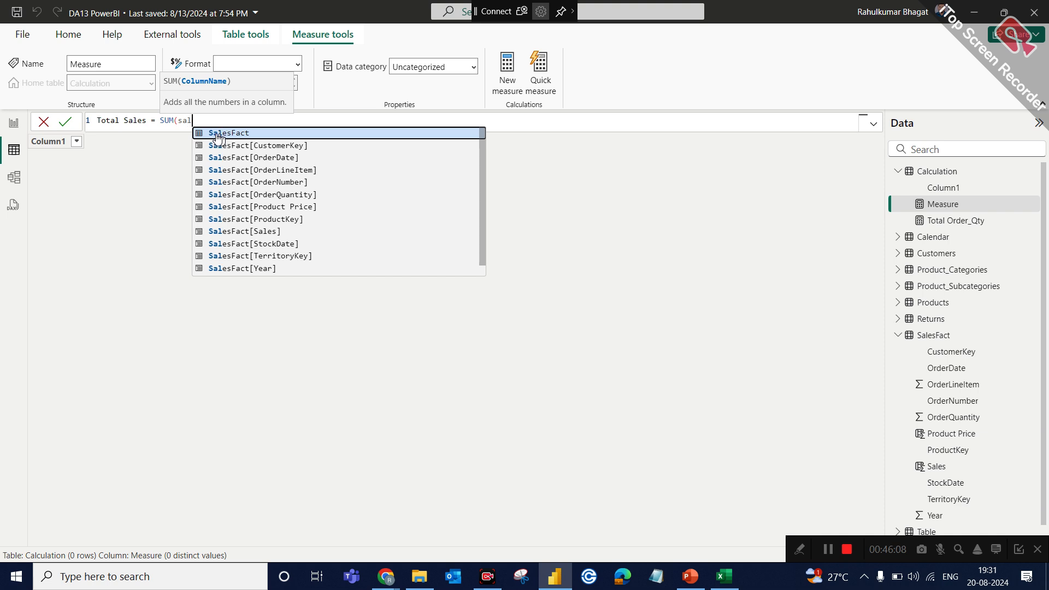
pyautogui.click(265, 232)
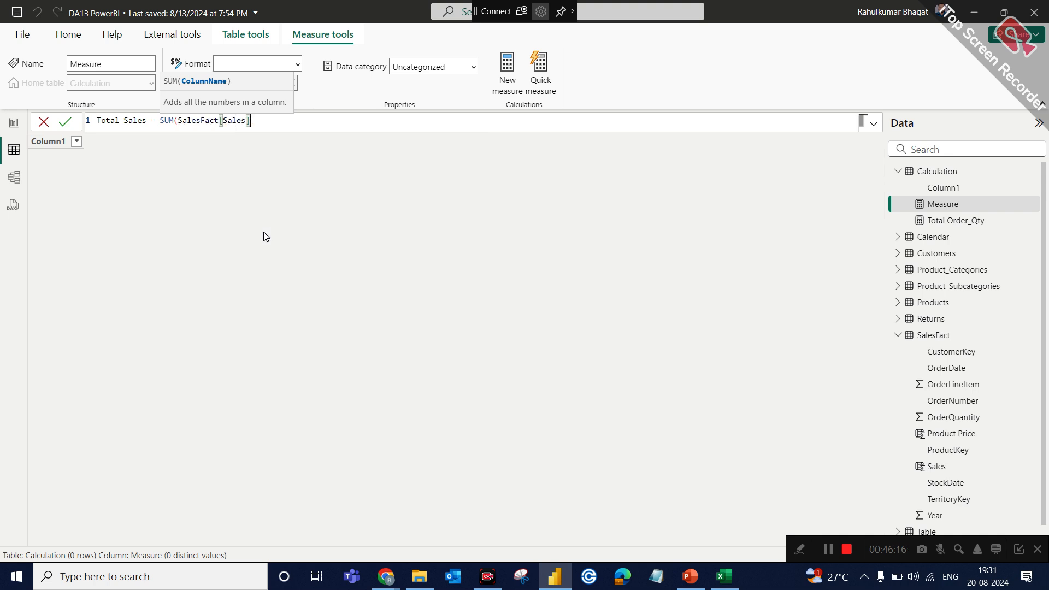
pyautogui.write(')')
pyautogui.press('Return')
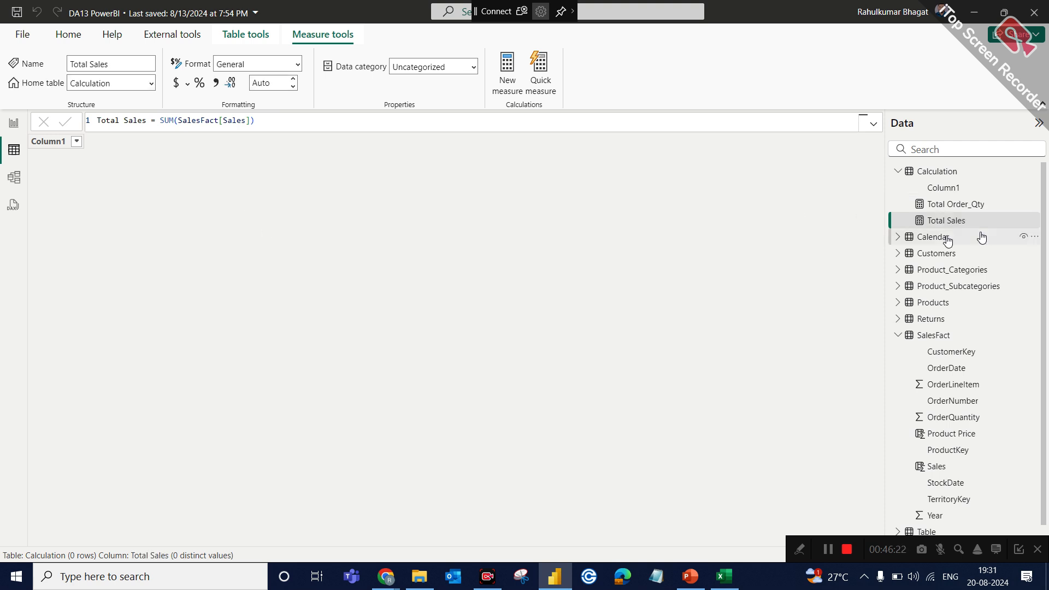
# Show the Total Sales measure as a card visual in the empty area of report Page 1
pyautogui.click(16, 122)
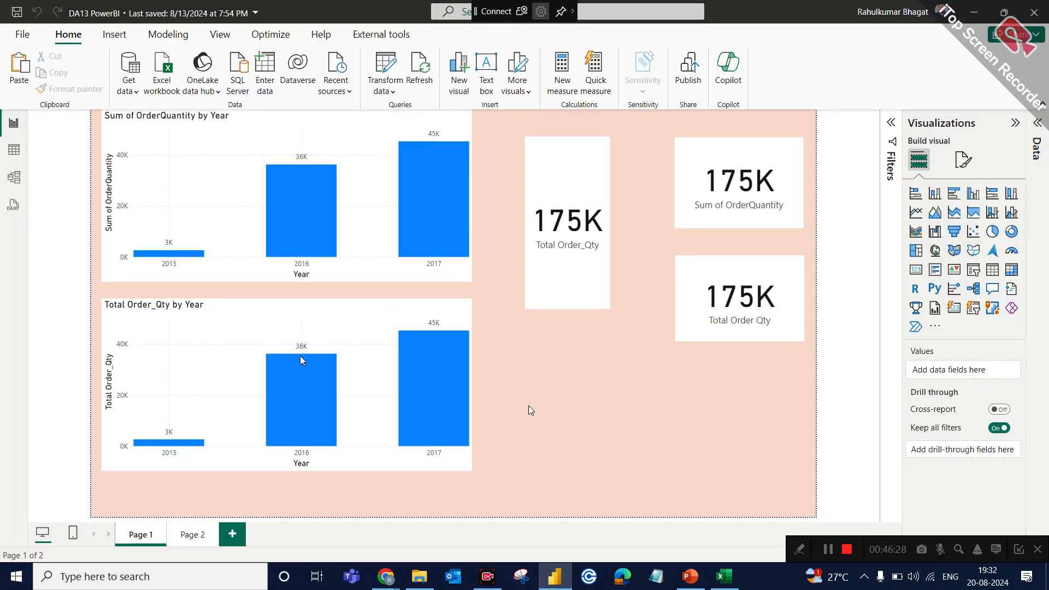
pyautogui.click(1039, 125)
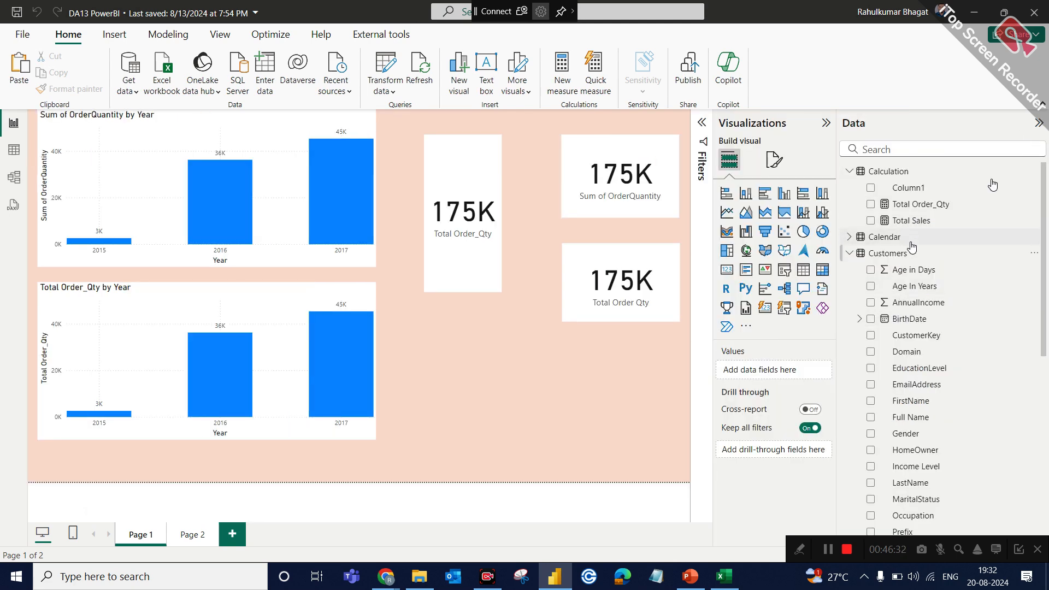
pyautogui.moveTo(910, 225); pyautogui.dragTo(511, 383)
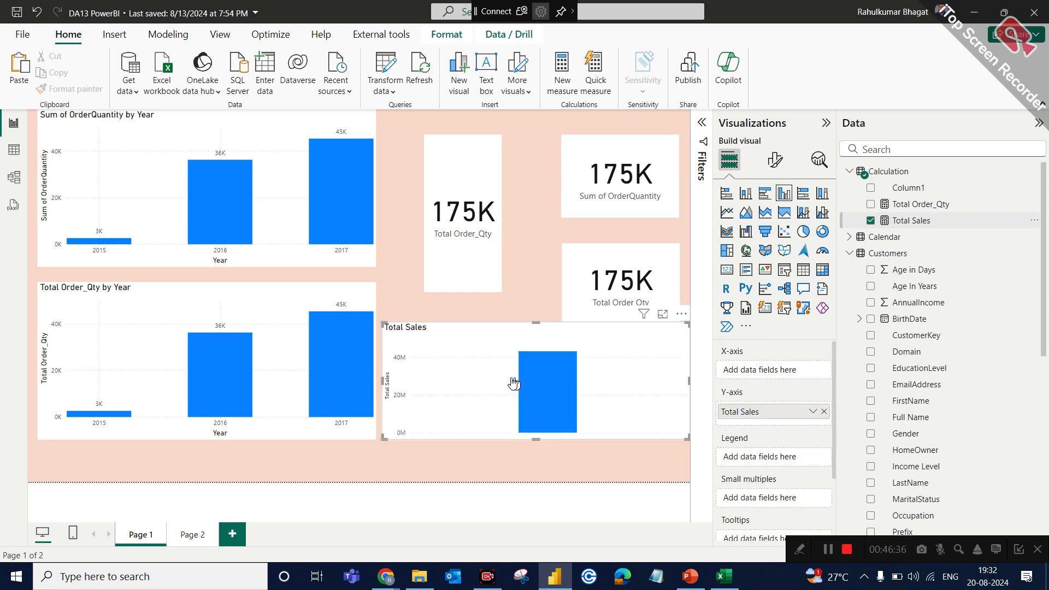
pyautogui.click(728, 271)
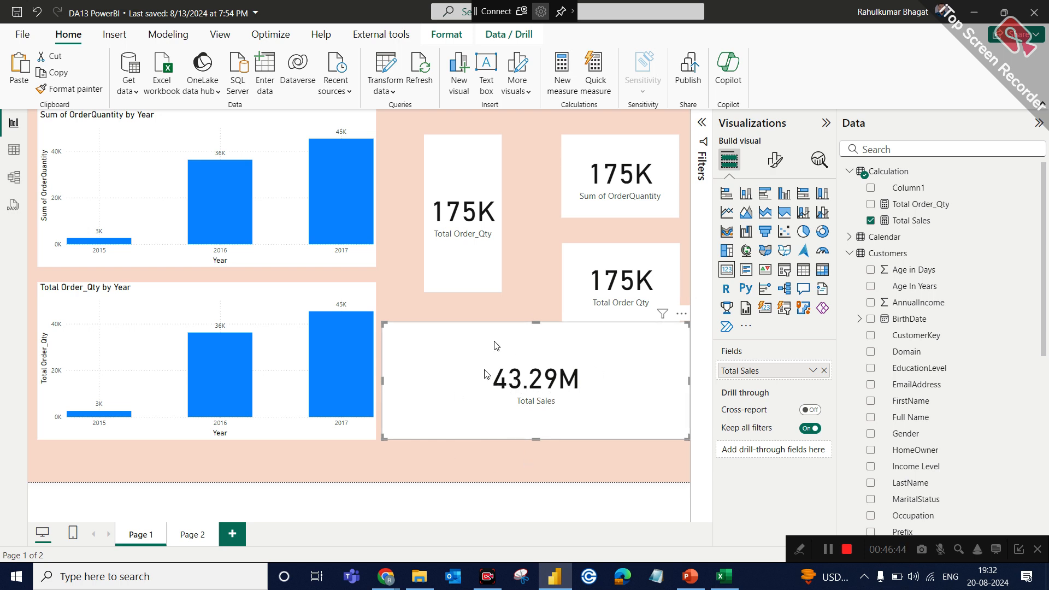
# Review the Total Sales formula in the Calculation table and the table relationships in the model diagram
pyautogui.click(13, 151)
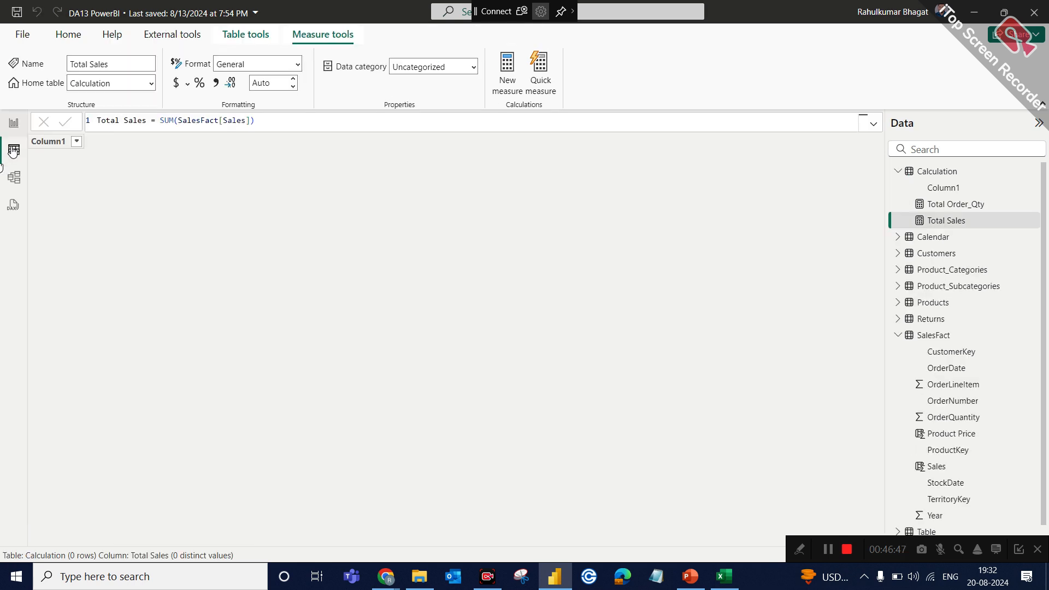
pyautogui.click(15, 175)
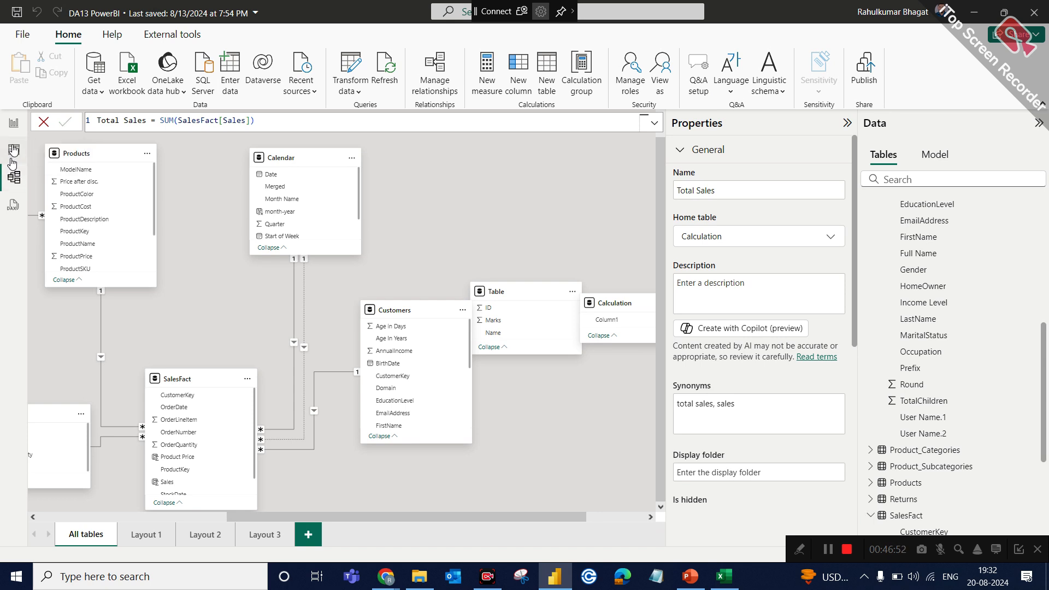
pyautogui.click(12, 158)
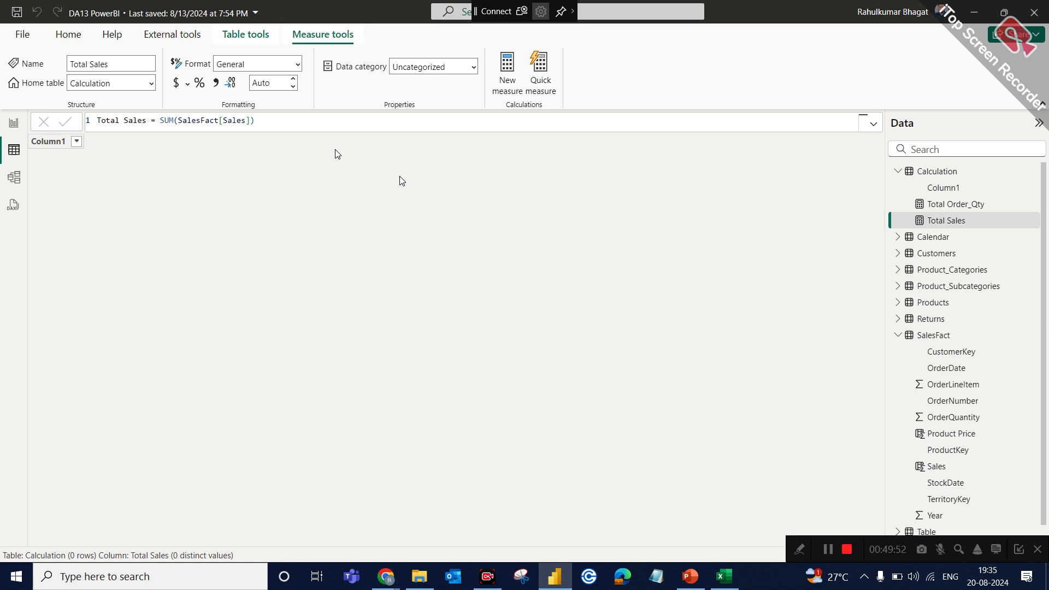
# On report Page 2, create a new measure in the Calculation table named Total sales using sumx
pyautogui.click(14, 123)
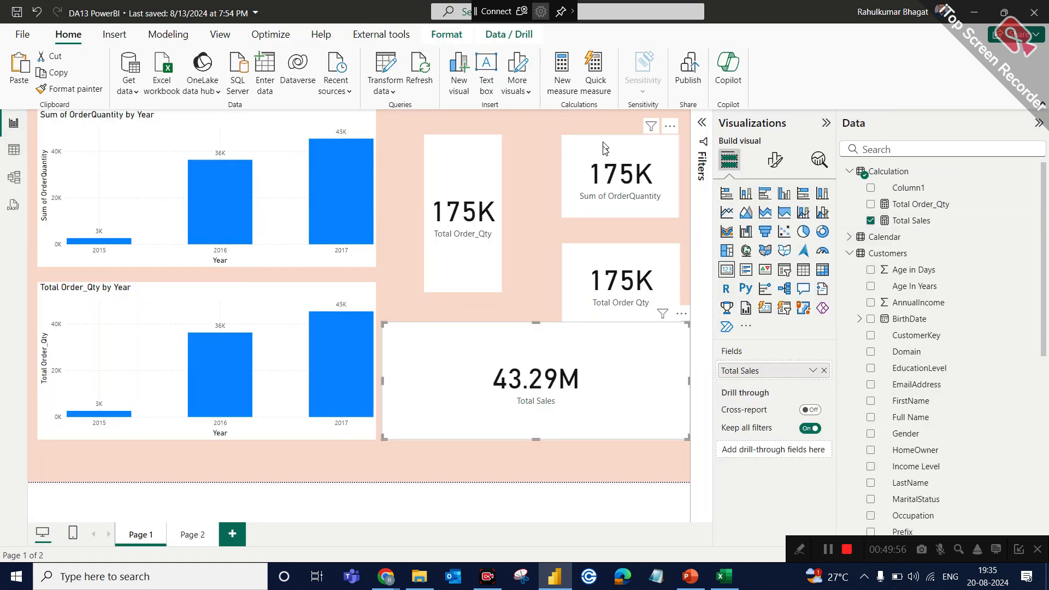
pyautogui.click(192, 536)
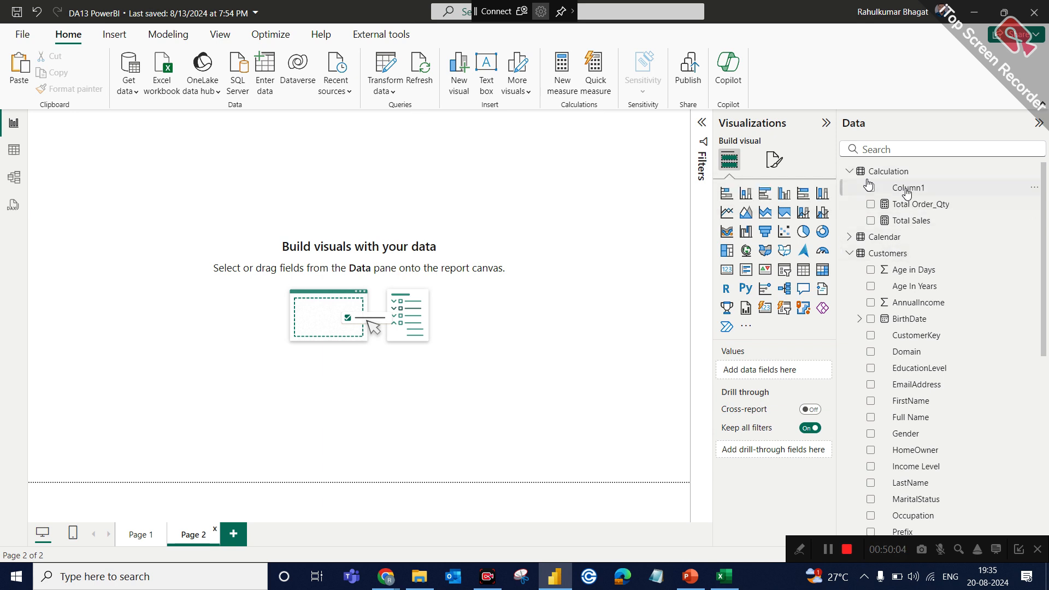
pyautogui.click(1035, 171)
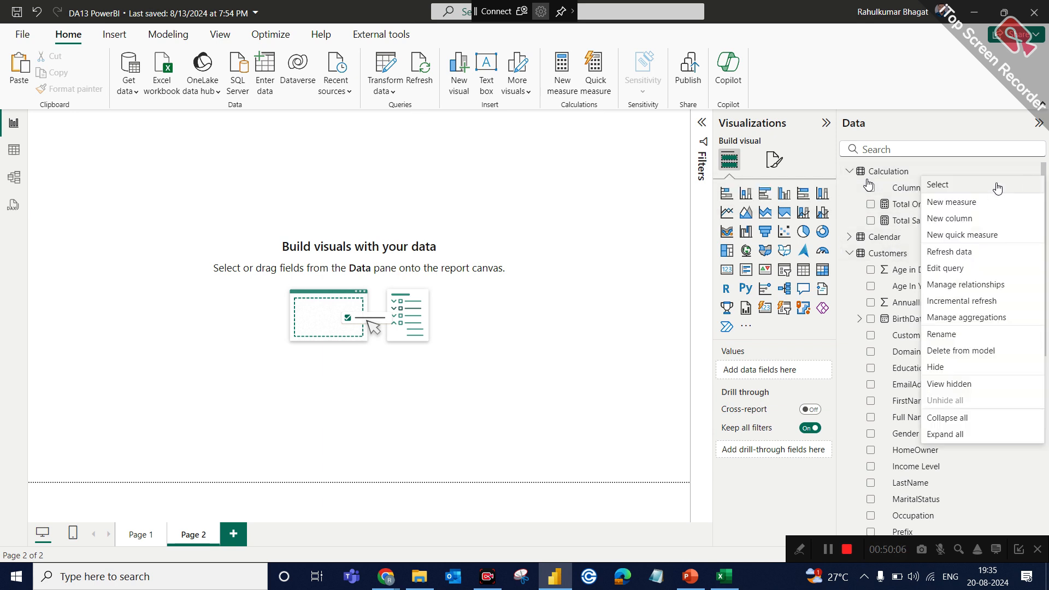
pyautogui.click(972, 202)
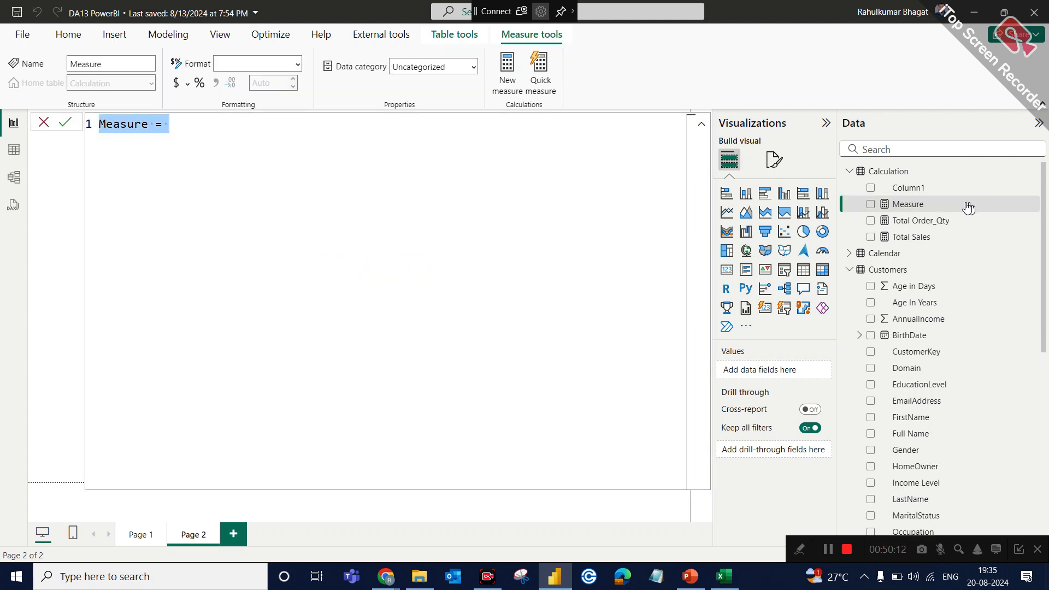
pyautogui.write('Tot')
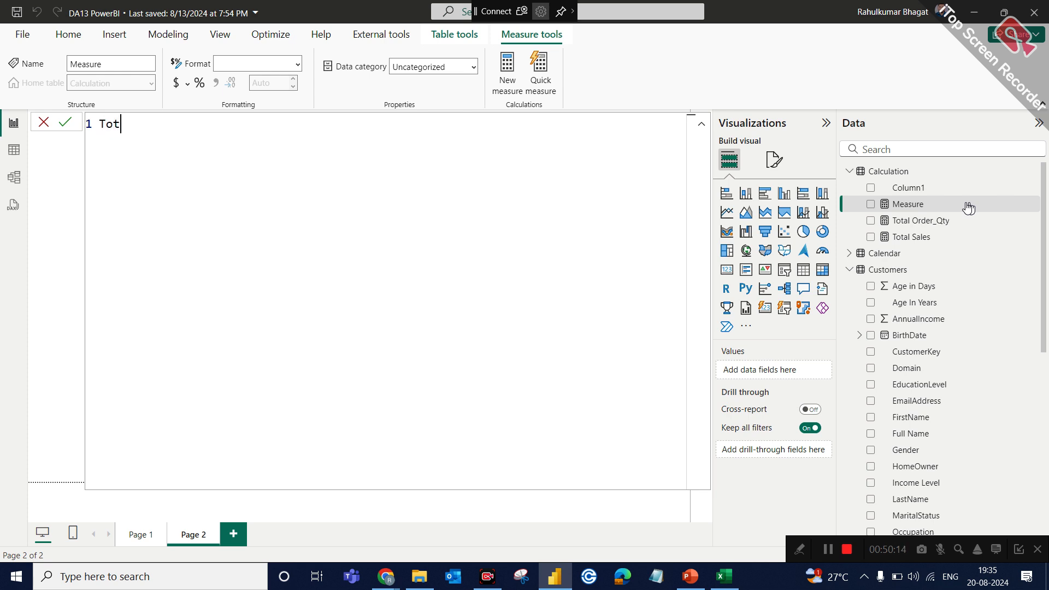
pyautogui.write('al sake==')
pyautogui.press('BackSpace')
pyautogui.press('BackSpace')
pyautogui.press('BackSpace')
pyautogui.press('BackSpace')
pyautogui.write('les')
pyautogui.write('using')
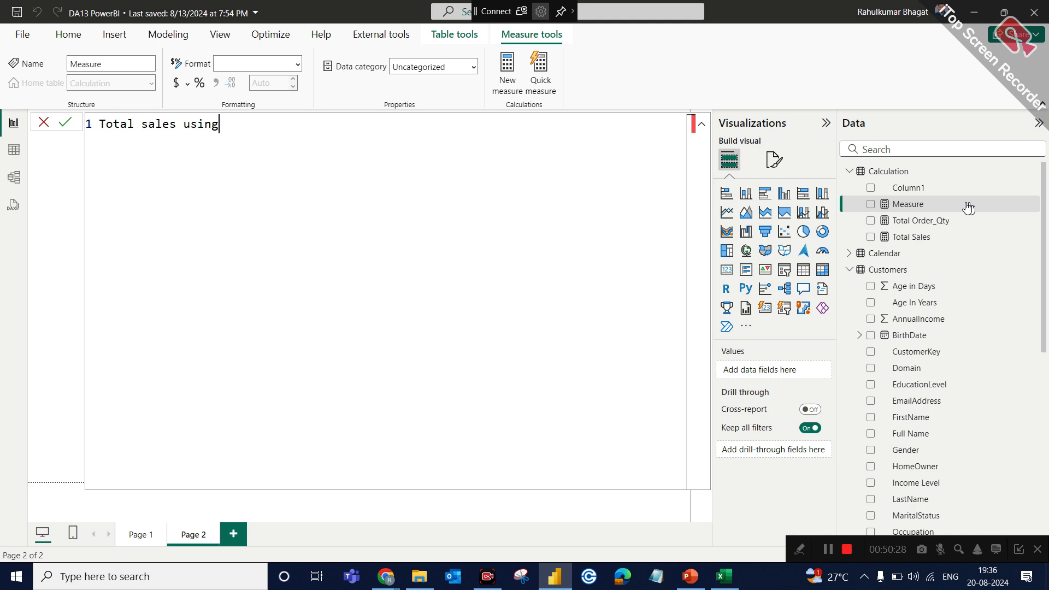
pyautogui.write(' sumx =')
pyautogui.hotkey('shift', 'Return')
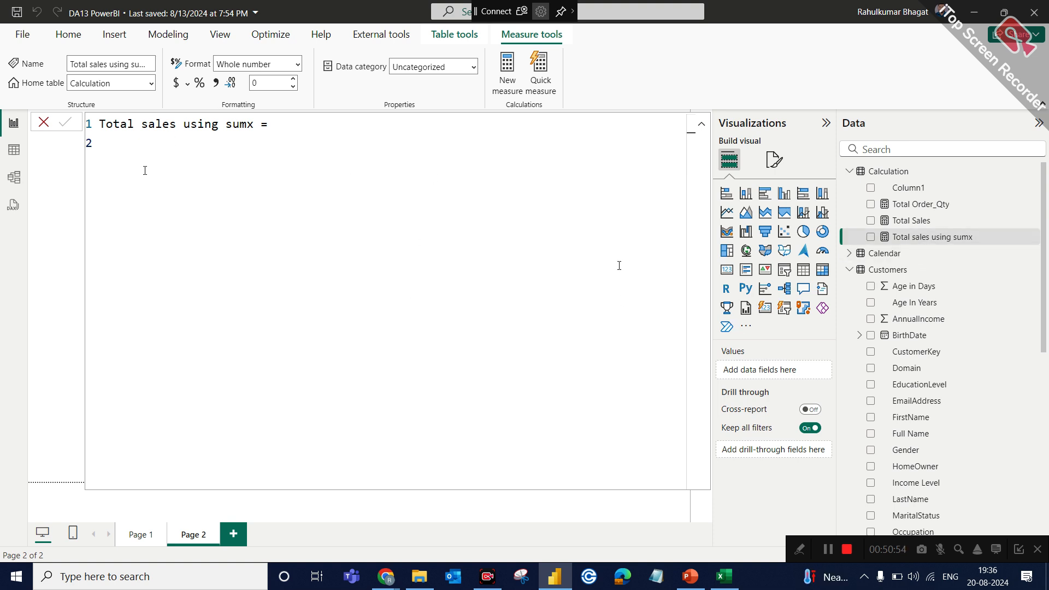
# Start the measure's formula on its second line with SUMX, using SalesFact as the table argument
pyautogui.click(118, 163)
pyautogui.write('sumx')
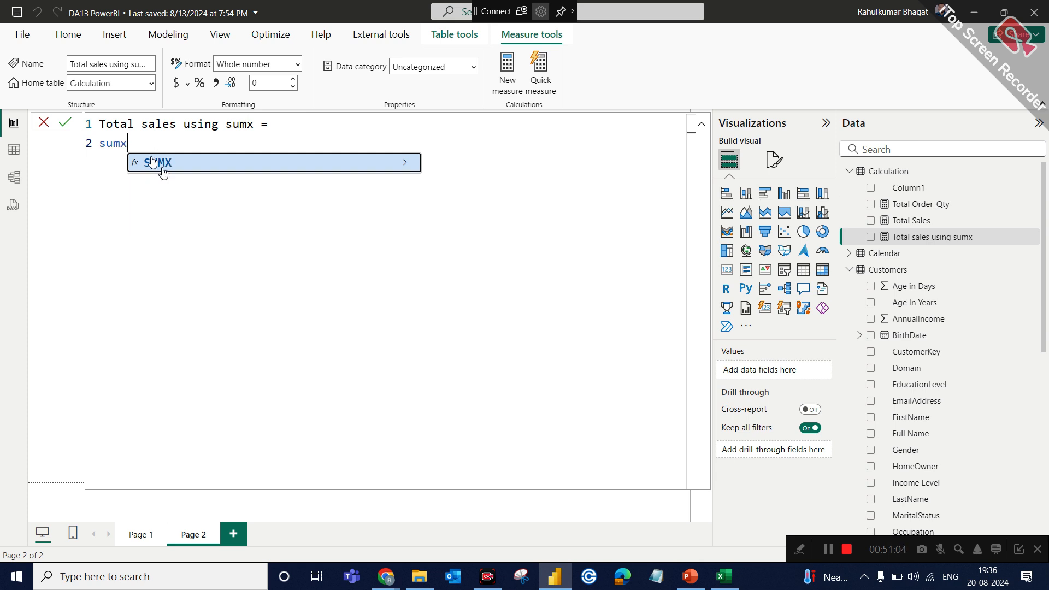
pyautogui.click(162, 173)
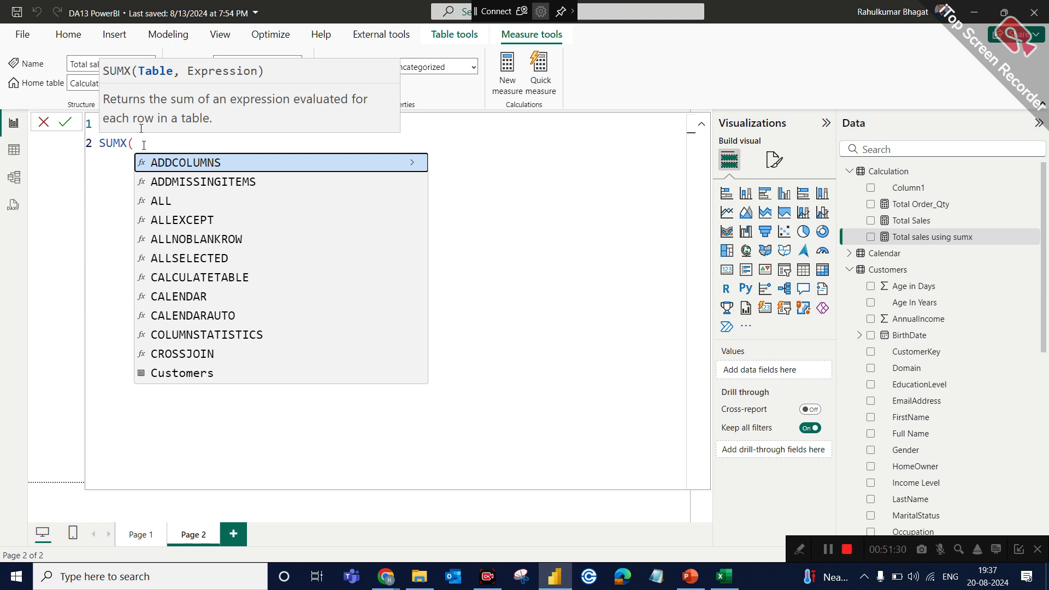
pyautogui.write('sales')
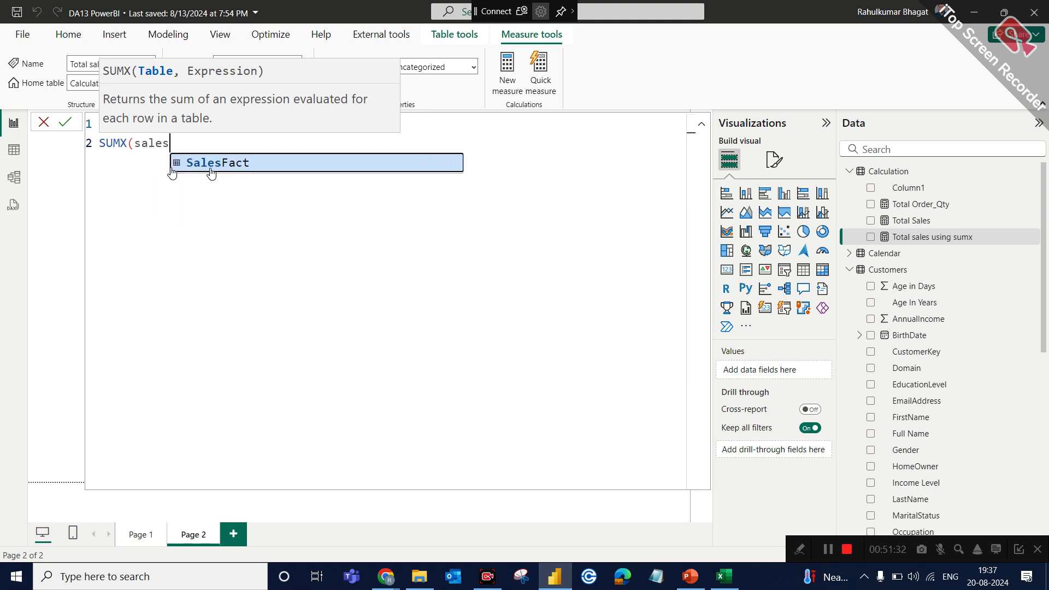
pyautogui.click(212, 164)
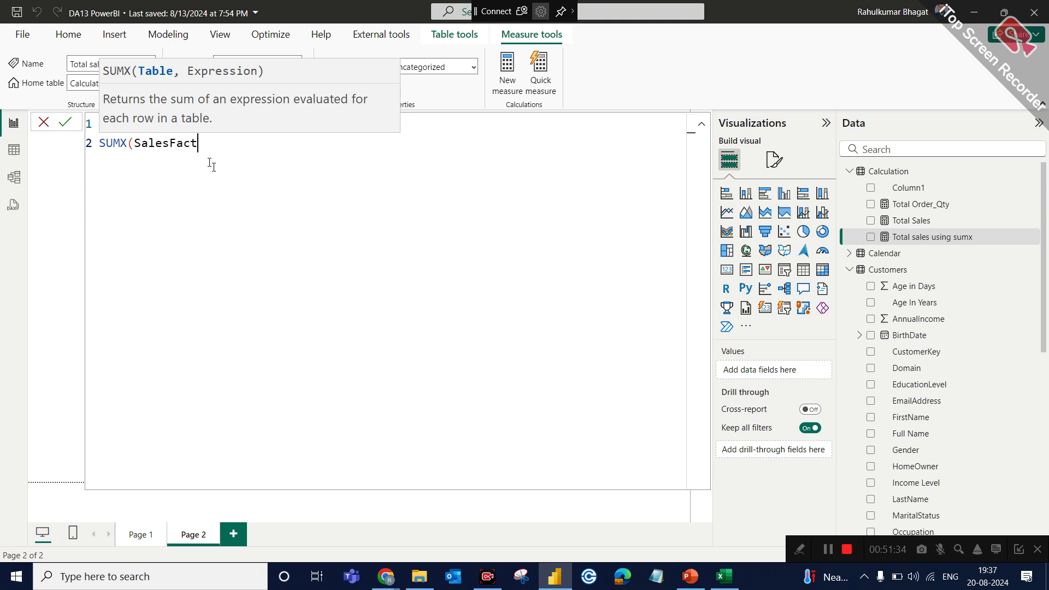
# Begin the SUMX row expression with the SalesFact[OrderQuantity] column
pyautogui.write(',')
pyautogui.write('prod')
pyautogui.press('BackSpace')
pyautogui.press('BackSpace')
pyautogui.press('BackSpace')
pyautogui.press('BackSpace')
pyautogui.write('sales')
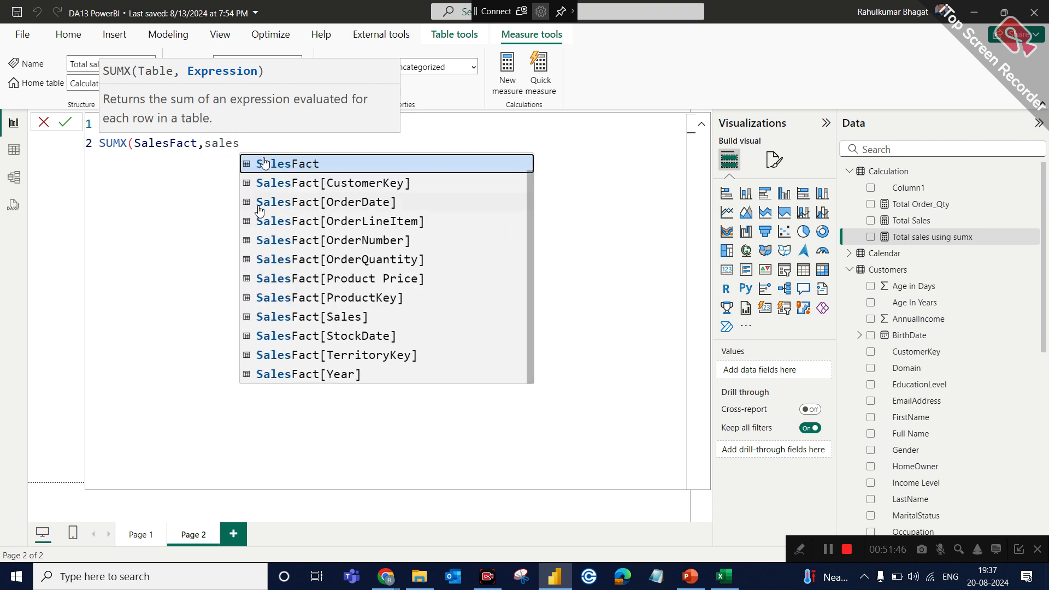
pyautogui.click(374, 262)
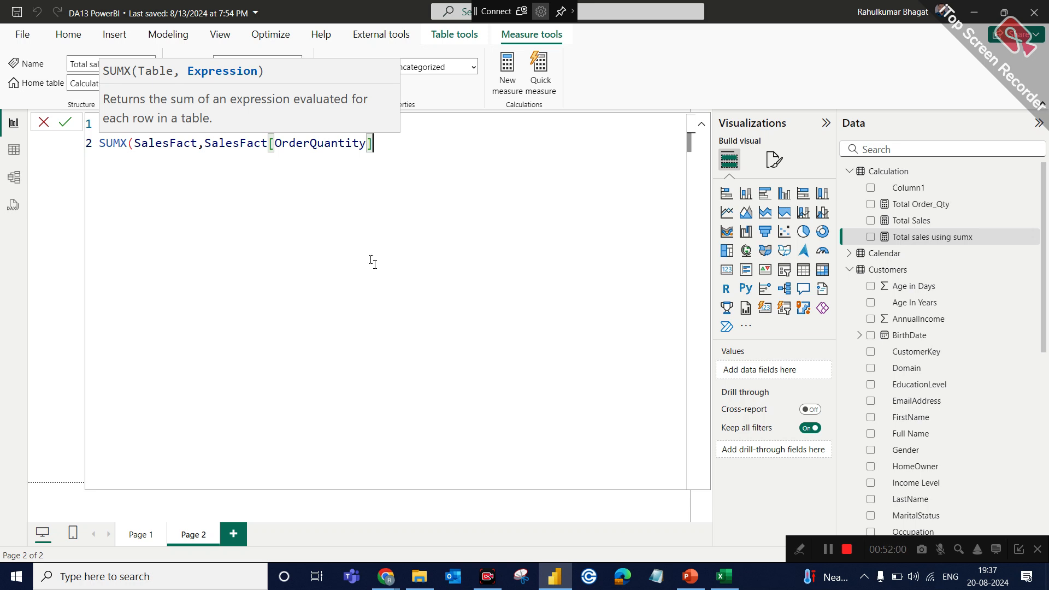
# Multiply SalesFact[OrderQuantity] by RELATED of the Products[ProductPrice] column in the SUMX row expression
pyautogui.write('*')
pyautogui.write('rela')
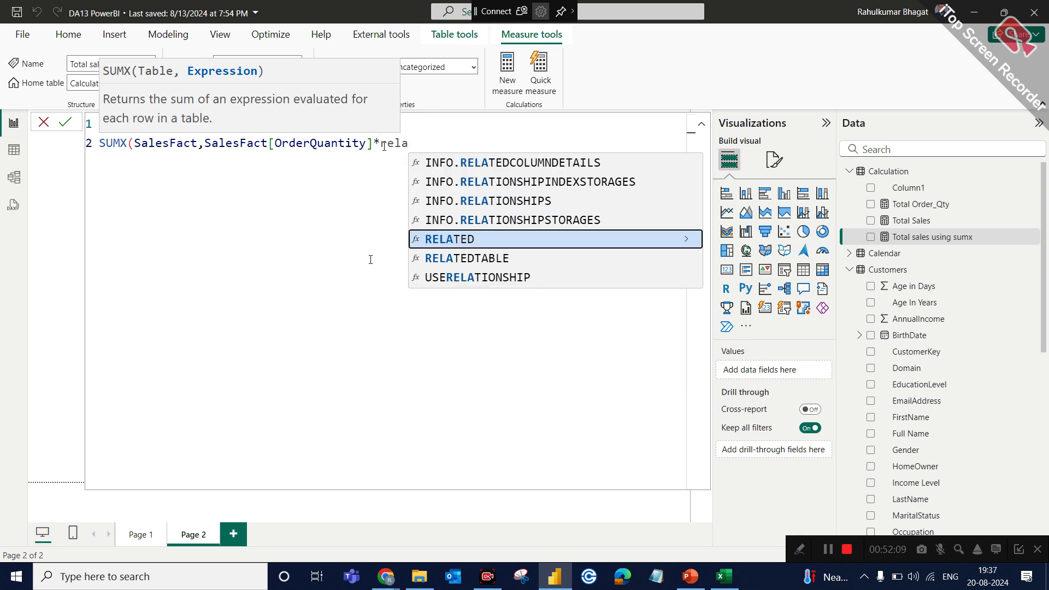
pyautogui.click(452, 240)
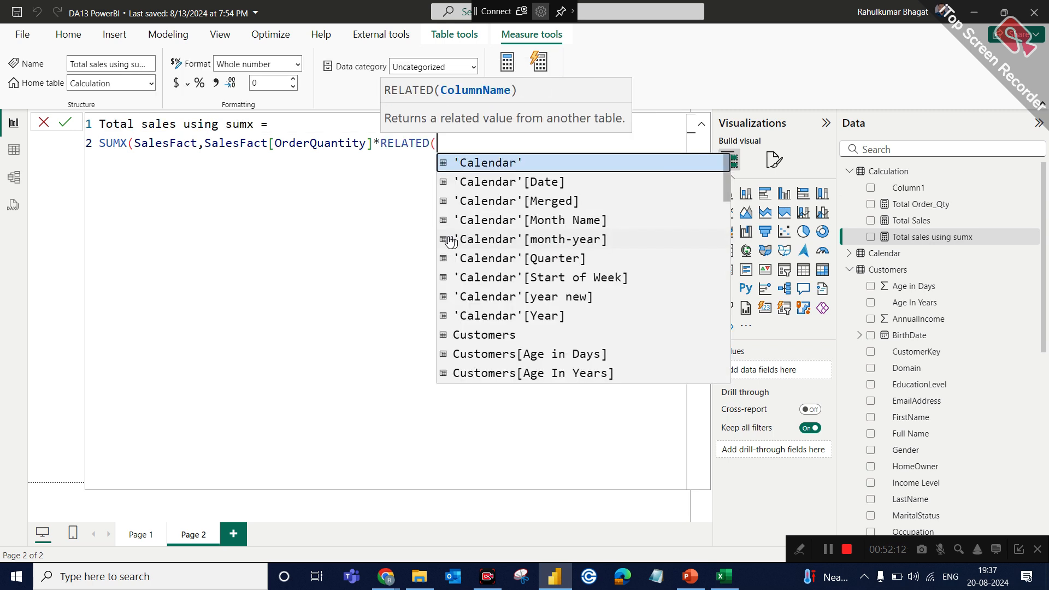
pyautogui.write('prod')
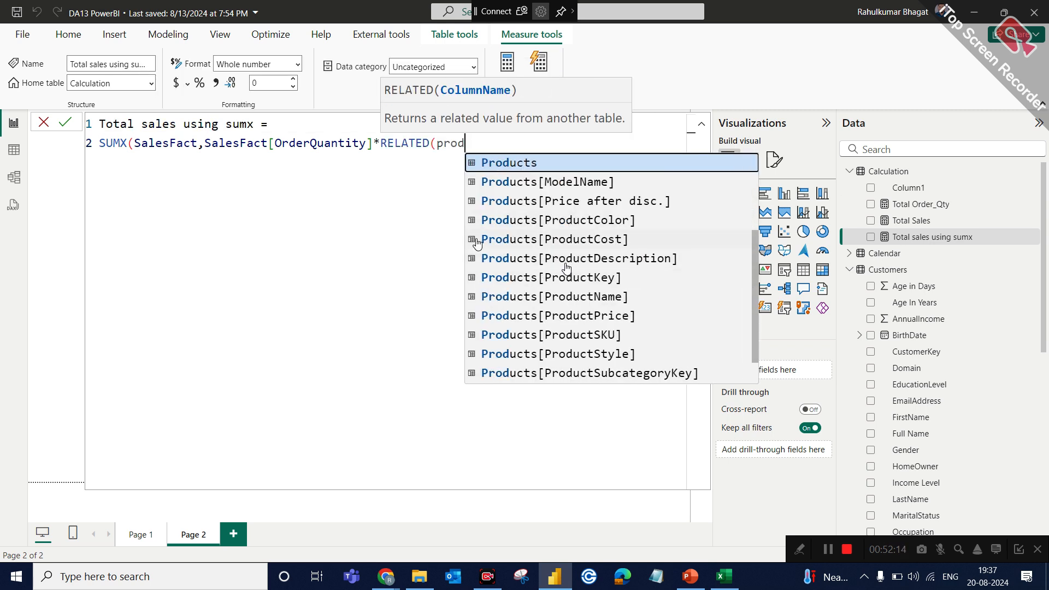
pyautogui.scroll(-2, 566, 267)
pyautogui.scroll(3, 576, 322)
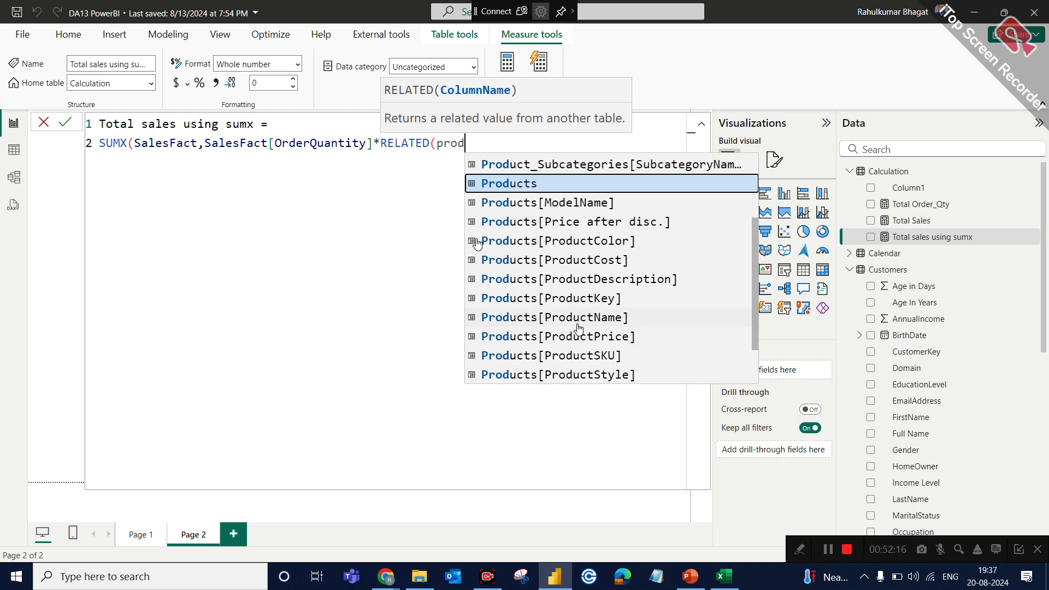
pyautogui.scroll(1, 579, 327)
pyautogui.scroll(-2, 580, 328)
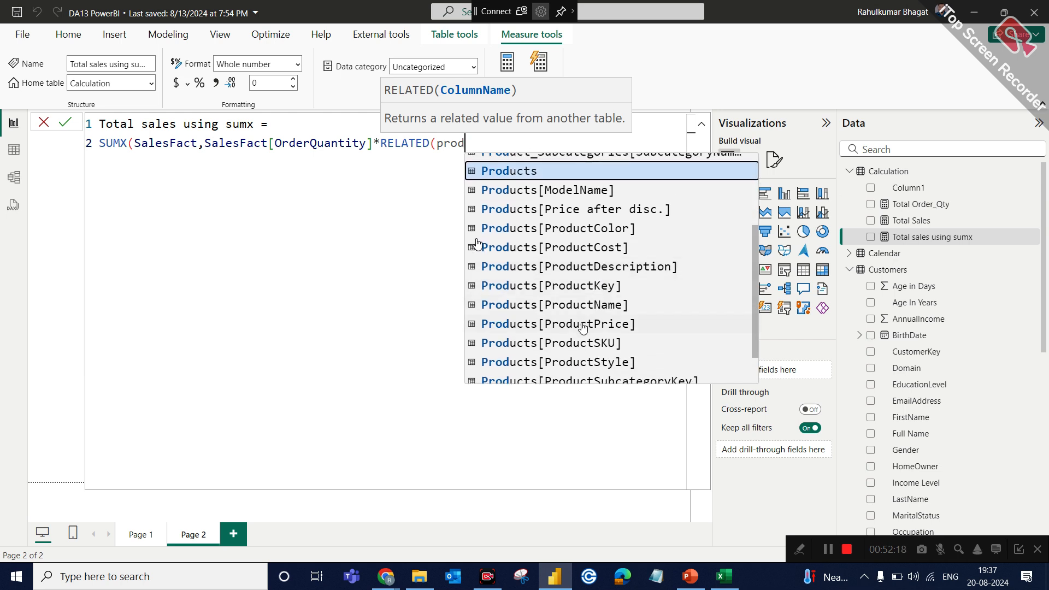
pyautogui.click(582, 325)
# Close the RELATED and SUMX parentheses, commit the measure and close the formula editor
pyautogui.write(')')
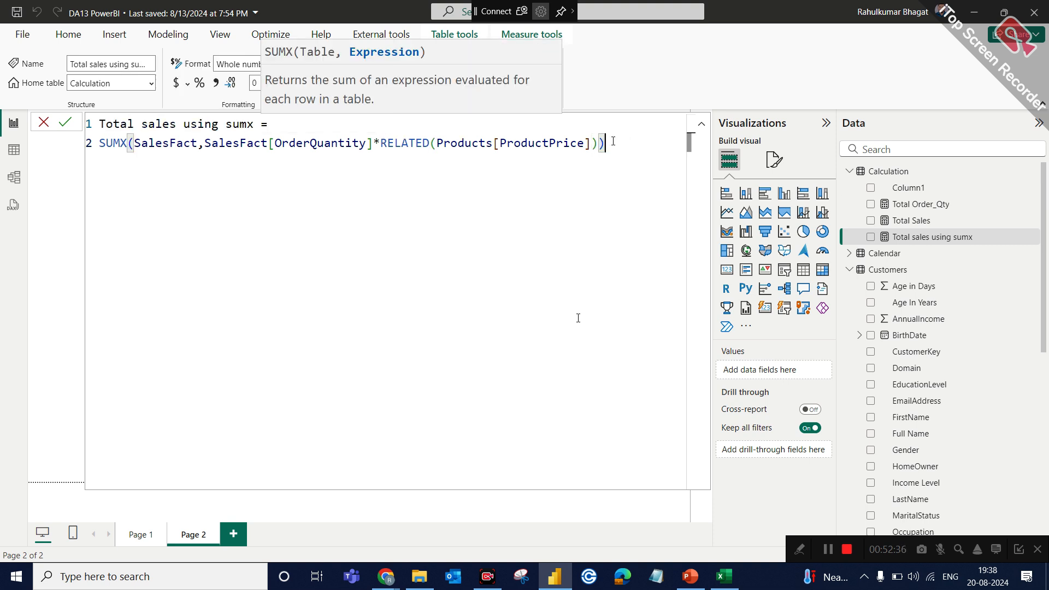
pyautogui.write(')')
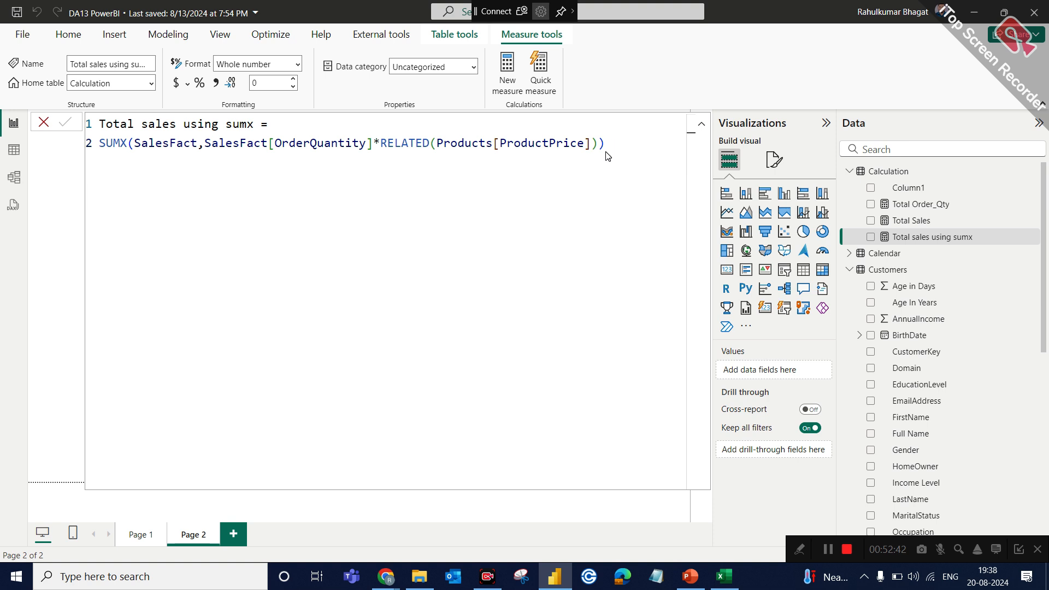
pyautogui.click(45, 123)
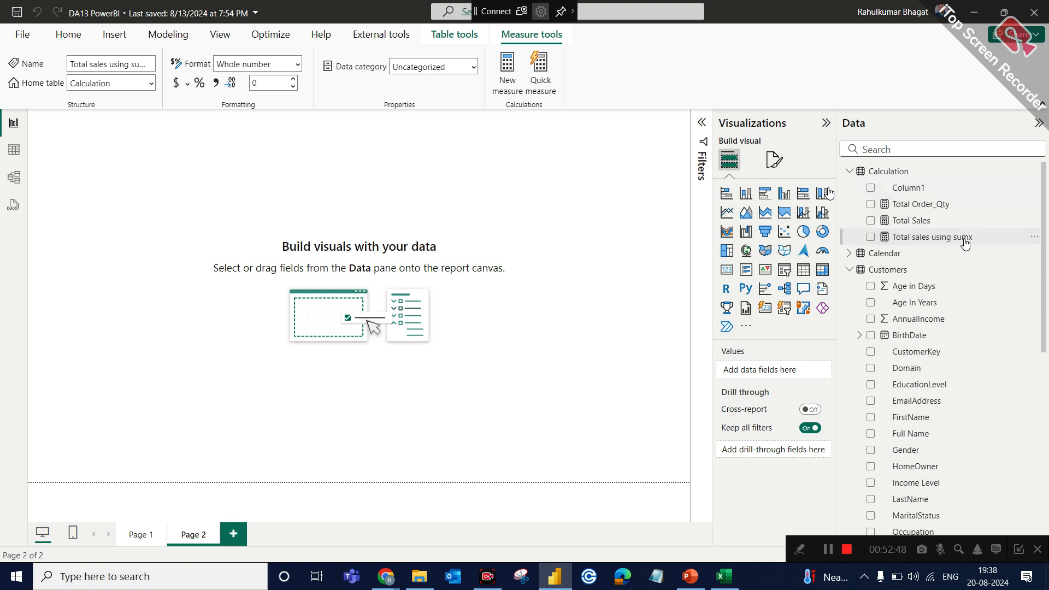
# Show the Total sales using sumx measure as a card on Page 2 and move it toward the canvas's upper left
pyautogui.moveTo(965, 240); pyautogui.dragTo(466, 215)
pyautogui.click(720, 272)
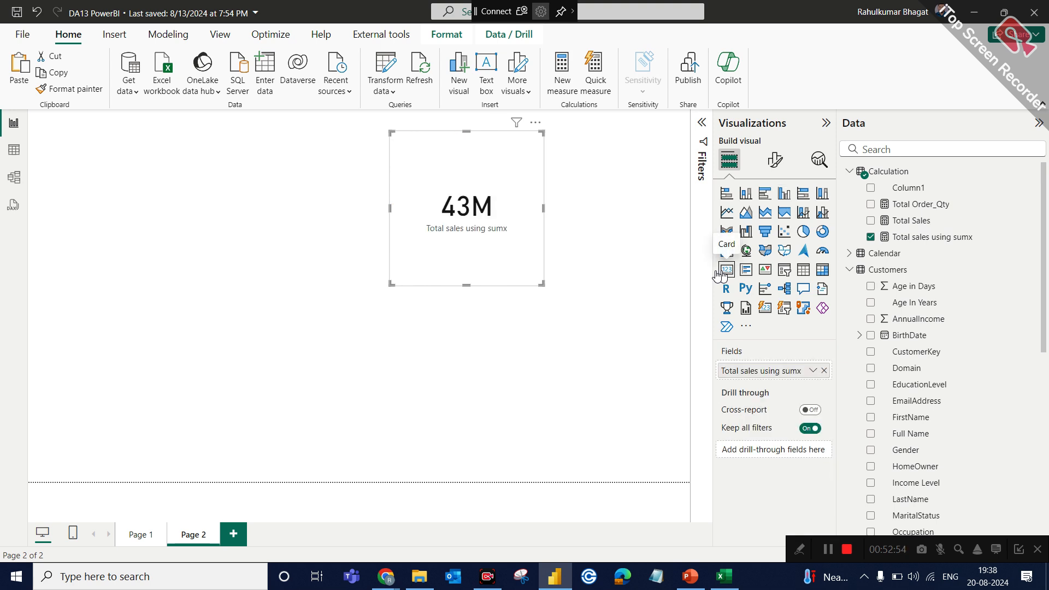
pyautogui.moveTo(461, 254); pyautogui.dragTo(291, 290)
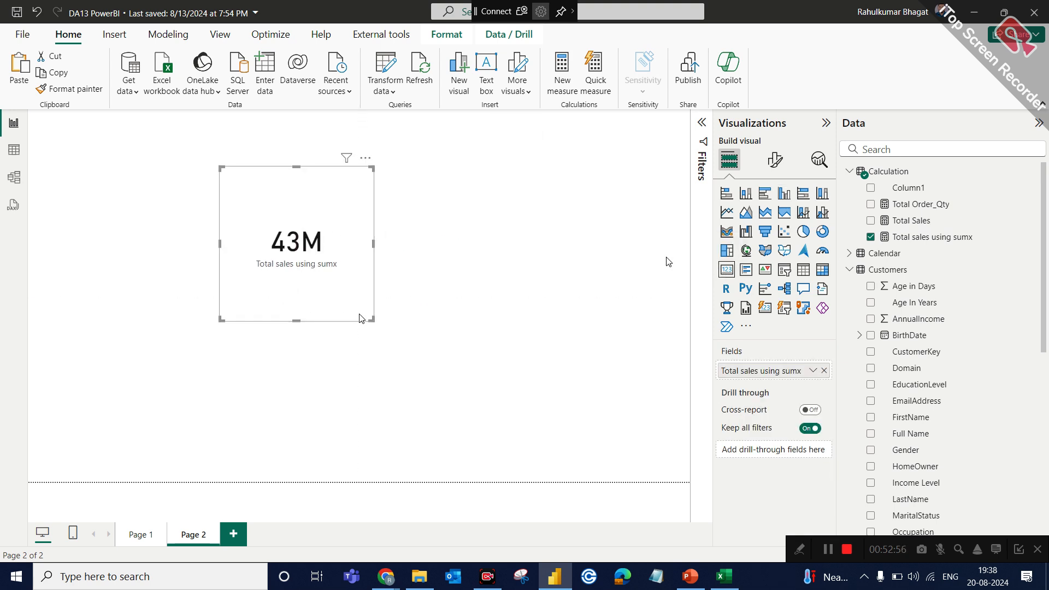
pyautogui.moveTo(368, 320); pyautogui.dragTo(373, 320)
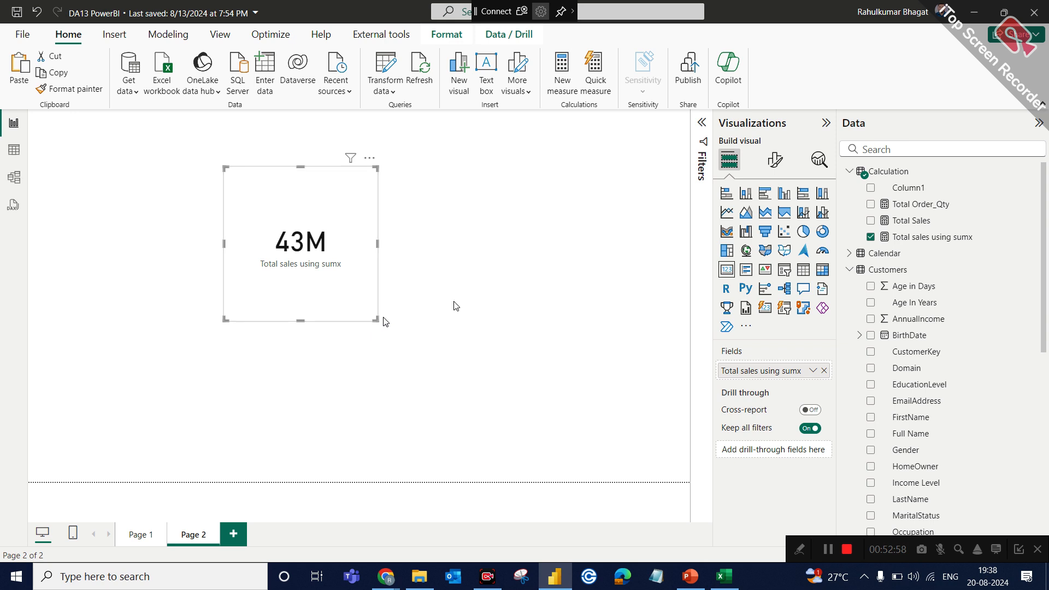
# Set the card's callout value display units to None and resize the card wider and shorter
pyautogui.click(778, 162)
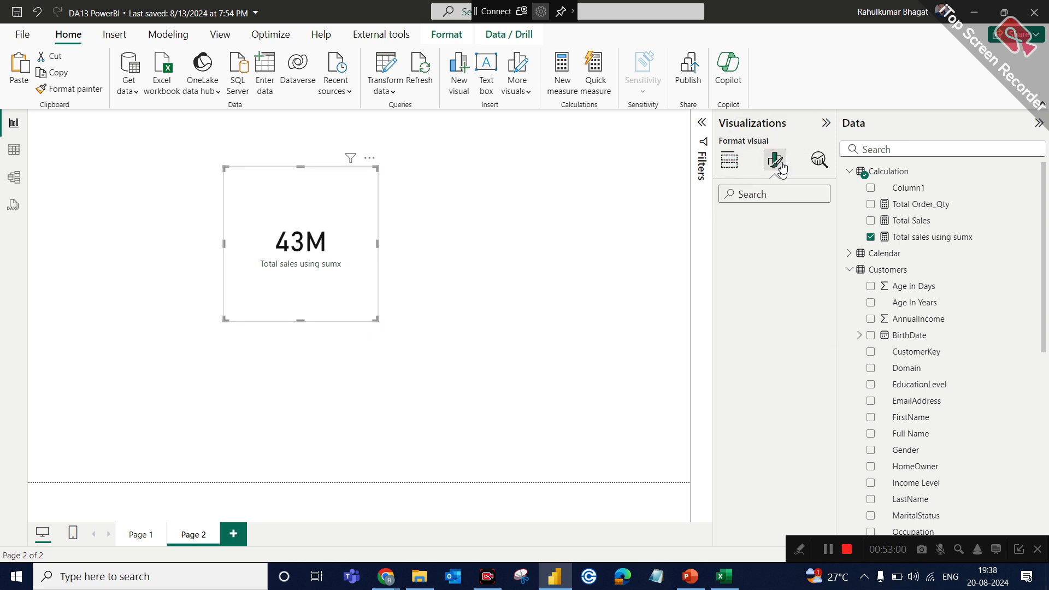
pyautogui.click(744, 261)
pyautogui.click(751, 391)
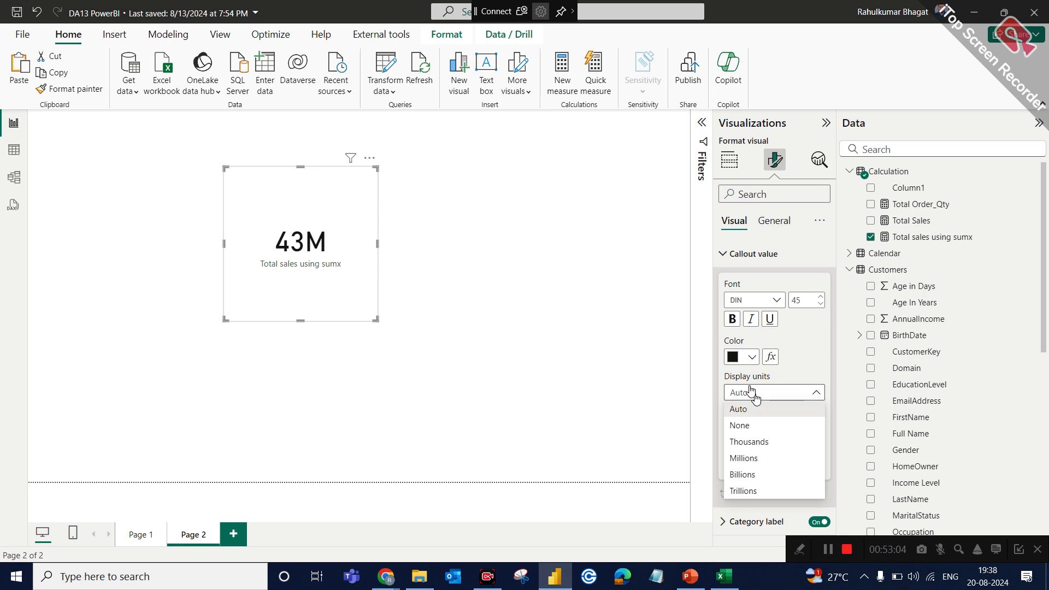
pyautogui.click(751, 433)
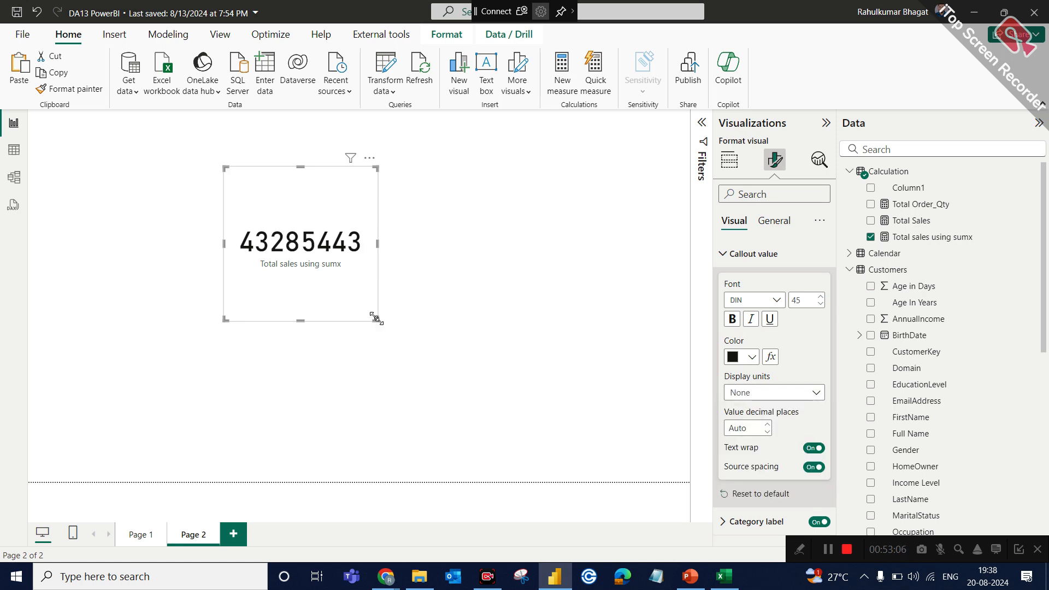
pyautogui.moveTo(376, 319); pyautogui.dragTo(447, 222)
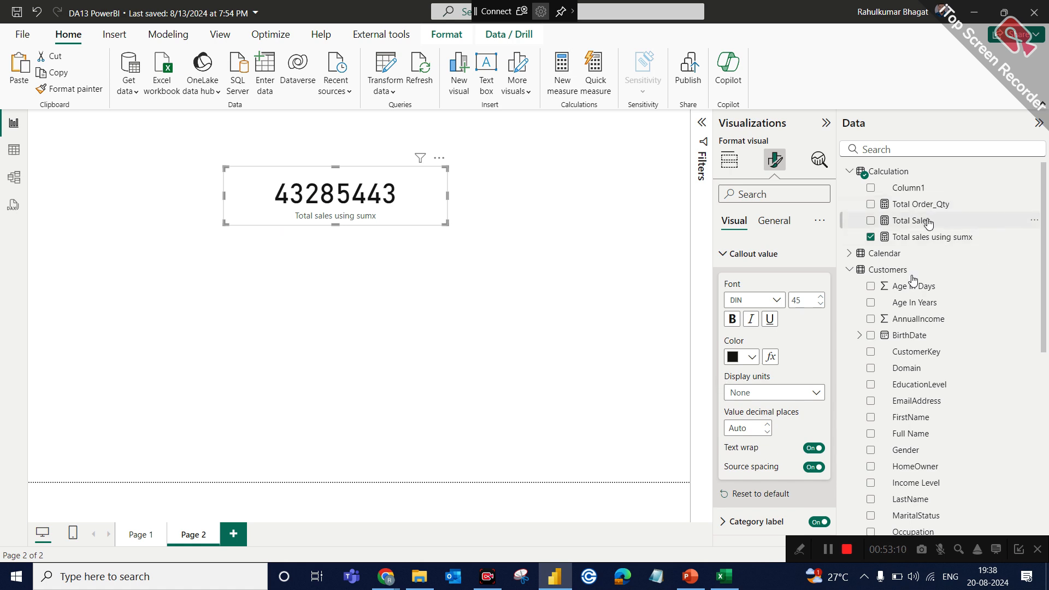
# Add the Total Sales measure to the canvas as a new visual below the SUMX card
pyautogui.moveTo(922, 226); pyautogui.dragTo(410, 290)
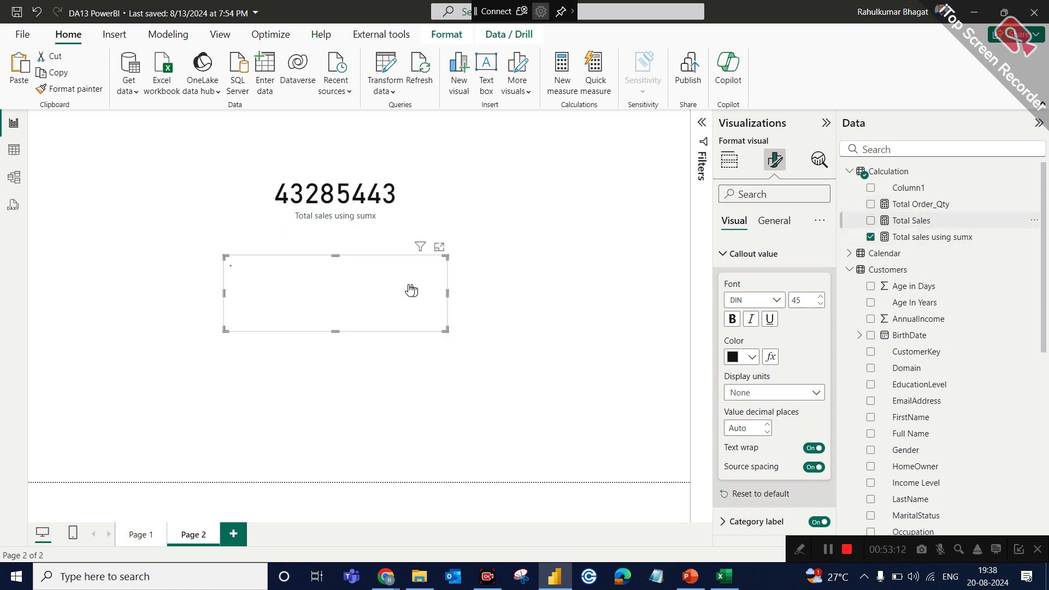
# Try to copy the SUMX card's formatting onto the Total Sales column chart with Format painter
pyautogui.click(406, 203)
pyautogui.click(69, 88)
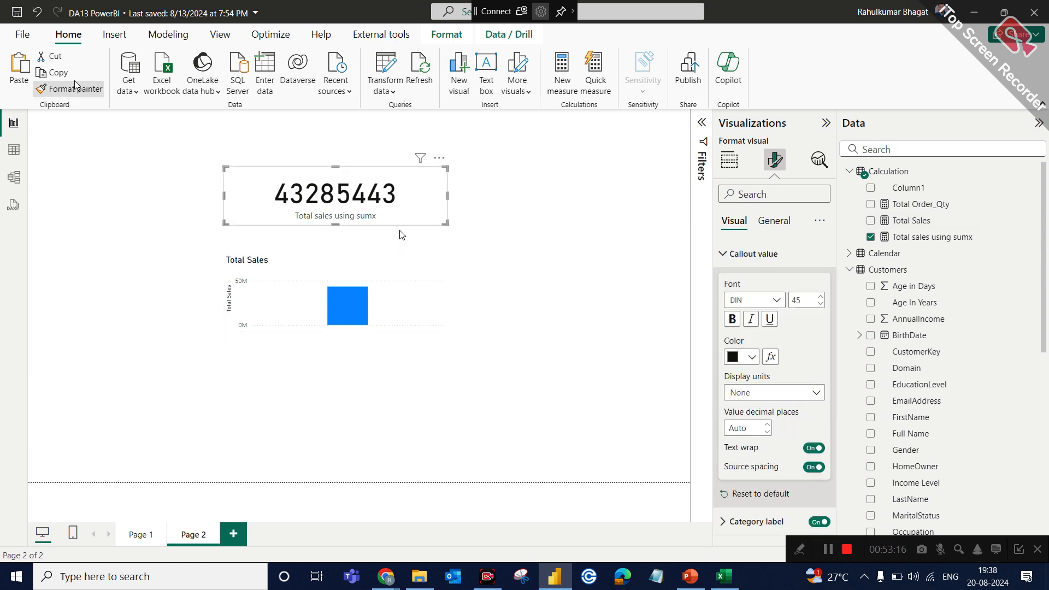
pyautogui.click(404, 305)
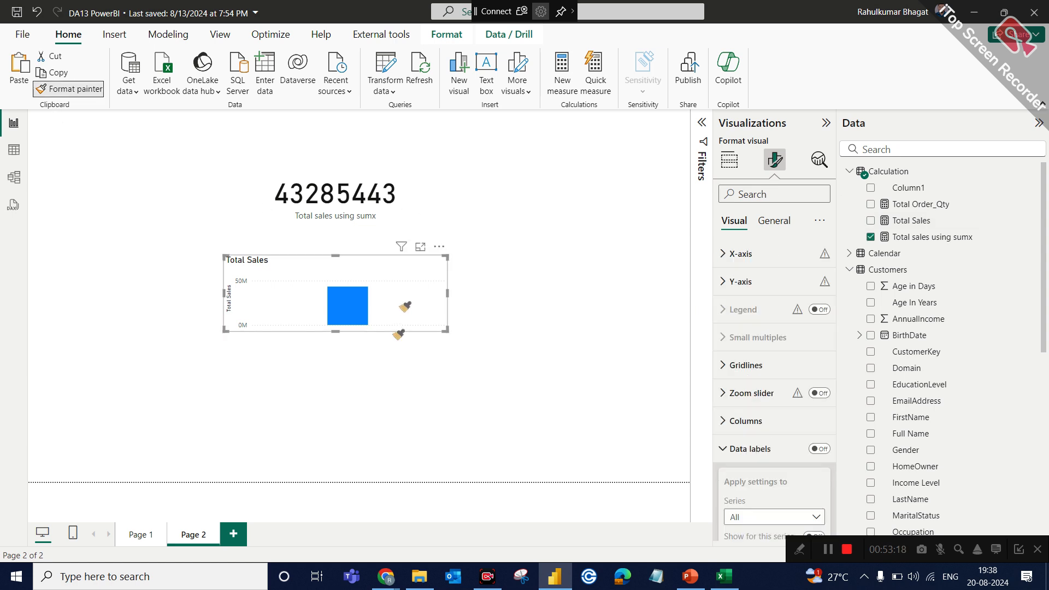
# Change the Total Sales chart to a card and apply the SUMX card's formatting to it with Format painter
pyautogui.click(729, 160)
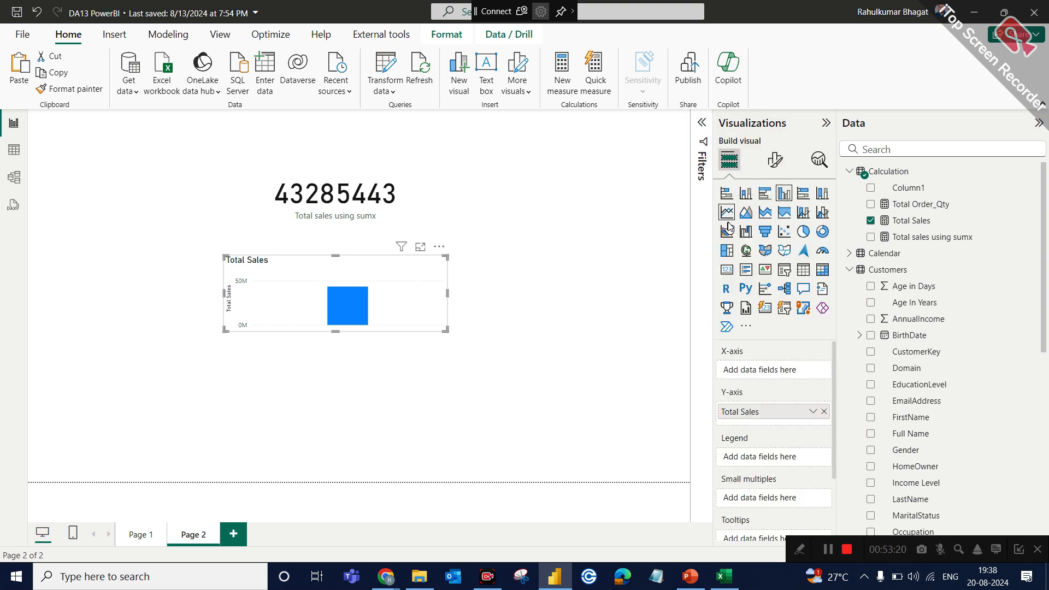
pyautogui.click(728, 270)
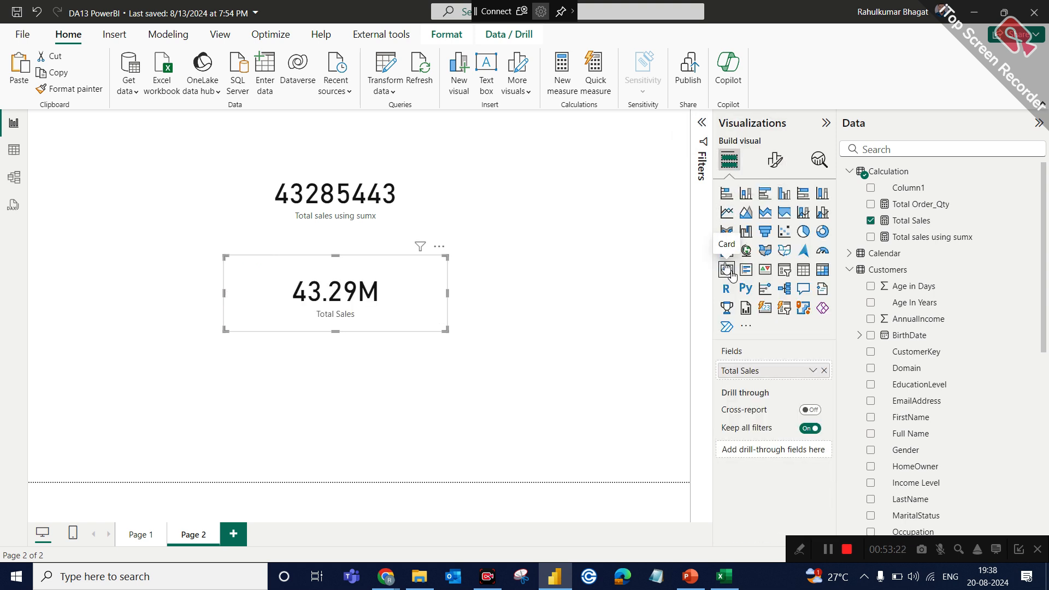
pyautogui.click(417, 210)
pyautogui.click(70, 89)
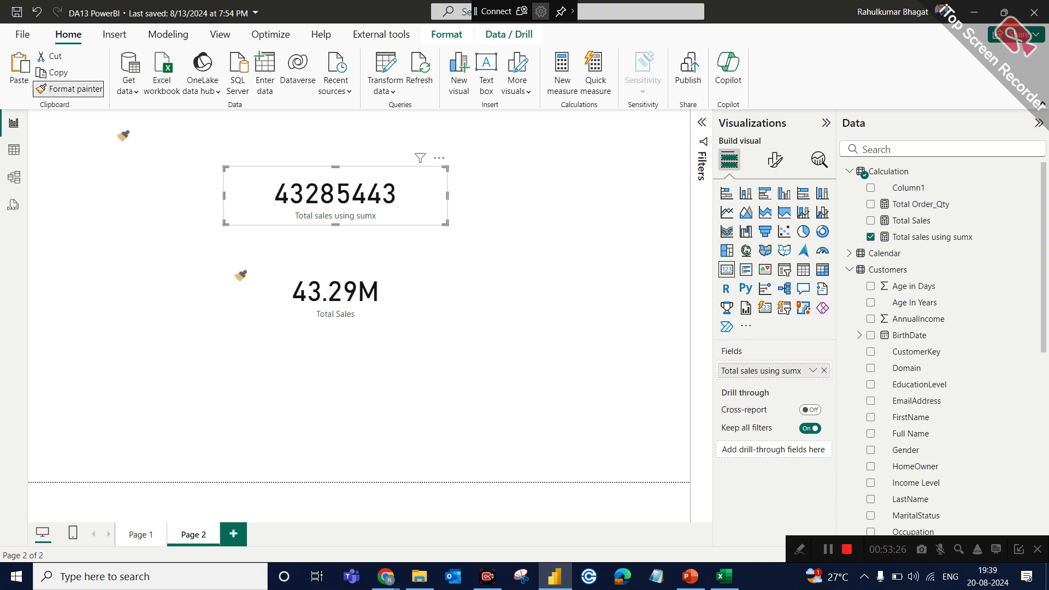
pyautogui.click(336, 264)
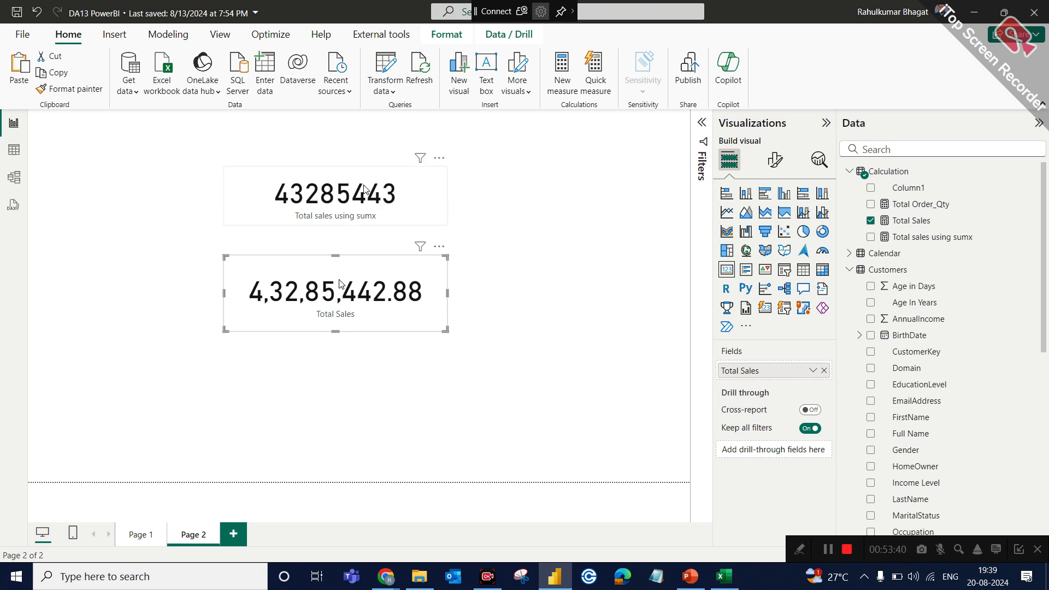
pyautogui.click(397, 202)
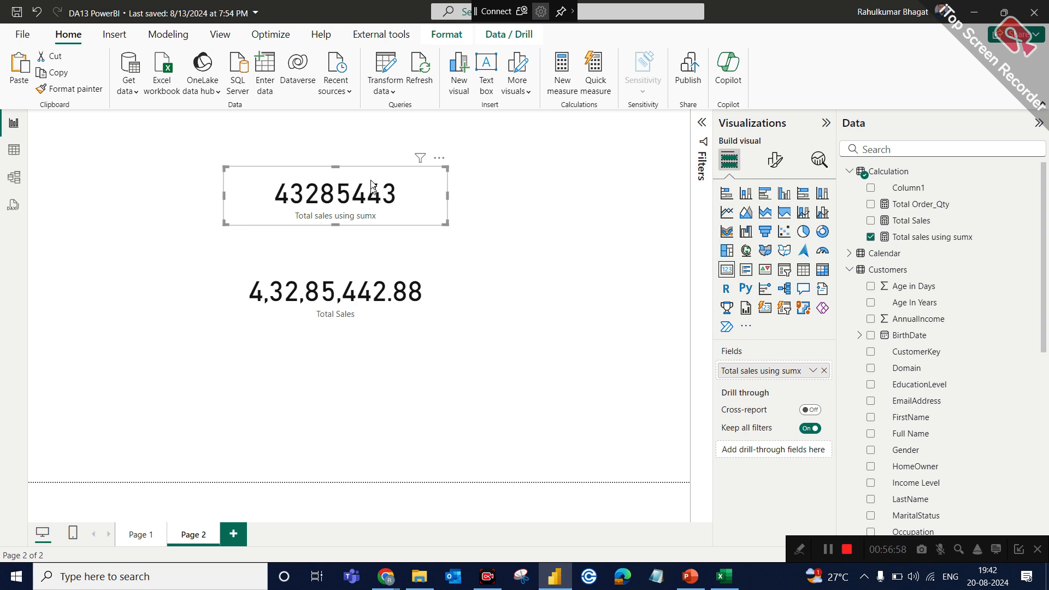
pyautogui.click(346, 270)
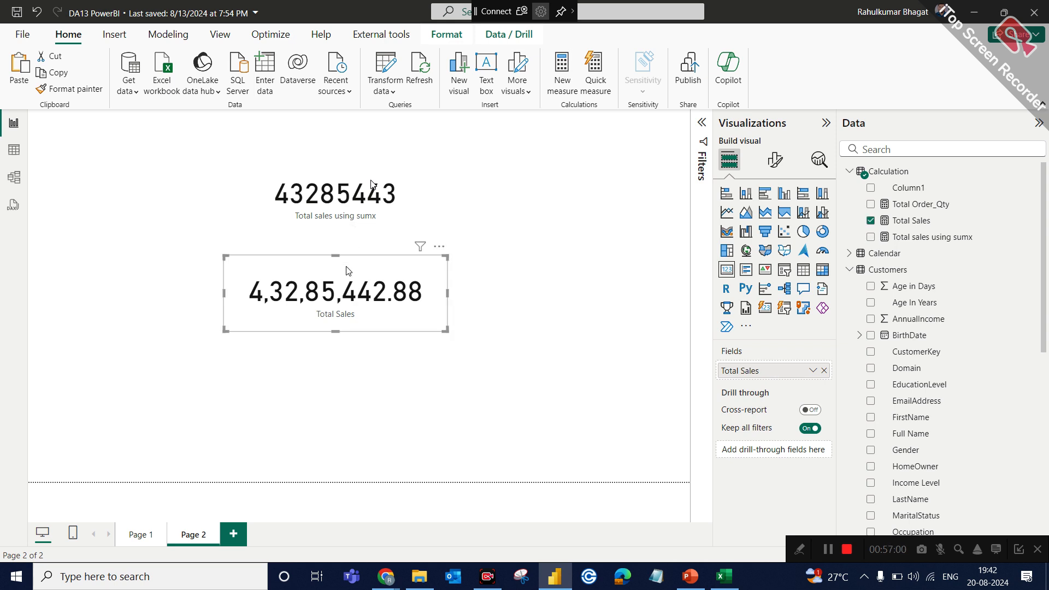